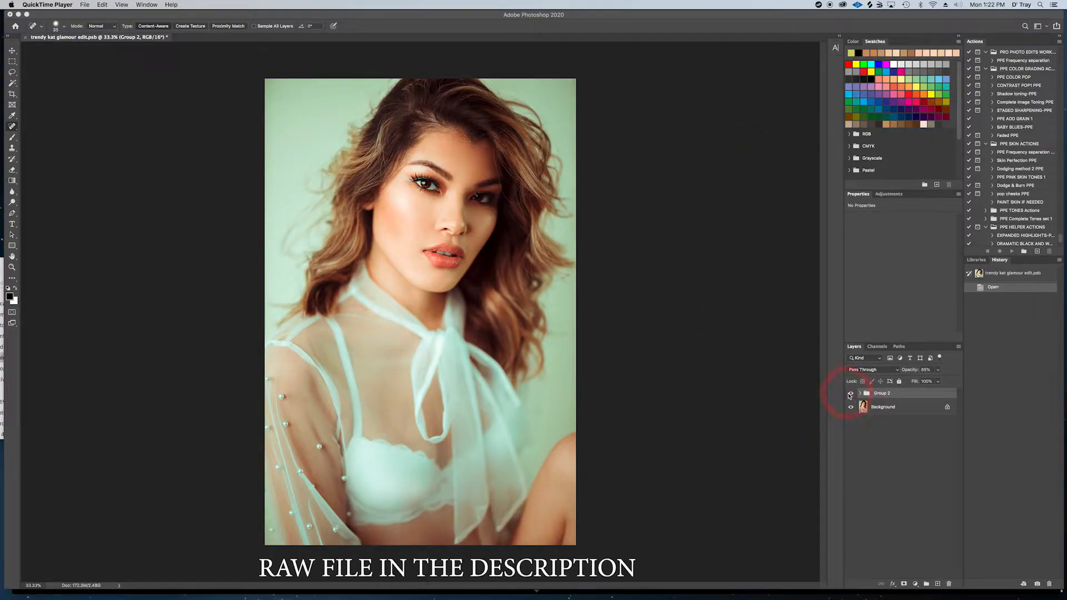
# Step: Compare the portrait with and without the Group 2 edits, and review the layers inside that group
pyautogui.click(849, 394)
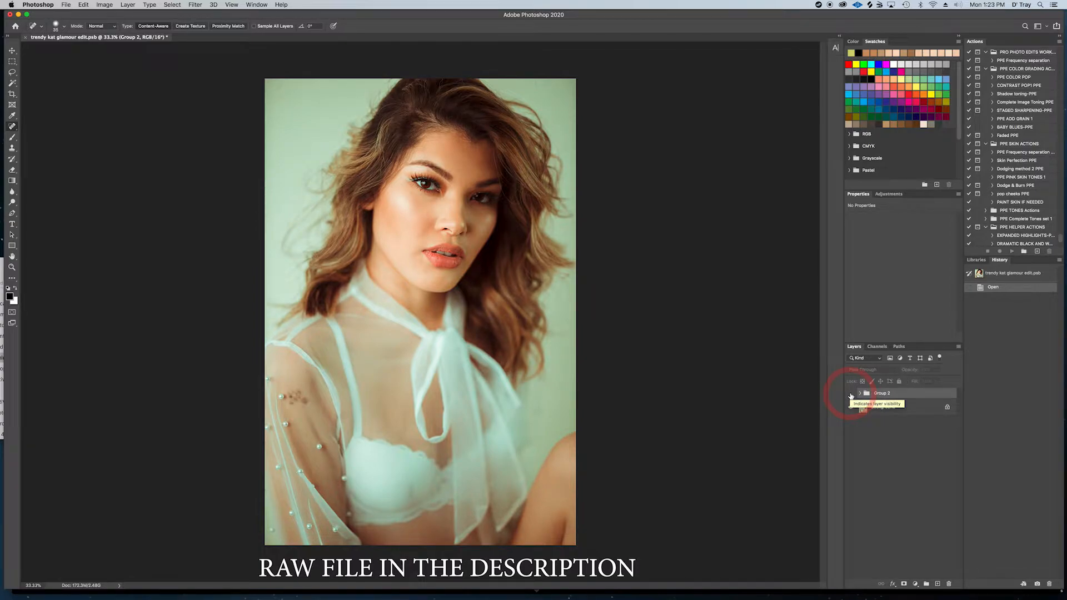
pyautogui.click(850, 394)
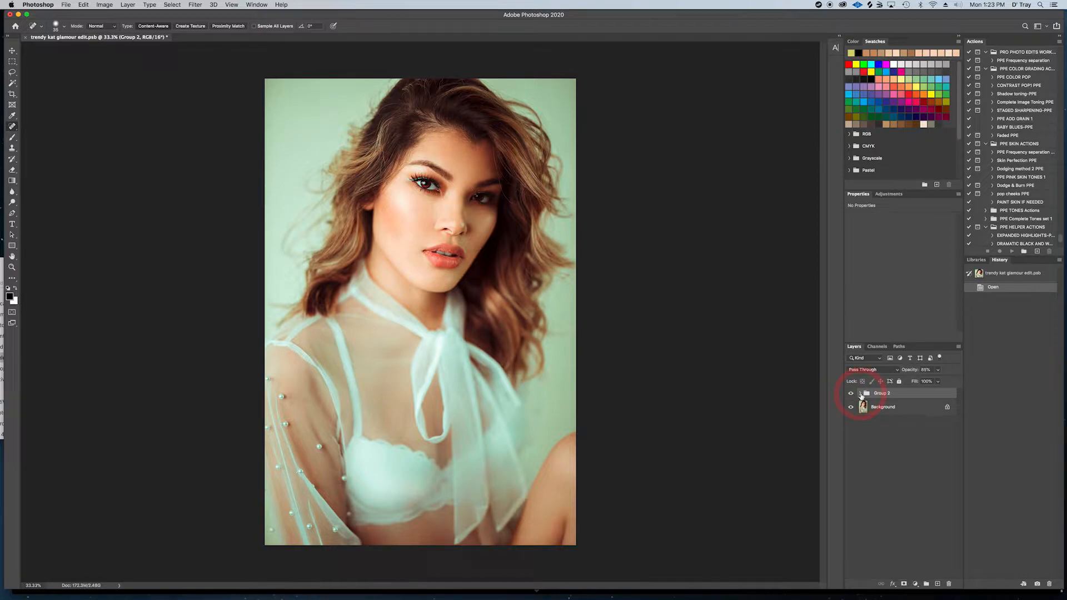
pyautogui.click(860, 393)
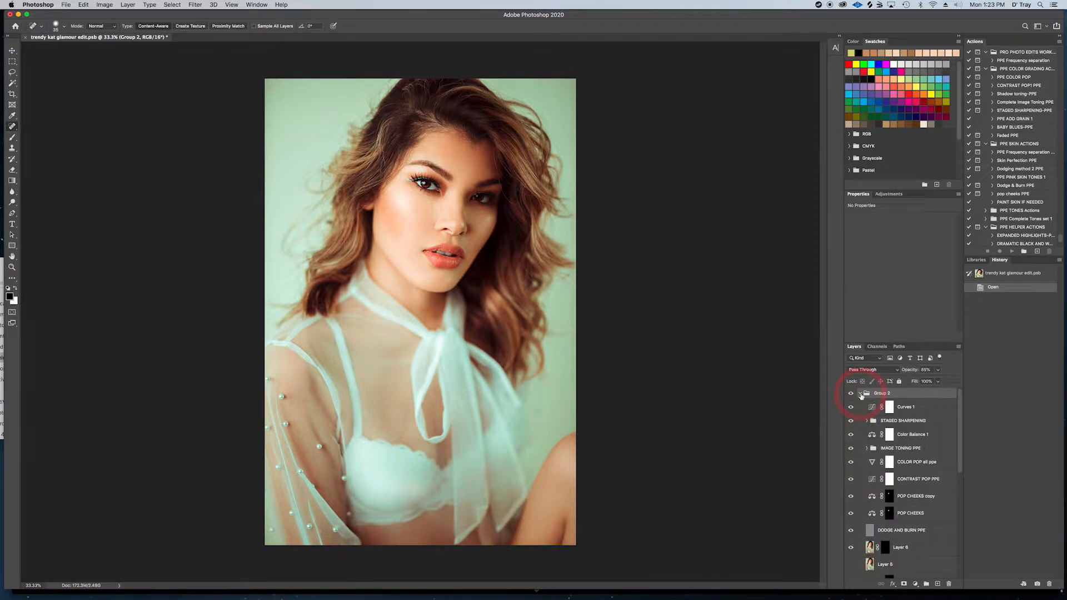
pyautogui.moveTo(960, 406)
pyautogui.mouseDown()
pyautogui.moveTo(960, 529)
pyautogui.moveTo(956, 394)
pyautogui.mouseUp()
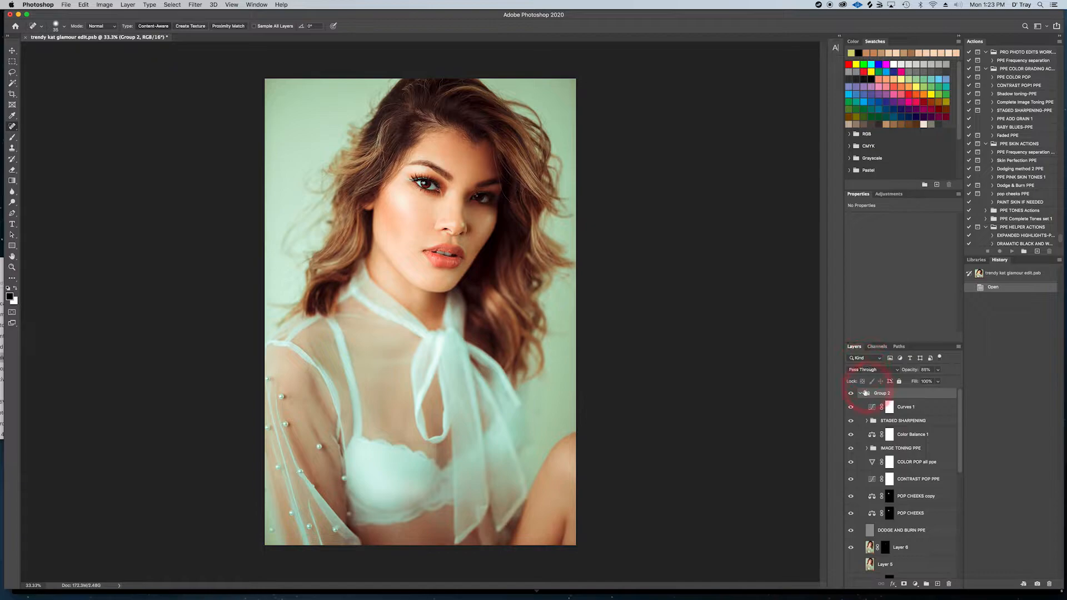
pyautogui.click(861, 394)
pyautogui.click(851, 394)
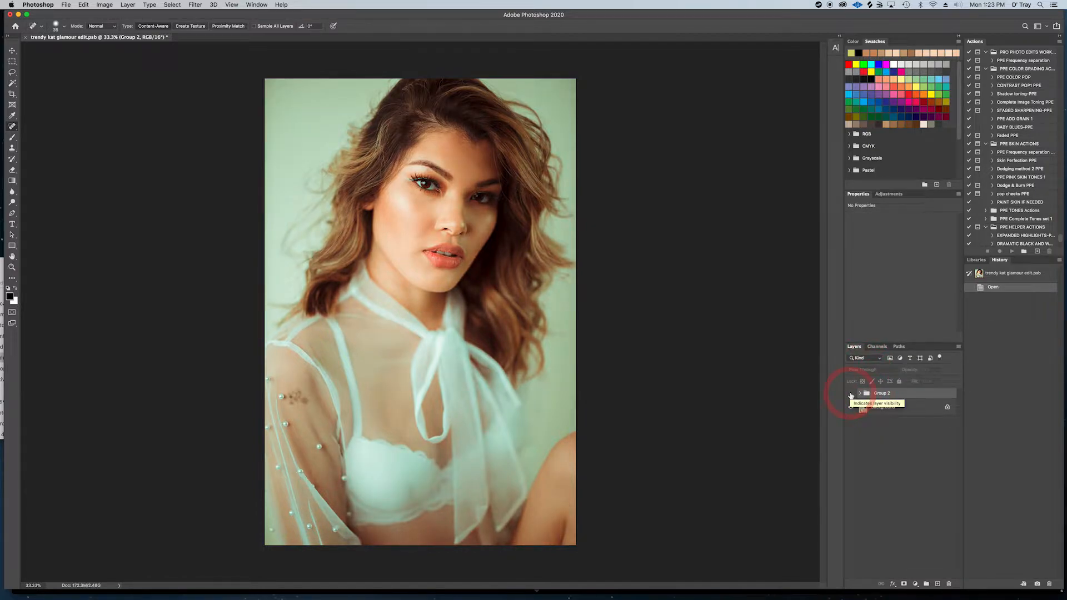
pyautogui.click(850, 394)
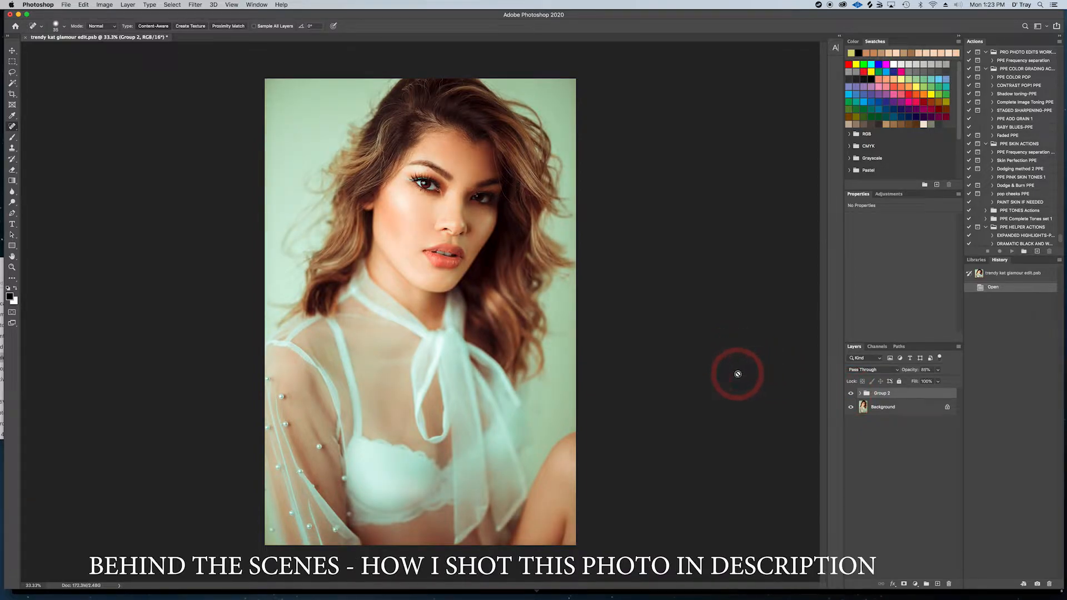
# Step: Switch to Lightroom Classic, view the edited original, and apply the Victoria (mocha studio) preset to the unedited Copy 2
pyautogui.hotkey('ctrl', 'Up')
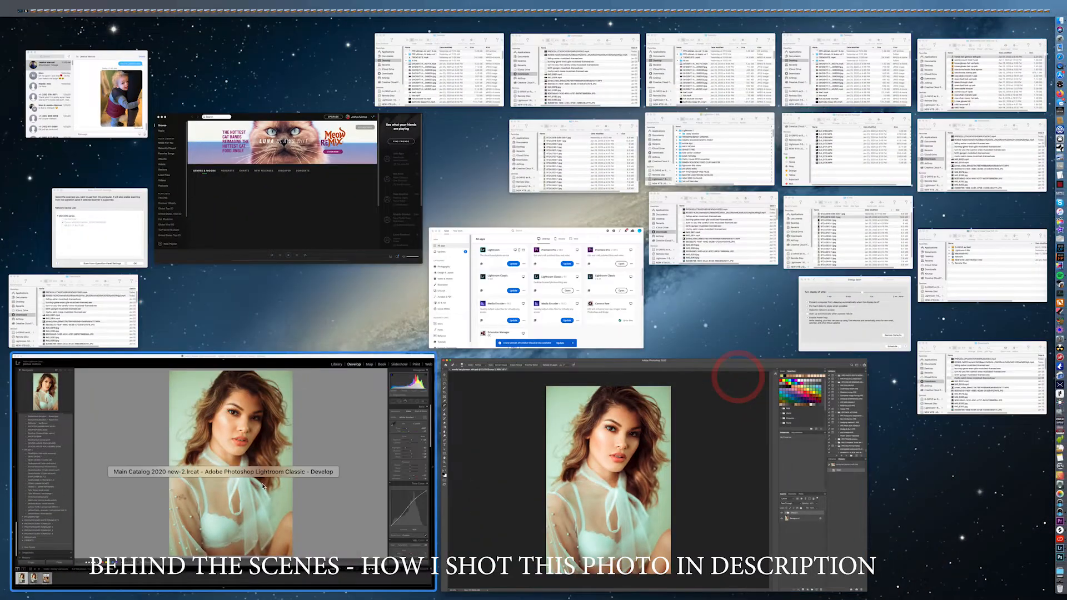
pyautogui.click(266, 484)
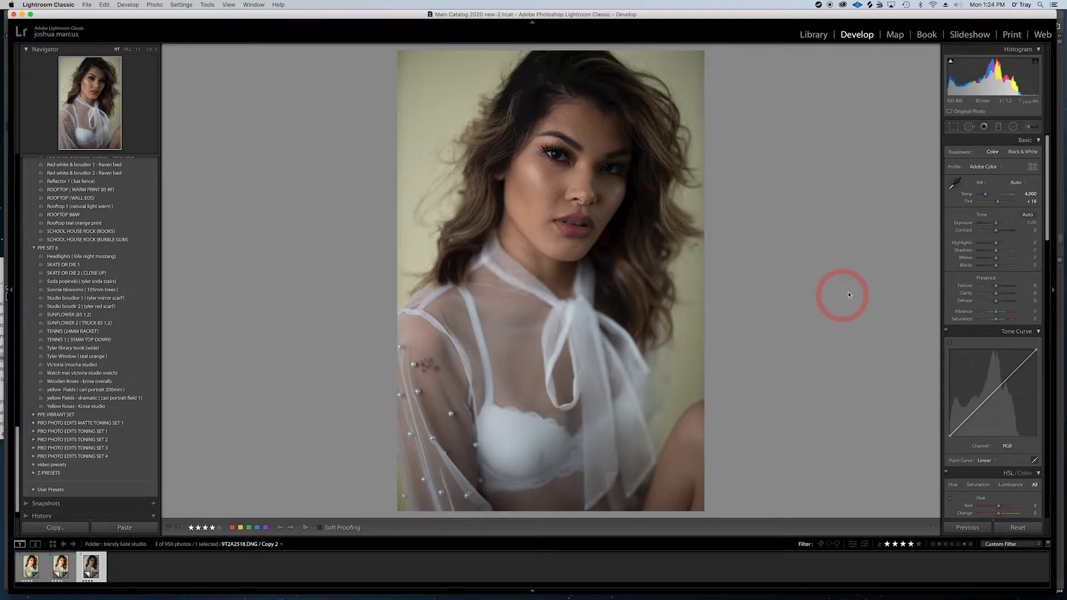
pyautogui.click(29, 568)
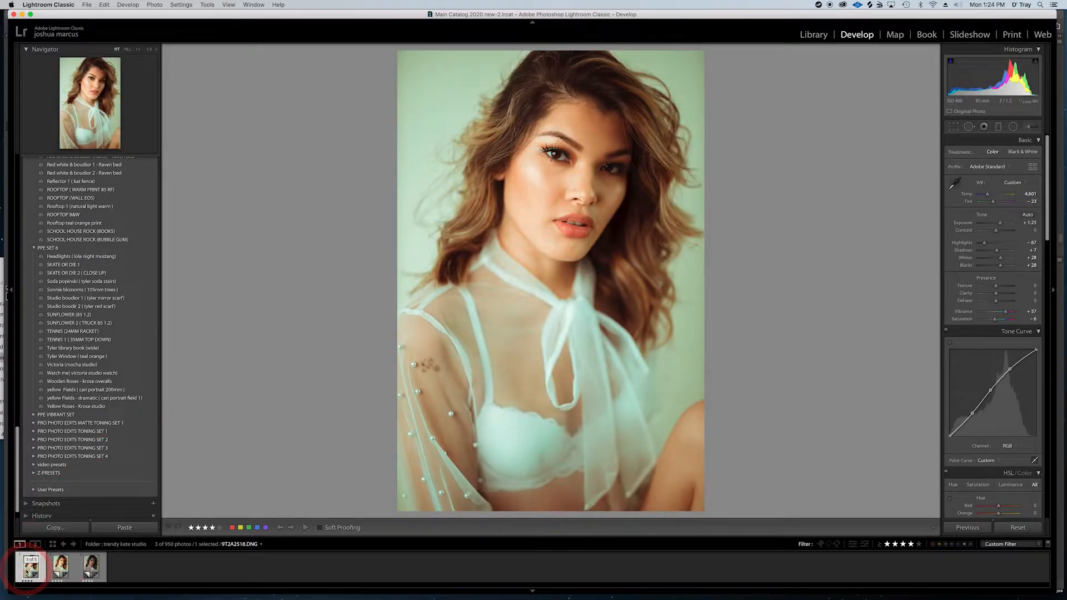
pyautogui.click(91, 567)
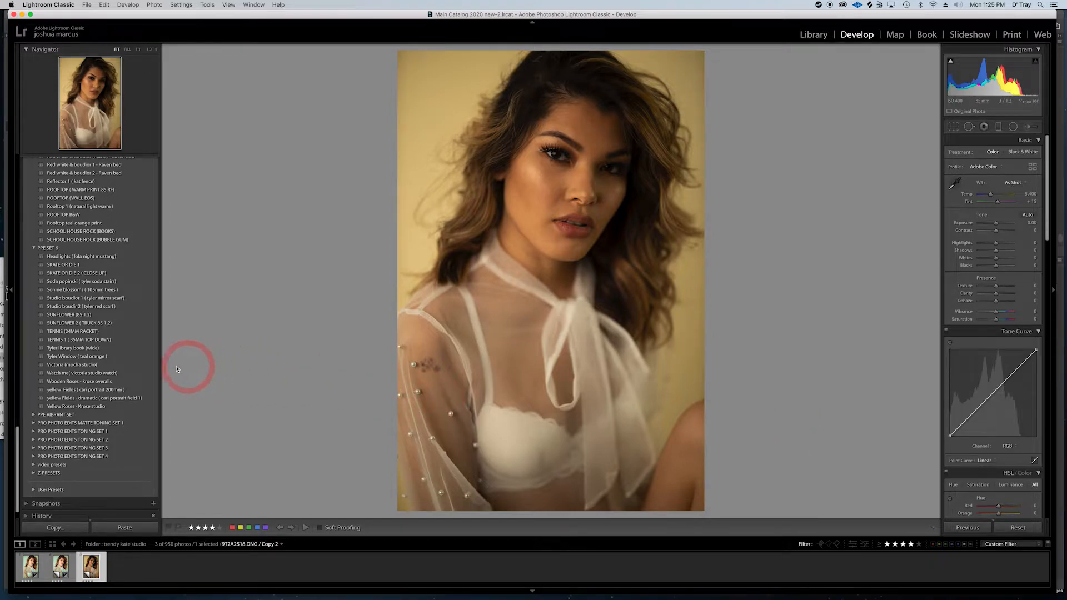
pyautogui.click(77, 366)
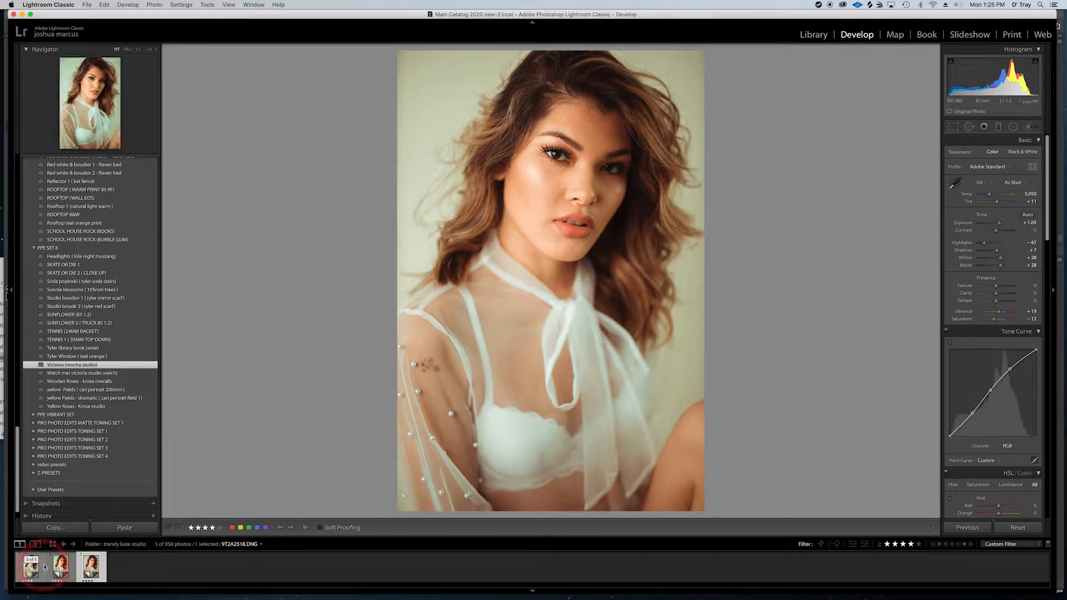
# Step: Compare Copy 1 with Copy 2, and examine Copy 1's HSL and calibration settings and the effect of its tone curve
pyautogui.click(62, 567)
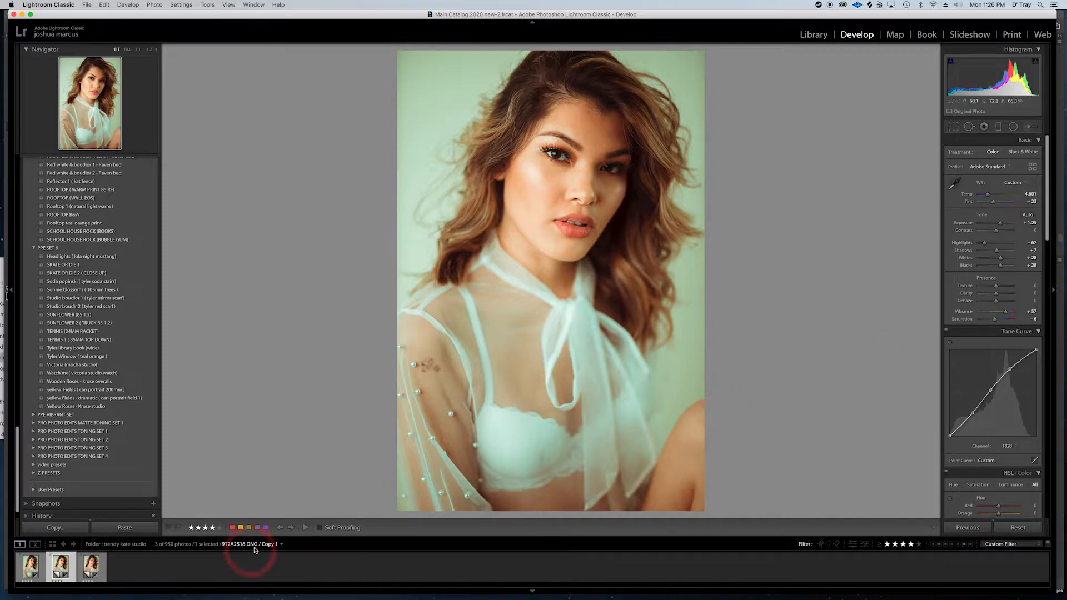
pyautogui.click(91, 568)
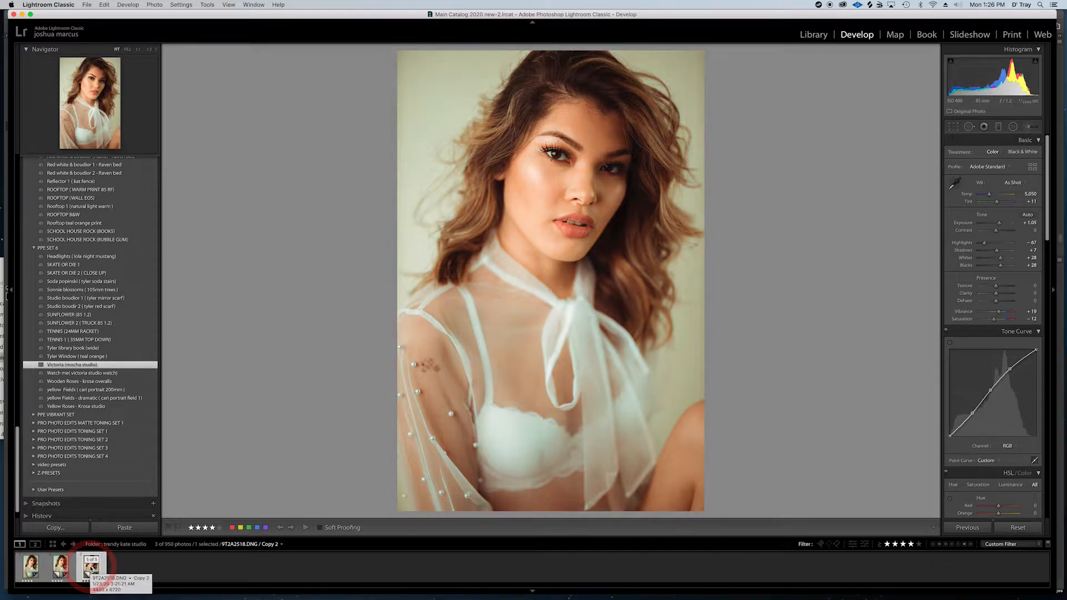
pyautogui.click(62, 567)
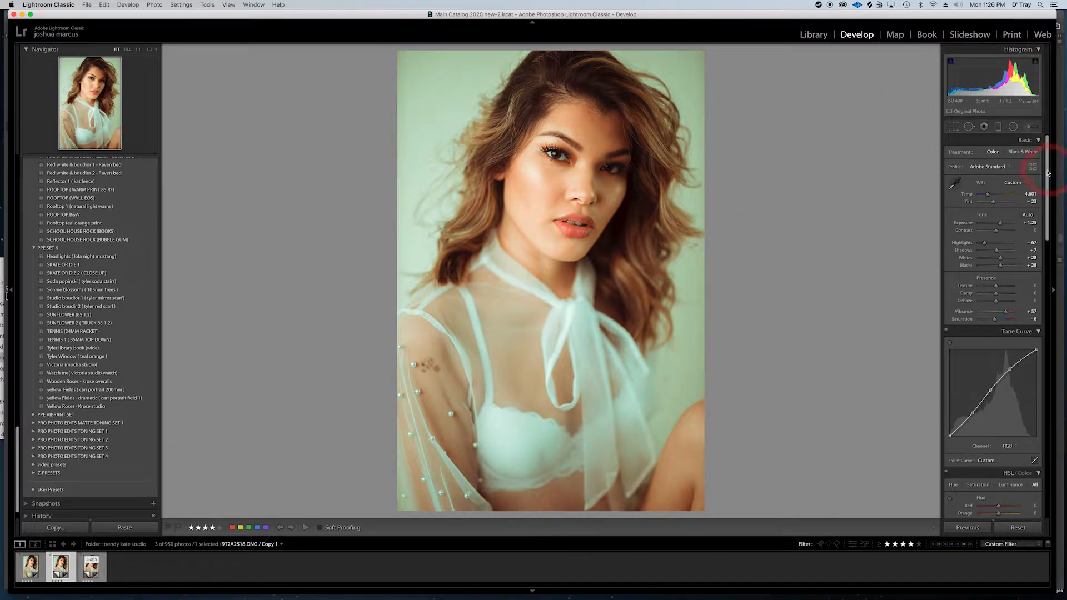
pyautogui.moveTo(1047, 173); pyautogui.dragTo(1050, 215)
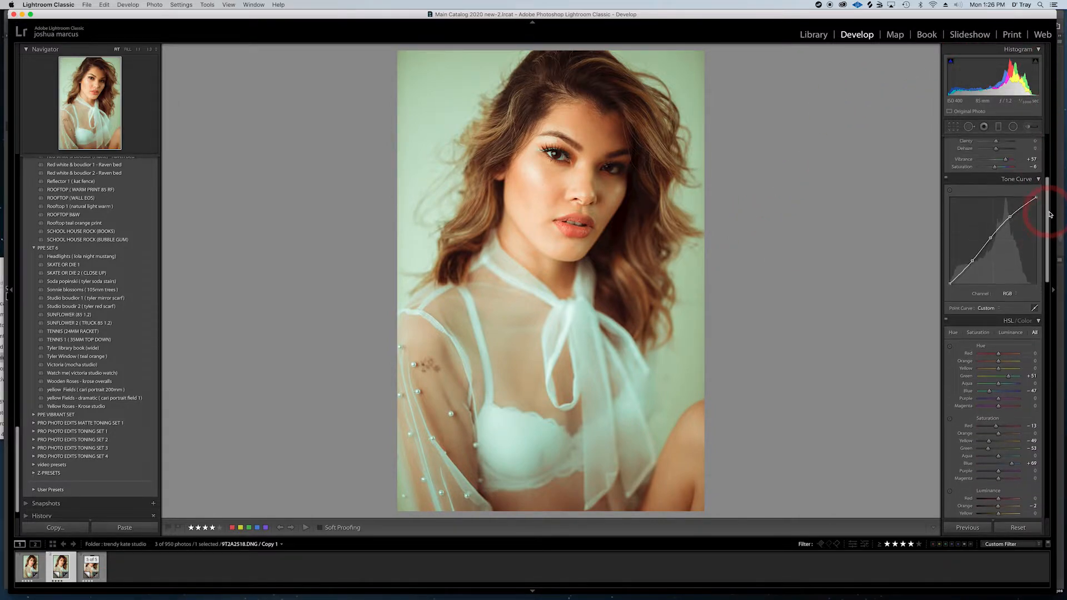
pyautogui.click(946, 179)
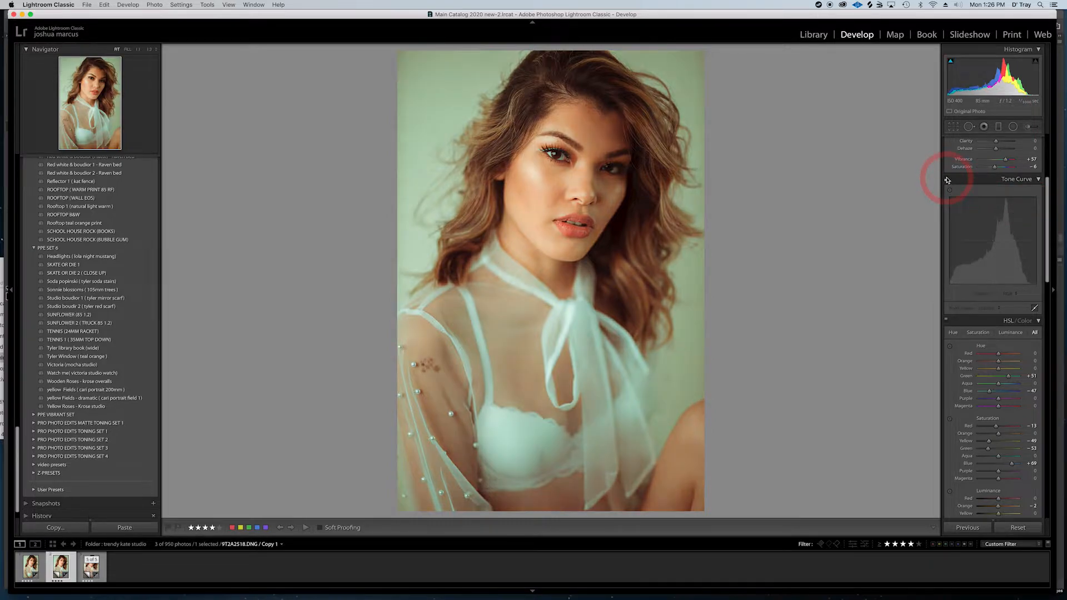
pyautogui.moveTo(1050, 229); pyautogui.dragTo(828, 457)
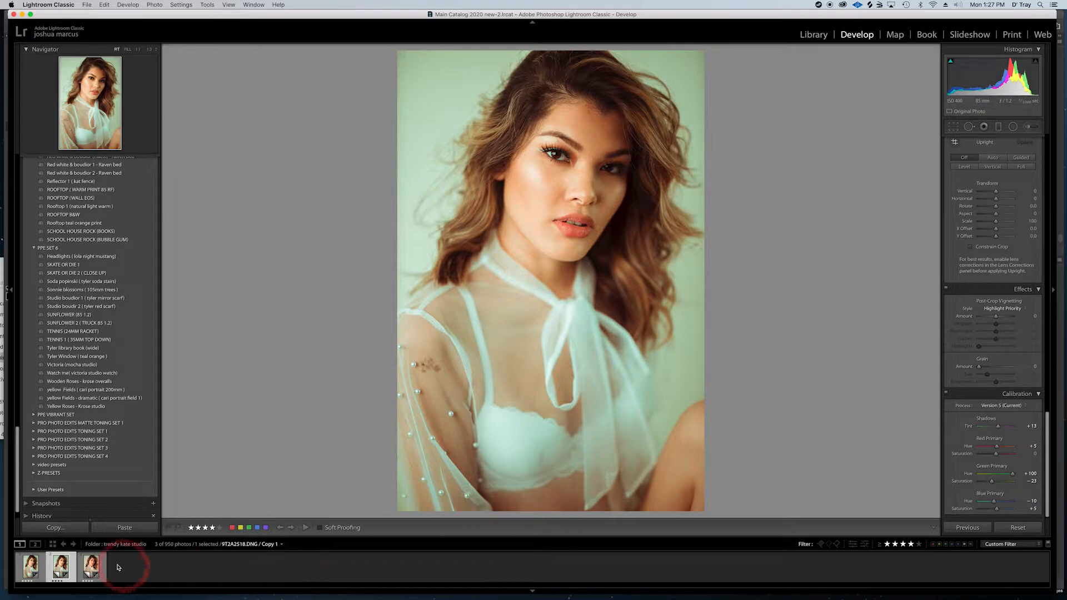
# Step: Compare the Calibration settings and colour toning of Copy 2 against Copy 1, ending on Copy 1
pyautogui.click(91, 568)
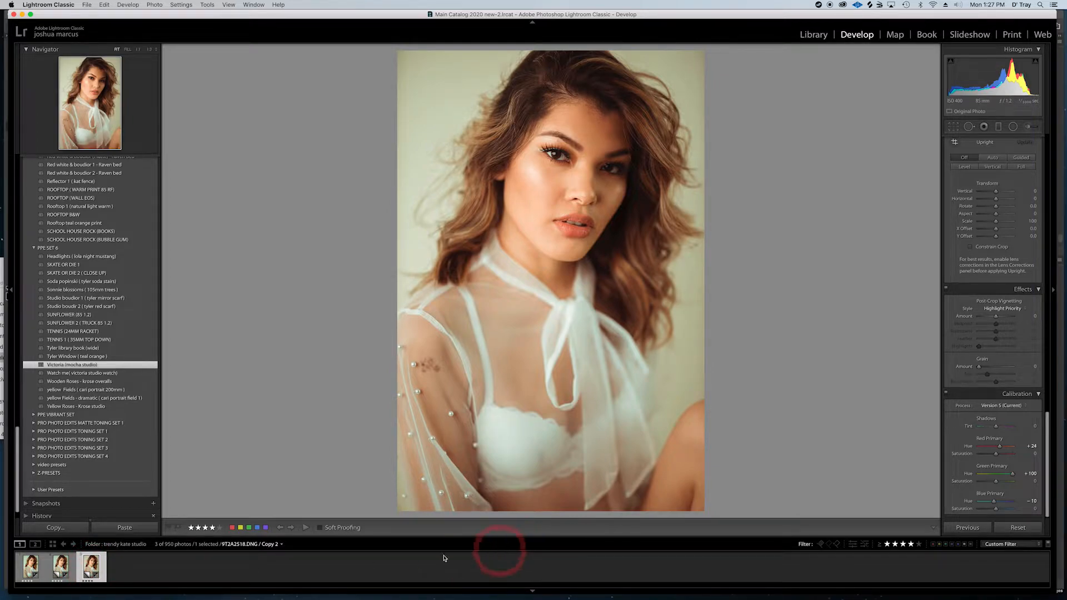
pyautogui.click(60, 568)
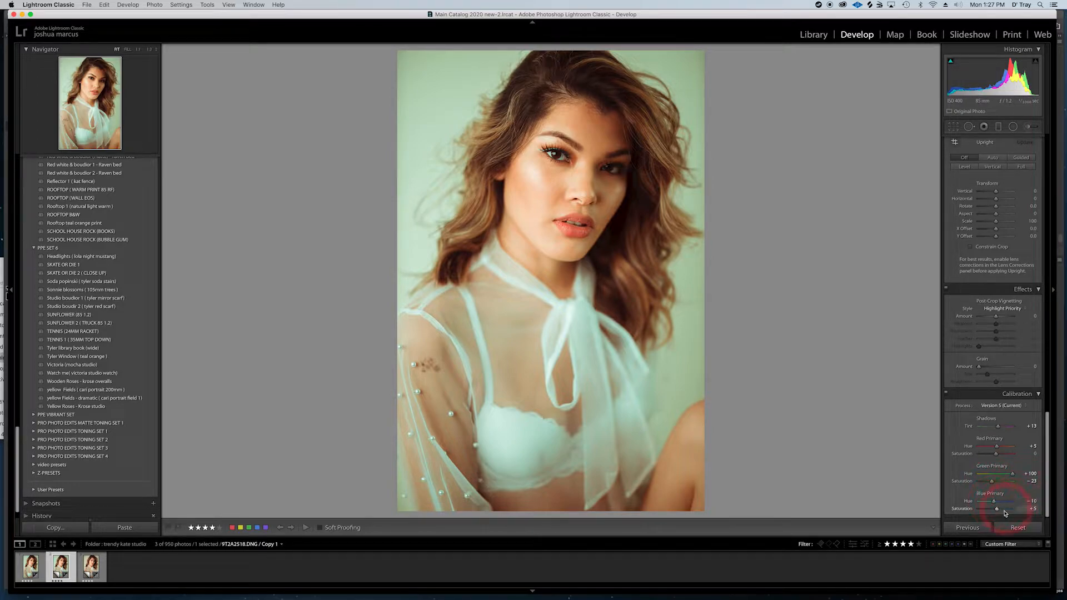
pyautogui.click(92, 566)
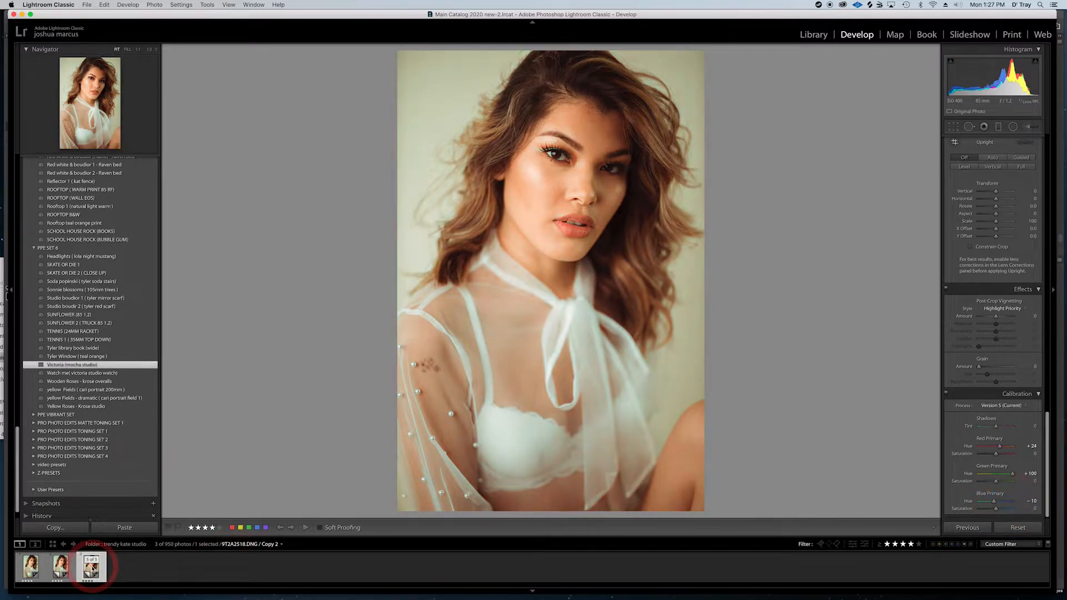
pyautogui.click(61, 567)
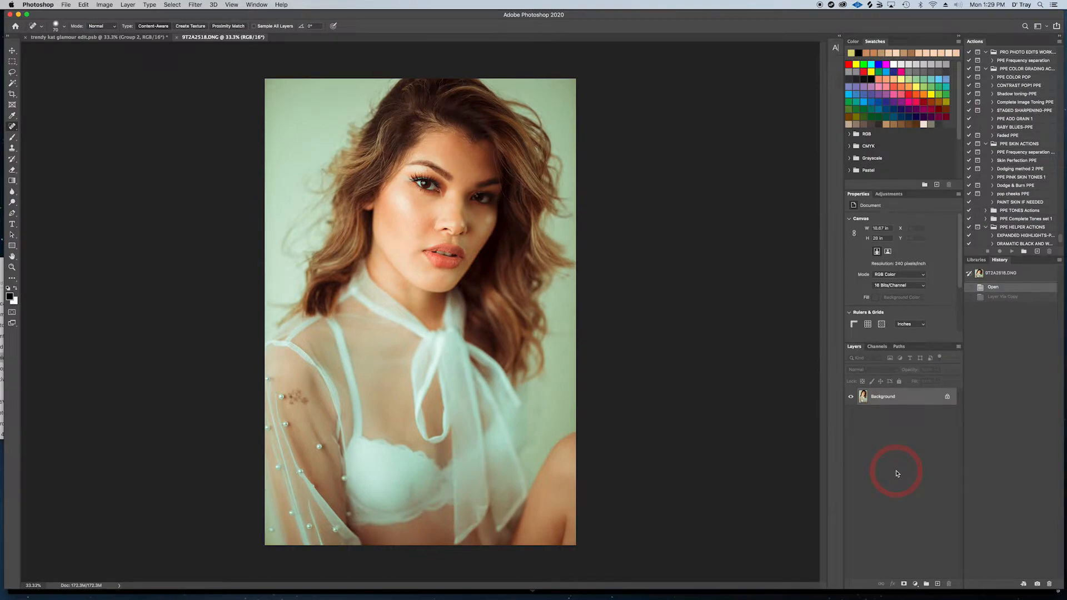
# Step: Duplicate the background layer of 9T2A2518.DNG in Photoshop and keep the duplicate as the active layer
pyautogui.press('super+j')
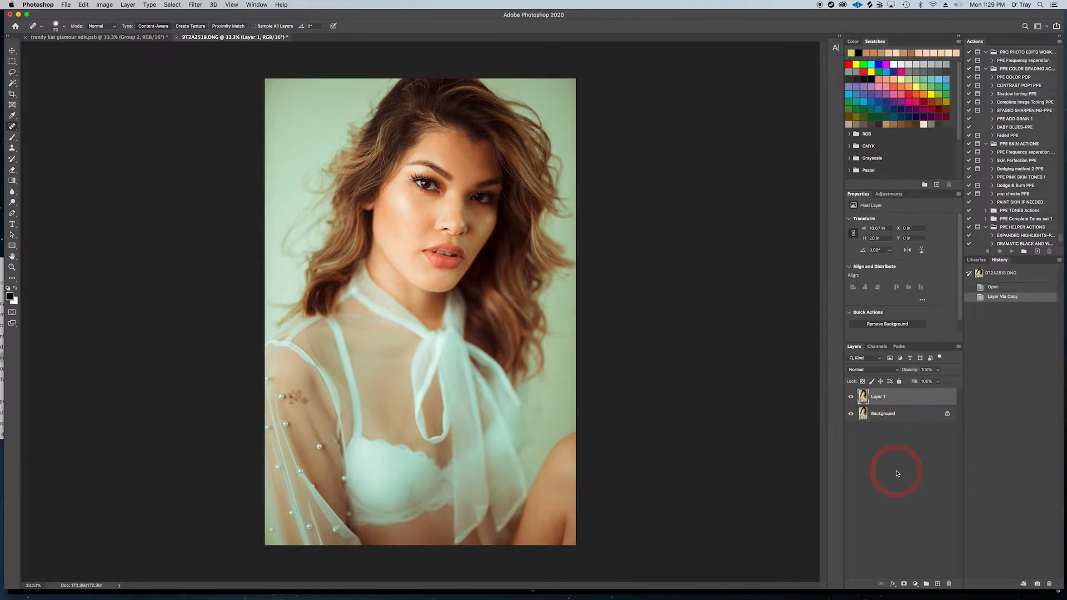
pyautogui.rightClick(889, 413)
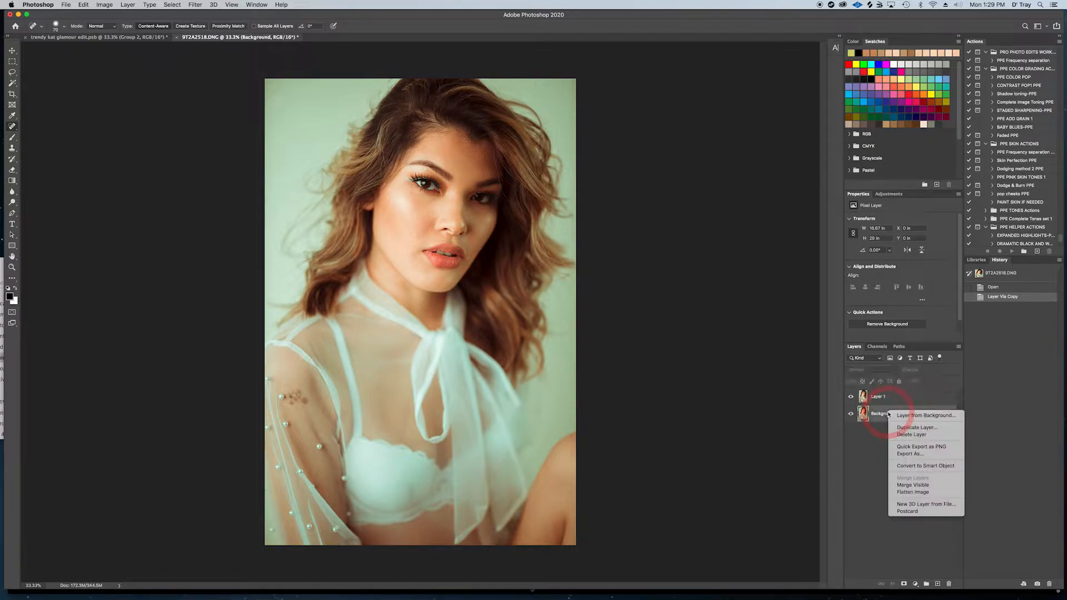
pyautogui.click(862, 461)
pyautogui.click(888, 398)
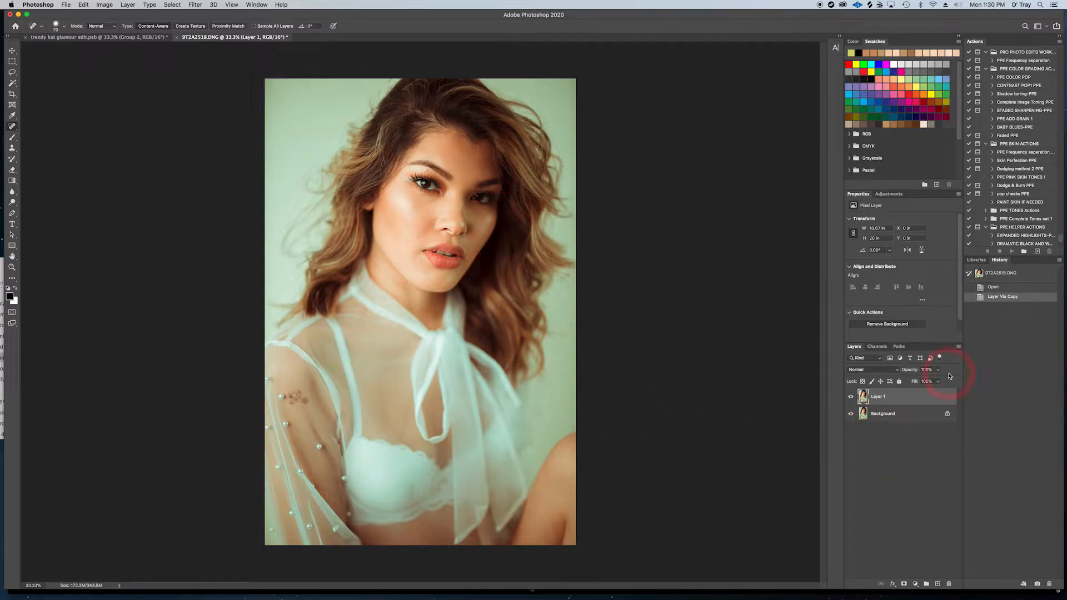
# Step: Add an empty layer above the duplicate and brush a black loop onto the cheek beside the nose
pyautogui.click(938, 584)
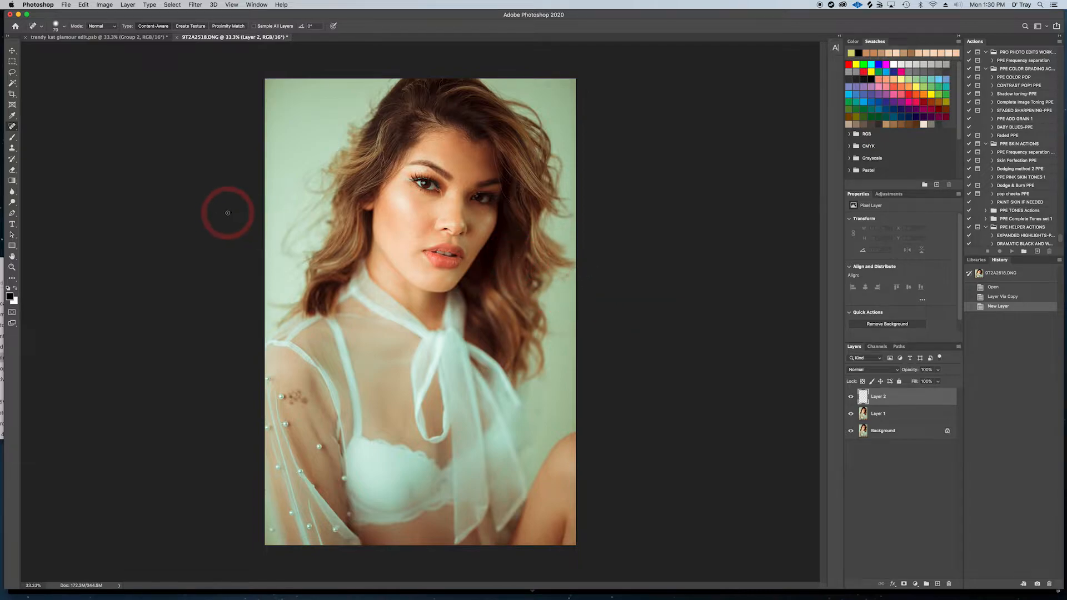
pyautogui.click(12, 137)
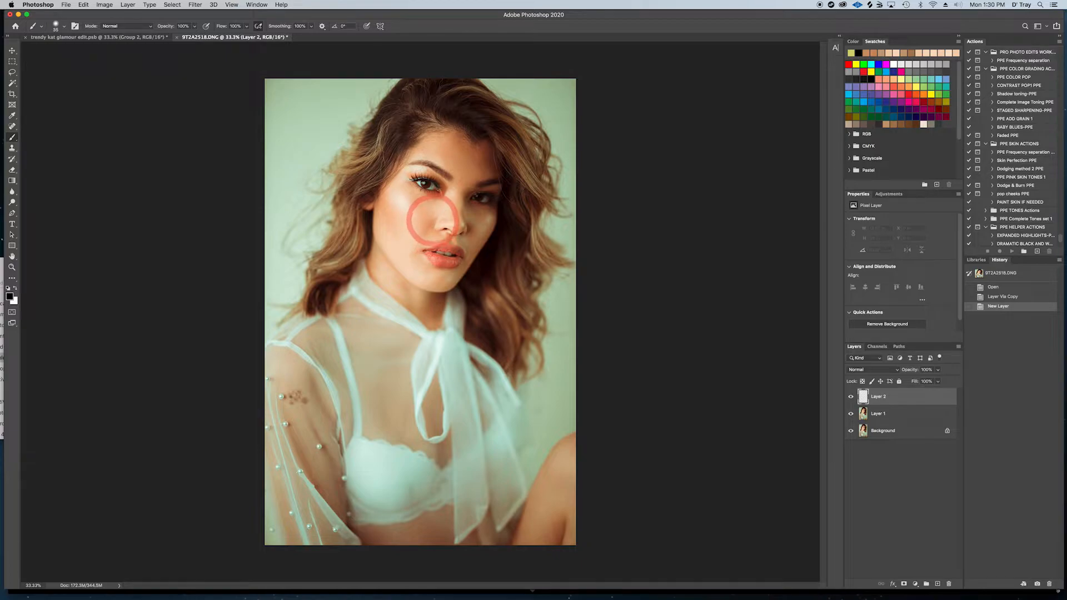
pyautogui.moveTo(437, 214)
pyautogui.mouseDown()
pyautogui.moveTo(407, 235)
pyautogui.moveTo(438, 227)
pyautogui.mouseUp()
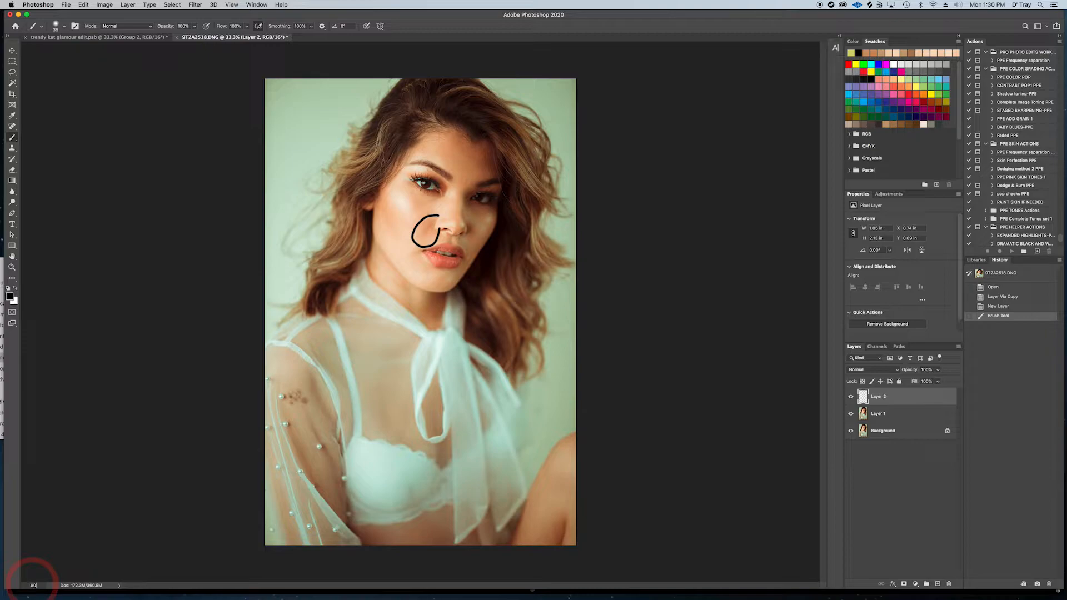
# Step: Mark the mouth corner, the far cheek, both under-eye areas, the forehead and the nose bridge with black brush outlines
pyautogui.click(33, 584)
pyautogui.write('90')
pyautogui.press('Return')
pyautogui.moveTo(529, 231); pyautogui.dragTo(495, 474)
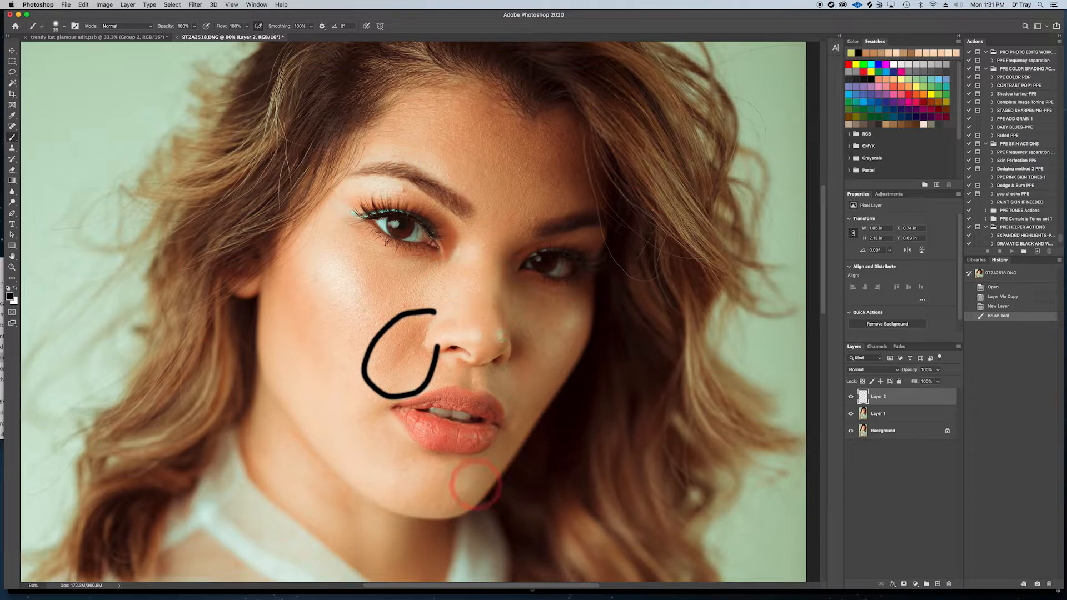
pyautogui.moveTo(386, 410)
pyautogui.mouseDown()
pyautogui.moveTo(338, 407)
pyautogui.moveTo(360, 447)
pyautogui.moveTo(397, 448)
pyautogui.mouseUp()
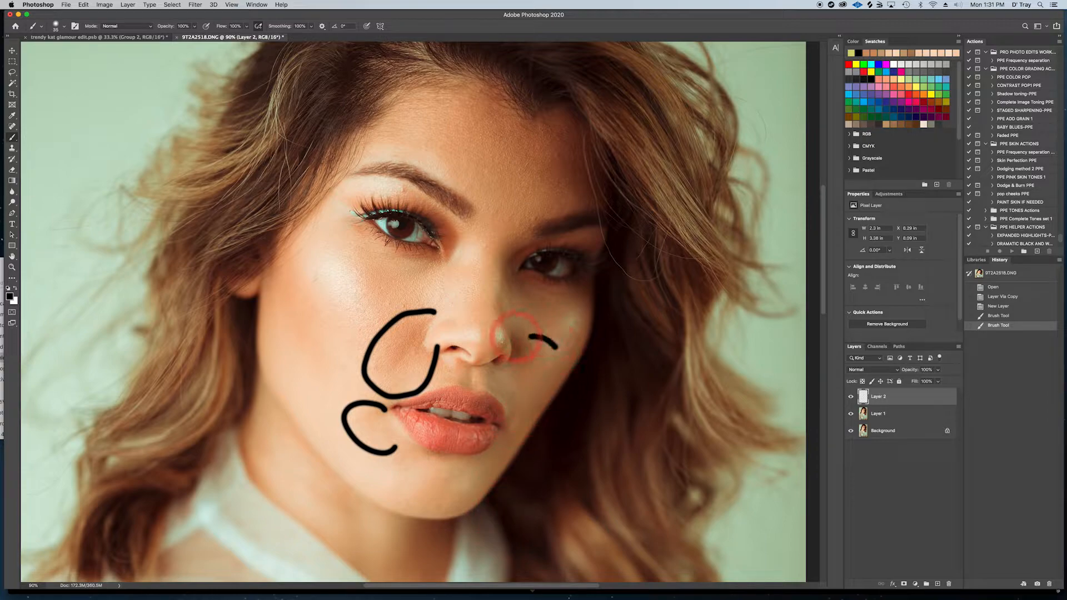
pyautogui.moveTo(507, 377); pyautogui.dragTo(509, 374)
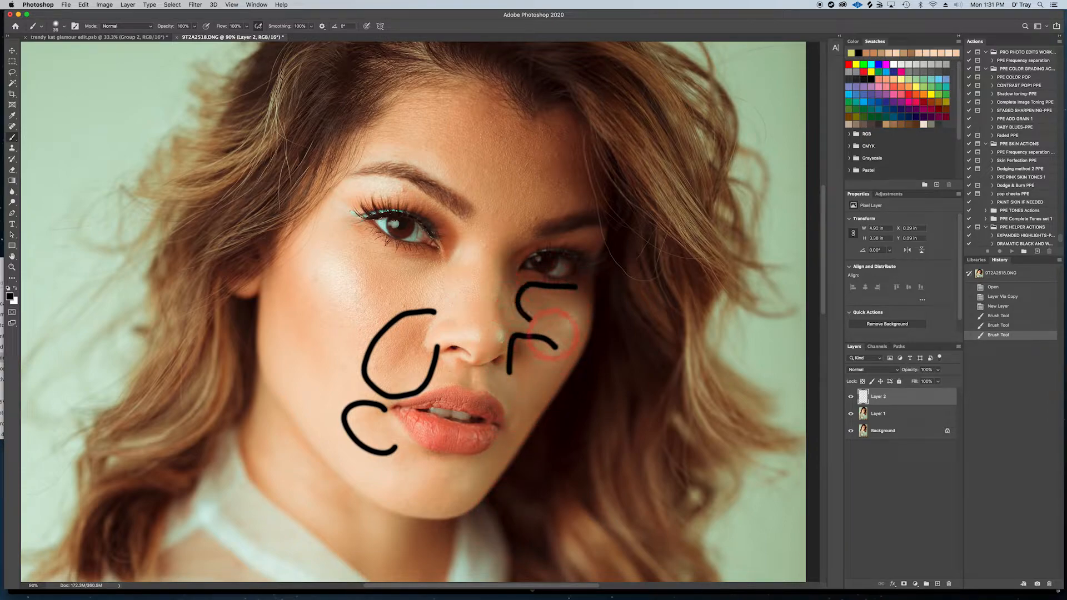
pyautogui.moveTo(552, 333); pyautogui.dragTo(572, 328)
pyautogui.moveTo(414, 259)
pyautogui.mouseDown()
pyautogui.moveTo(312, 229)
pyautogui.moveTo(361, 272)
pyautogui.mouseUp()
pyautogui.moveTo(493, 99)
pyautogui.mouseDown()
pyautogui.moveTo(476, 162)
pyautogui.moveTo(586, 209)
pyautogui.mouseUp()
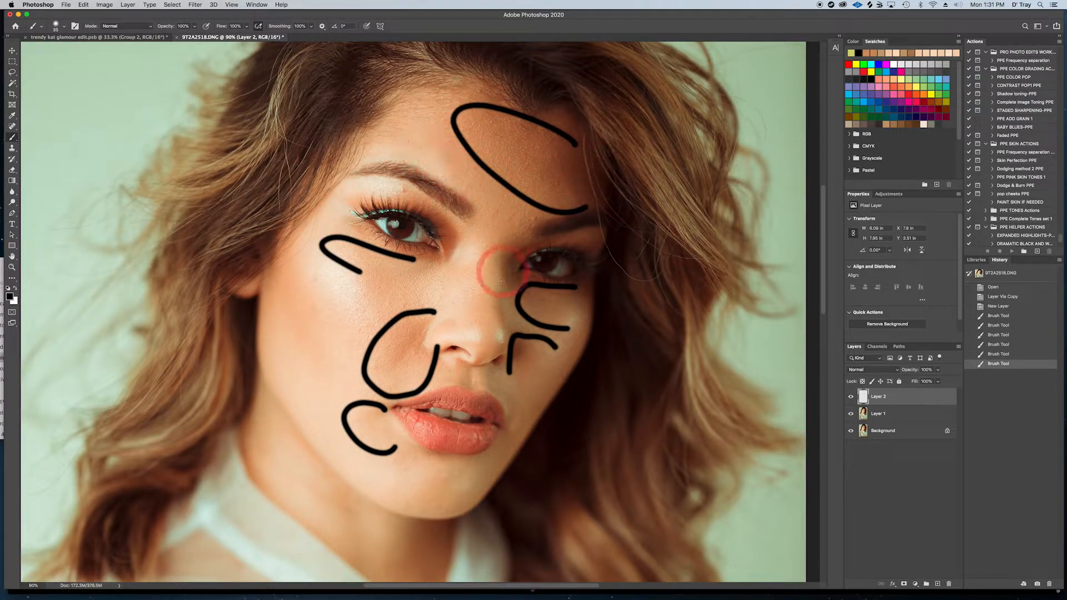
pyautogui.moveTo(514, 218)
pyautogui.mouseDown()
pyautogui.moveTo(470, 226)
pyautogui.moveTo(477, 277)
pyautogui.moveTo(508, 266)
pyautogui.mouseUp()
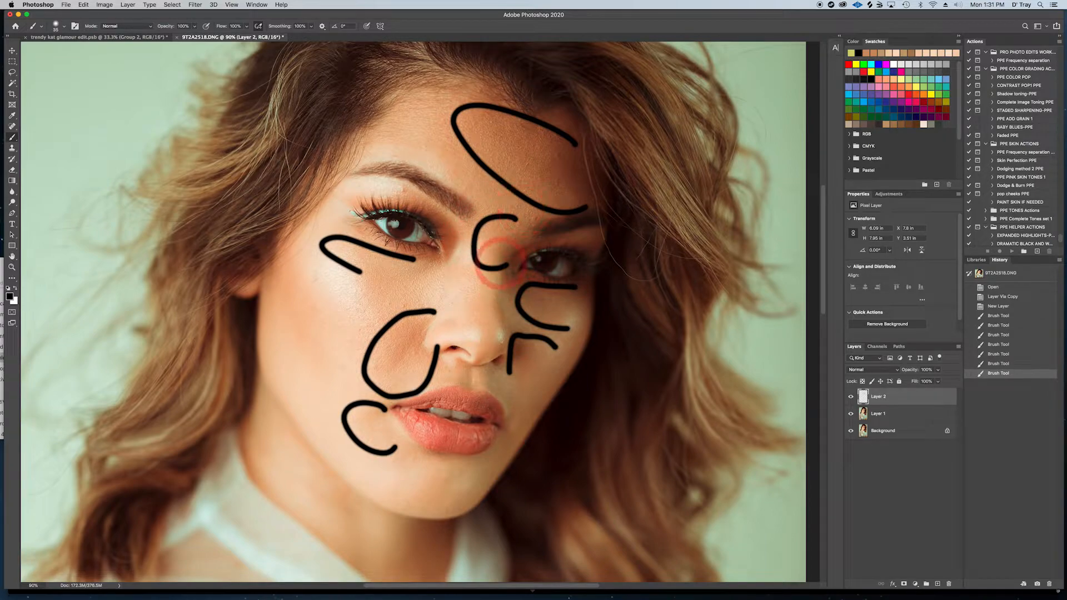
# Step: Hide the layer with the black brush marks and make Layer 1 the active layer
pyautogui.moveTo(529, 310); pyautogui.dragTo(536, 179)
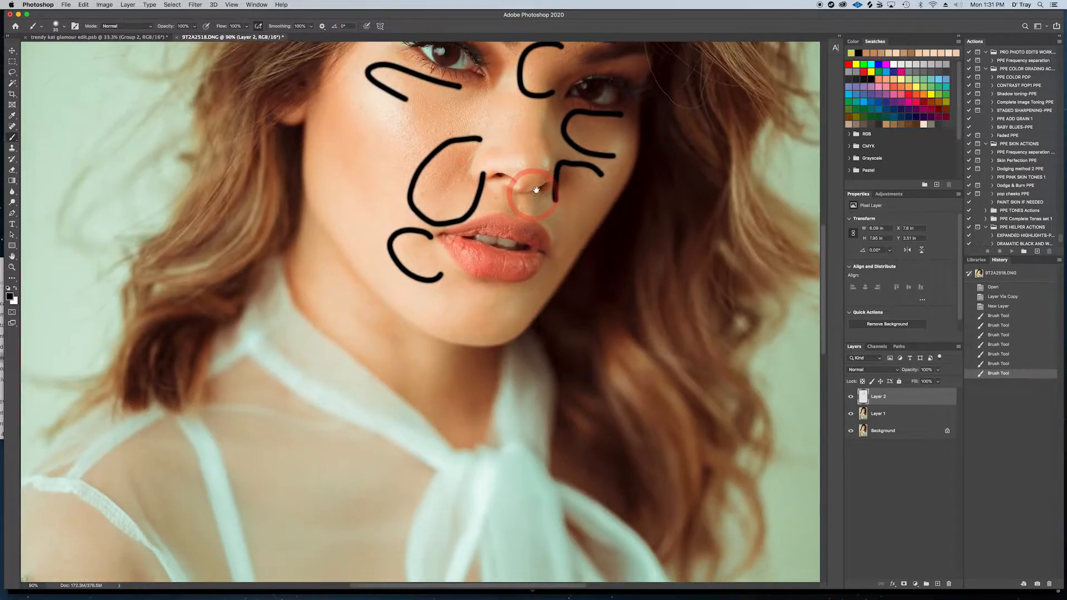
pyautogui.moveTo(493, 397); pyautogui.dragTo(513, 232)
pyautogui.moveTo(436, 392); pyautogui.dragTo(481, 290)
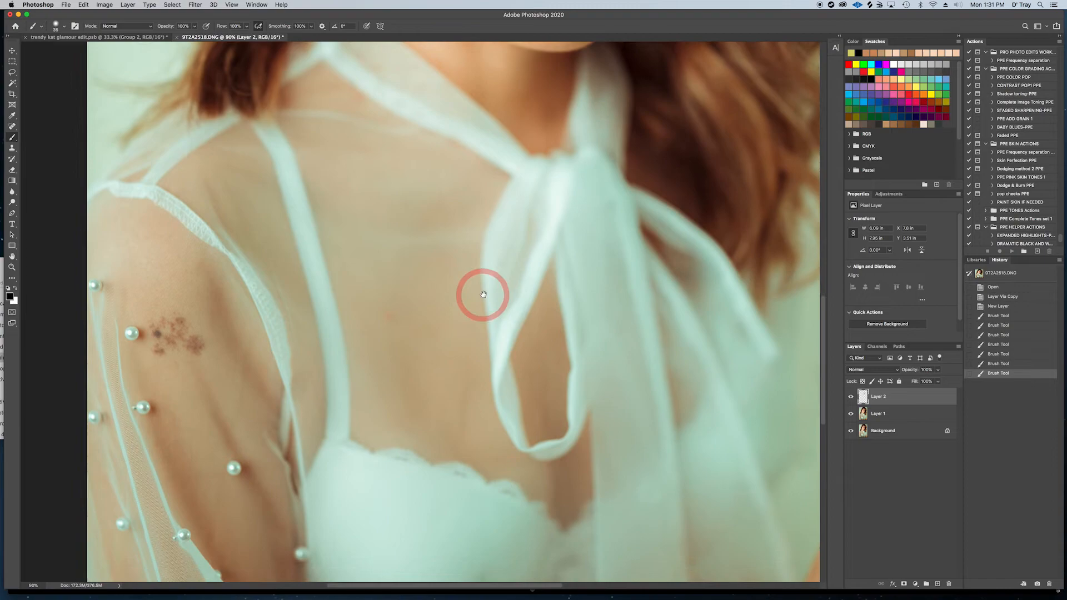
pyautogui.moveTo(524, 376)
pyautogui.mouseDown()
pyautogui.moveTo(450, 281)
pyautogui.moveTo(332, 234)
pyautogui.moveTo(531, 367)
pyautogui.mouseUp()
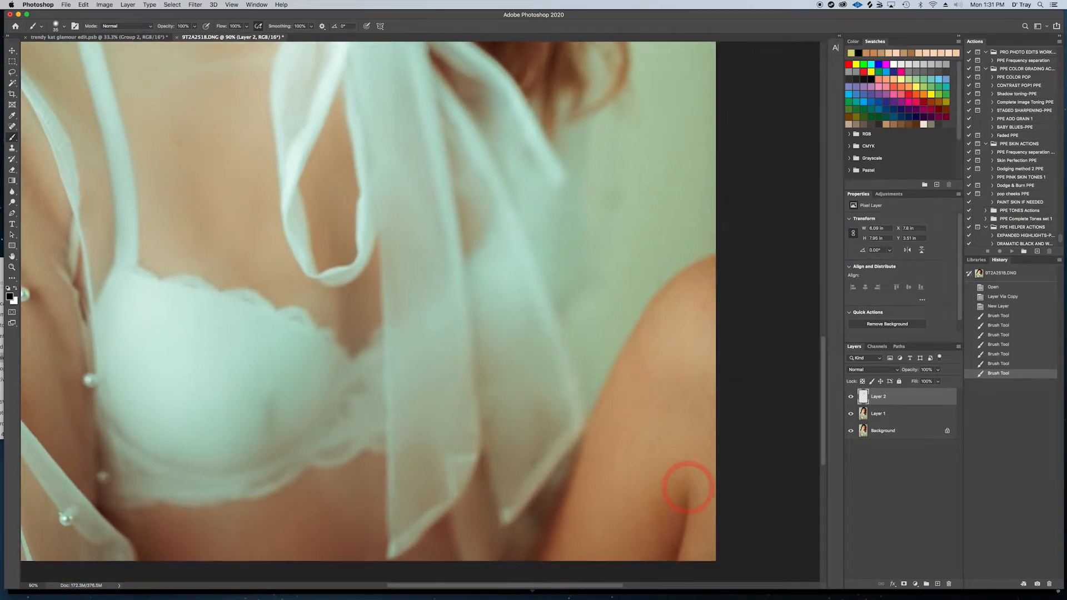
pyautogui.moveTo(378, 265); pyautogui.dragTo(550, 504)
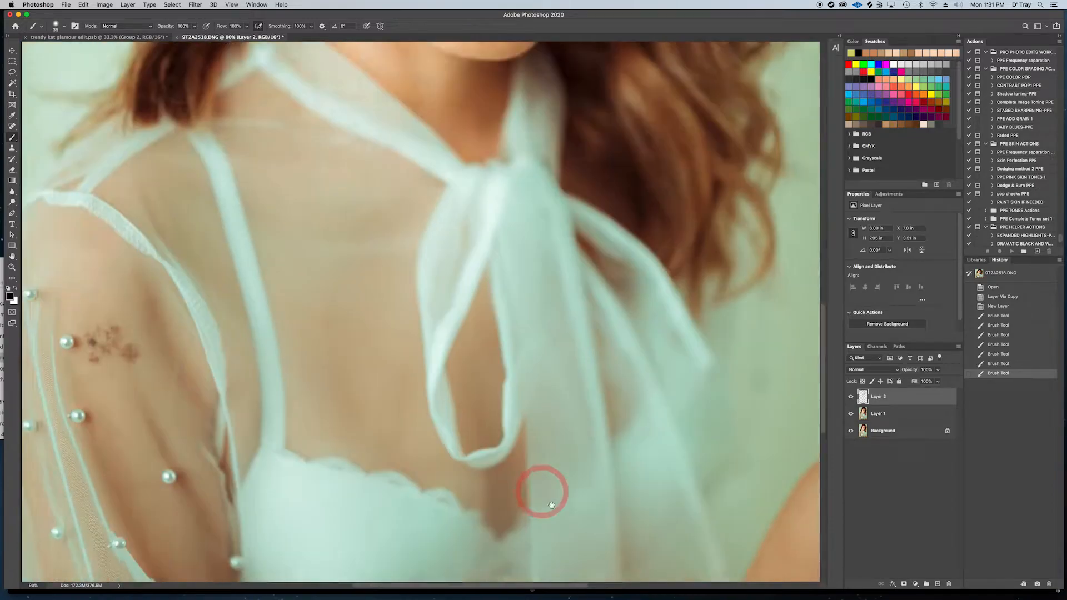
pyautogui.click(851, 397)
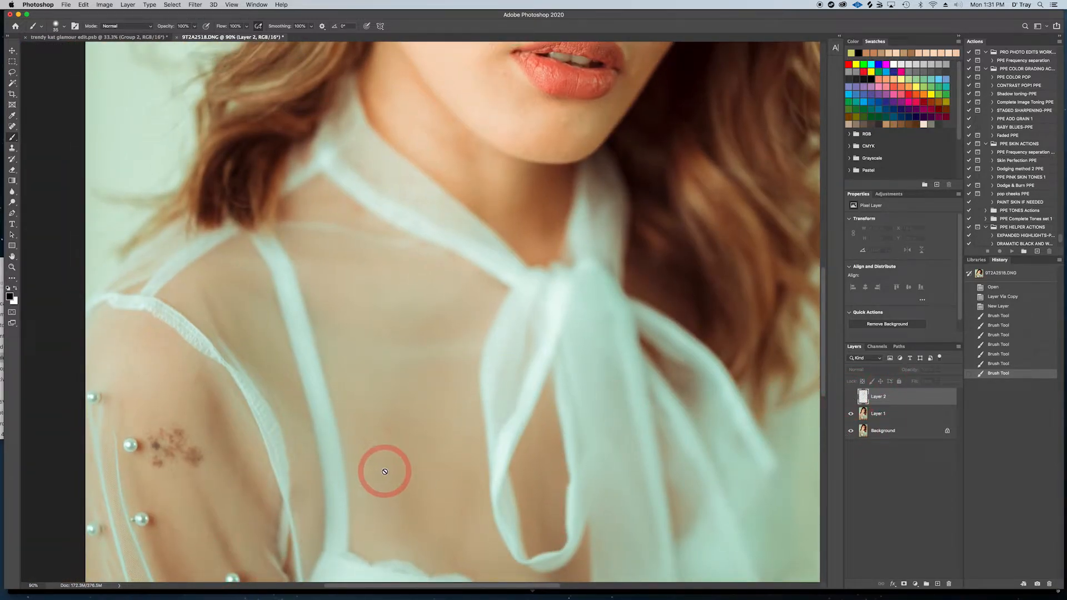
pyautogui.click(889, 414)
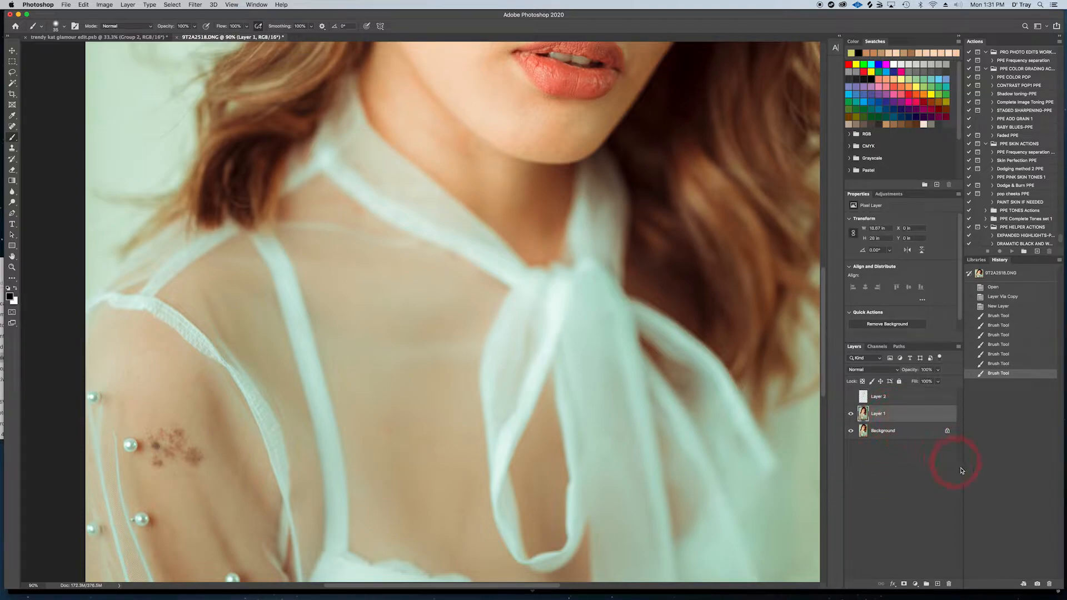
# Step: Remove the tattoo on the upper arm by replacing it with clean nearby skin using the Patch tool
pyautogui.click(13, 127)
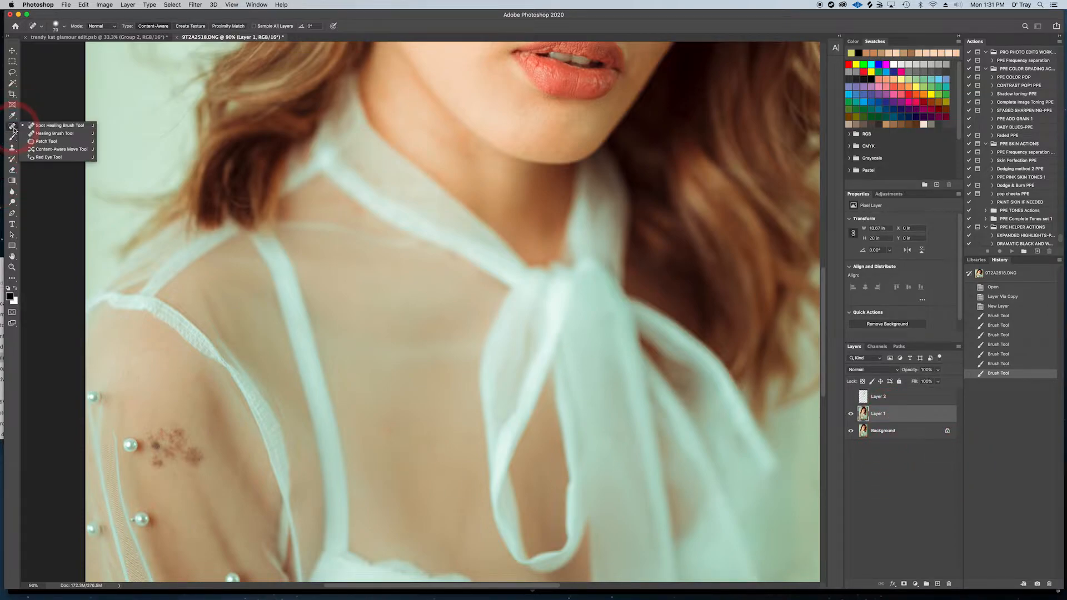
pyautogui.click(51, 143)
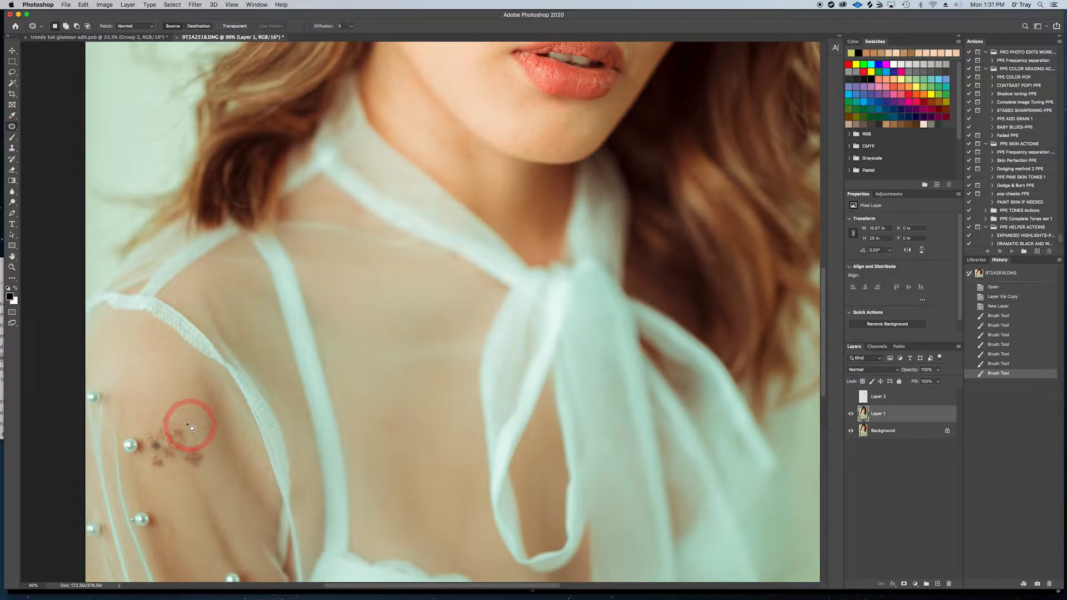
pyautogui.moveTo(189, 428)
pyautogui.mouseDown()
pyautogui.moveTo(163, 417)
pyautogui.moveTo(174, 462)
pyautogui.moveTo(188, 475)
pyautogui.moveTo(214, 472)
pyautogui.moveTo(182, 389)
pyautogui.moveTo(145, 425)
pyautogui.moveTo(148, 468)
pyautogui.moveTo(193, 469)
pyautogui.moveTo(162, 381)
pyautogui.mouseUp()
pyautogui.hotkey('ctrl', 'd')
pyautogui.hotkey('ctrl', 'd')
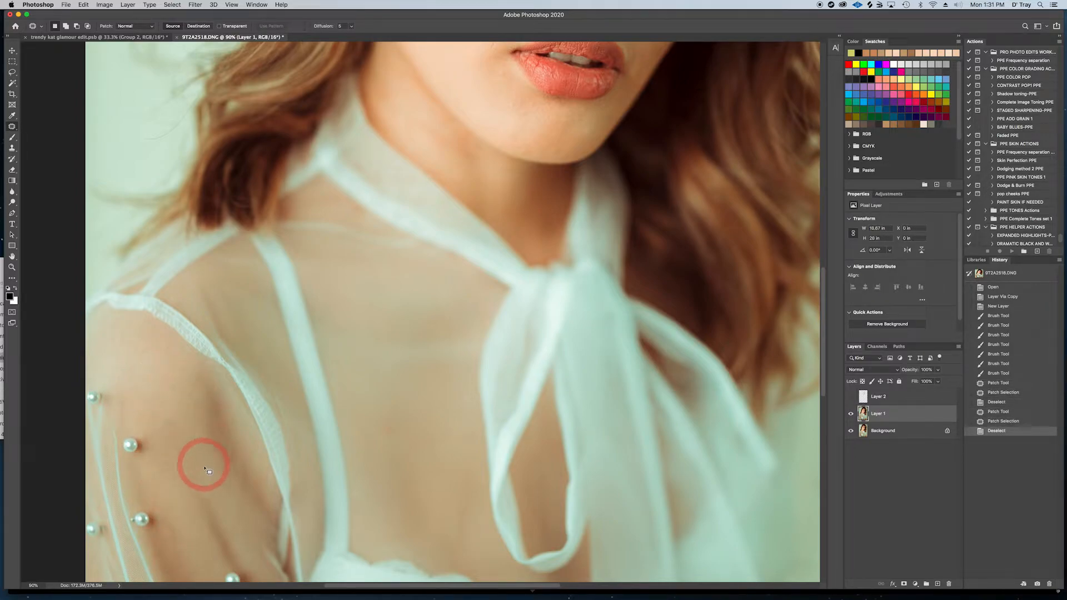
# Step: Patch the leftover marks around the former tattoo area on the upper arm with cleaner skin
pyautogui.moveTo(205, 470)
pyautogui.mouseDown()
pyautogui.moveTo(210, 441)
pyautogui.moveTo(213, 464)
pyautogui.mouseUp()
pyautogui.moveTo(213, 464); pyautogui.dragTo(200, 422)
pyautogui.hotkey('ctrl', 'd')
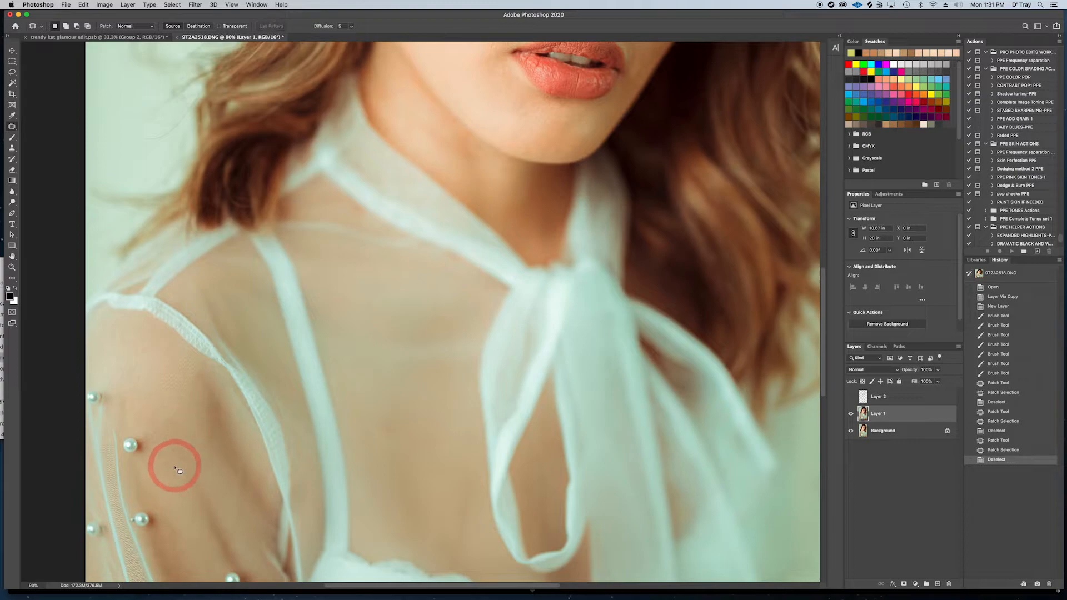
pyautogui.moveTo(176, 470)
pyautogui.mouseDown()
pyautogui.moveTo(167, 488)
pyautogui.moveTo(183, 507)
pyautogui.mouseUp()
pyautogui.hotkey('ctrl', 'd')
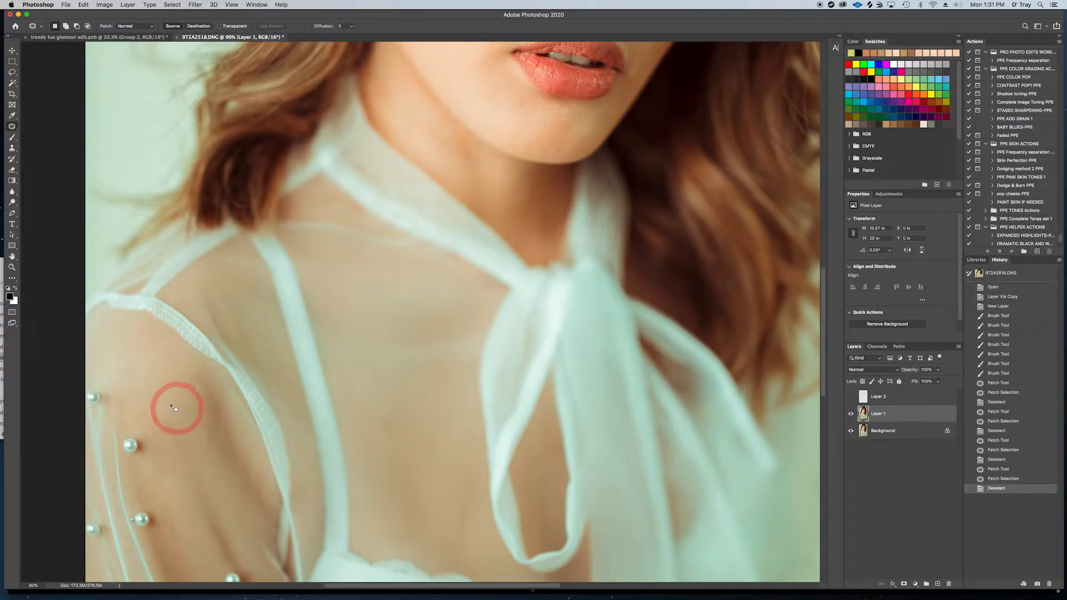
pyautogui.moveTo(170, 406)
pyautogui.mouseDown()
pyautogui.moveTo(152, 428)
pyautogui.moveTo(168, 423)
pyautogui.mouseUp()
pyautogui.moveTo(168, 423); pyautogui.dragTo(164, 385)
pyautogui.press('super+d')
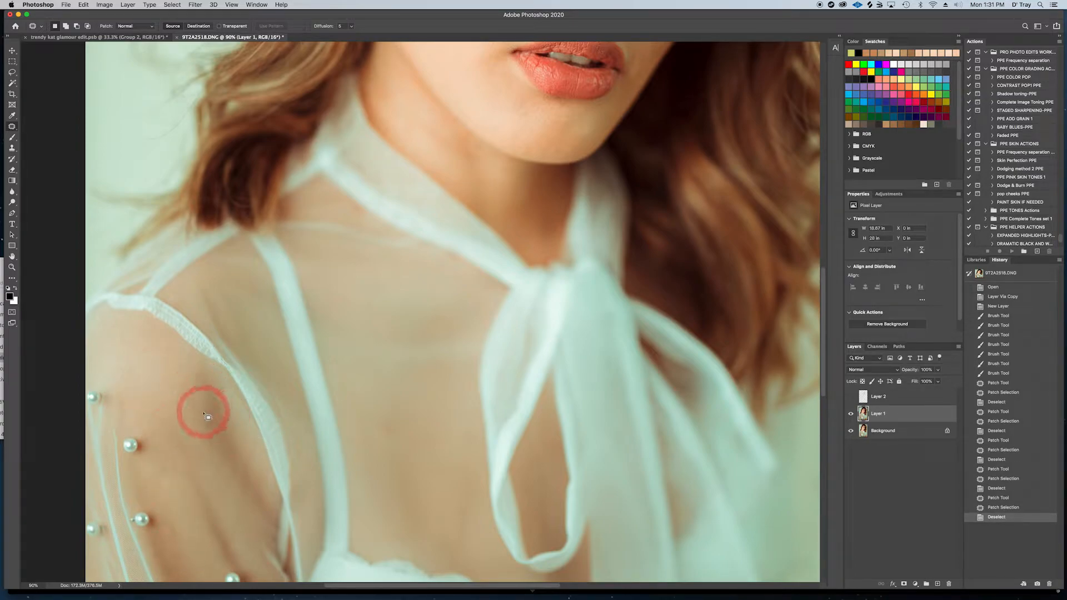
# Step: Patch the remaining uneven spots on the upper arm and a blemish in the middle of the chest
pyautogui.moveTo(203, 413)
pyautogui.mouseDown()
pyautogui.moveTo(189, 424)
pyautogui.moveTo(165, 411)
pyautogui.moveTo(178, 407)
pyautogui.moveTo(181, 381)
pyautogui.mouseUp()
pyautogui.moveTo(392, 443); pyautogui.dragTo(376, 439)
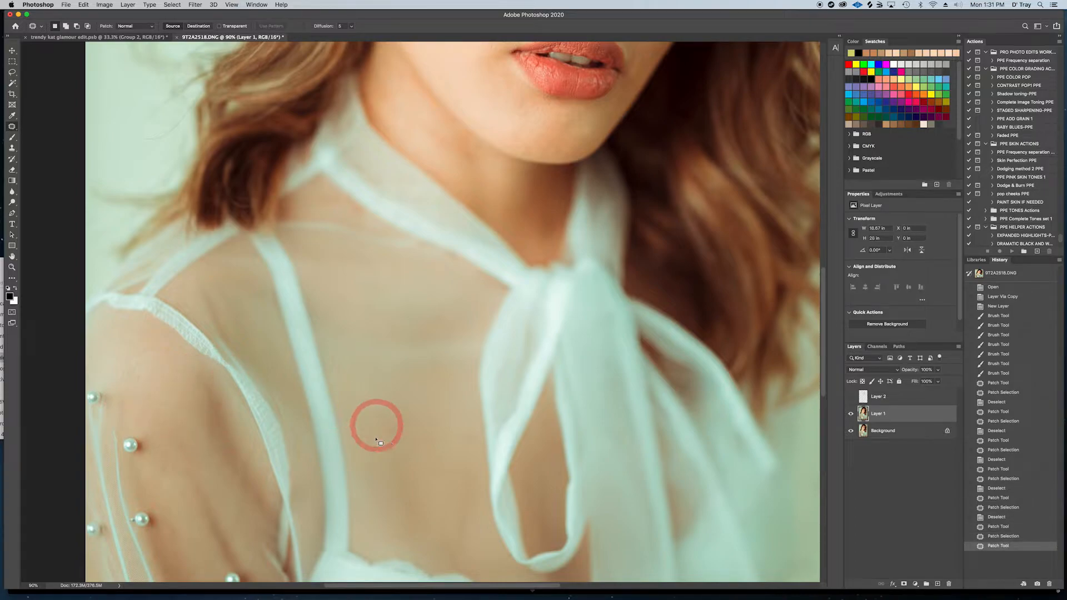
pyautogui.moveTo(167, 471); pyautogui.dragTo(170, 476)
pyautogui.moveTo(170, 475); pyautogui.dragTo(170, 491)
pyautogui.click(449, 428)
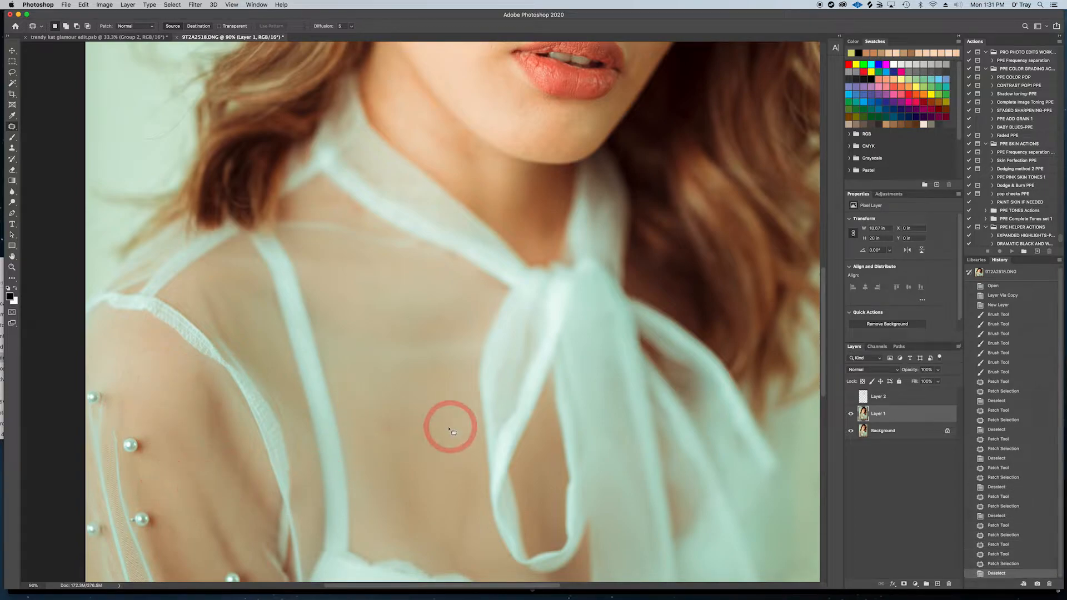
pyautogui.moveTo(398, 420)
pyautogui.mouseDown()
pyautogui.moveTo(385, 419)
pyautogui.moveTo(399, 431)
pyautogui.moveTo(400, 394)
pyautogui.mouseUp()
pyautogui.press('super+d')
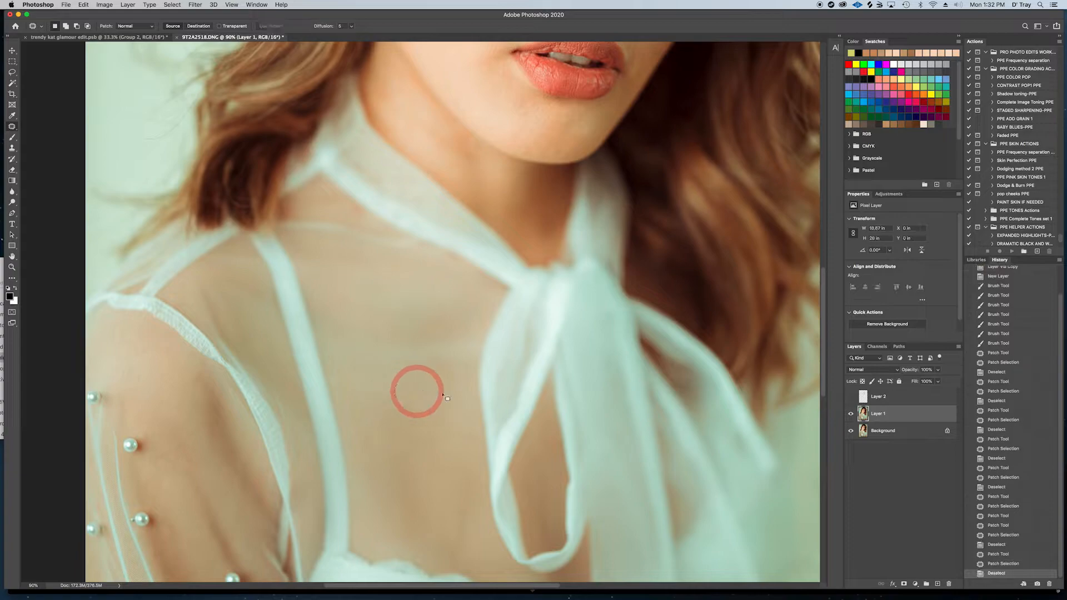
# Step: Patch the skin between the near eye and its eyebrow
pyautogui.moveTo(405, 432); pyautogui.dragTo(407, 486)
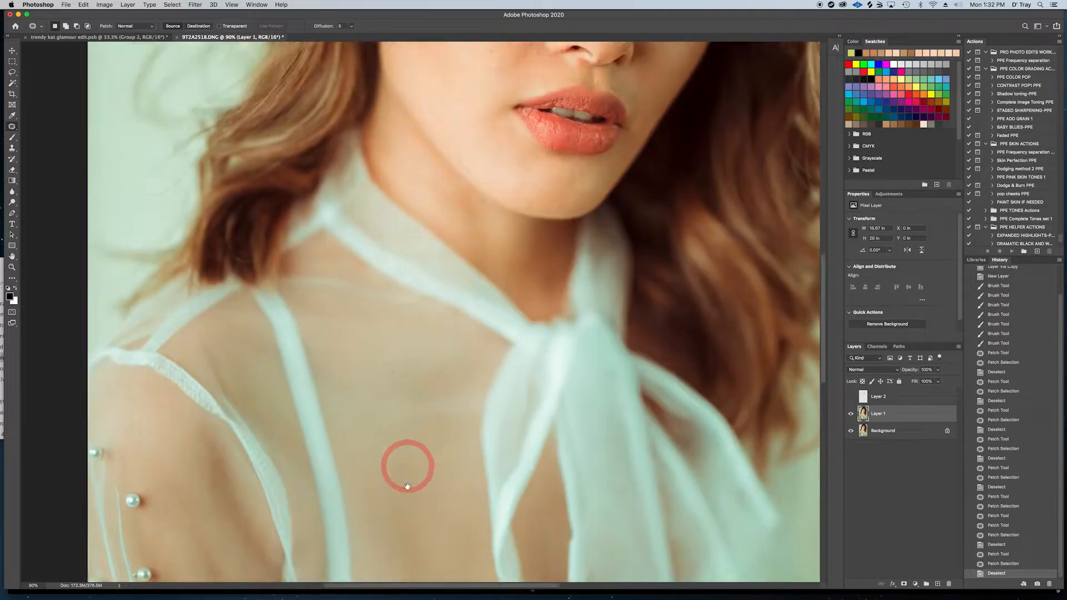
pyautogui.scroll(10, 408, 486)
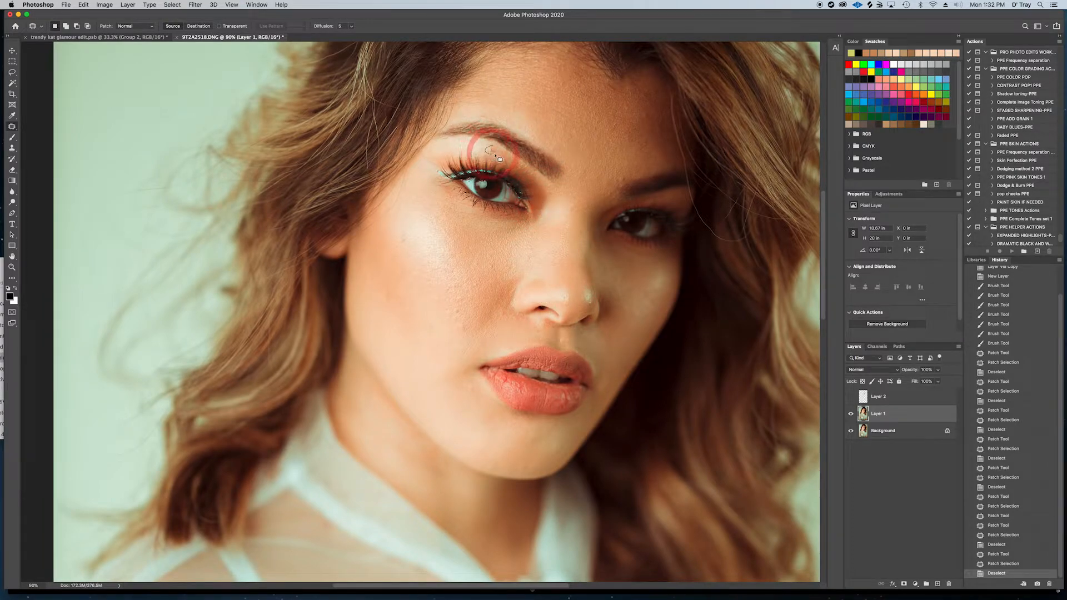
pyautogui.moveTo(495, 156); pyautogui.dragTo(467, 142)
pyautogui.click(681, 128)
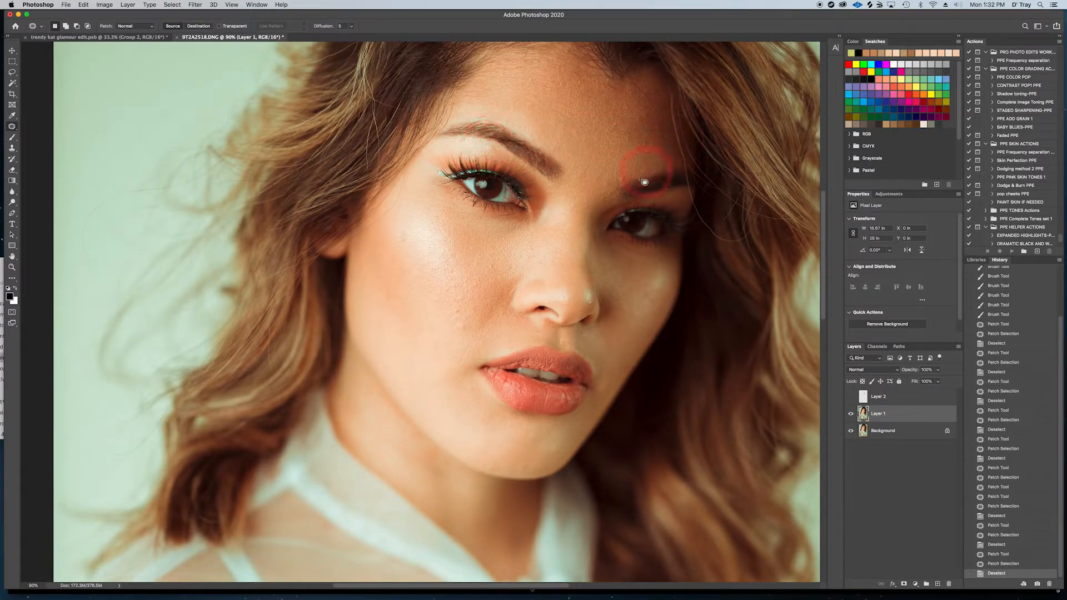
# Step: Patch the skin around the inner end of the far eyebrow and on the forehead above it
pyautogui.moveTo(619, 181)
pyautogui.mouseDown()
pyautogui.moveTo(640, 161)
pyautogui.moveTo(659, 163)
pyautogui.moveTo(599, 186)
pyautogui.moveTo(600, 164)
pyautogui.mouseUp()
pyautogui.click(678, 145)
pyautogui.click(610, 189)
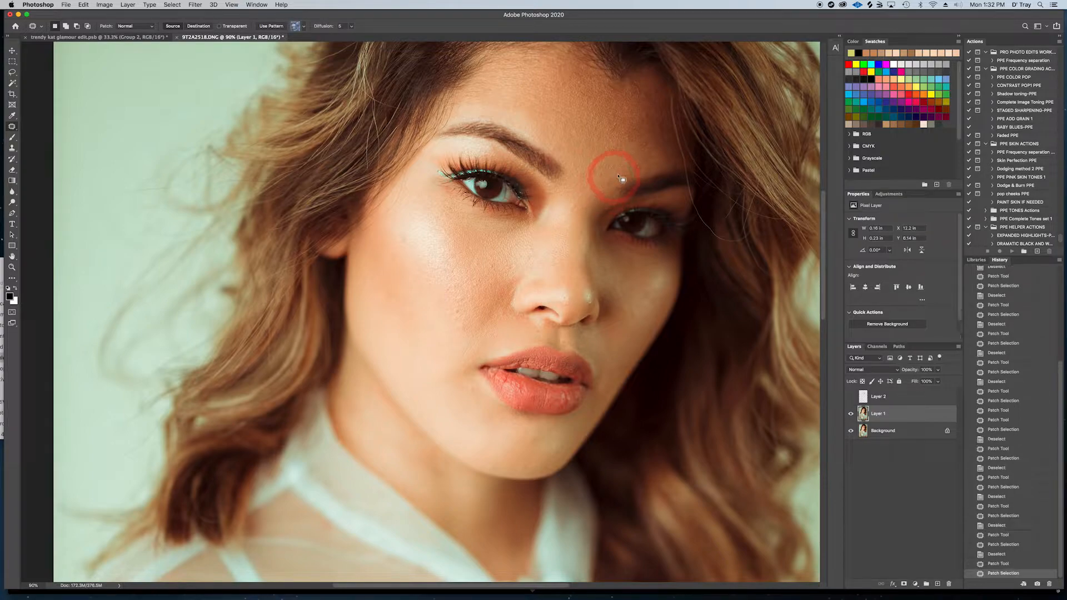
pyautogui.click(654, 184)
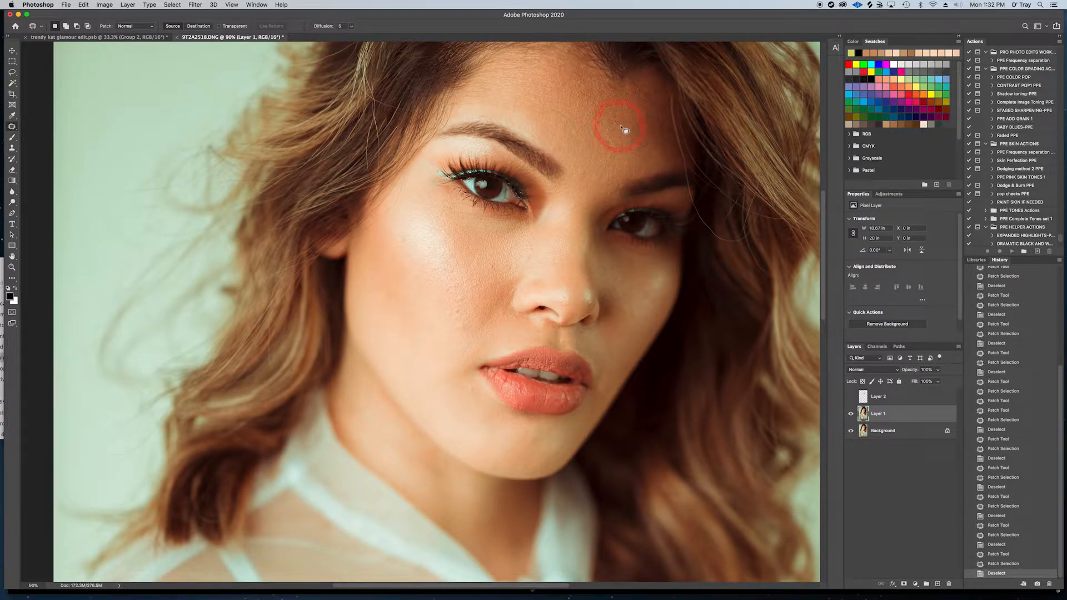
pyautogui.click(648, 144)
# Step: Patch the blemish on the near cheek beside the nose with smoother skin from closer to the eye
pyautogui.click(493, 268)
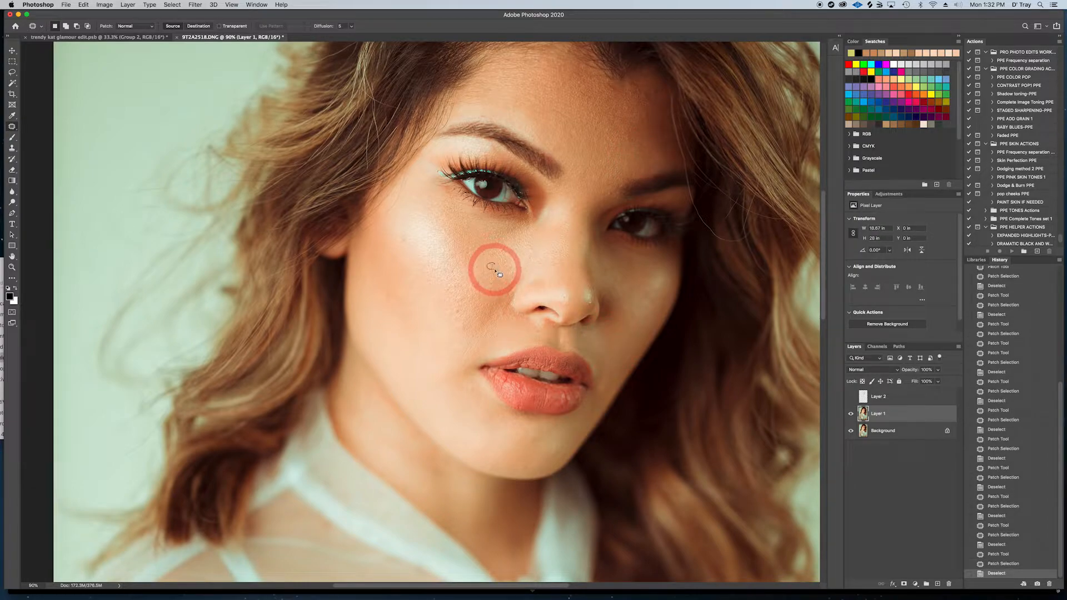
pyautogui.moveTo(494, 270); pyautogui.dragTo(492, 266)
pyautogui.moveTo(491, 268)
pyautogui.mouseDown()
pyautogui.moveTo(493, 276)
pyautogui.moveTo(476, 265)
pyautogui.moveTo(476, 251)
pyautogui.mouseUp()
pyautogui.press('super+d')
pyautogui.press('super+d')
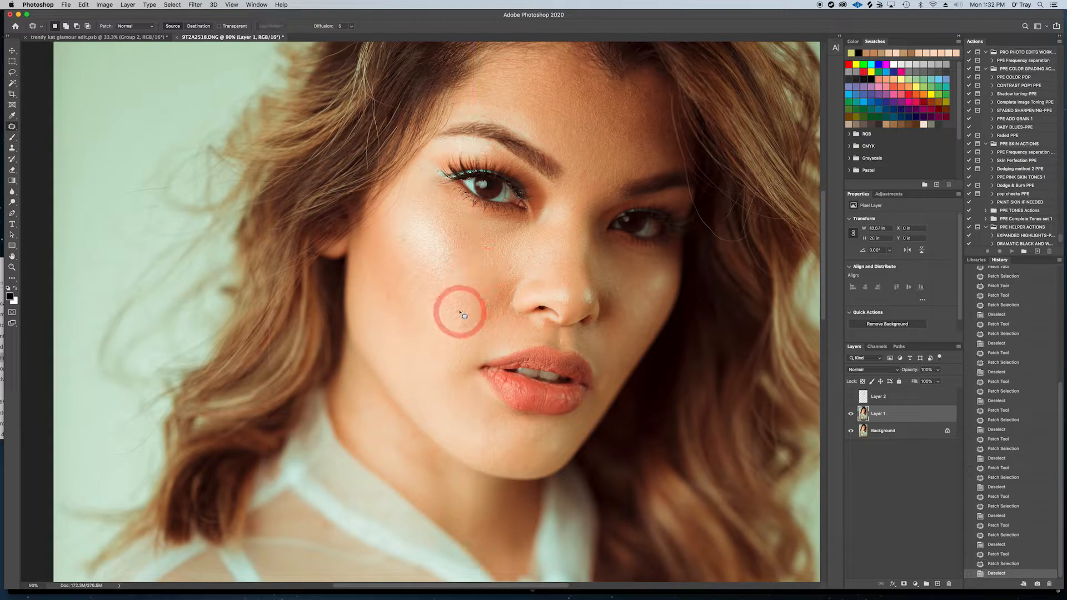
# Step: Patch the cluster of small blemishes on the middle of the near cheek
pyautogui.moveTo(457, 306)
pyautogui.mouseDown()
pyautogui.moveTo(469, 337)
pyautogui.moveTo(466, 323)
pyautogui.mouseUp()
pyautogui.press('super+d')
pyautogui.moveTo(466, 328)
pyautogui.mouseDown()
pyautogui.moveTo(475, 325)
pyautogui.moveTo(454, 317)
pyautogui.mouseUp()
pyautogui.press('super+d')
pyautogui.moveTo(454, 320); pyautogui.dragTo(451, 326)
pyautogui.press('super+d')
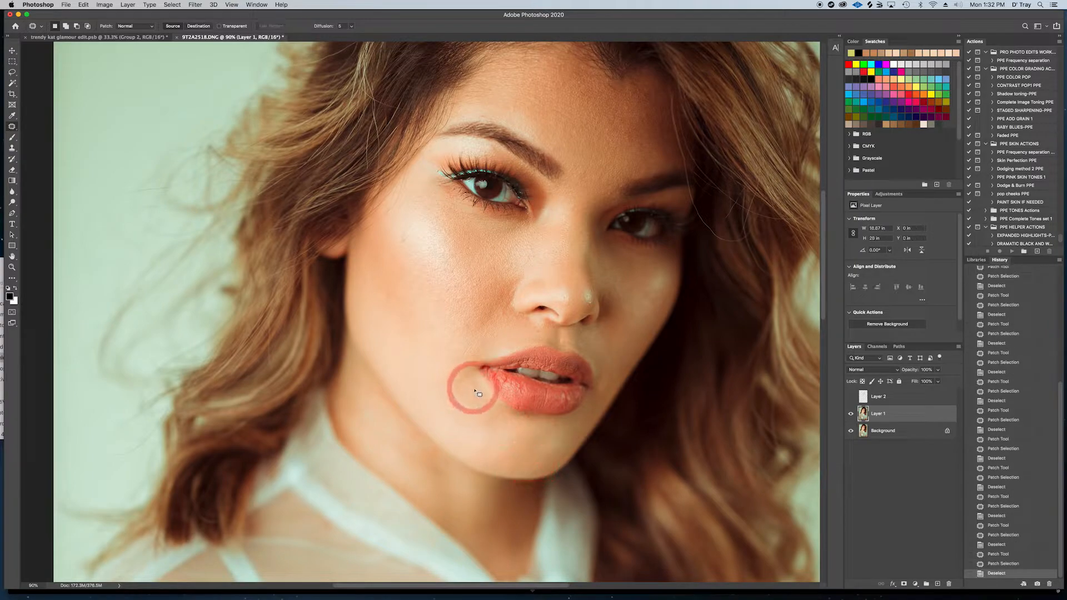
# Step: Patch the skin beside the near mouth corner and along the side of the nose bridge
pyautogui.moveTo(471, 388)
pyautogui.mouseDown()
pyautogui.moveTo(478, 398)
pyautogui.moveTo(472, 351)
pyautogui.moveTo(457, 362)
pyautogui.moveTo(457, 341)
pyautogui.moveTo(465, 359)
pyautogui.moveTo(448, 351)
pyautogui.moveTo(507, 312)
pyautogui.mouseUp()
pyautogui.hotkey('ctrl', 'd')
pyautogui.click(583, 338)
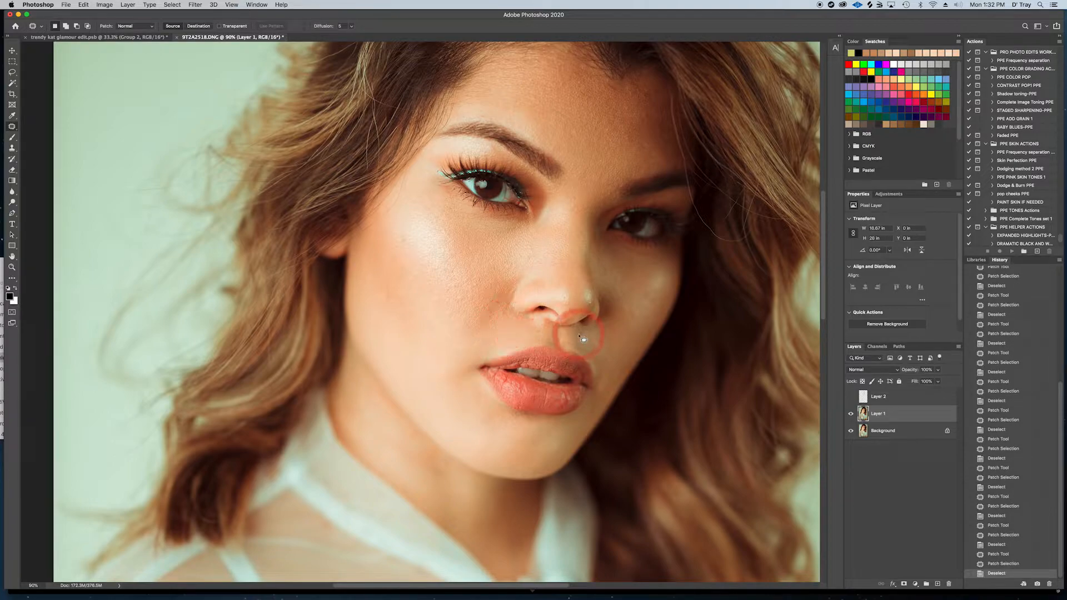
pyautogui.moveTo(525, 246)
pyautogui.mouseDown()
pyautogui.moveTo(534, 255)
pyautogui.moveTo(525, 248)
pyautogui.mouseUp()
pyautogui.moveTo(528, 251); pyautogui.dragTo(539, 247)
pyautogui.click(573, 225)
# Step: Patch the blemish on the upper part of the near cheek, below the eye
pyautogui.scroll(-2, 550, 148)
pyautogui.hscroll(1, 550, 147)
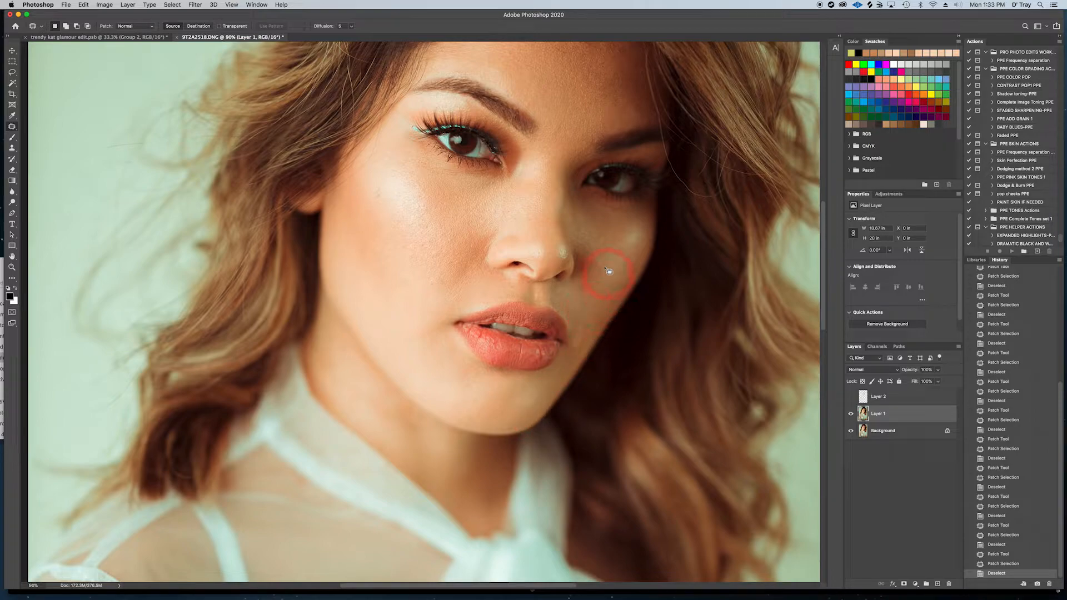
pyautogui.moveTo(534, 251); pyautogui.dragTo(596, 254)
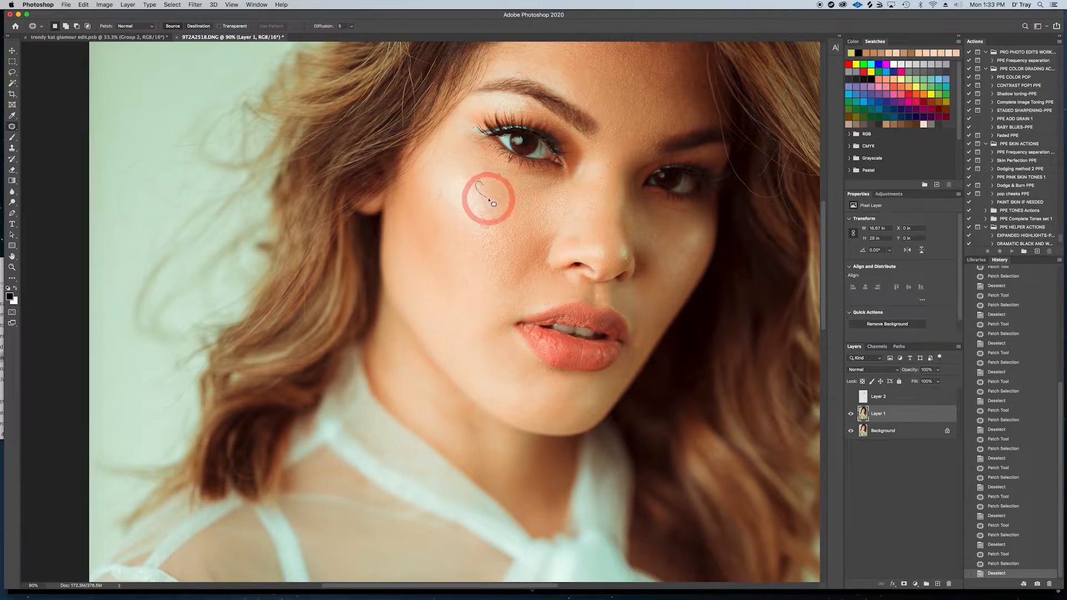
pyautogui.moveTo(479, 184)
pyautogui.mouseDown()
pyautogui.moveTo(491, 195)
pyautogui.moveTo(528, 191)
pyautogui.mouseUp()
pyautogui.hotkey('ctrl', 'd')
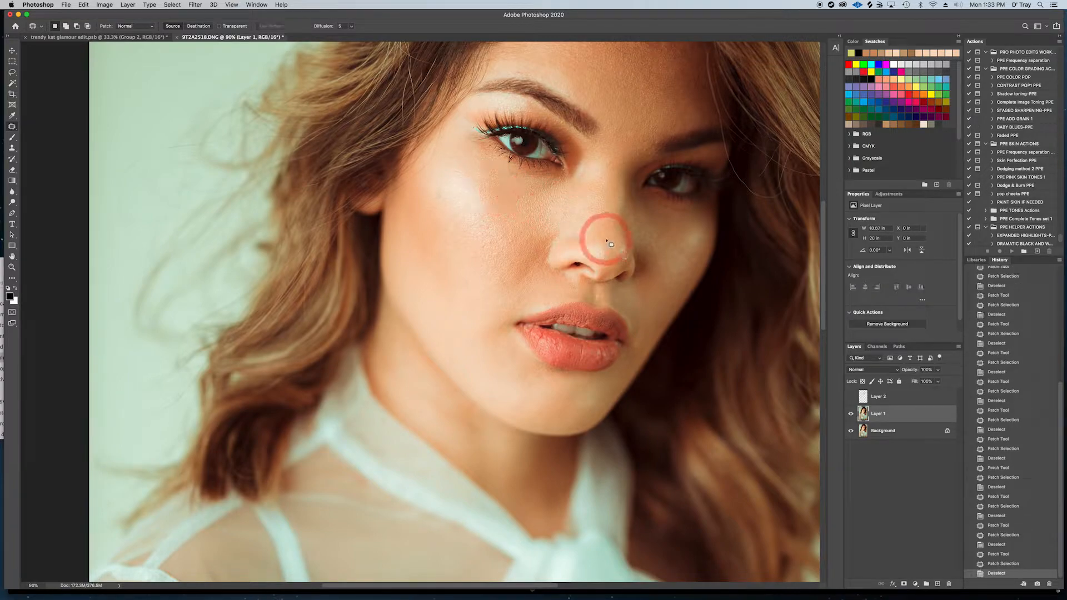
# Step: Patch the blemish on the bare skin in the photo's lower right corner
pyautogui.moveTo(560, 297); pyautogui.dragTo(454, 225)
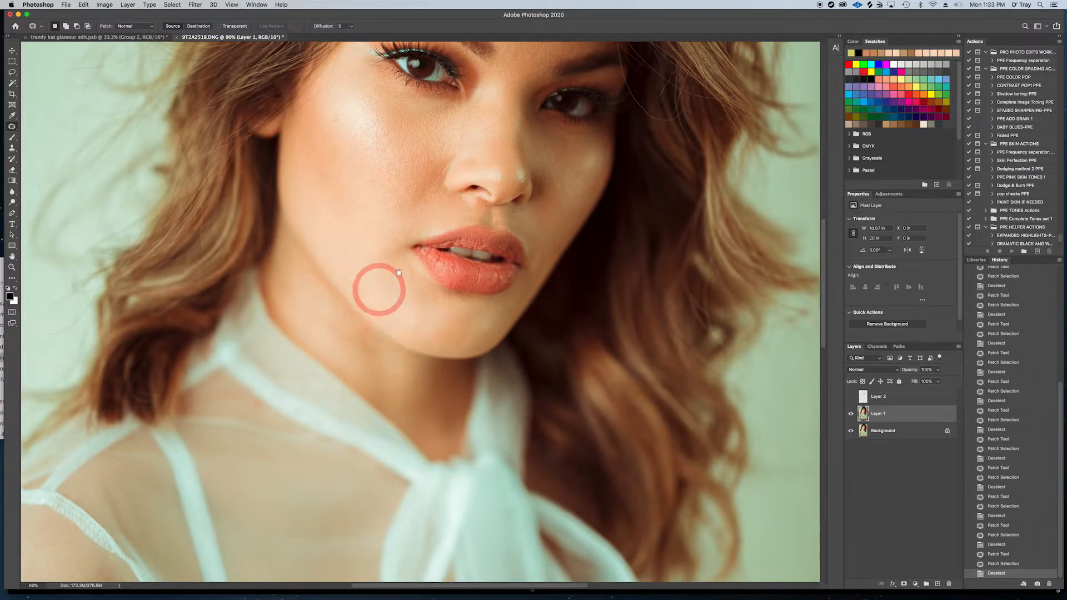
pyautogui.moveTo(377, 293); pyautogui.dragTo(448, 239)
pyautogui.moveTo(393, 367); pyautogui.dragTo(342, 109)
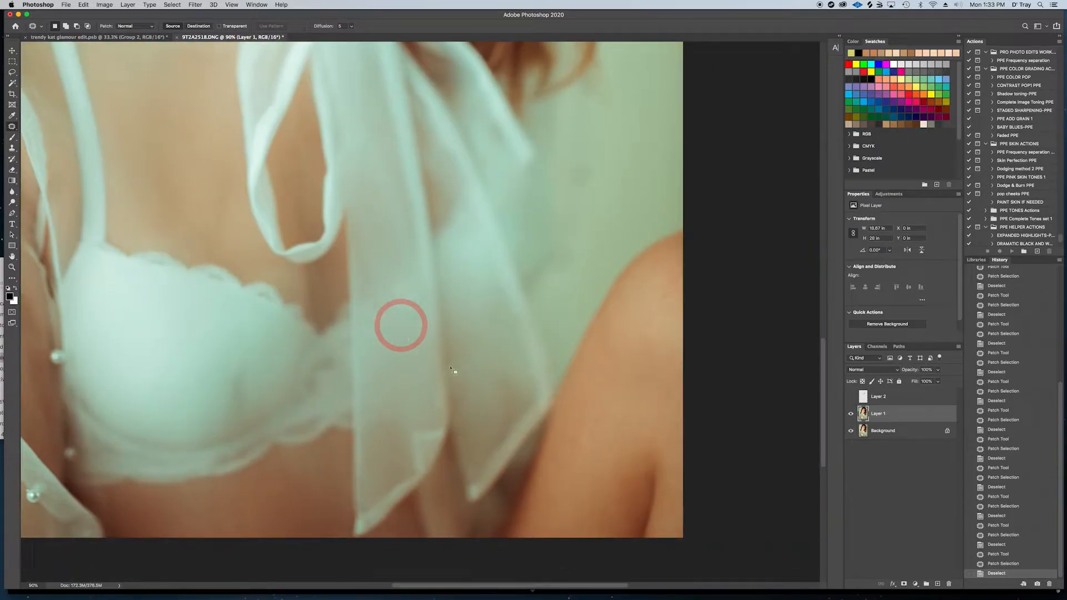
pyautogui.moveTo(572, 450)
pyautogui.mouseDown()
pyautogui.moveTo(616, 415)
pyautogui.moveTo(609, 441)
pyautogui.moveTo(625, 417)
pyautogui.mouseUp()
pyautogui.moveTo(626, 417); pyautogui.dragTo(609, 395)
pyautogui.press('super+d')
# Step: Clean up the inner end of the far eyebrow with a small Spot Healing Brush stroke
pyautogui.moveTo(637, 331); pyautogui.dragTo(697, 525)
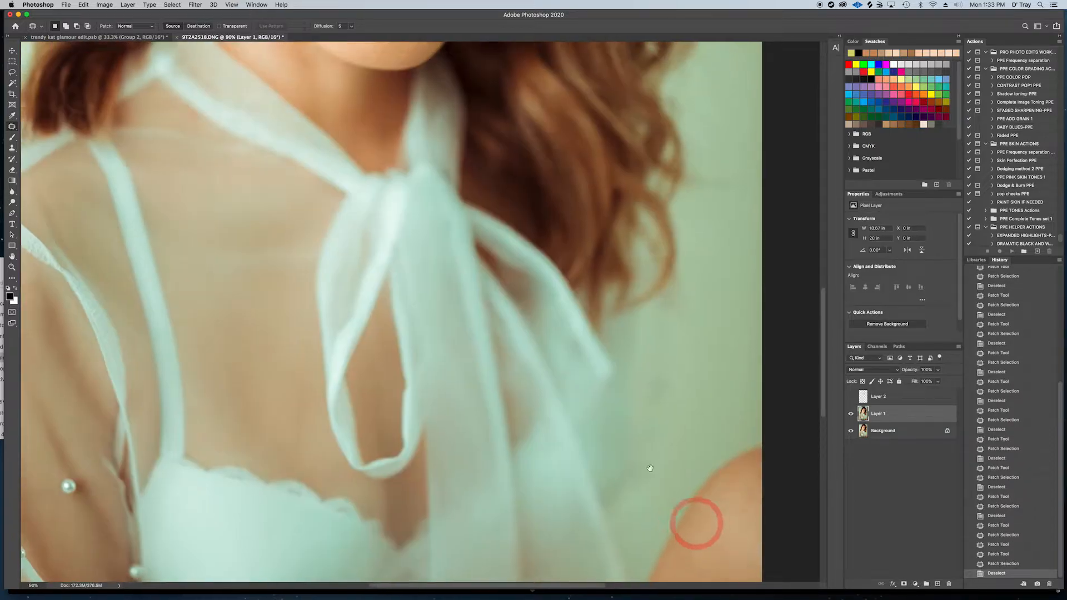
pyautogui.moveTo(564, 264); pyautogui.dragTo(602, 469)
pyautogui.moveTo(461, 125); pyautogui.dragTo(425, 408)
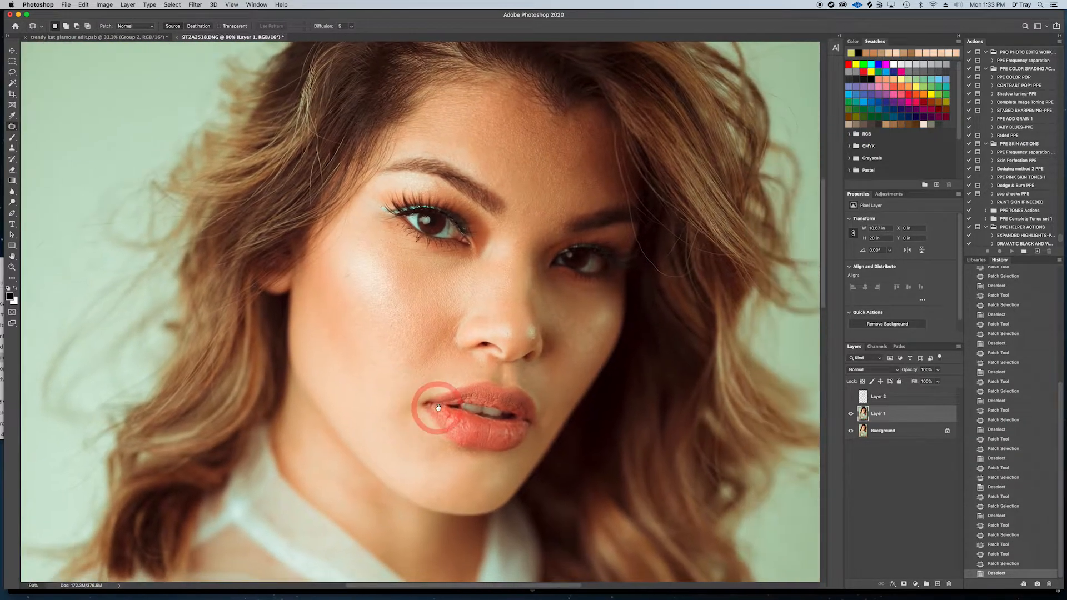
pyautogui.click(564, 224)
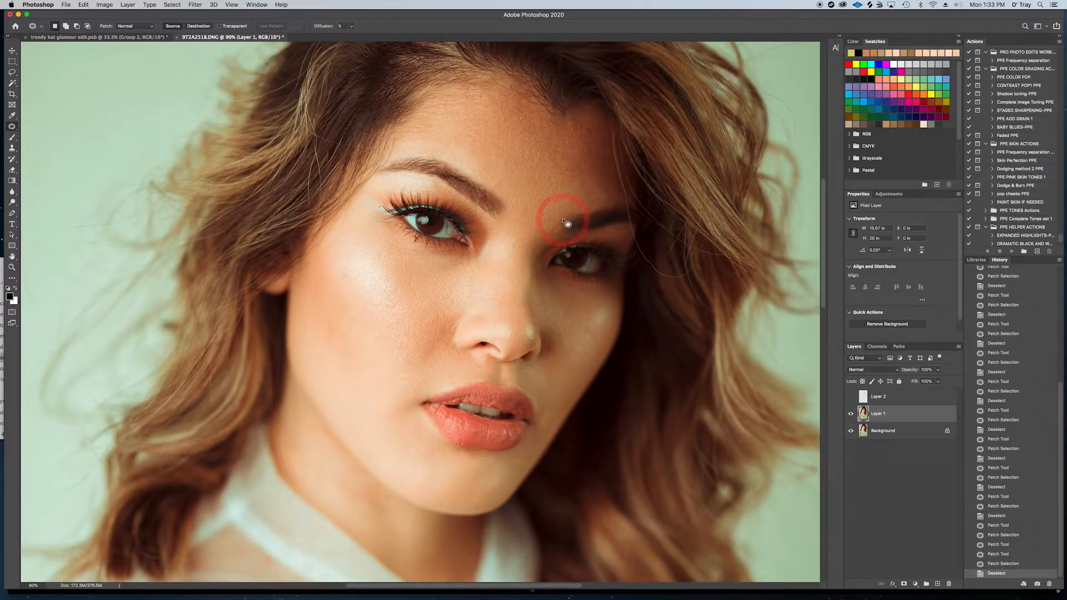
pyautogui.click(12, 126)
pyautogui.click(45, 127)
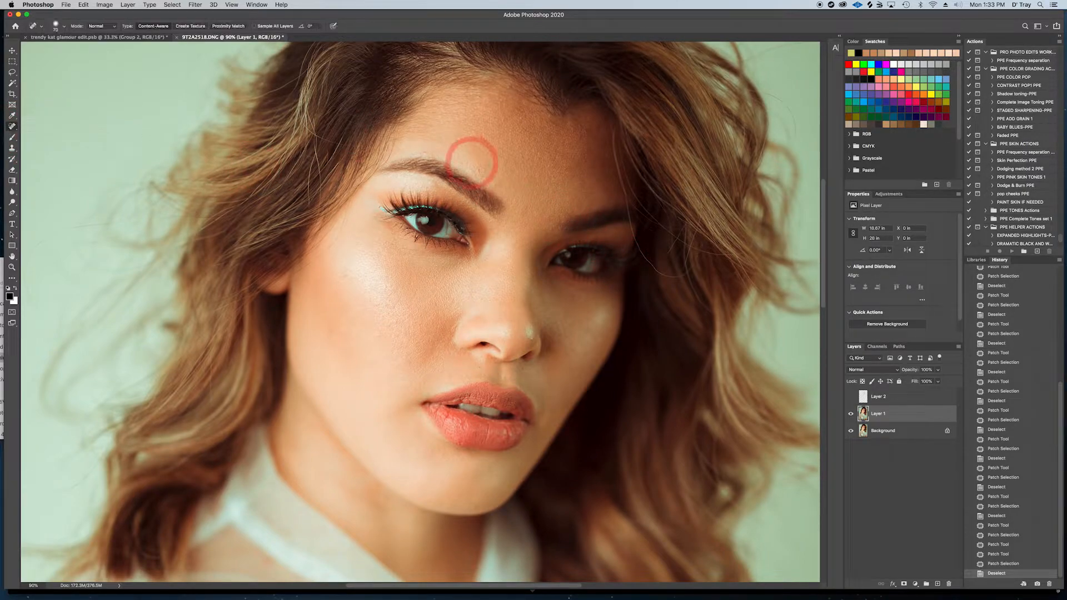
pyautogui.press(']')
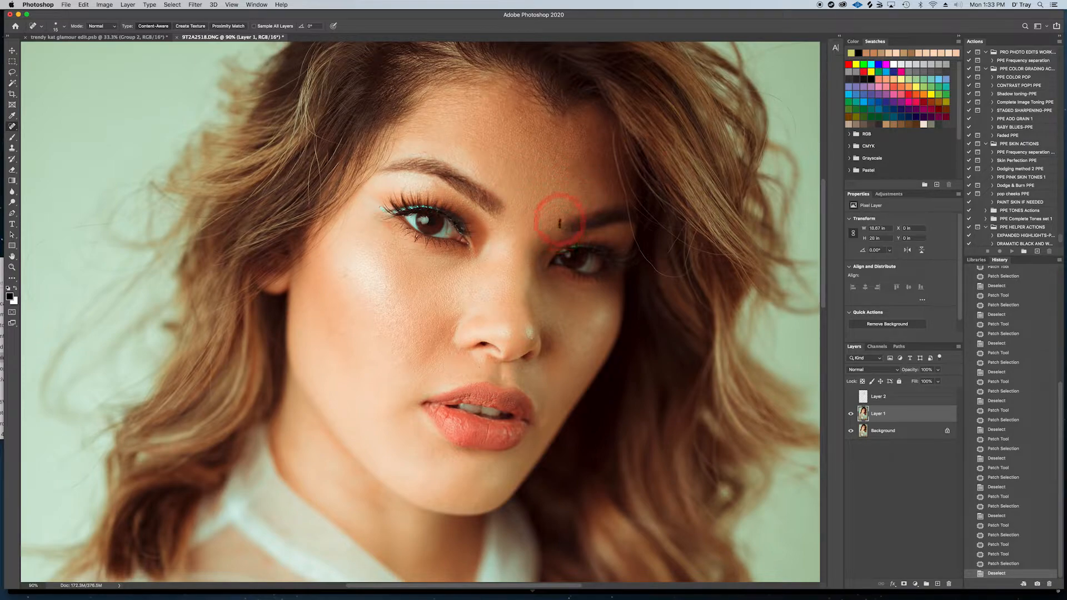
pyautogui.moveTo(560, 223); pyautogui.dragTo(560, 204)
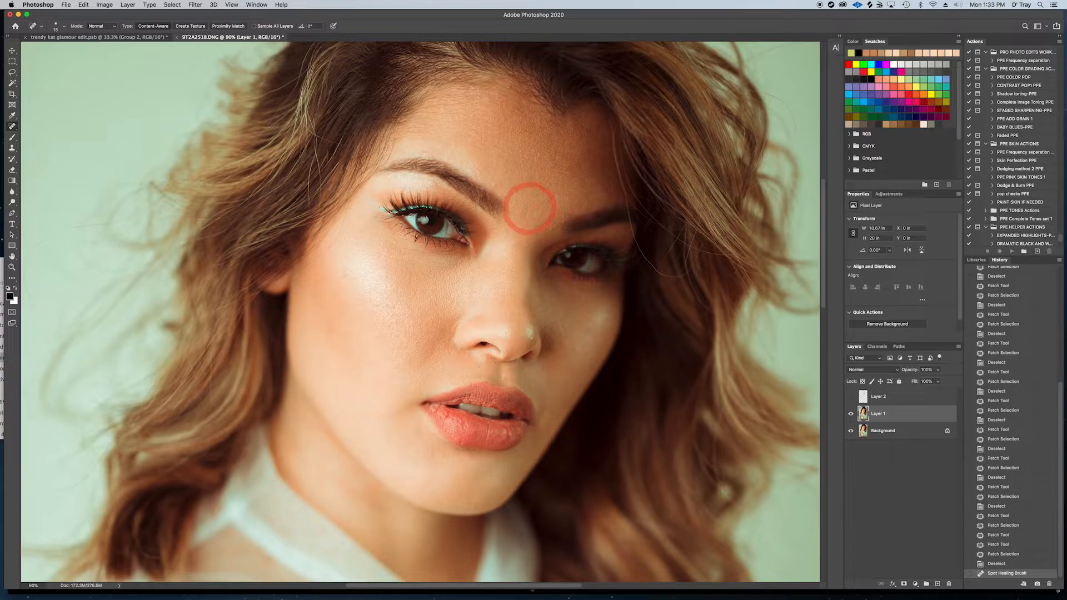
# Step: Spot-heal the marks beside the far eye's inner corner and on the nose bridge
pyautogui.click(544, 242)
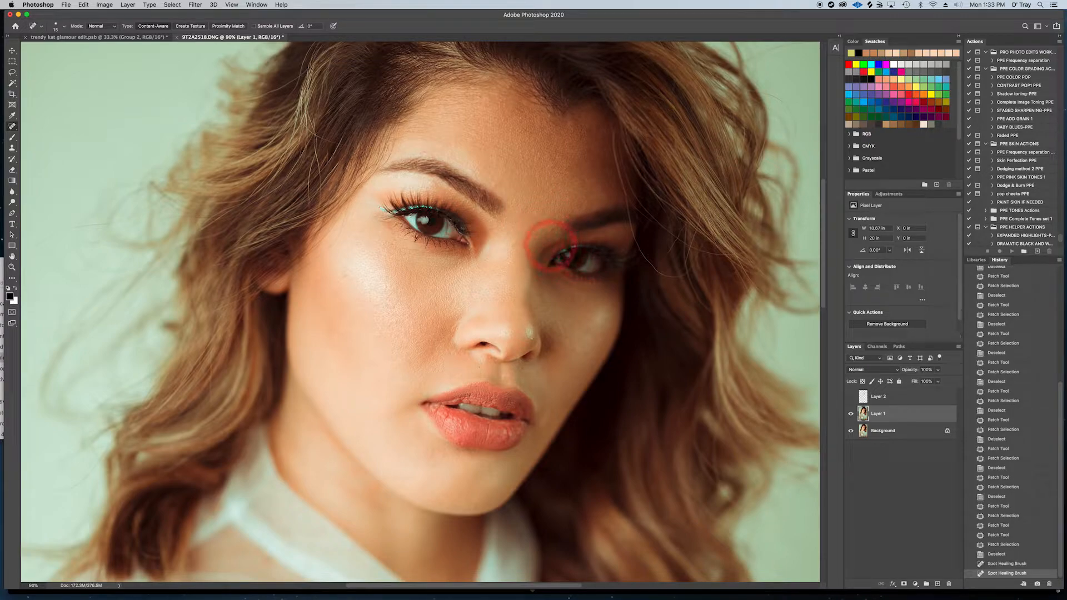
pyautogui.click(517, 267)
pyautogui.click(515, 268)
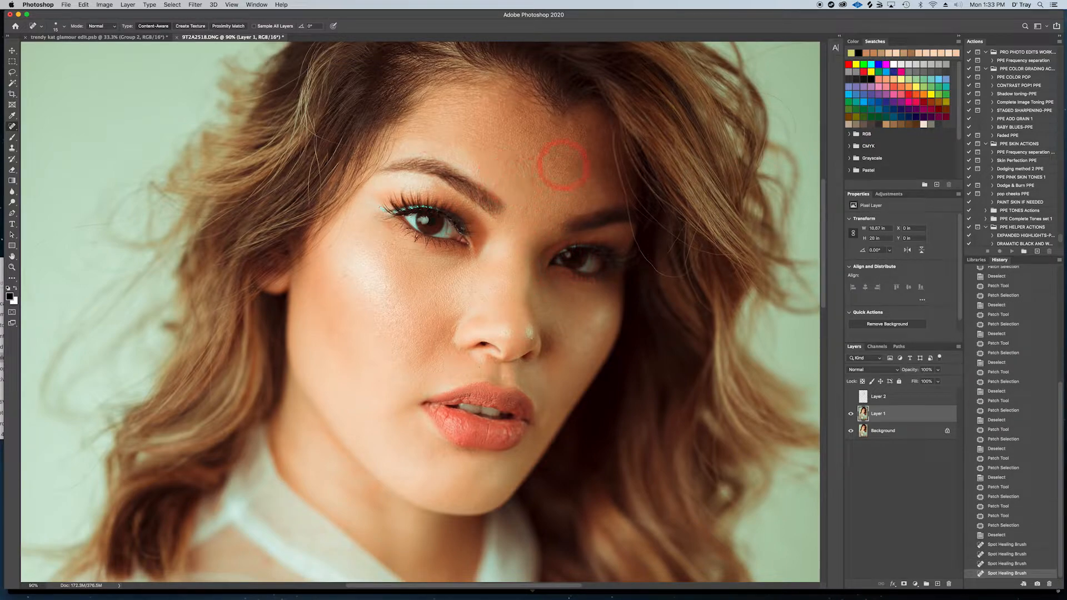
# Step: Remove the small blemishes on the far side of the forehead with the Spot Healing Brush
pyautogui.moveTo(553, 160)
pyautogui.mouseDown()
pyautogui.moveTo(528, 124)
pyautogui.moveTo(569, 129)
pyautogui.moveTo(519, 108)
pyautogui.moveTo(583, 124)
pyautogui.mouseUp()
pyautogui.click(554, 124)
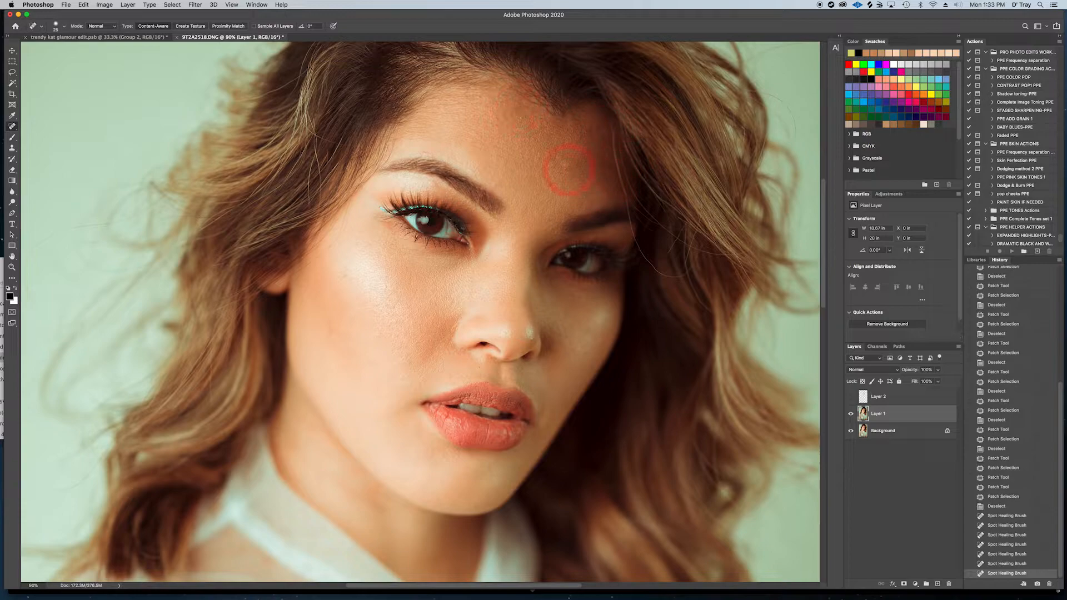
pyautogui.moveTo(555, 160); pyautogui.dragTo(555, 143)
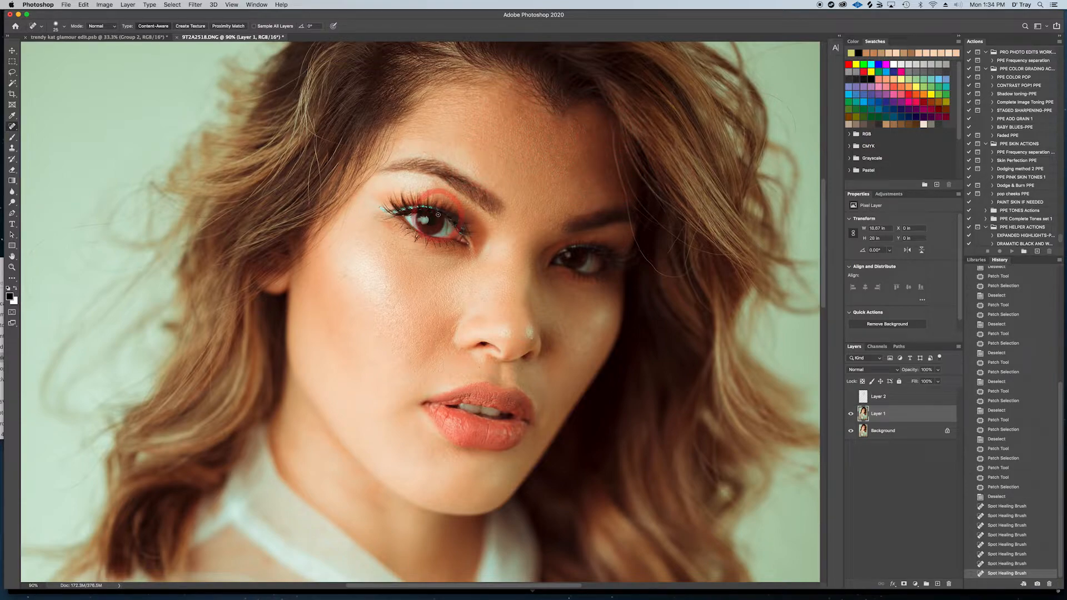
pyautogui.moveTo(437, 214); pyautogui.dragTo(439, 214)
pyautogui.moveTo(652, 296); pyautogui.dragTo(642, 294)
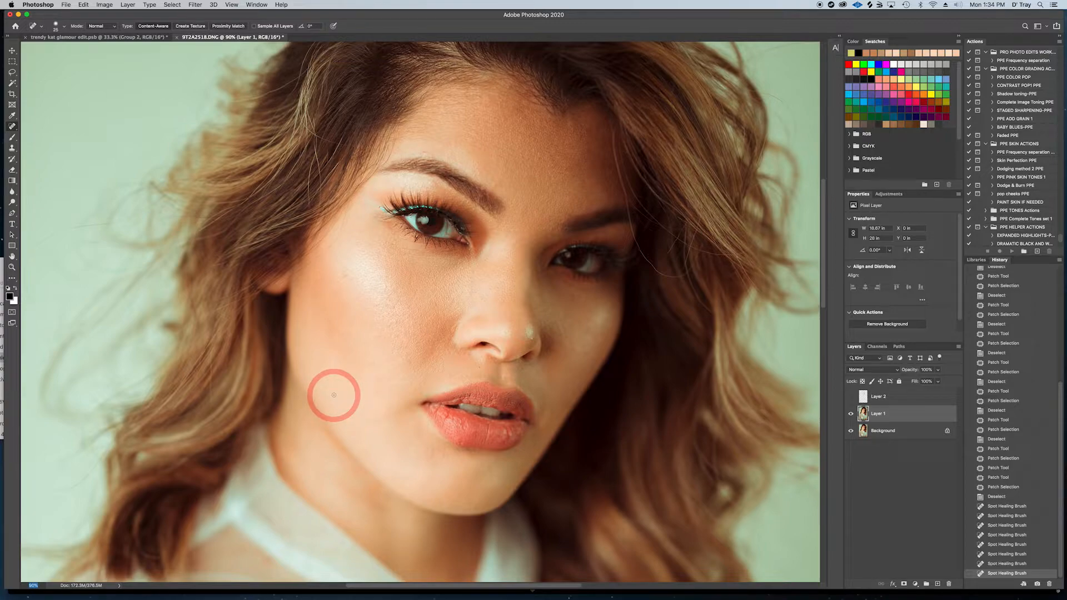
# Step: Run the PPE Frequency separation skin action on Layer 1, using a Dust & Scratches radius of 9 pixels
pyautogui.press('Return')
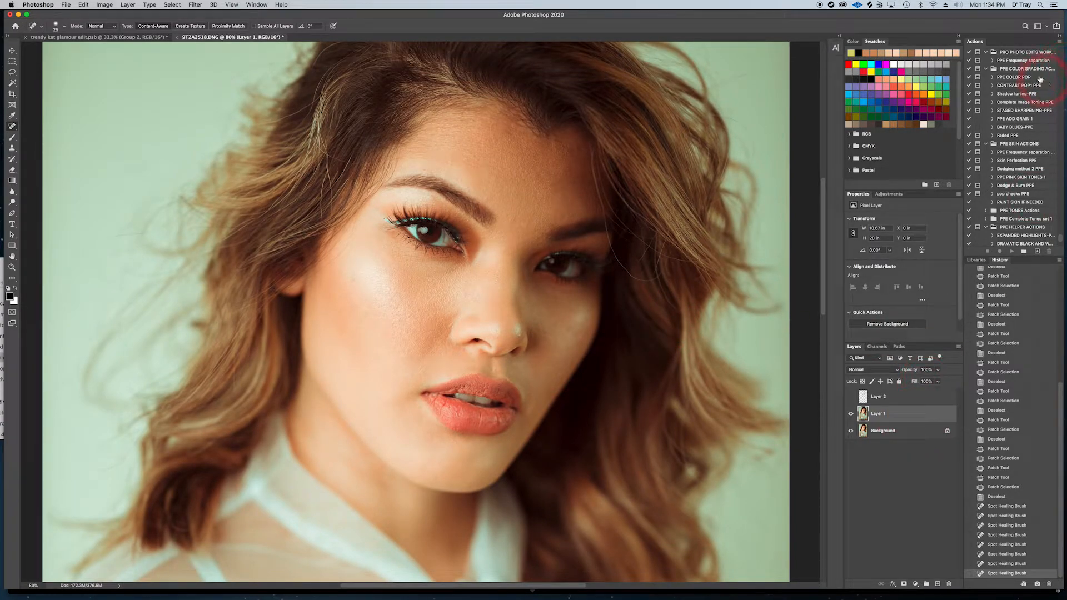
pyautogui.click(1016, 153)
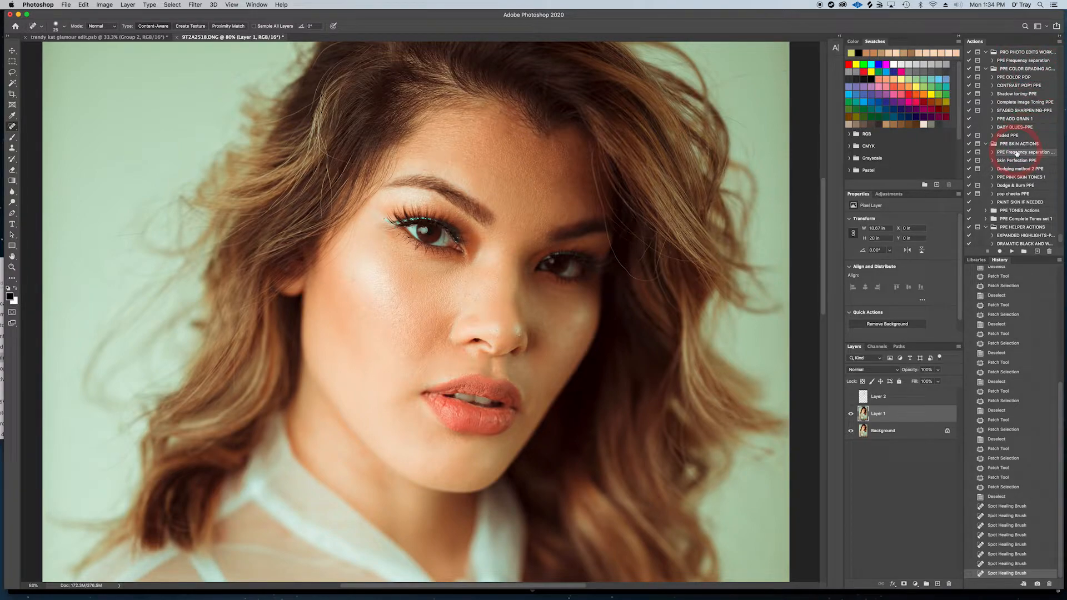
pyautogui.click(1011, 251)
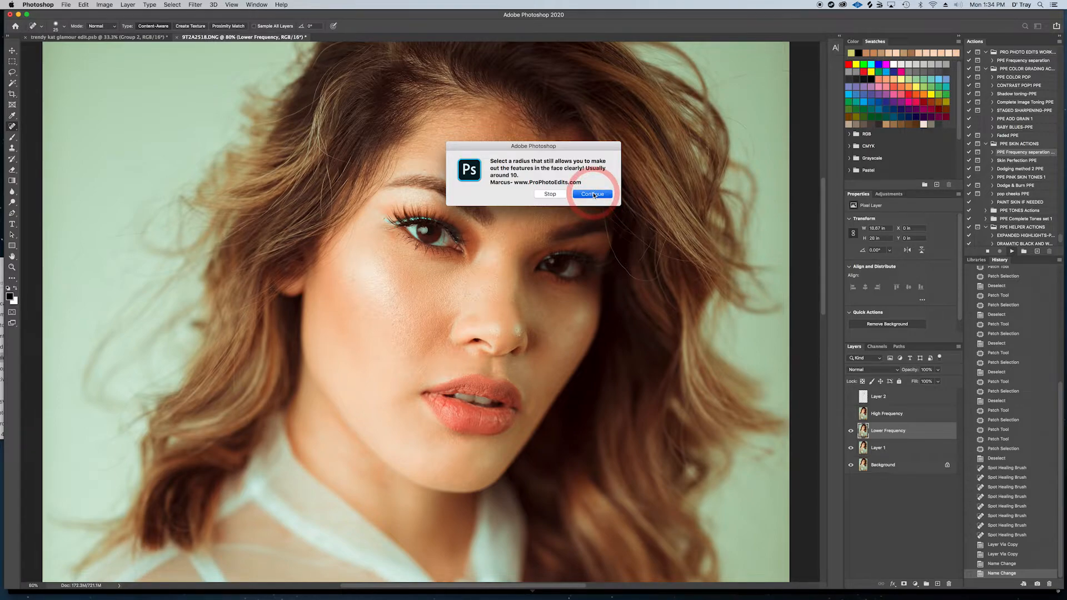
pyautogui.click(593, 193)
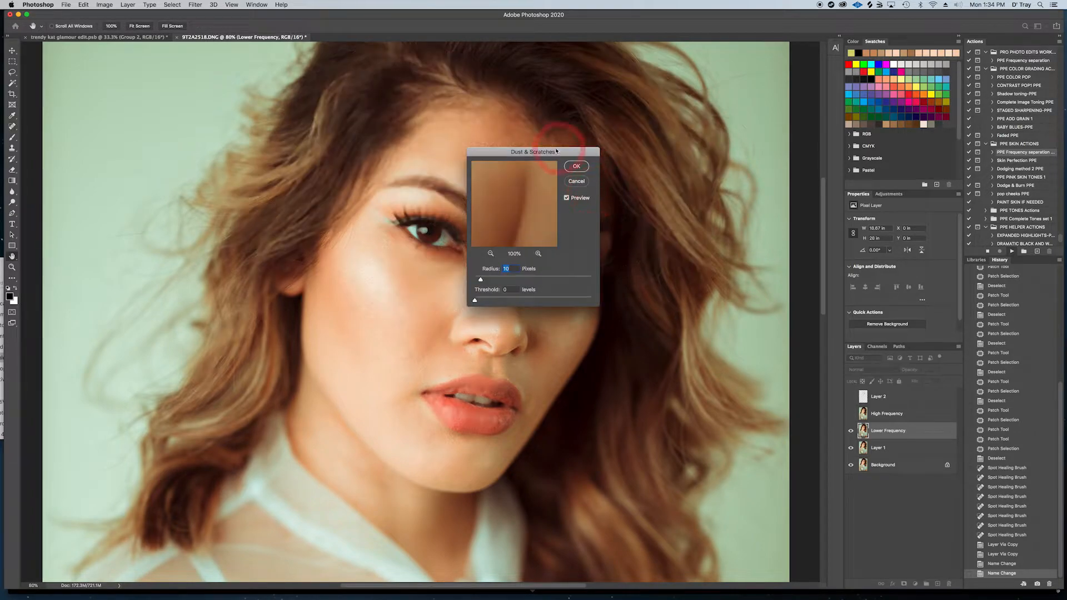
pyautogui.moveTo(558, 148); pyautogui.dragTo(680, 103)
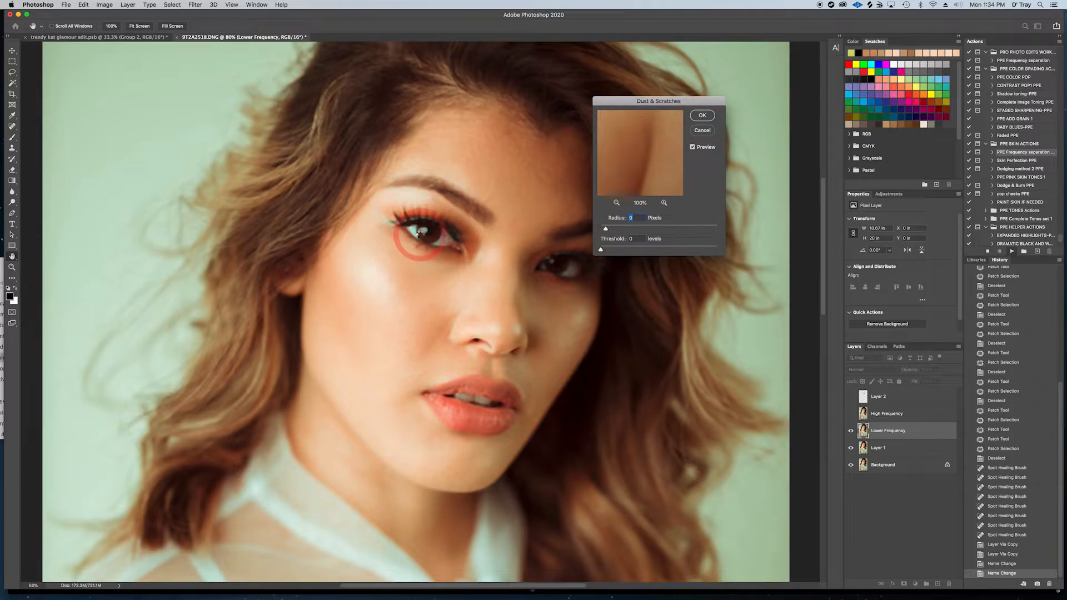
pyautogui.press('Return')
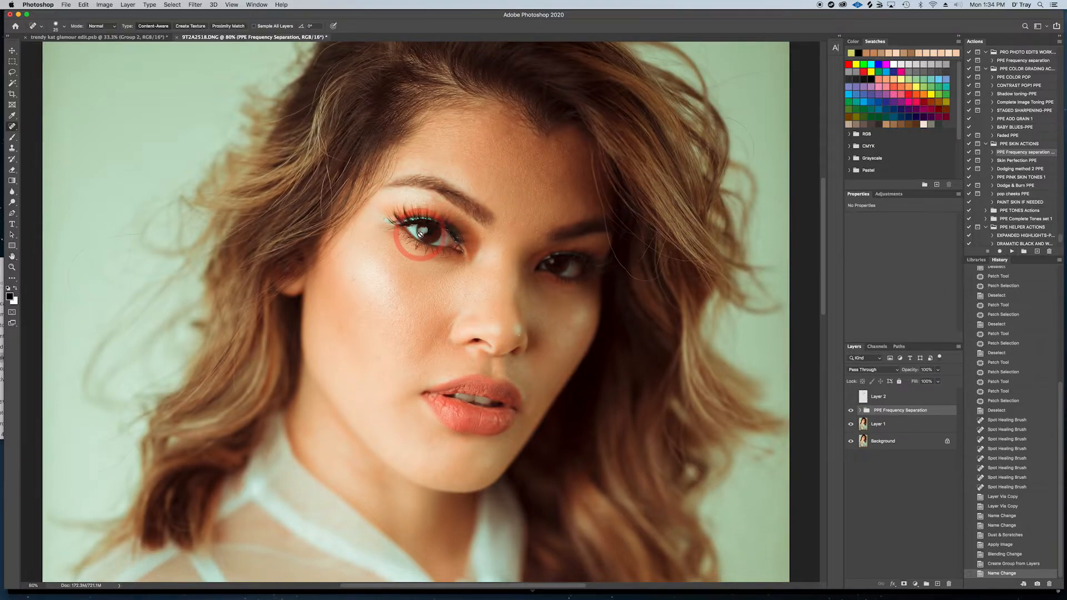
# Step: Make the Lower Frequency layer active inside the frequency separation group and set the Lasso tool's feather to 9 px
pyautogui.click(860, 411)
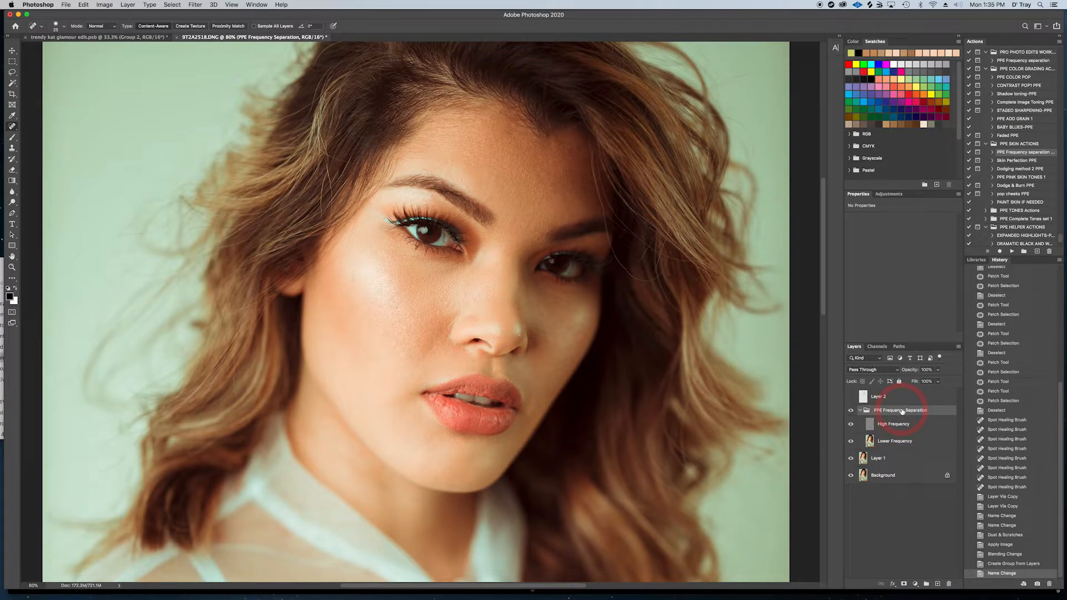
pyautogui.click(893, 443)
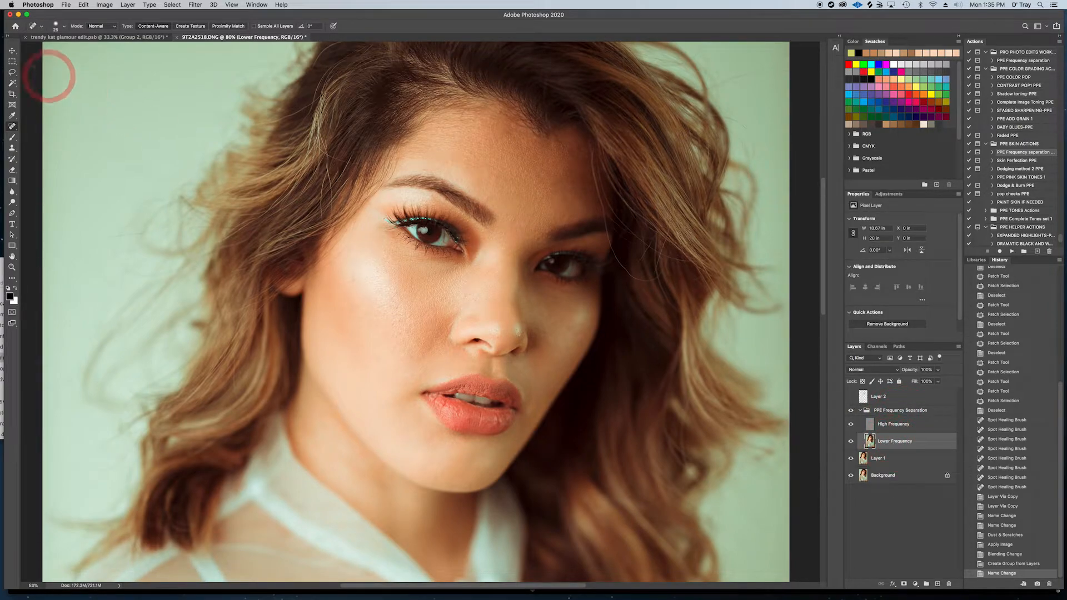
pyautogui.click(12, 72)
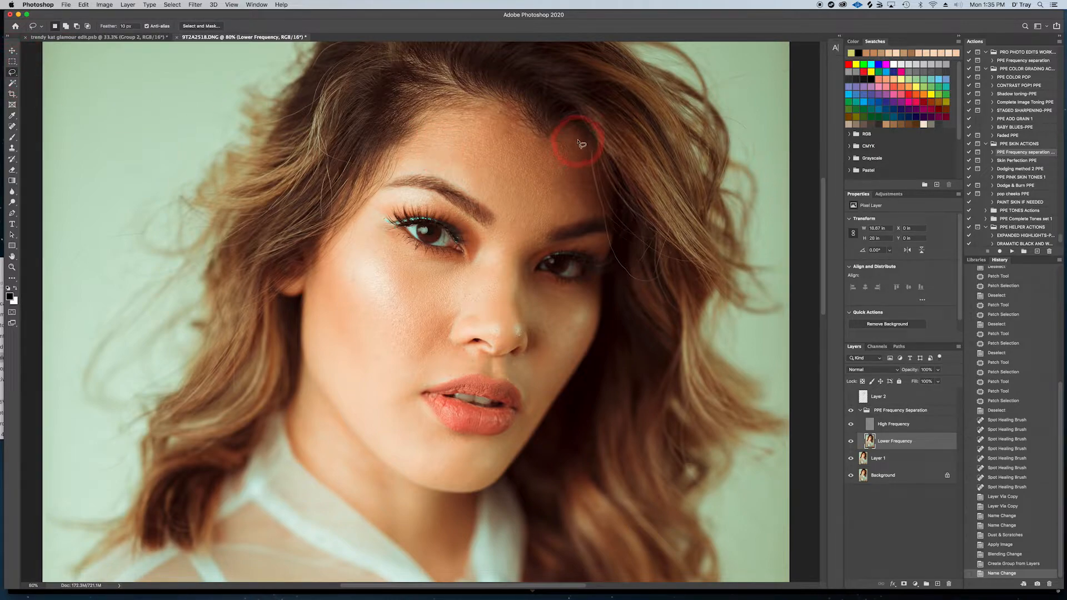
pyautogui.moveTo(577, 140); pyautogui.dragTo(458, 118)
pyautogui.click(488, 161)
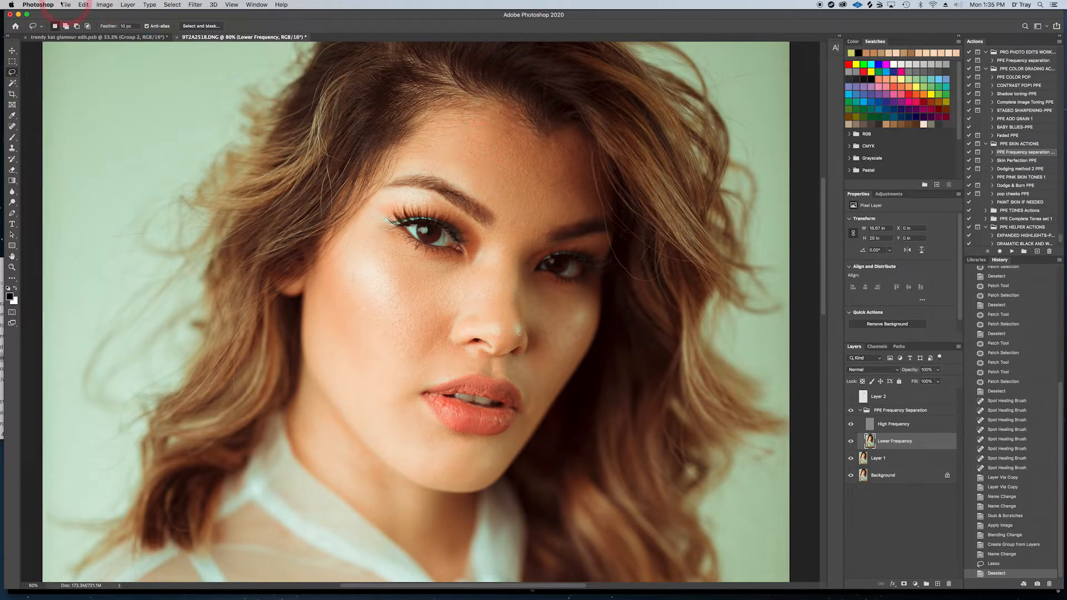
pyautogui.click(124, 26)
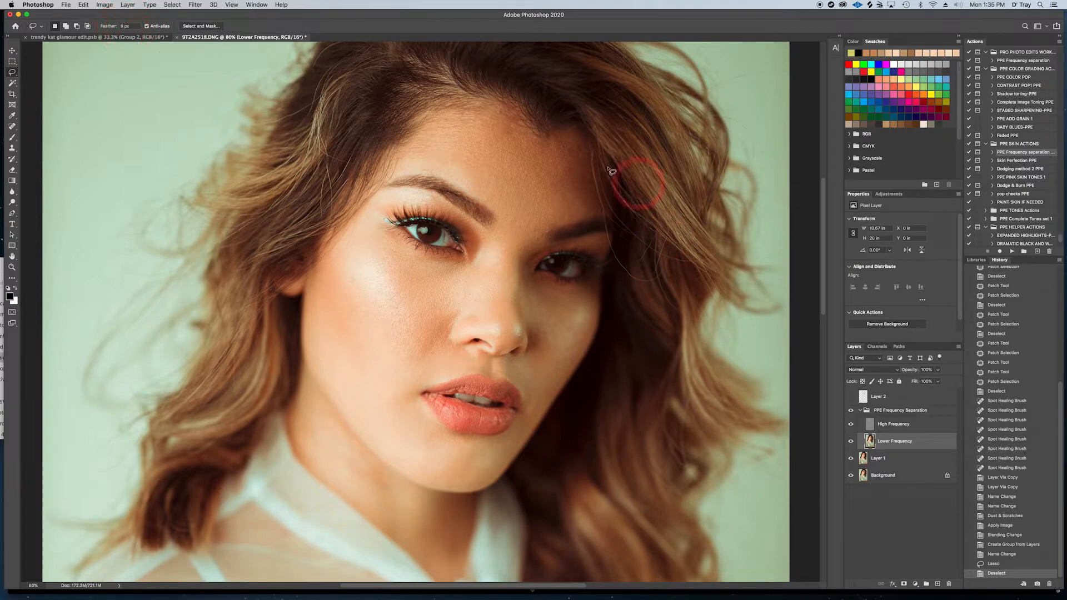
# Step: Lasso the forehead skin down to between the eyebrows and smooth it with Gaussian Blur on the Lower Frequency layer
pyautogui.moveTo(576, 135)
pyautogui.mouseDown()
pyautogui.moveTo(555, 145)
pyautogui.moveTo(516, 127)
pyautogui.moveTo(456, 125)
pyautogui.moveTo(431, 129)
pyautogui.moveTo(410, 159)
pyautogui.moveTo(489, 206)
pyautogui.moveTo(510, 256)
pyautogui.moveTo(530, 253)
pyautogui.moveTo(548, 223)
pyautogui.moveTo(590, 209)
pyautogui.moveTo(586, 148)
pyautogui.mouseUp()
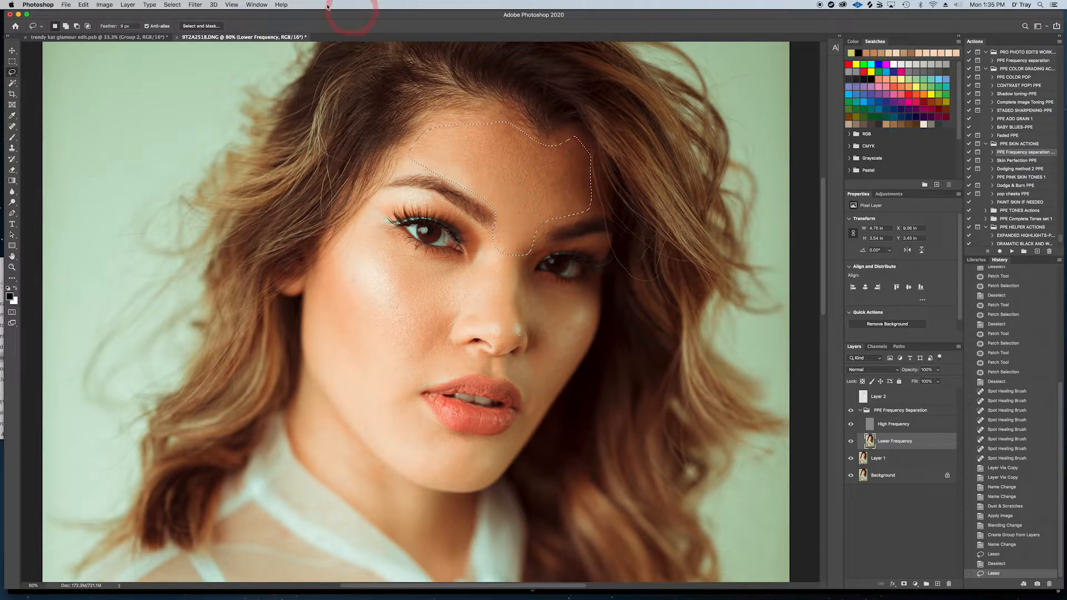
pyautogui.click(197, 5)
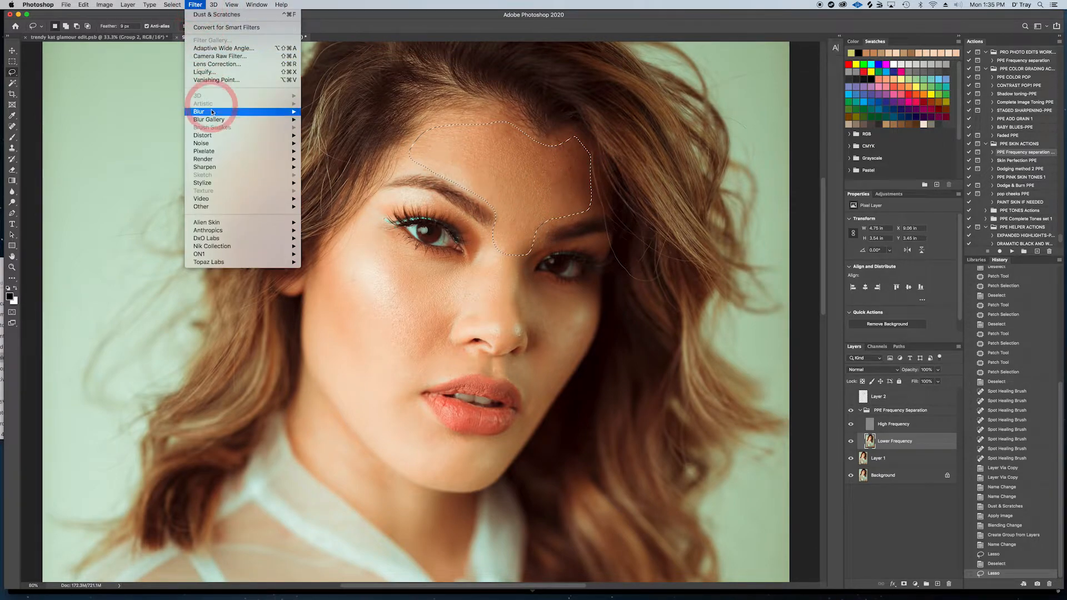
pyautogui.moveTo(211, 111)
pyautogui.click(328, 144)
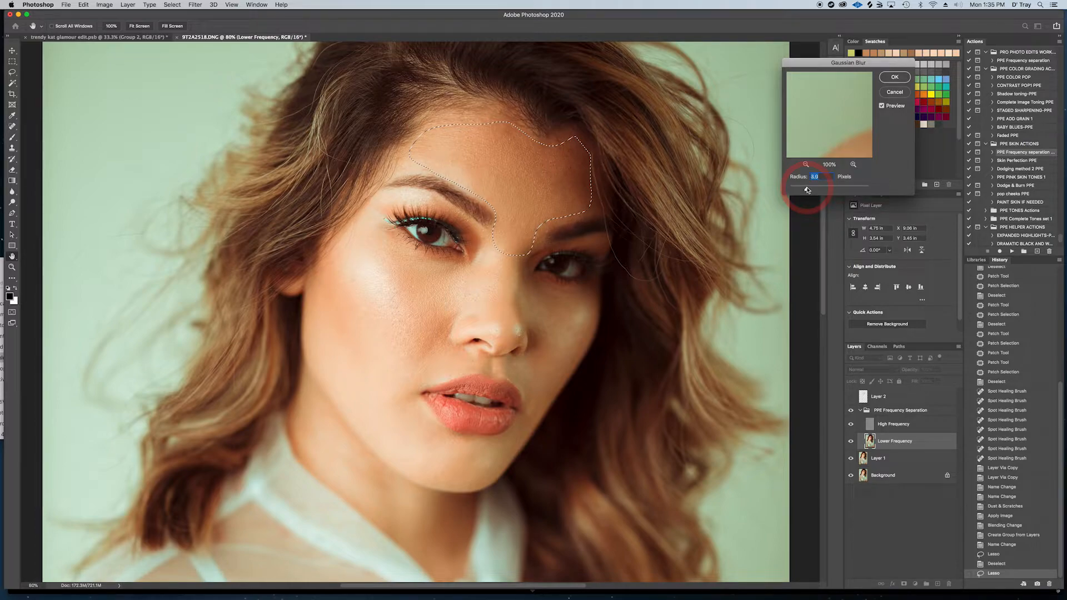
pyautogui.click(899, 79)
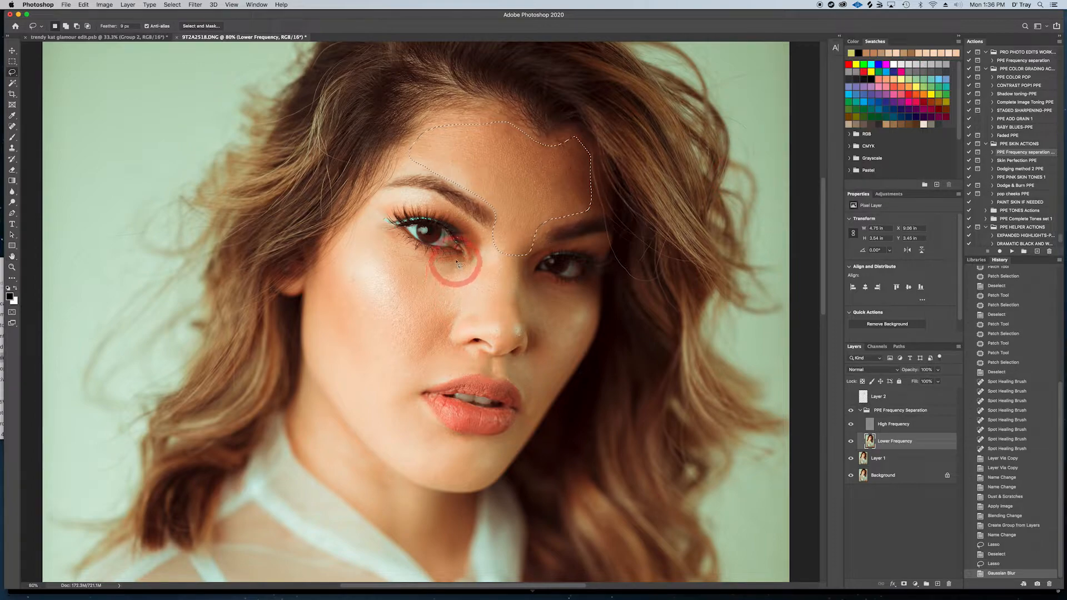
# Step: Lasso the near cheek from below the eye to the chin, reapply the same Gaussian Blur and clear the selection
pyautogui.moveTo(456, 262)
pyautogui.mouseDown()
pyautogui.moveTo(435, 262)
pyautogui.moveTo(371, 220)
pyautogui.moveTo(313, 291)
pyautogui.moveTo(315, 371)
pyautogui.moveTo(370, 436)
pyautogui.moveTo(423, 474)
pyautogui.moveTo(459, 465)
pyautogui.moveTo(458, 441)
pyautogui.moveTo(404, 388)
pyautogui.moveTo(417, 371)
pyautogui.moveTo(476, 369)
pyautogui.moveTo(448, 344)
pyautogui.moveTo(473, 267)
pyautogui.moveTo(450, 290)
pyautogui.mouseUp()
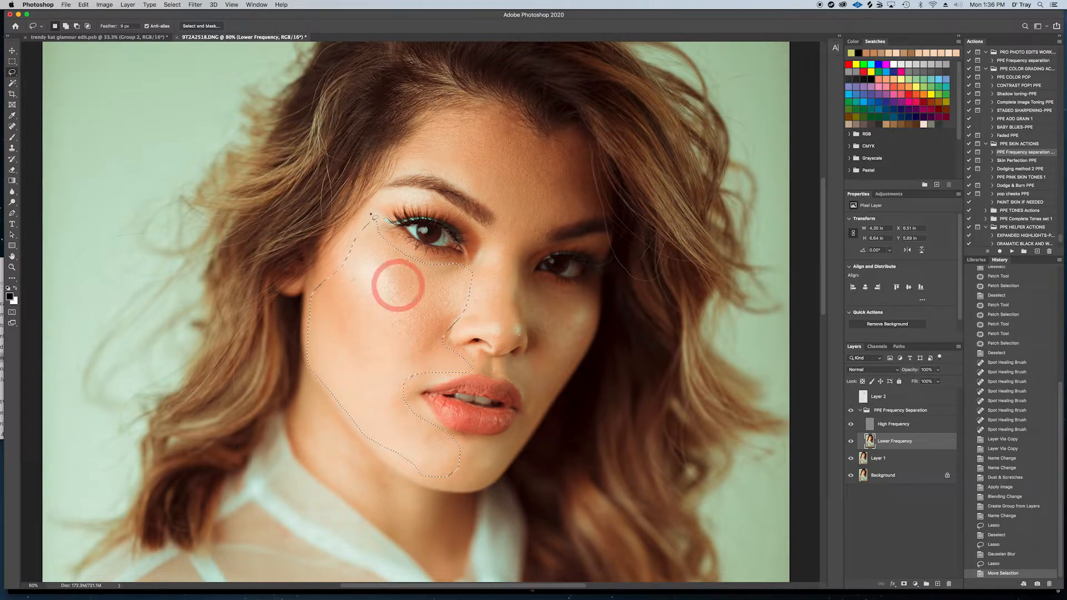
pyautogui.click(195, 5)
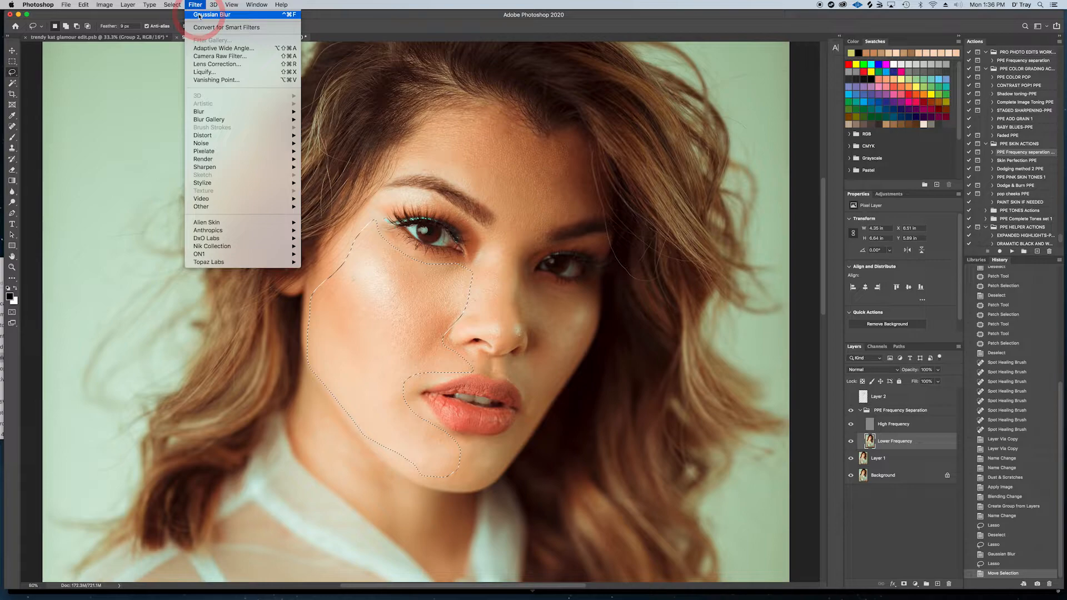
pyautogui.click(211, 14)
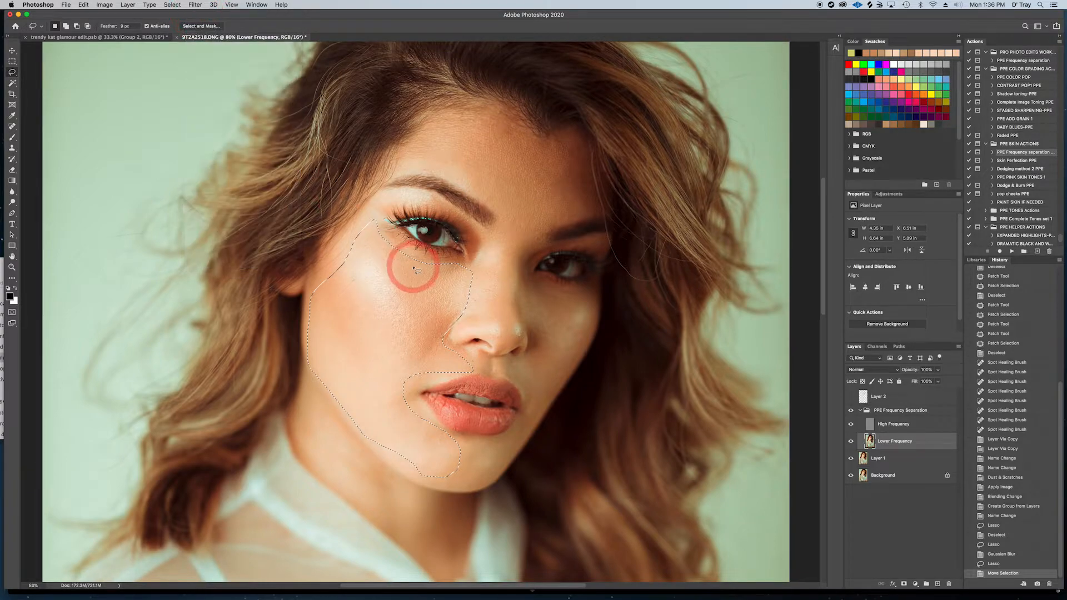
pyautogui.press('super+d')
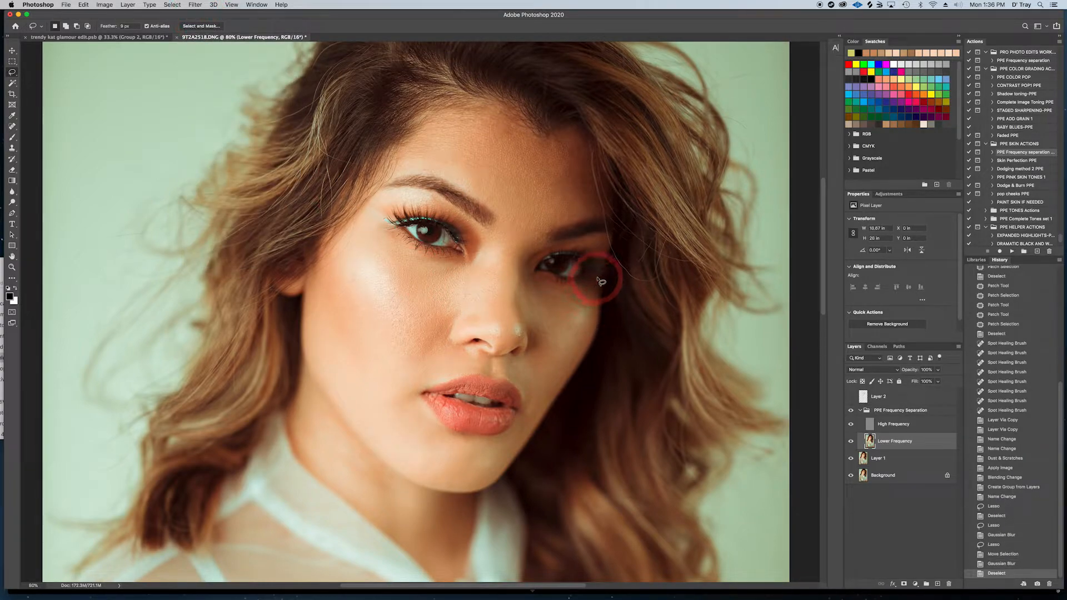
# Step: Lasso the far cheek from below the eye down to the jaw and reapply the same Gaussian Blur
pyautogui.moveTo(597, 278)
pyautogui.mouseDown()
pyautogui.moveTo(559, 291)
pyautogui.moveTo(528, 280)
pyautogui.moveTo(531, 355)
pyautogui.moveTo(502, 367)
pyautogui.moveTo(519, 395)
pyautogui.moveTo(514, 428)
pyautogui.moveTo(475, 481)
pyautogui.moveTo(555, 405)
pyautogui.moveTo(591, 336)
pyautogui.moveTo(598, 279)
pyautogui.moveTo(582, 314)
pyautogui.mouseUp()
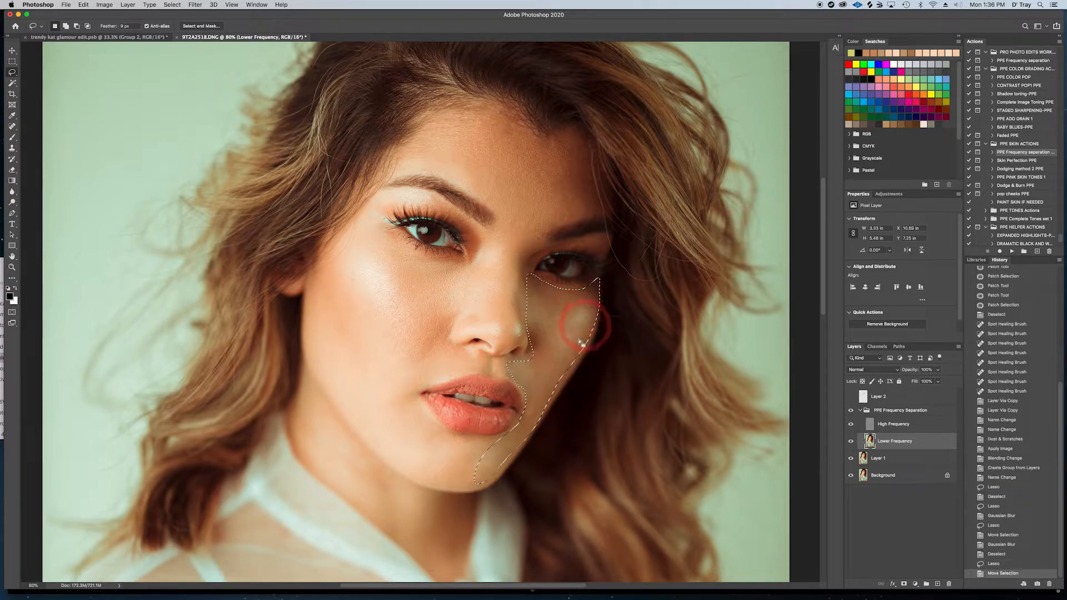
pyautogui.click(195, 5)
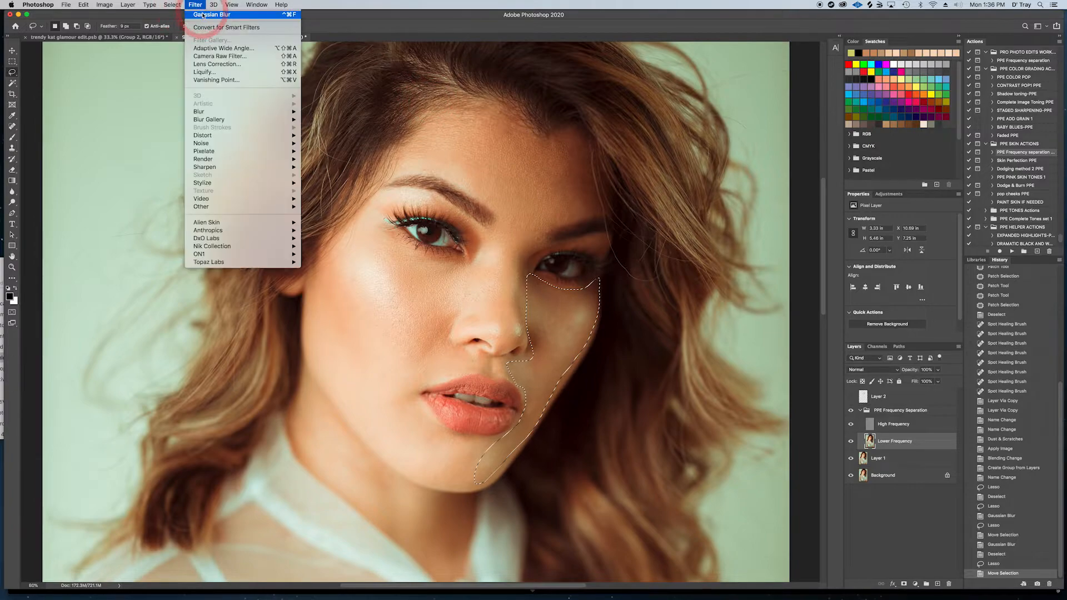
pyautogui.click(220, 16)
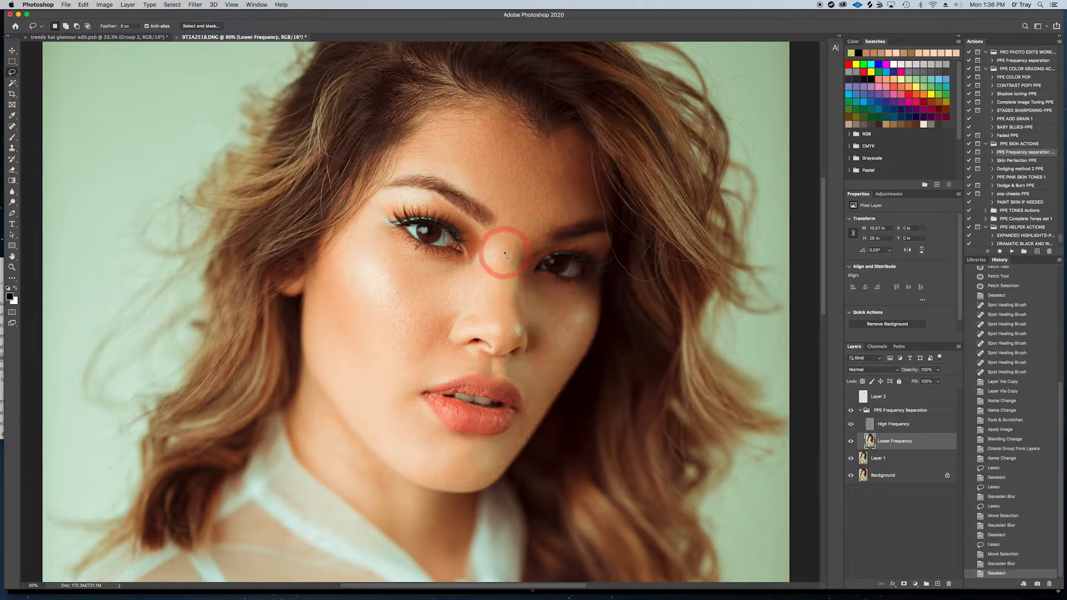
# Step: Lasso the nose from bridge to tip, reapply the same Gaussian Blur and clear the selection
pyautogui.moveTo(519, 243)
pyautogui.mouseDown()
pyautogui.moveTo(500, 241)
pyautogui.moveTo(460, 325)
pyautogui.moveTo(517, 336)
pyautogui.moveTo(518, 248)
pyautogui.mouseUp()
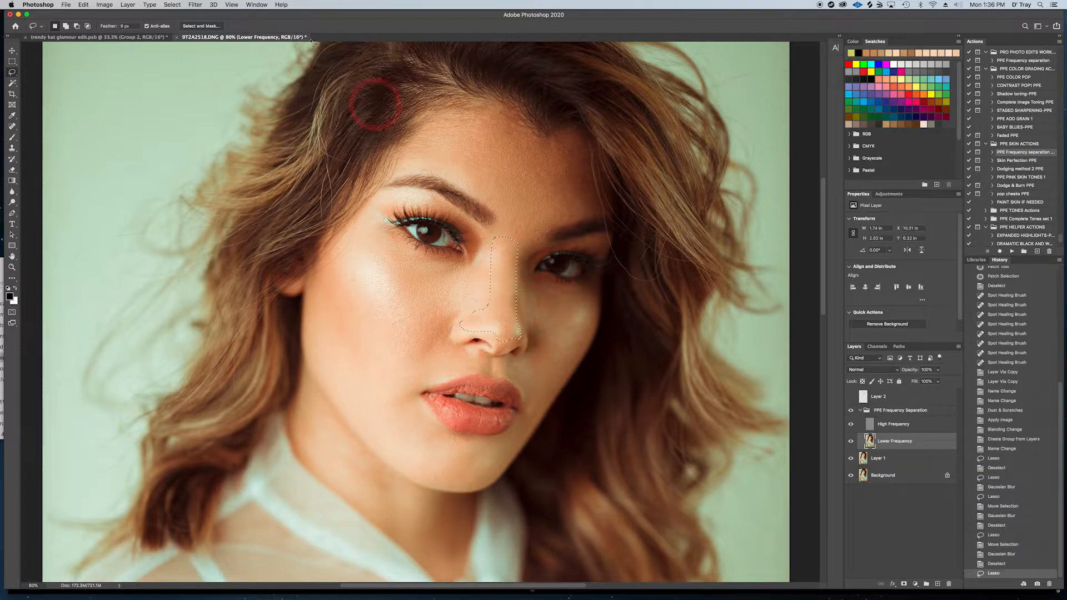
pyautogui.click(196, 5)
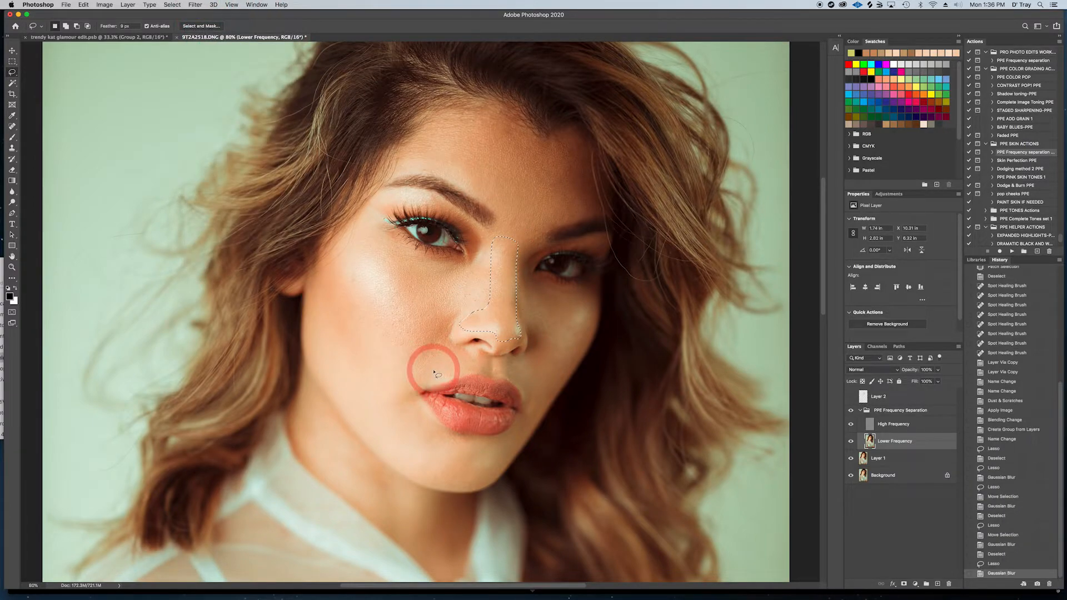
pyautogui.press('super+d')
# Step: Lasso the skin between the nose and upper lip, reapply the same Gaussian Blur and clear the selection
pyautogui.moveTo(461, 349)
pyautogui.mouseDown()
pyautogui.moveTo(428, 357)
pyautogui.moveTo(532, 392)
pyautogui.moveTo(517, 358)
pyautogui.moveTo(444, 338)
pyautogui.mouseUp()
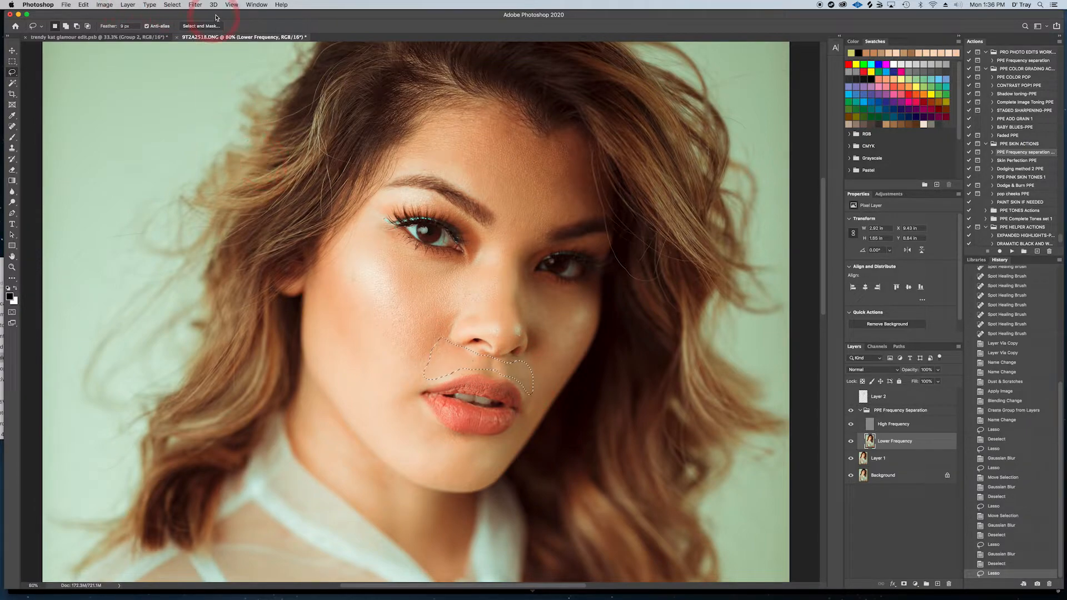
pyautogui.click(195, 5)
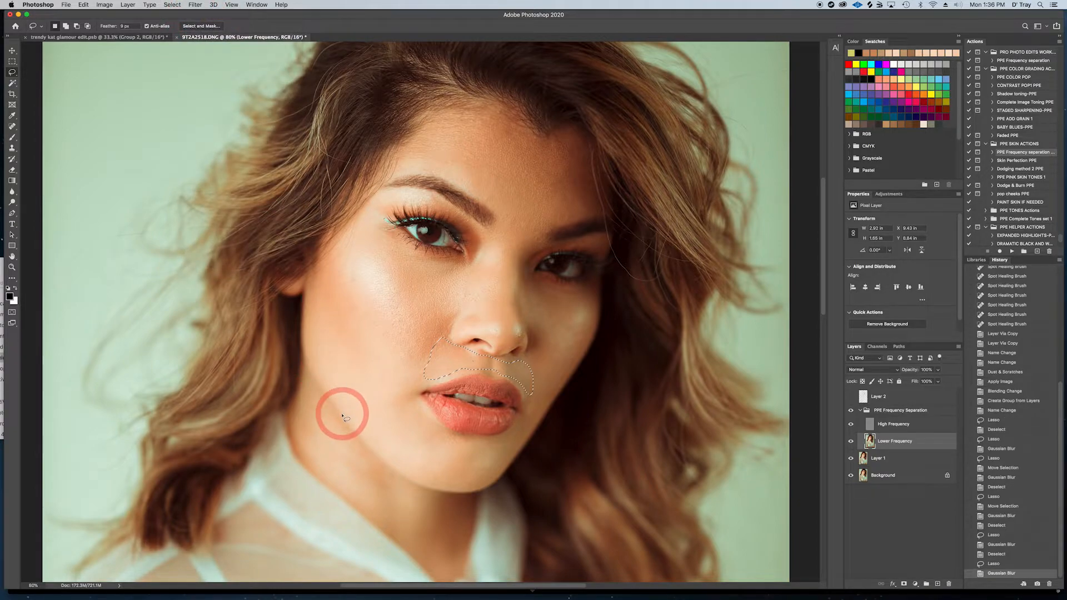
pyautogui.press('super+d')
# Step: Lasso the neck between the jawline and the collar, reapply the same Gaussian Blur and clear the selection
pyautogui.moveTo(377, 444); pyautogui.dragTo(359, 180)
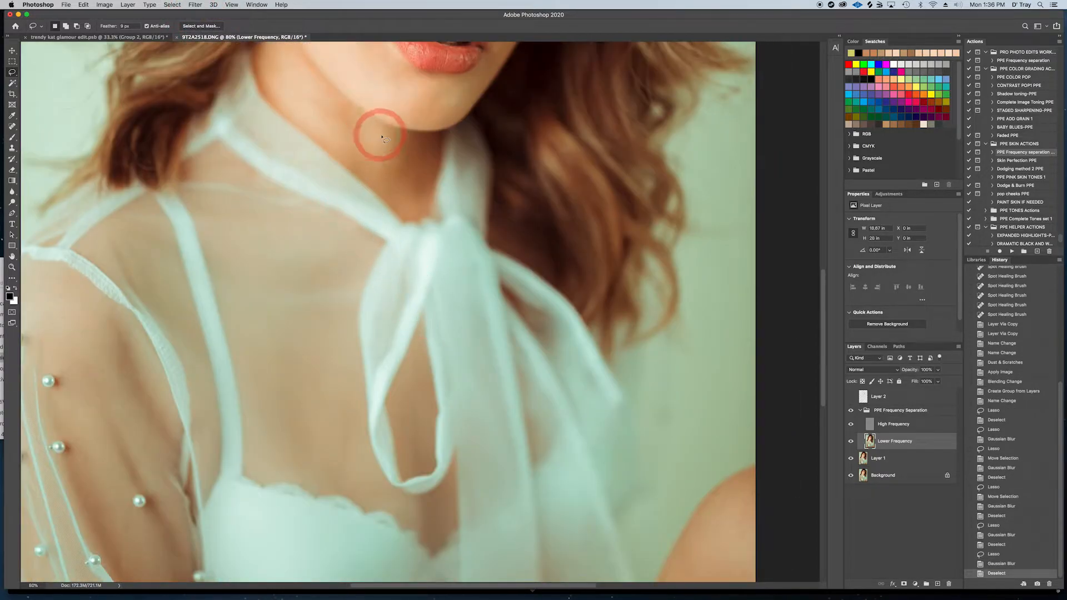
pyautogui.moveTo(389, 130)
pyautogui.mouseDown()
pyautogui.moveTo(281, 43)
pyautogui.moveTo(269, 79)
pyautogui.moveTo(293, 116)
pyautogui.moveTo(414, 210)
pyautogui.moveTo(423, 160)
pyautogui.moveTo(368, 150)
pyautogui.mouseUp()
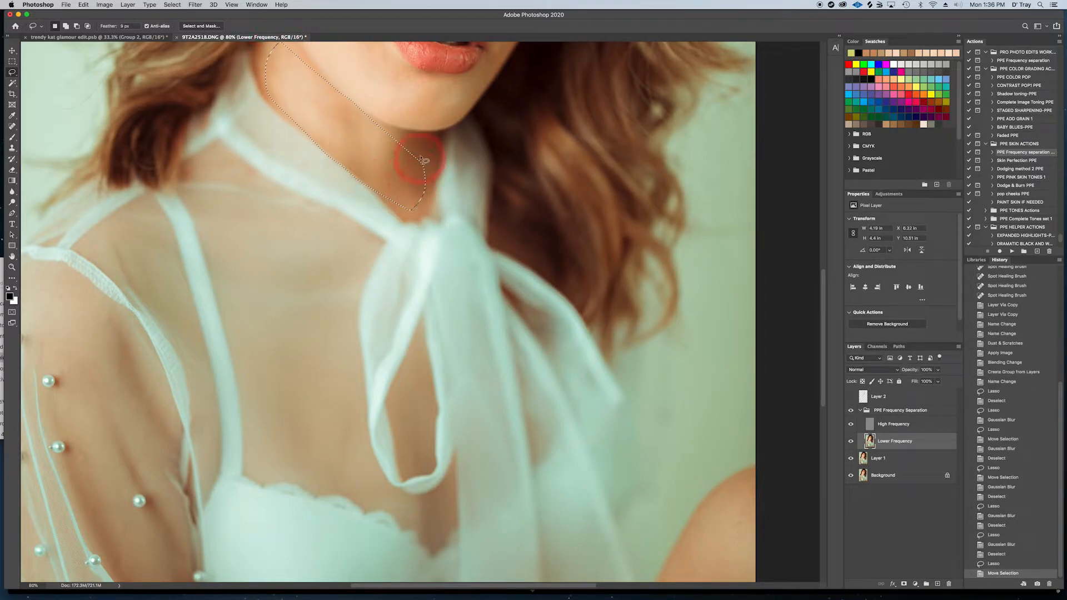
pyautogui.click(195, 4)
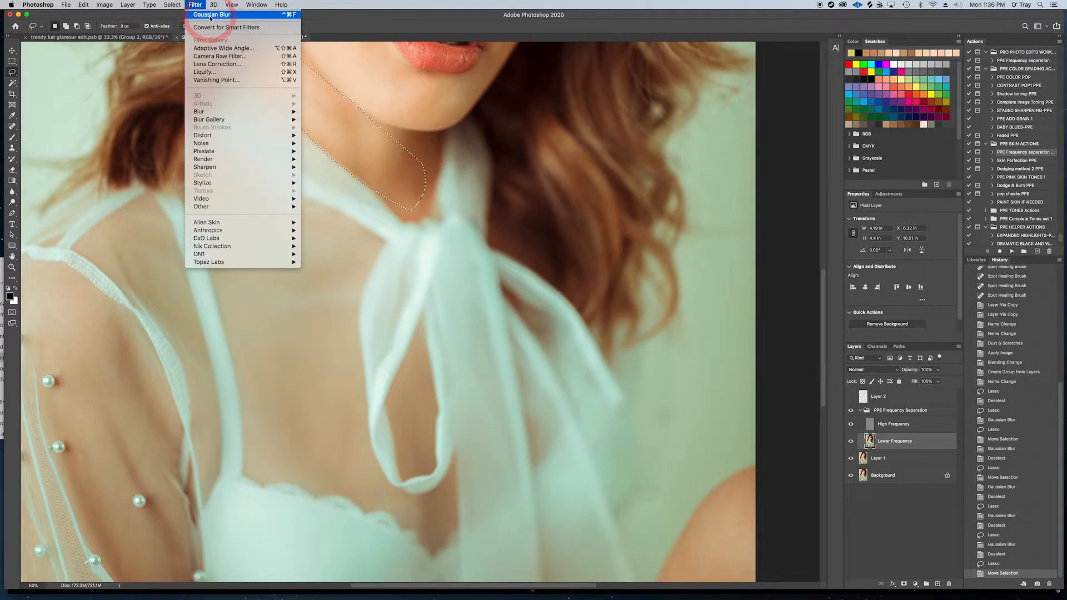
pyautogui.click(213, 15)
pyautogui.press('cmd+d')
pyautogui.scroll(-10, 357, 309)
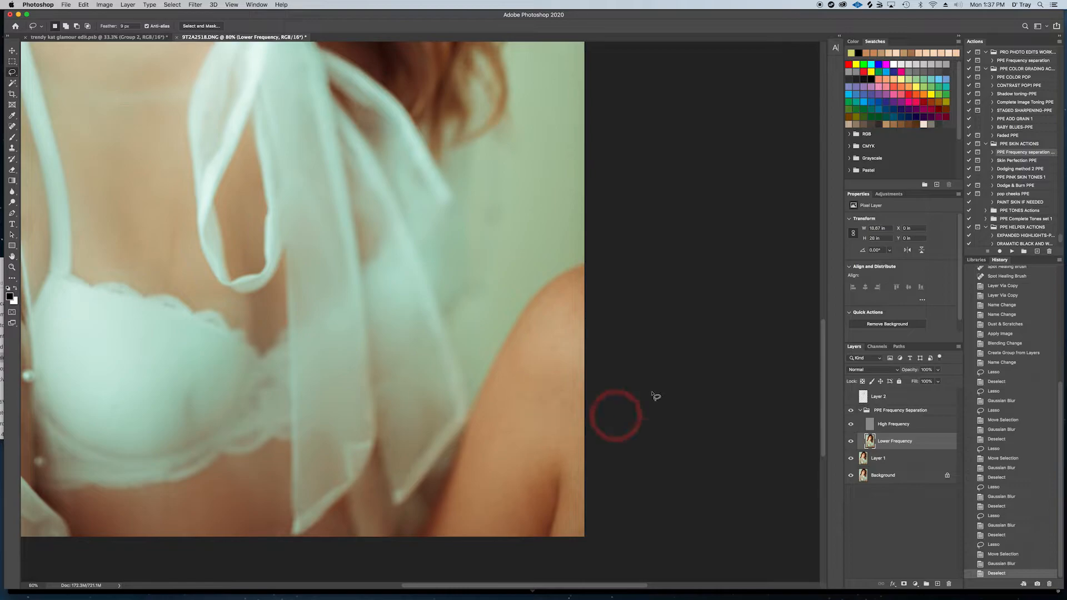
# Step: Lasso the bare arm at the photo's lower corner, reapply the same Gaussian Blur twice and clear the selection
pyautogui.moveTo(573, 274)
pyautogui.mouseDown()
pyautogui.moveTo(513, 338)
pyautogui.moveTo(443, 540)
pyautogui.moveTo(498, 542)
pyautogui.moveTo(534, 520)
pyautogui.moveTo(567, 462)
pyautogui.moveTo(563, 542)
pyautogui.moveTo(603, 516)
pyautogui.moveTo(604, 229)
pyautogui.moveTo(575, 272)
pyautogui.mouseUp()
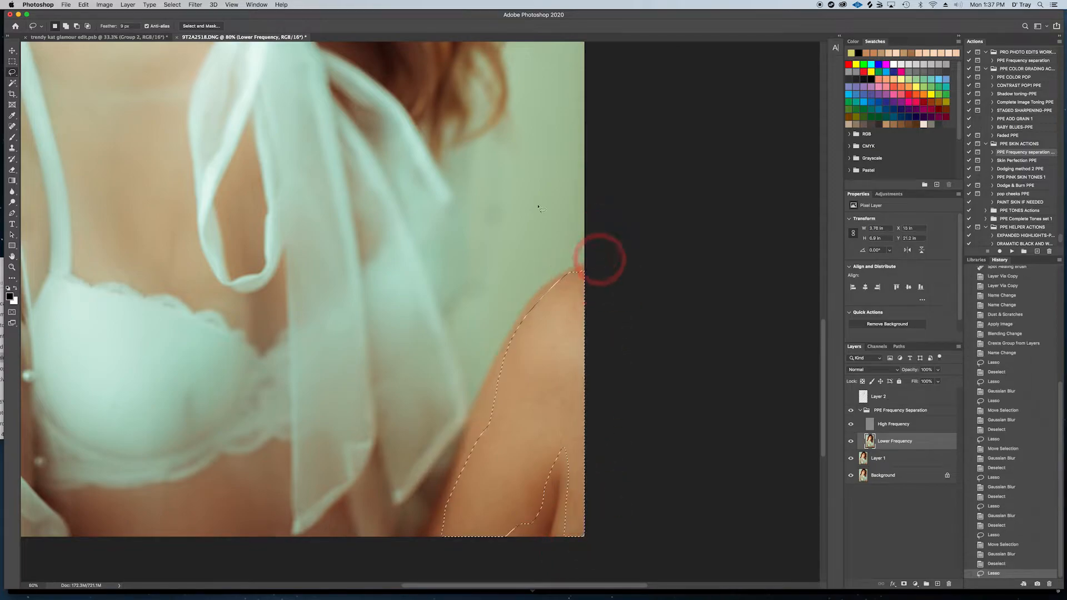
pyautogui.click(195, 5)
pyautogui.click(203, 17)
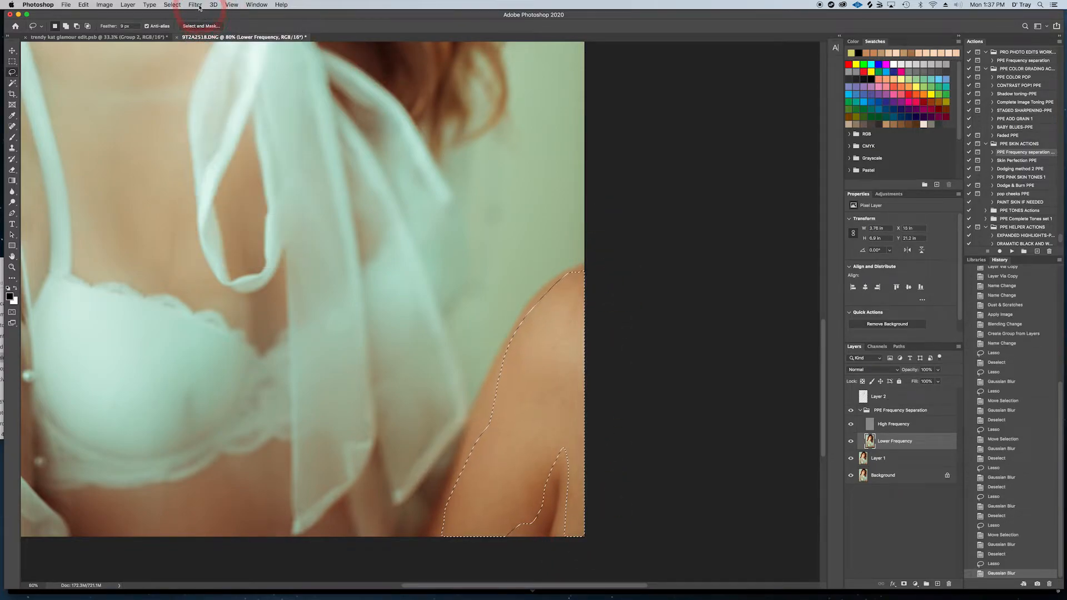
pyautogui.click(195, 4)
pyautogui.click(198, 15)
pyautogui.press('super+d')
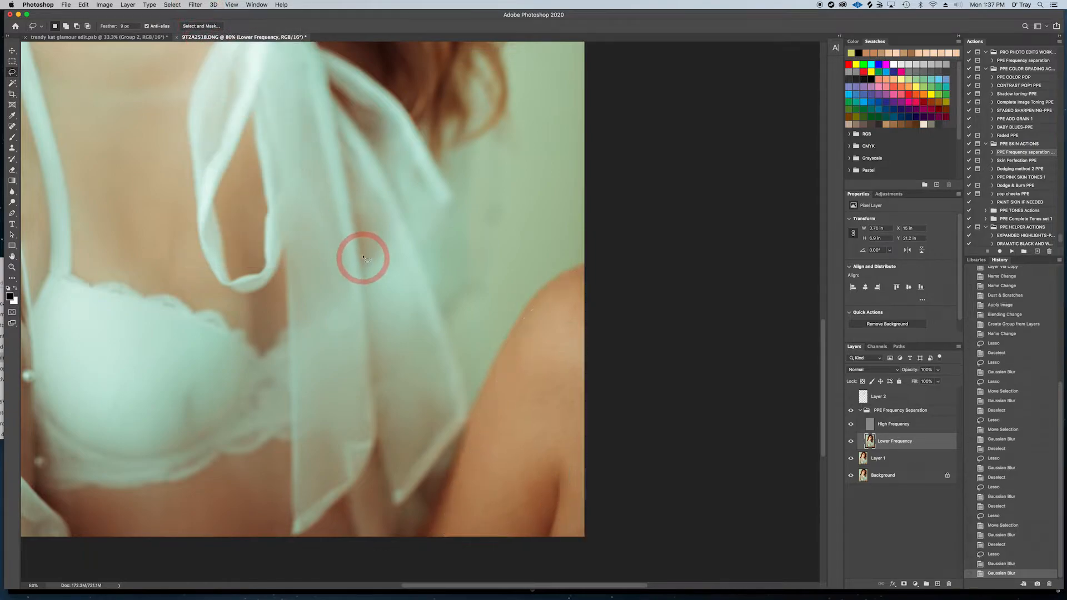
# Step: Compare the face with the PPE Frequency Separation group hidden and shown
pyautogui.moveTo(397, 284); pyautogui.dragTo(638, 478)
pyautogui.moveTo(515, 281); pyautogui.dragTo(491, 472)
pyautogui.moveTo(478, 247); pyautogui.dragTo(467, 405)
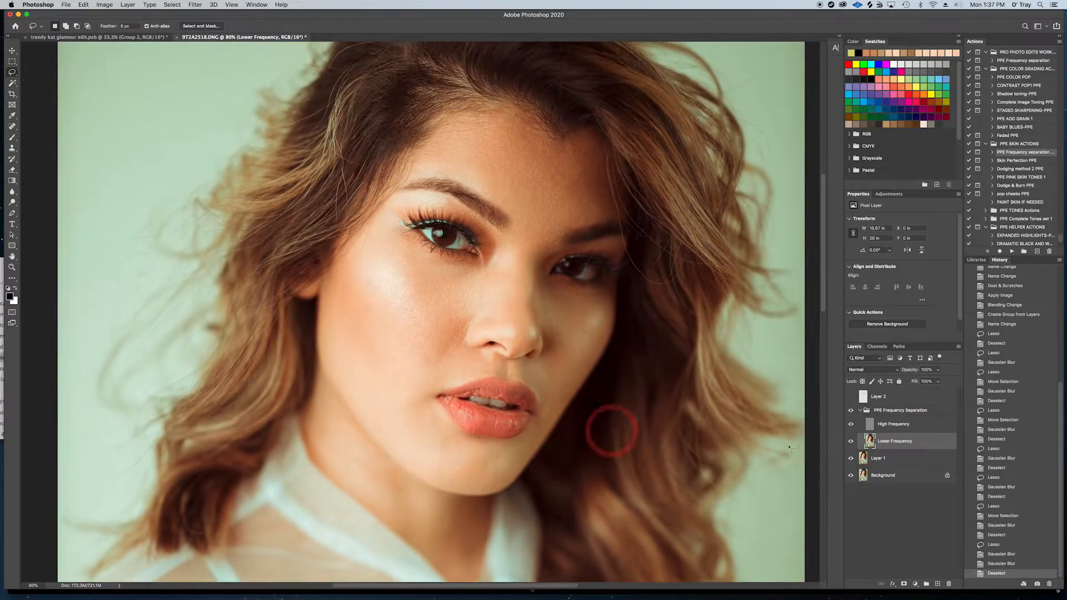
pyautogui.click(861, 411)
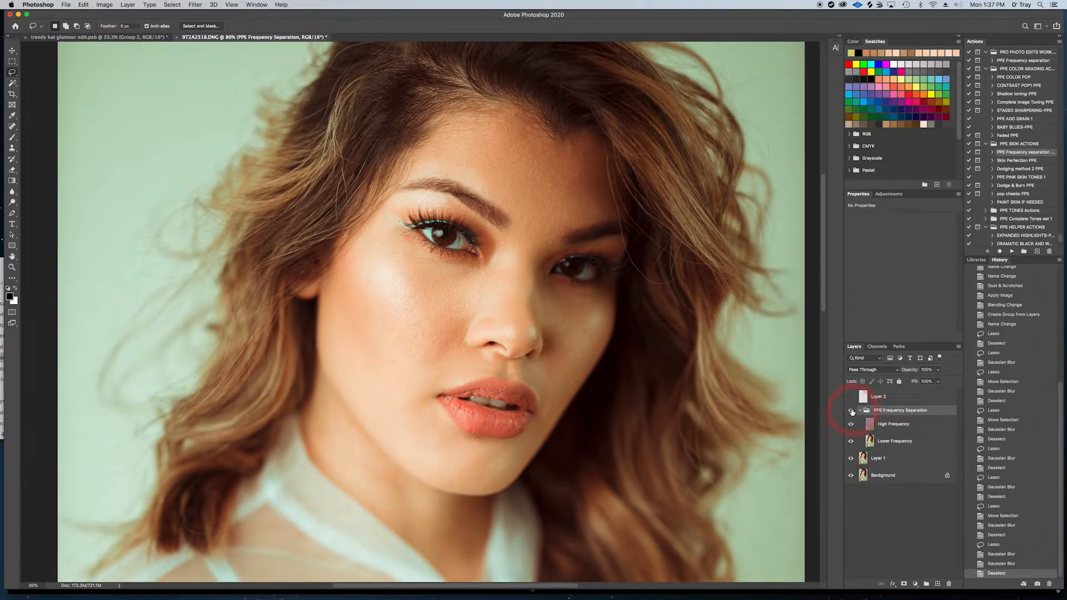
pyautogui.click(851, 410)
pyautogui.click(850, 411)
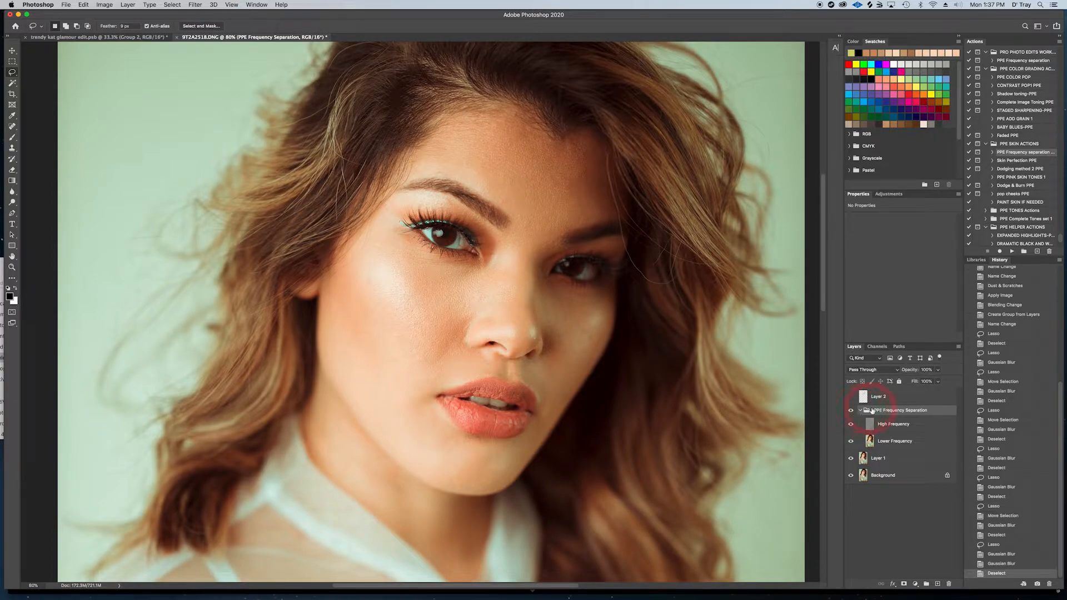
# Step: Collapse the frequency separation group, run the Skin Perfection PPE action with its proposed layer name, and select Layer 3 in the skin perfection group
pyautogui.click(860, 411)
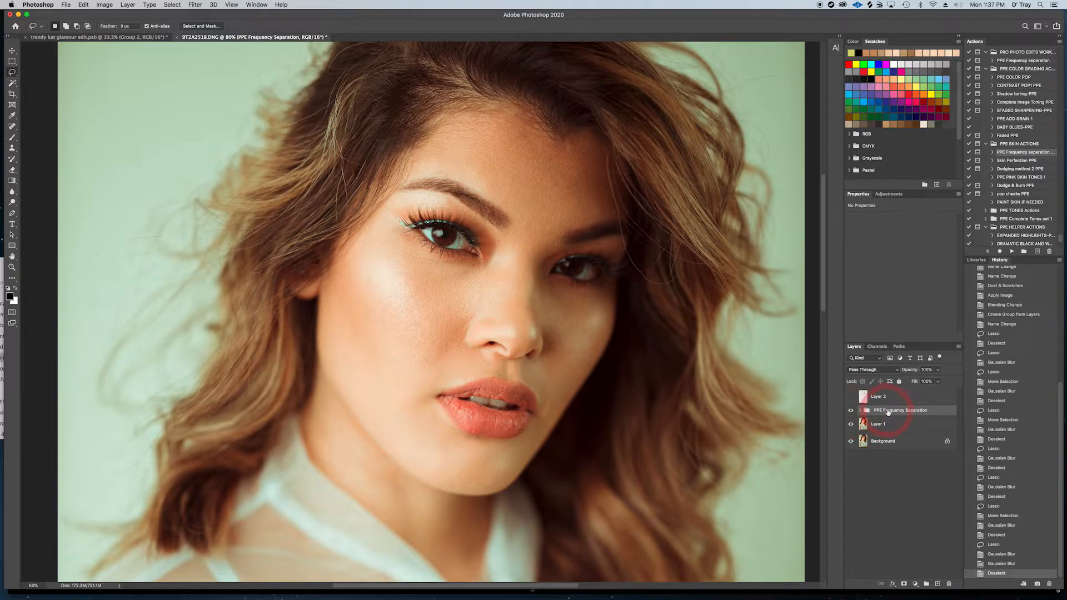
pyautogui.click(1015, 161)
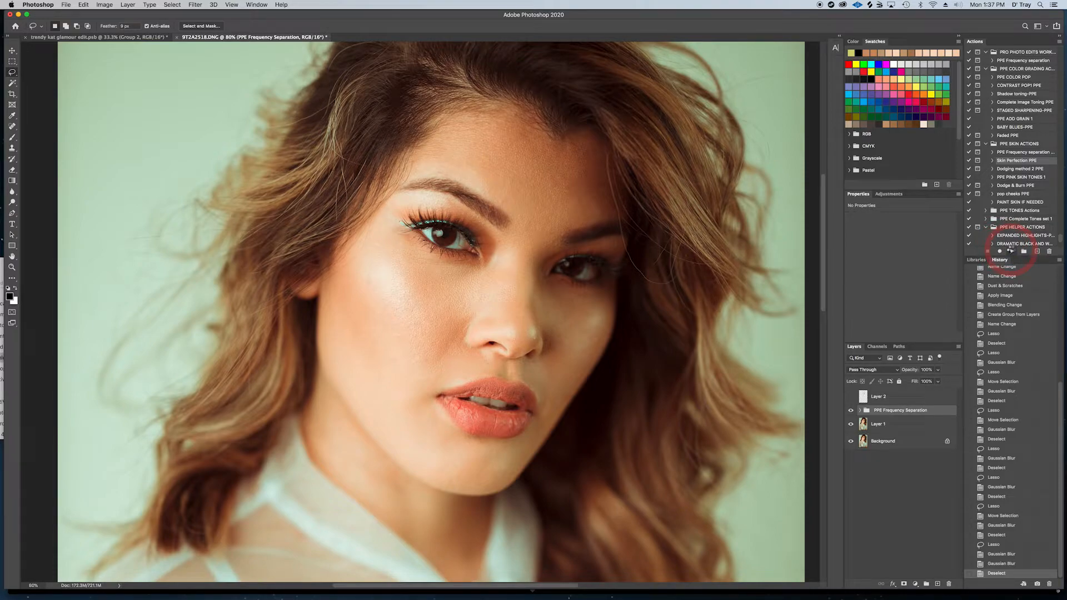
pyautogui.click(1010, 250)
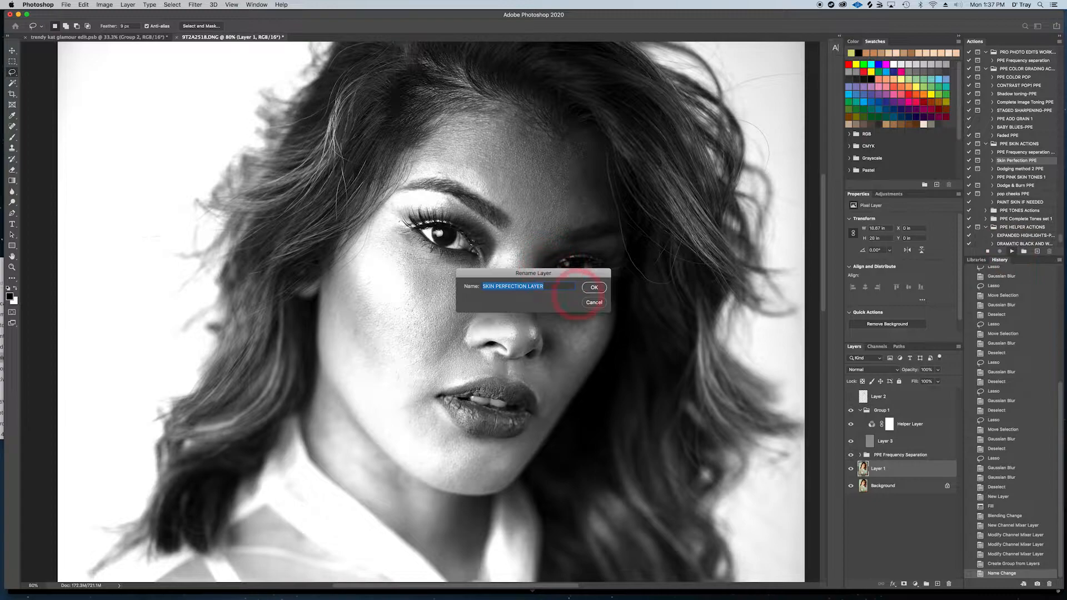
pyautogui.click(592, 287)
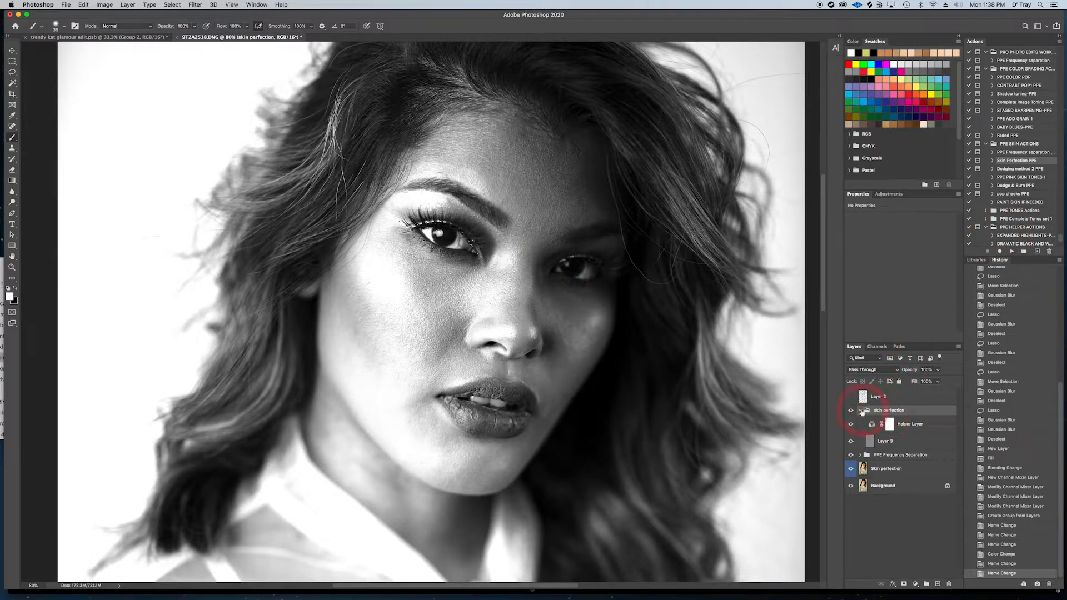
pyautogui.click(870, 442)
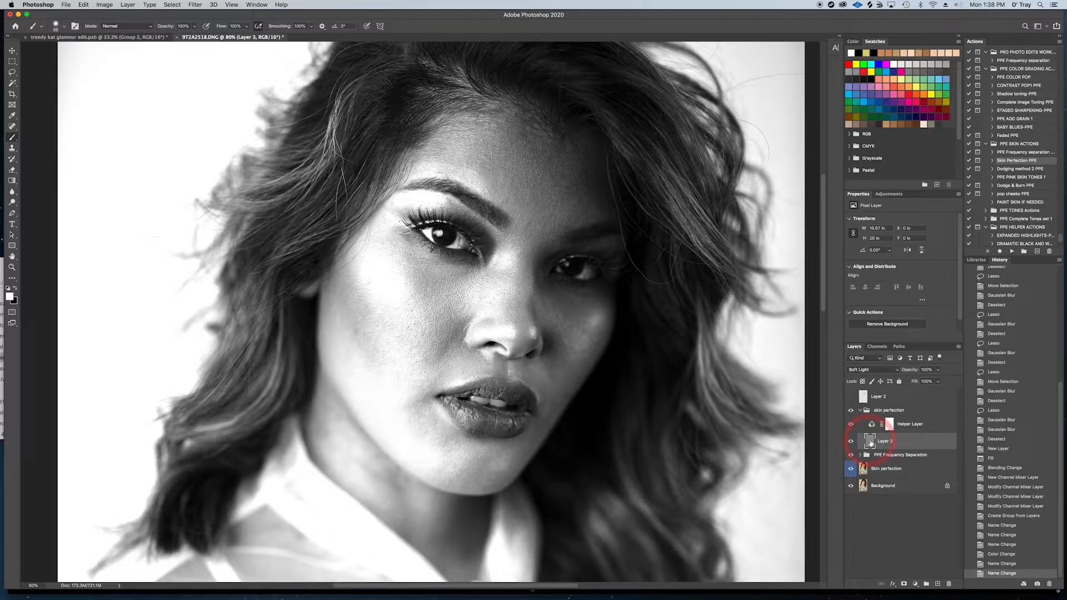
# Step: Compare the portrait with the Helper Layer hidden and shown, and check the patchy areas marked on Layer 2 before hiding it
pyautogui.click(851, 425)
pyautogui.click(850, 425)
pyautogui.click(851, 425)
pyautogui.click(851, 425)
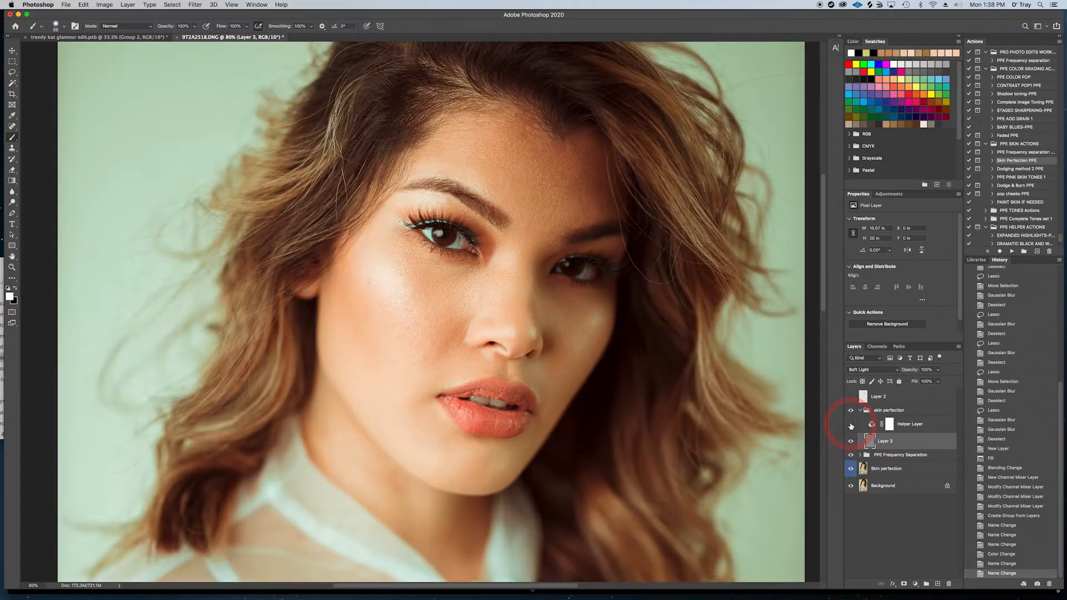
pyautogui.click(851, 424)
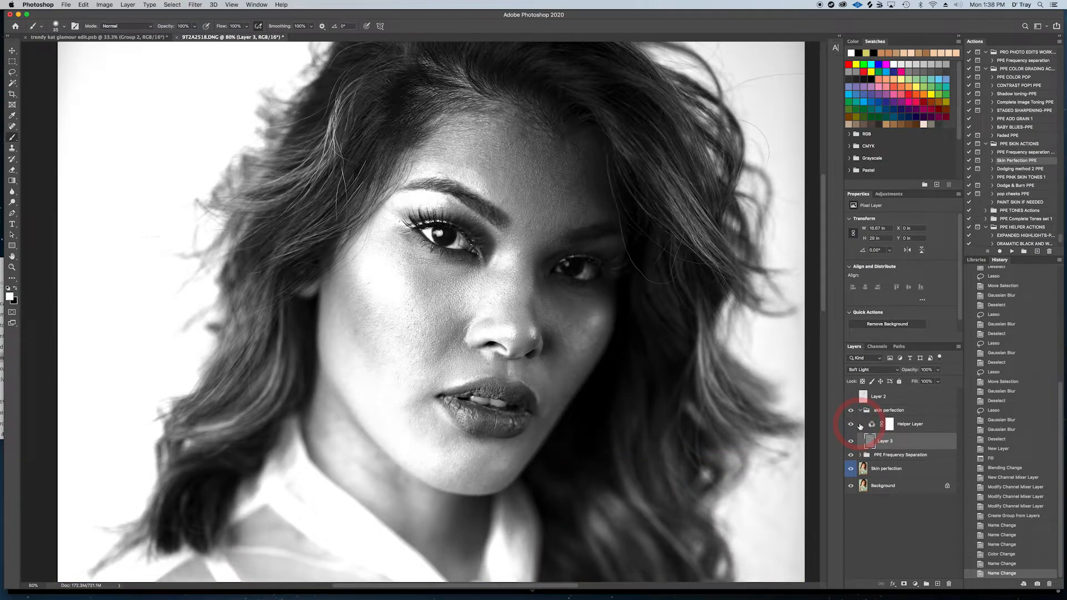
pyautogui.click(850, 425)
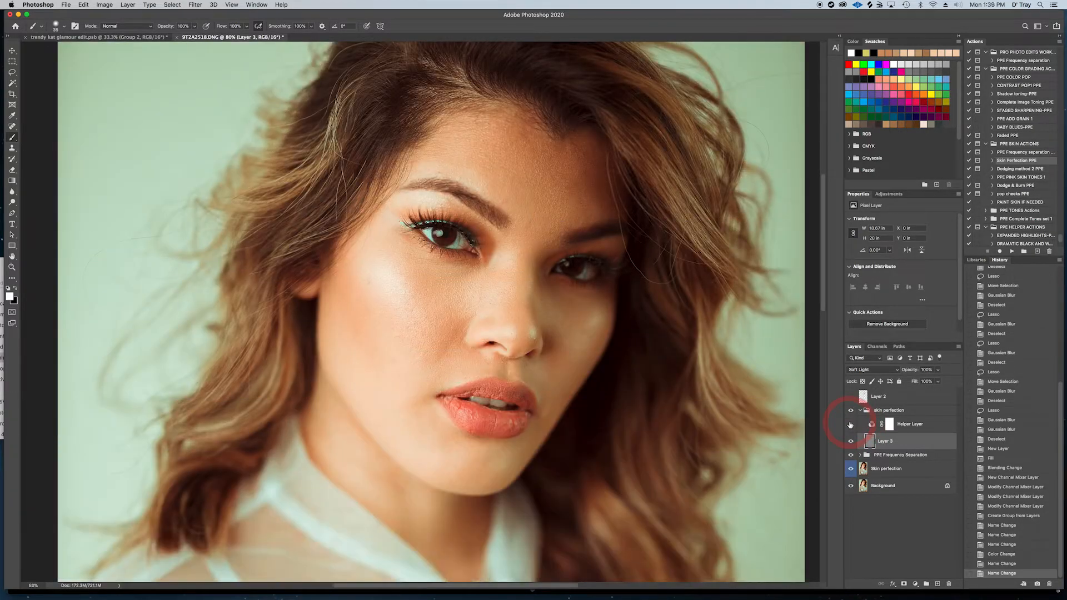
pyautogui.click(850, 425)
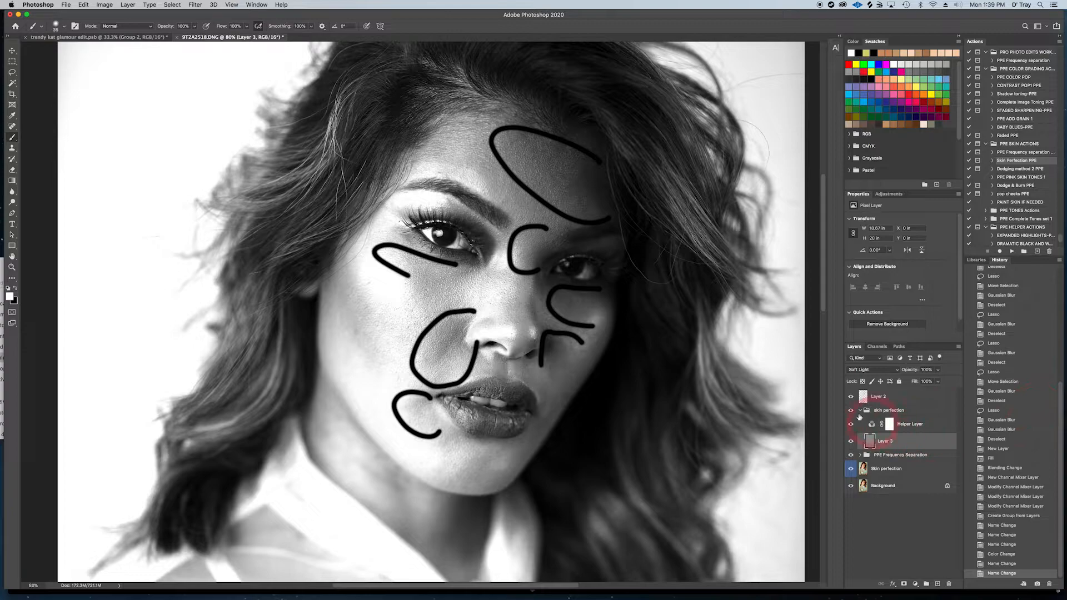
pyautogui.click(851, 398)
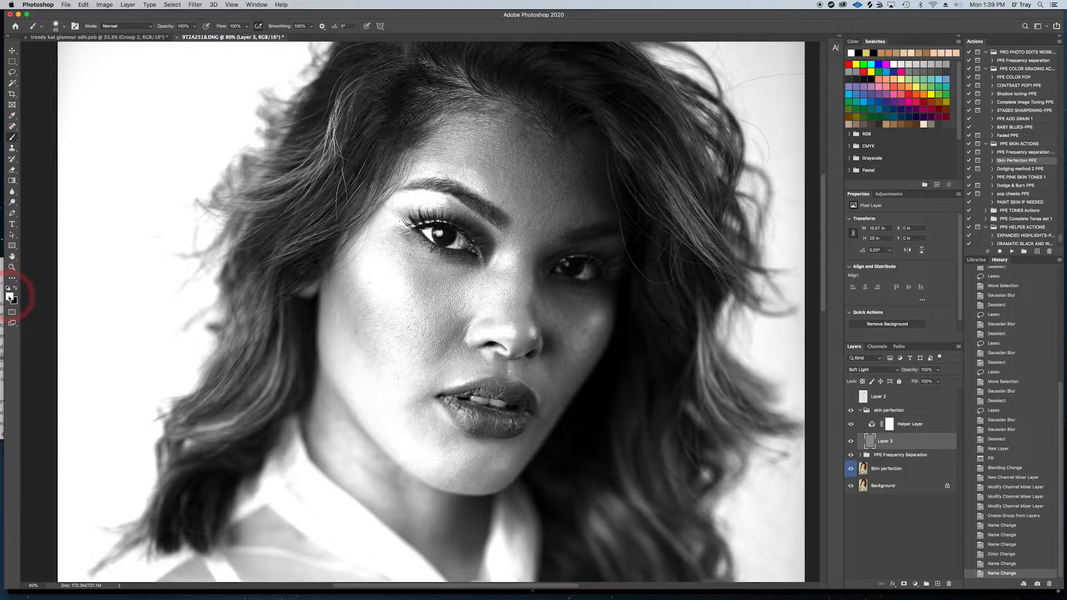
# Step: Set the brush to 70% opacity and 1% flow, and enlarge its tip
pyautogui.click(186, 26)
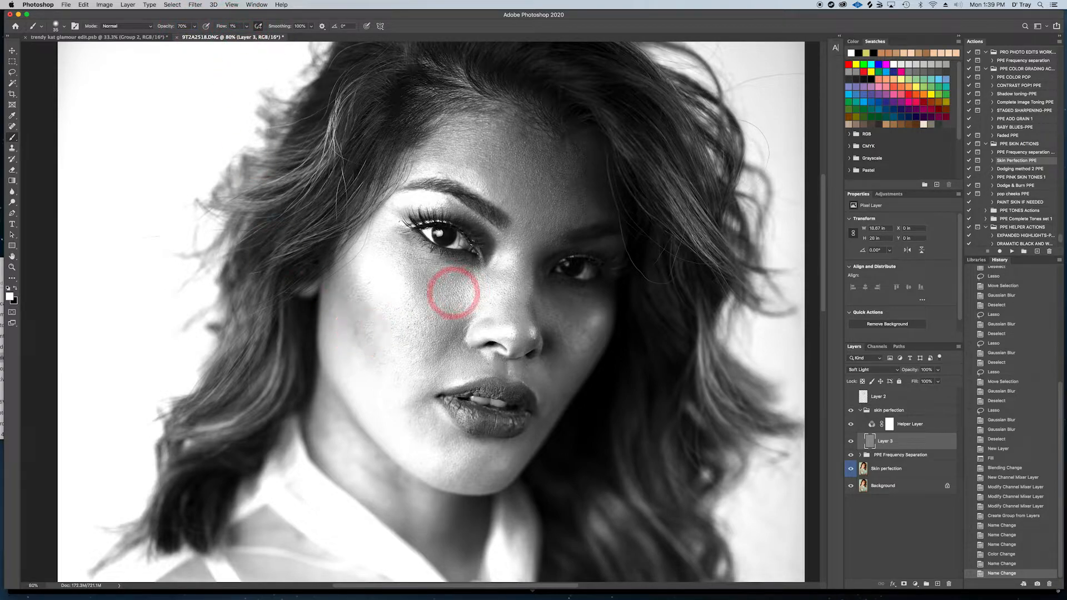
pyautogui.press(']')
pyautogui.press(']')
pyautogui.press(']')
pyautogui.press(']')
pyautogui.press(']')
pyautogui.press(']')
pyautogui.press(']')
pyautogui.press(']')
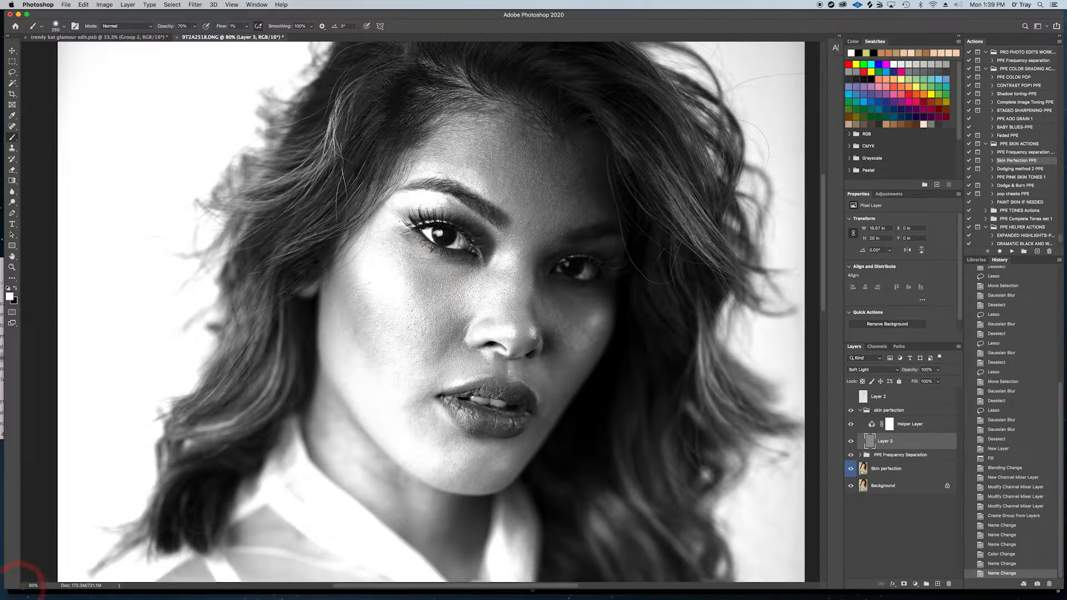
# Step: At 99% zoom, paint white with a smaller brush over the dark patches across the upper forehead on Layer 3
pyautogui.click(33, 585)
pyautogui.write('99')
pyautogui.press('Return')
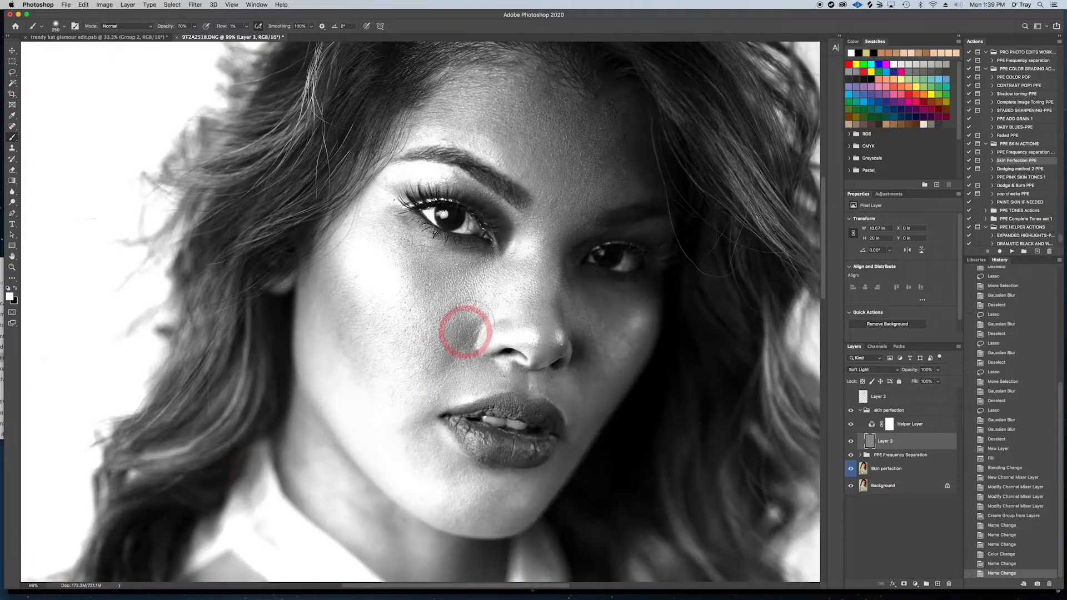
pyautogui.scroll(2, 595, 245)
pyautogui.hscroll(2, 595, 245)
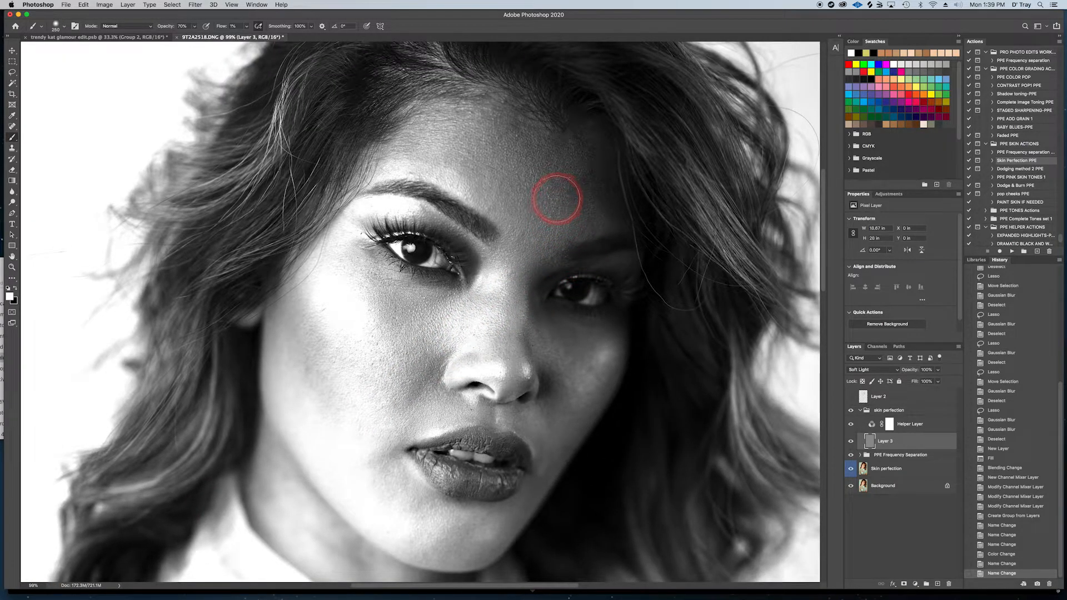
pyautogui.press('[')
pyautogui.press('[')
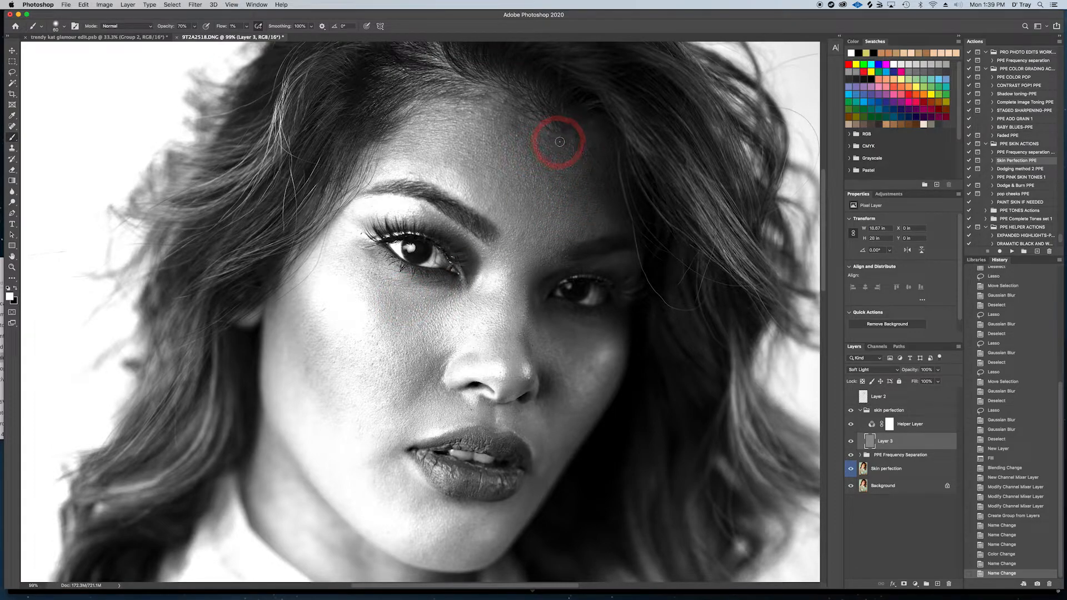
pyautogui.moveTo(566, 144)
pyautogui.mouseDown()
pyautogui.moveTo(545, 161)
pyautogui.moveTo(522, 138)
pyautogui.moveTo(516, 105)
pyautogui.moveTo(523, 134)
pyautogui.moveTo(508, 123)
pyautogui.moveTo(517, 106)
pyautogui.moveTo(513, 118)
pyautogui.moveTo(493, 114)
pyautogui.moveTo(537, 150)
pyautogui.moveTo(557, 153)
pyautogui.moveTo(567, 140)
pyautogui.moveTo(560, 187)
pyautogui.moveTo(554, 151)
pyautogui.moveTo(576, 135)
pyautogui.moveTo(583, 175)
pyautogui.moveTo(563, 198)
pyautogui.moveTo(575, 190)
pyautogui.moveTo(591, 221)
pyautogui.moveTo(590, 175)
pyautogui.moveTo(578, 193)
pyautogui.moveTo(586, 173)
pyautogui.moveTo(573, 194)
pyautogui.moveTo(584, 182)
pyautogui.moveTo(559, 189)
pyautogui.moveTo(538, 140)
pyautogui.moveTo(493, 131)
pyautogui.mouseUp()
pyautogui.press('[')
pyautogui.press('[')
pyautogui.press('[')
pyautogui.moveTo(468, 133)
pyautogui.mouseDown()
pyautogui.moveTo(481, 152)
pyautogui.moveTo(485, 184)
pyautogui.moveTo(439, 150)
pyautogui.moveTo(592, 205)
pyautogui.moveTo(593, 172)
pyautogui.moveTo(602, 199)
pyautogui.moveTo(595, 181)
pyautogui.moveTo(615, 192)
pyautogui.moveTo(593, 190)
pyautogui.moveTo(614, 199)
pyautogui.moveTo(593, 193)
pyautogui.moveTo(618, 222)
pyautogui.moveTo(604, 176)
pyautogui.moveTo(615, 207)
pyautogui.moveTo(599, 172)
pyautogui.moveTo(582, 204)
pyautogui.mouseUp()
pyautogui.press('[')
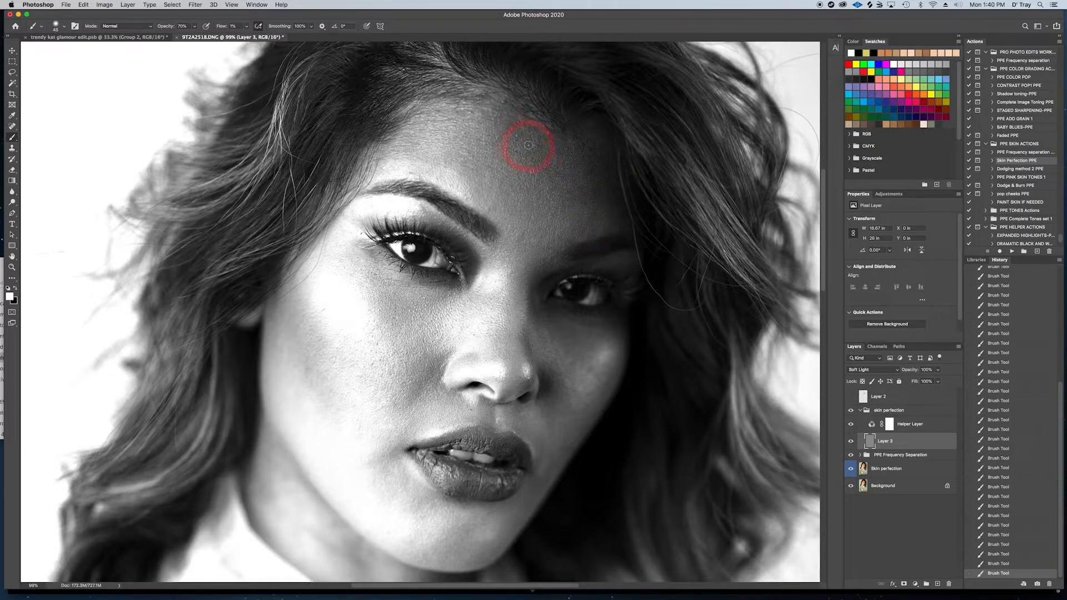
# Step: Paint white over the remaining dark forehead patches from the hairline down toward the far eyebrow, enlarging the brush as needed
pyautogui.moveTo(520, 133)
pyautogui.mouseDown()
pyautogui.moveTo(553, 154)
pyautogui.moveTo(560, 141)
pyautogui.moveTo(562, 165)
pyautogui.mouseUp()
pyautogui.press(']')
pyautogui.press(']')
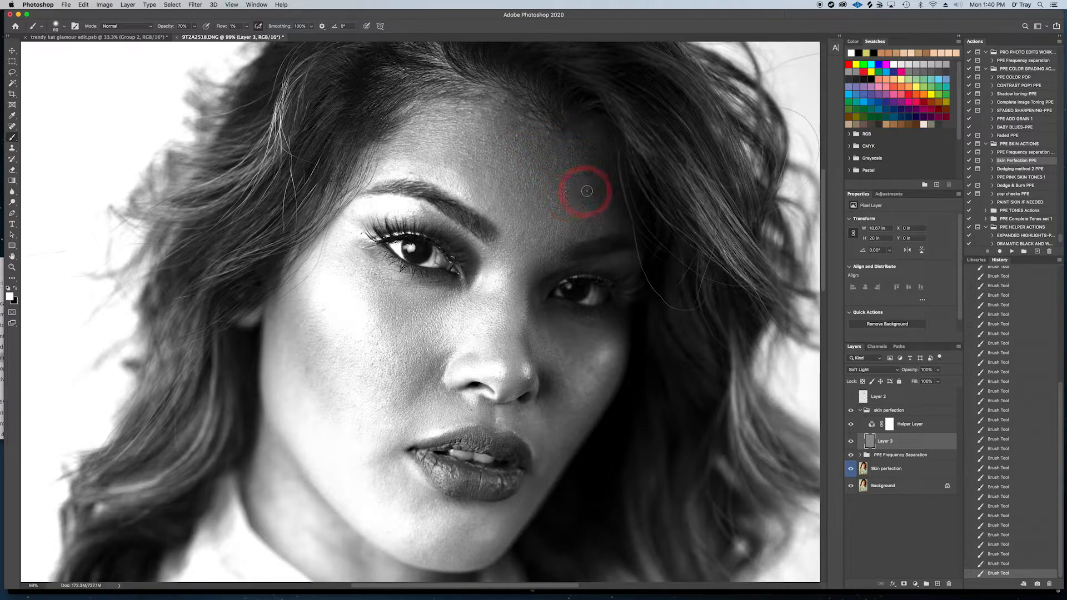
pyautogui.moveTo(590, 216)
pyautogui.mouseDown()
pyautogui.moveTo(594, 148)
pyautogui.moveTo(592, 187)
pyautogui.moveTo(579, 196)
pyautogui.moveTo(593, 183)
pyautogui.moveTo(593, 197)
pyautogui.moveTo(575, 181)
pyautogui.moveTo(555, 181)
pyautogui.moveTo(600, 204)
pyautogui.moveTo(595, 191)
pyautogui.moveTo(595, 213)
pyautogui.moveTo(578, 144)
pyautogui.moveTo(607, 168)
pyautogui.moveTo(592, 184)
pyautogui.moveTo(560, 176)
pyautogui.moveTo(593, 218)
pyautogui.moveTo(591, 237)
pyautogui.moveTo(565, 248)
pyautogui.moveTo(521, 241)
pyautogui.moveTo(532, 217)
pyautogui.moveTo(522, 299)
pyautogui.moveTo(522, 283)
pyautogui.moveTo(498, 305)
pyautogui.moveTo(475, 295)
pyautogui.moveTo(392, 311)
pyautogui.moveTo(379, 289)
pyautogui.moveTo(411, 305)
pyautogui.moveTo(427, 298)
pyautogui.moveTo(398, 297)
pyautogui.mouseUp()
# Step: Enlarge the brush and lighten the shadowed skin beneath the near eye with white strokes
pyautogui.press(']')
pyautogui.press(']')
pyautogui.press(']')
pyautogui.press(']')
pyautogui.press(']')
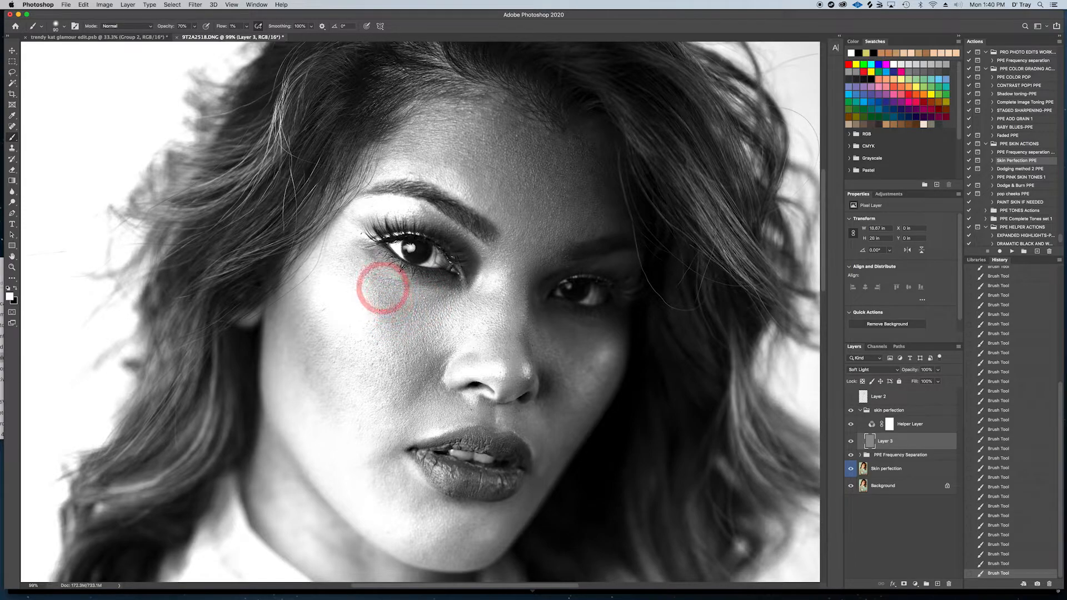
pyautogui.moveTo(367, 264)
pyautogui.mouseDown()
pyautogui.moveTo(439, 313)
pyautogui.moveTo(386, 304)
pyautogui.mouseUp()
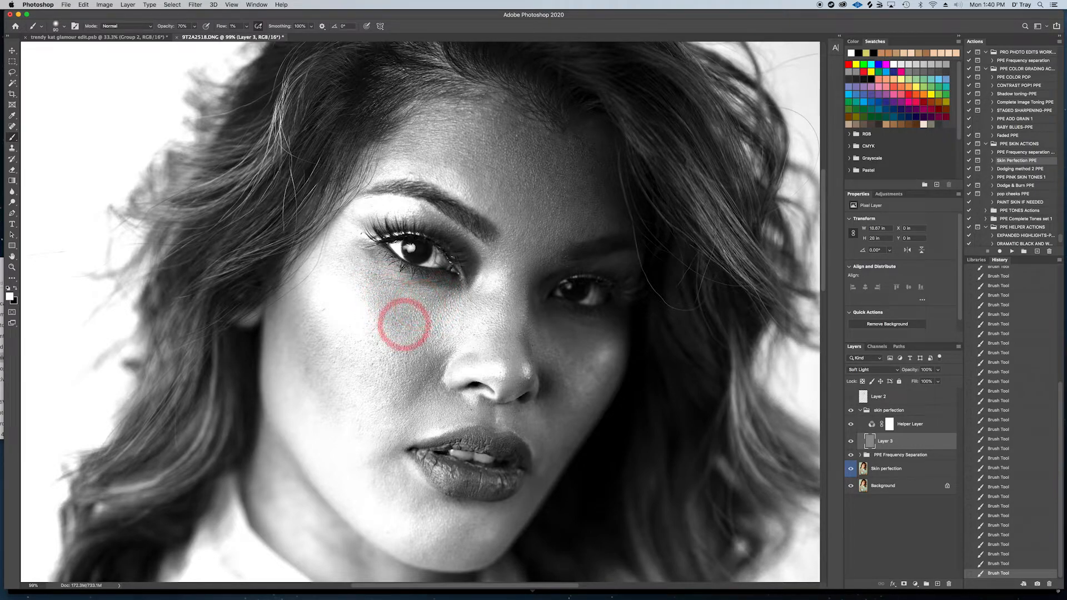
pyautogui.moveTo(393, 318)
pyautogui.mouseDown()
pyautogui.moveTo(450, 304)
pyautogui.moveTo(418, 306)
pyautogui.moveTo(374, 281)
pyautogui.mouseUp()
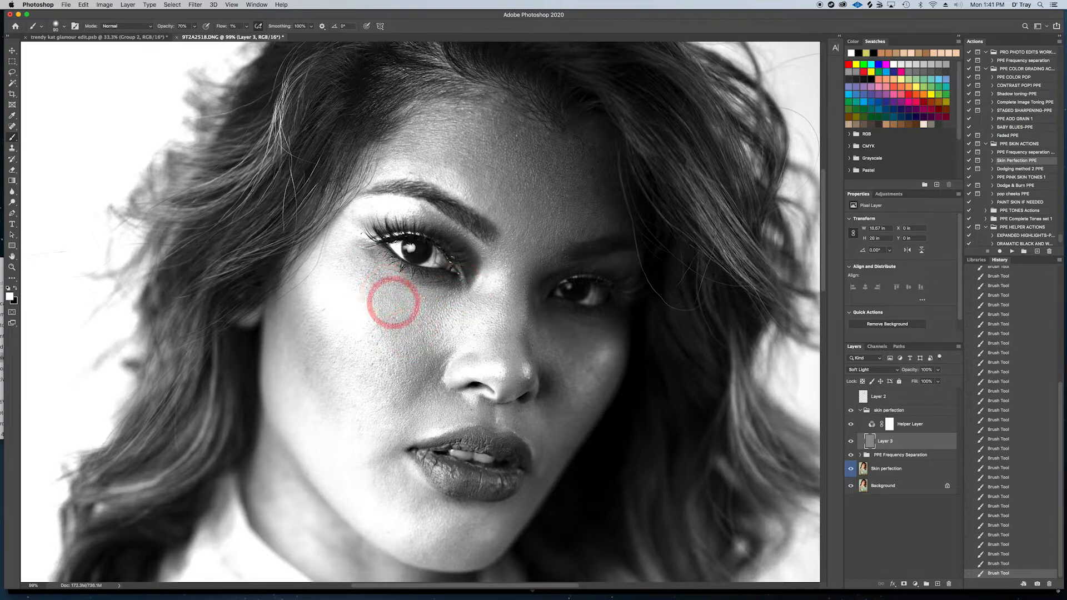
# Step: Paint white over the dark patches of the near cheek, from beside the nose down to the mouth corner
pyautogui.moveTo(393, 303)
pyautogui.mouseDown()
pyautogui.moveTo(341, 262)
pyautogui.moveTo(354, 289)
pyautogui.moveTo(367, 265)
pyautogui.moveTo(386, 299)
pyautogui.moveTo(427, 305)
pyautogui.moveTo(413, 305)
pyautogui.moveTo(409, 321)
pyautogui.moveTo(376, 280)
pyautogui.moveTo(406, 312)
pyautogui.moveTo(454, 299)
pyautogui.moveTo(430, 311)
pyautogui.moveTo(448, 289)
pyautogui.moveTo(424, 303)
pyautogui.moveTo(401, 298)
pyautogui.moveTo(411, 345)
pyautogui.moveTo(424, 346)
pyautogui.moveTo(380, 317)
pyautogui.moveTo(398, 280)
pyautogui.moveTo(413, 296)
pyautogui.moveTo(368, 275)
pyautogui.moveTo(444, 293)
pyautogui.moveTo(416, 328)
pyautogui.moveTo(376, 299)
pyautogui.moveTo(400, 336)
pyautogui.moveTo(428, 353)
pyautogui.moveTo(428, 378)
pyautogui.moveTo(407, 408)
pyautogui.moveTo(440, 358)
pyautogui.moveTo(443, 389)
pyautogui.moveTo(428, 376)
pyautogui.moveTo(407, 405)
pyautogui.moveTo(423, 381)
pyautogui.mouseUp()
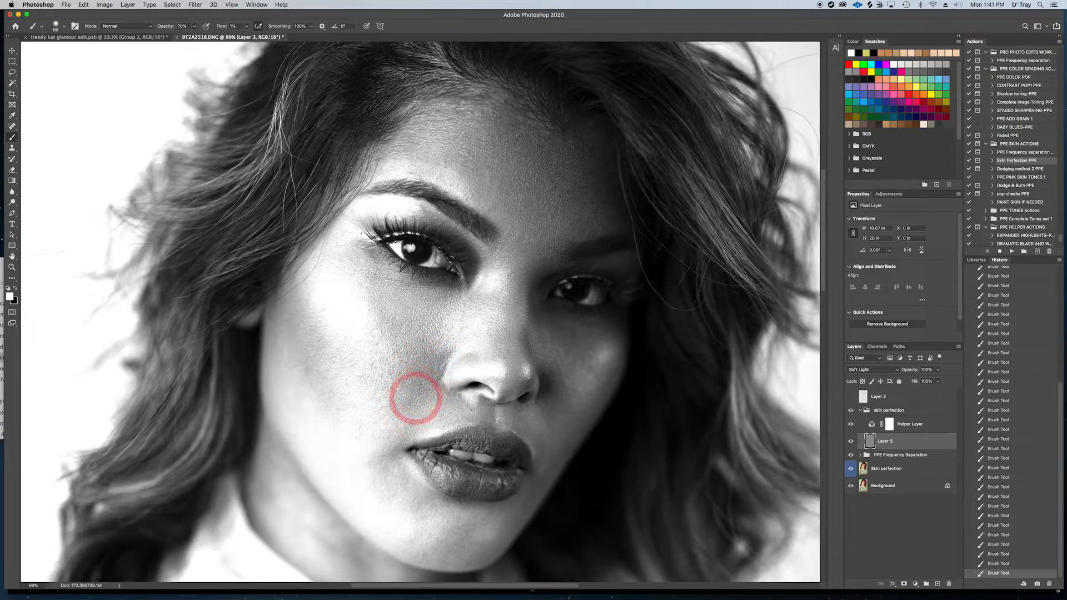
pyautogui.moveTo(439, 396)
pyautogui.mouseDown()
pyautogui.moveTo(441, 374)
pyautogui.moveTo(417, 369)
pyautogui.moveTo(415, 400)
pyautogui.moveTo(398, 405)
pyautogui.moveTo(417, 381)
pyautogui.moveTo(407, 364)
pyautogui.moveTo(443, 369)
pyautogui.moveTo(400, 384)
pyautogui.moveTo(395, 405)
pyautogui.moveTo(438, 376)
pyautogui.moveTo(442, 357)
pyautogui.moveTo(414, 365)
pyautogui.moveTo(385, 459)
pyautogui.moveTo(395, 450)
pyautogui.moveTo(384, 457)
pyautogui.moveTo(393, 456)
pyautogui.mouseUp()
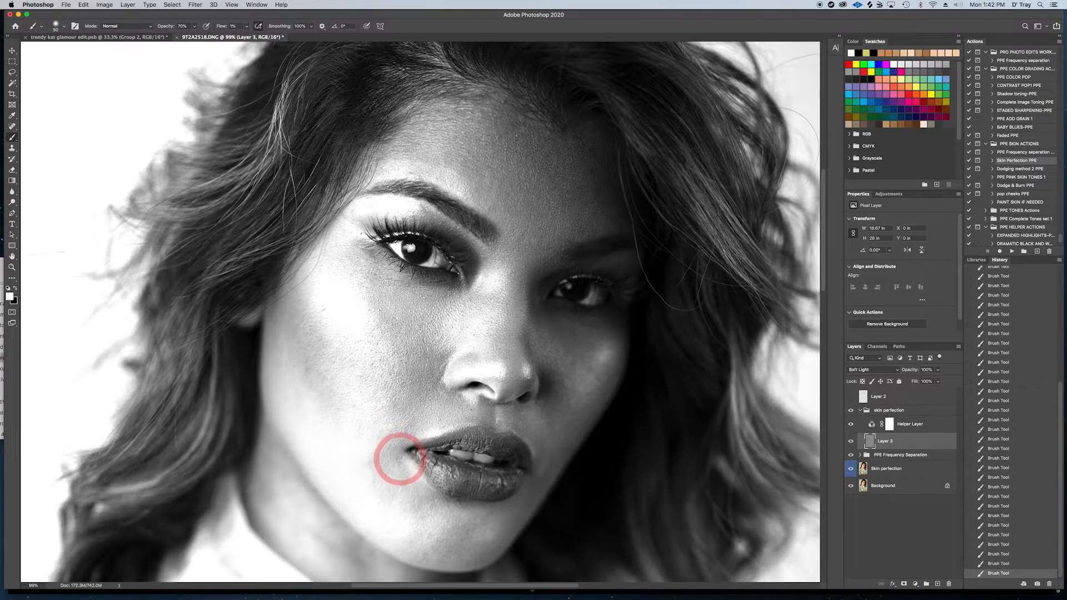
pyautogui.moveTo(378, 463)
pyautogui.mouseDown()
pyautogui.moveTo(401, 446)
pyautogui.moveTo(382, 457)
pyautogui.moveTo(398, 460)
pyautogui.moveTo(396, 471)
pyautogui.moveTo(404, 440)
pyautogui.moveTo(376, 460)
pyautogui.moveTo(379, 484)
pyautogui.moveTo(407, 512)
pyautogui.moveTo(415, 491)
pyautogui.moveTo(444, 528)
pyautogui.moveTo(423, 564)
pyautogui.moveTo(443, 551)
pyautogui.moveTo(441, 541)
pyautogui.moveTo(460, 553)
pyautogui.moveTo(418, 503)
pyautogui.moveTo(430, 496)
pyautogui.moveTo(411, 511)
pyautogui.moveTo(427, 503)
pyautogui.moveTo(400, 462)
pyautogui.moveTo(373, 461)
pyautogui.moveTo(407, 435)
pyautogui.moveTo(395, 391)
pyautogui.moveTo(431, 355)
pyautogui.moveTo(423, 401)
pyautogui.moveTo(400, 391)
pyautogui.moveTo(422, 345)
pyautogui.moveTo(365, 278)
pyautogui.moveTo(395, 316)
pyautogui.moveTo(406, 290)
pyautogui.moveTo(372, 276)
pyautogui.moveTo(400, 311)
pyautogui.moveTo(389, 309)
pyautogui.moveTo(389, 325)
pyautogui.moveTo(409, 317)
pyautogui.moveTo(385, 324)
pyautogui.moveTo(419, 312)
pyautogui.moveTo(408, 345)
pyautogui.moveTo(436, 373)
pyautogui.moveTo(414, 398)
pyautogui.moveTo(398, 392)
pyautogui.moveTo(417, 385)
pyautogui.moveTo(448, 405)
pyautogui.moveTo(433, 358)
pyautogui.moveTo(418, 376)
pyautogui.moveTo(386, 308)
pyautogui.moveTo(468, 305)
pyautogui.moveTo(566, 359)
pyautogui.moveTo(582, 248)
pyautogui.moveTo(624, 317)
pyautogui.moveTo(588, 300)
pyautogui.moveTo(573, 341)
pyautogui.moveTo(552, 312)
pyautogui.moveTo(567, 335)
pyautogui.moveTo(556, 319)
pyautogui.moveTo(588, 335)
pyautogui.moveTo(545, 293)
pyautogui.moveTo(527, 302)
pyautogui.moveTo(544, 290)
pyautogui.moveTo(538, 284)
pyautogui.moveTo(548, 317)
pyautogui.mouseUp()
# Step: Lighten the uneven patches on the far cheek and under the far eye with white strokes, adjusting the brush size
pyautogui.press(']')
pyautogui.press(']')
pyautogui.press(']')
pyautogui.press(']')
pyautogui.press(']')
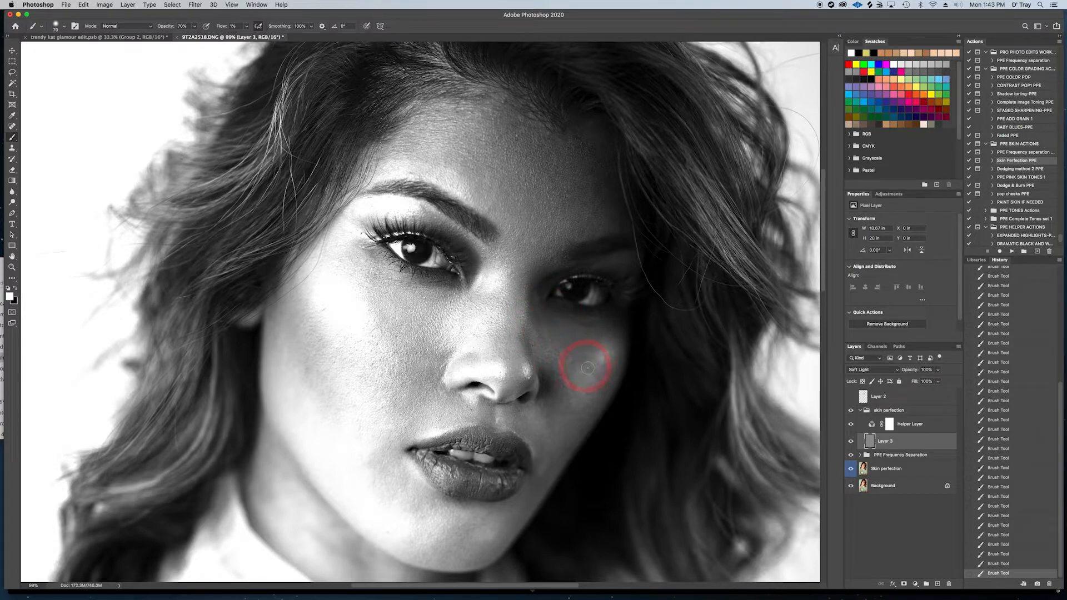
pyautogui.press(']')
pyautogui.moveTo(581, 357)
pyautogui.mouseDown()
pyautogui.moveTo(594, 329)
pyautogui.moveTo(562, 351)
pyautogui.moveTo(578, 331)
pyautogui.moveTo(592, 333)
pyautogui.moveTo(554, 335)
pyautogui.moveTo(545, 318)
pyautogui.moveTo(556, 311)
pyautogui.moveTo(557, 341)
pyautogui.mouseUp()
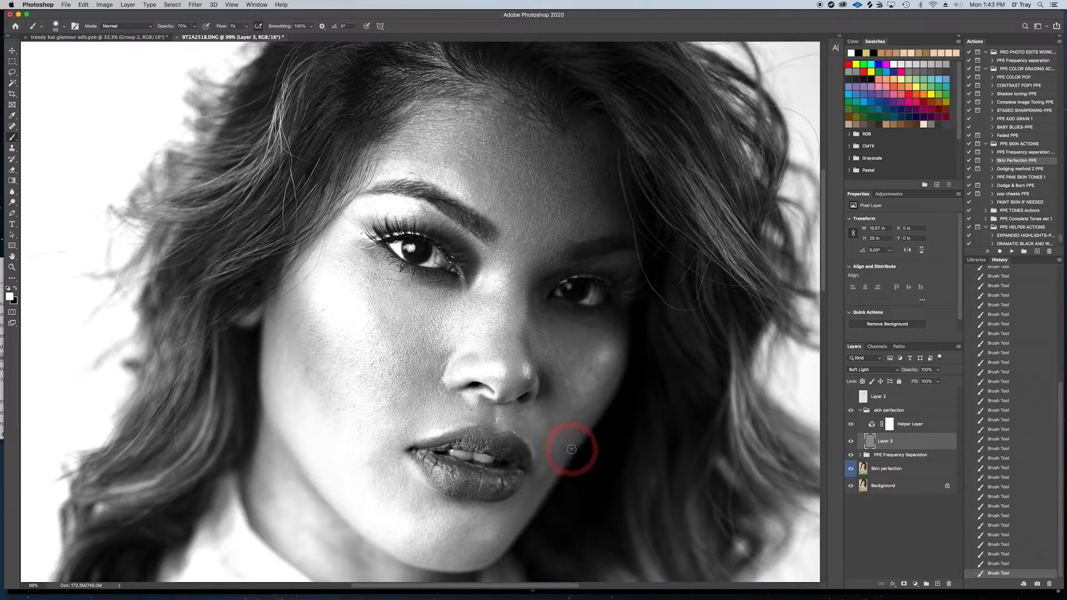
pyautogui.press(']')
pyautogui.press(']')
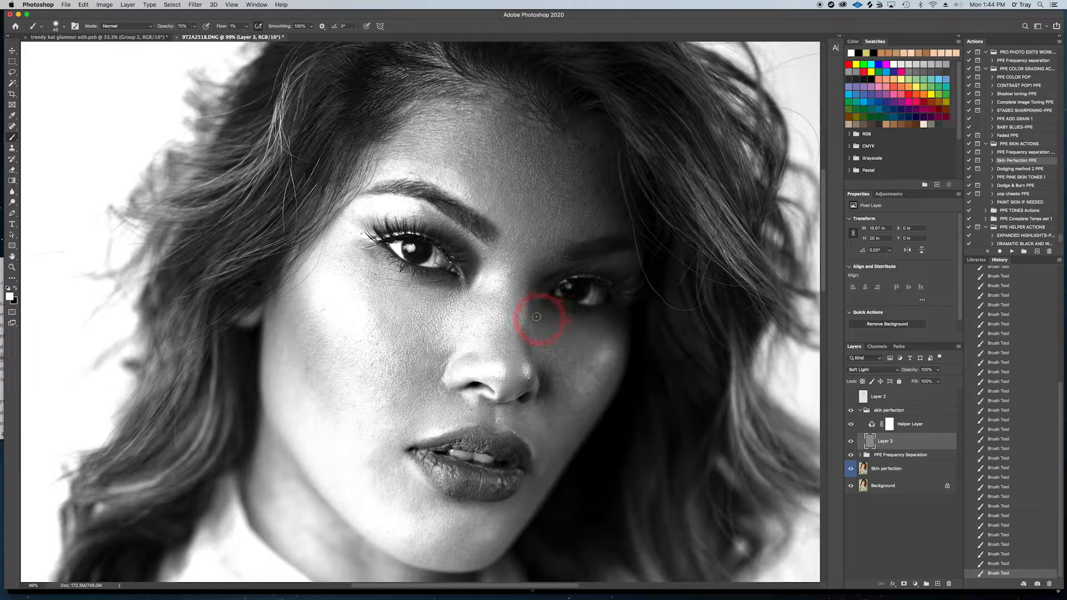
# Step: Enlarge the brush and even out the near cheek between the nostril and the mouth corner with more white strokes
pyautogui.press(']')
pyautogui.press(']')
pyautogui.press(']')
pyautogui.press(']')
pyautogui.press(']')
pyautogui.press(']')
pyautogui.press(']')
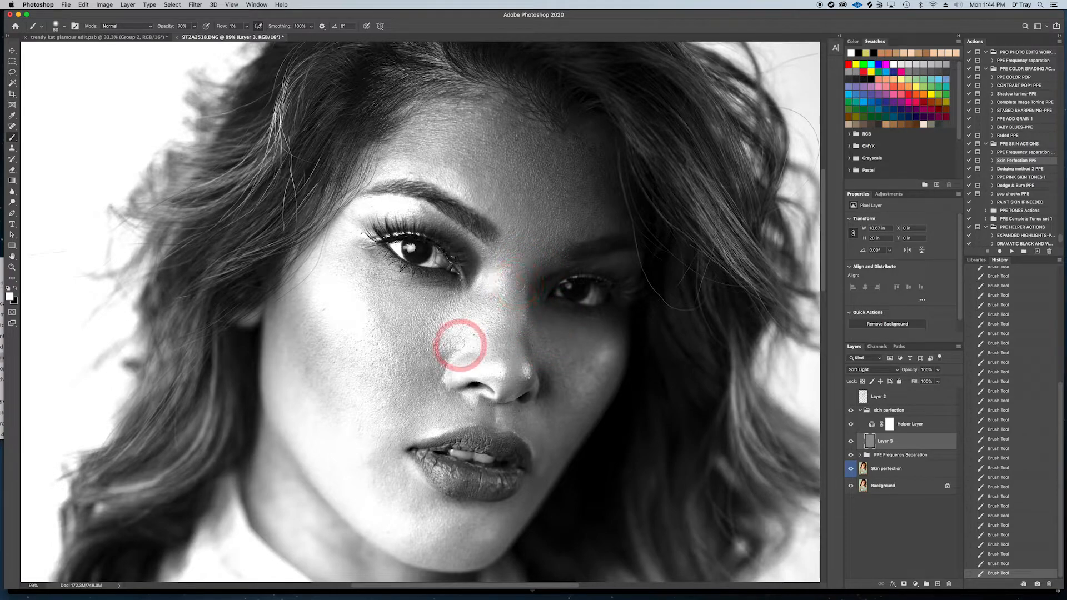
pyautogui.moveTo(394, 405)
pyautogui.mouseDown()
pyautogui.moveTo(383, 410)
pyautogui.moveTo(395, 421)
pyautogui.moveTo(405, 375)
pyautogui.moveTo(443, 355)
pyautogui.moveTo(400, 378)
pyautogui.moveTo(432, 402)
pyautogui.mouseUp()
pyautogui.moveTo(388, 475)
pyautogui.mouseDown()
pyautogui.moveTo(381, 481)
pyautogui.moveTo(374, 467)
pyautogui.moveTo(395, 476)
pyautogui.moveTo(411, 383)
pyautogui.moveTo(433, 373)
pyautogui.moveTo(411, 387)
pyautogui.moveTo(419, 357)
pyautogui.moveTo(405, 322)
pyautogui.moveTo(365, 279)
pyautogui.moveTo(465, 290)
pyautogui.moveTo(507, 231)
pyautogui.moveTo(533, 262)
pyautogui.moveTo(515, 227)
pyautogui.moveTo(533, 214)
pyautogui.moveTo(512, 174)
pyautogui.moveTo(454, 165)
pyautogui.moveTo(491, 119)
pyautogui.moveTo(493, 172)
pyautogui.moveTo(536, 195)
pyautogui.moveTo(516, 271)
pyautogui.moveTo(509, 255)
pyautogui.moveTo(512, 286)
pyautogui.moveTo(423, 388)
pyautogui.mouseUp()
# Step: Paint white over the dark patches on the neck between the jawline and the collar, enlarging the brush
pyautogui.scroll(-5, 423, 381)
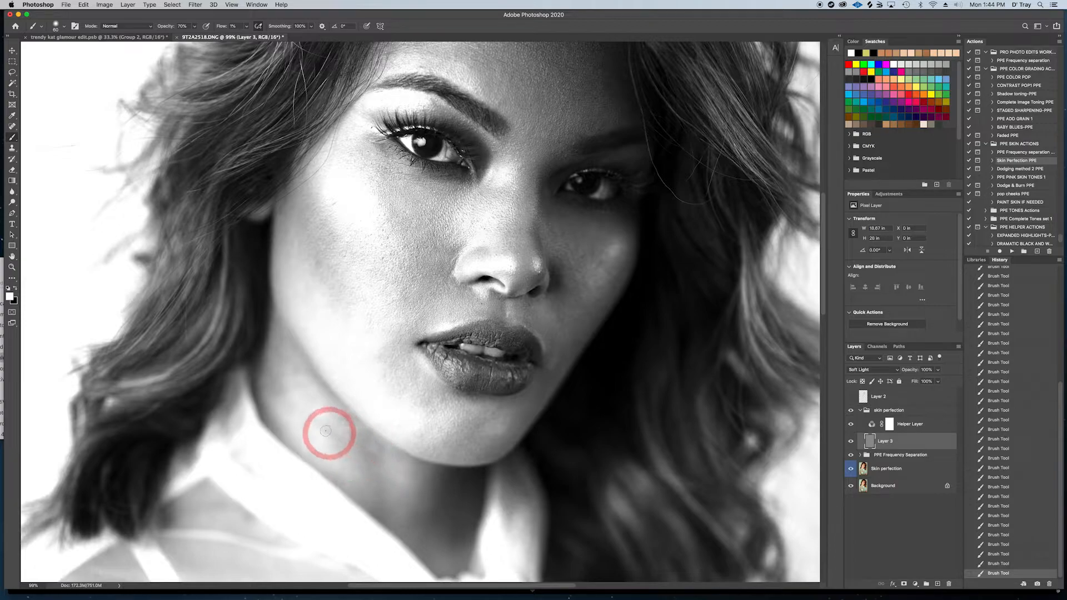
pyautogui.moveTo(334, 430)
pyautogui.mouseDown()
pyautogui.moveTo(291, 387)
pyautogui.moveTo(279, 381)
pyautogui.moveTo(263, 397)
pyautogui.moveTo(276, 376)
pyautogui.mouseUp()
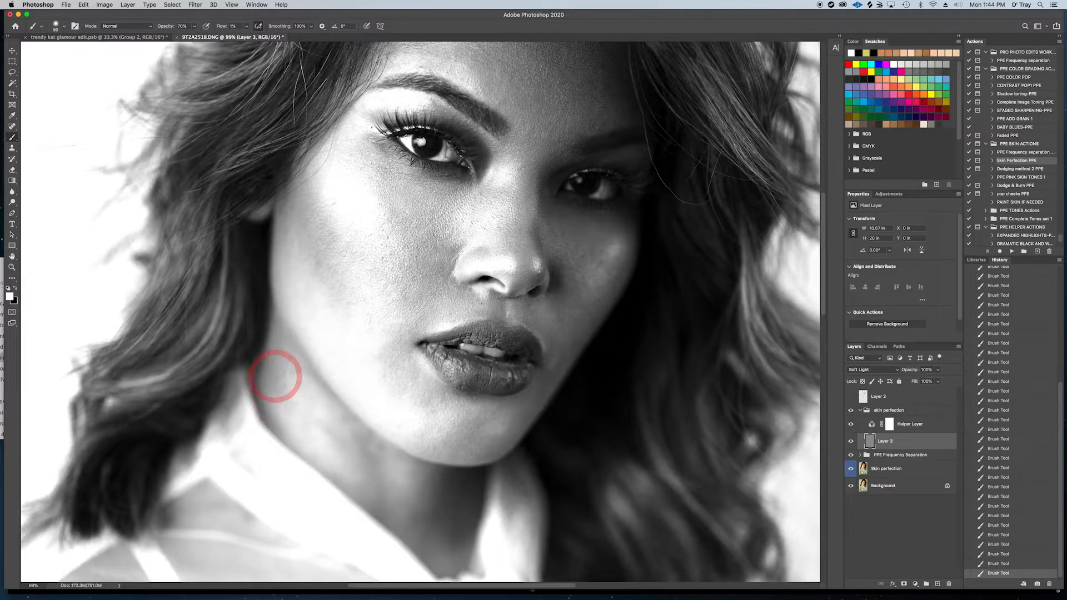
pyautogui.press(']')
pyautogui.press(']')
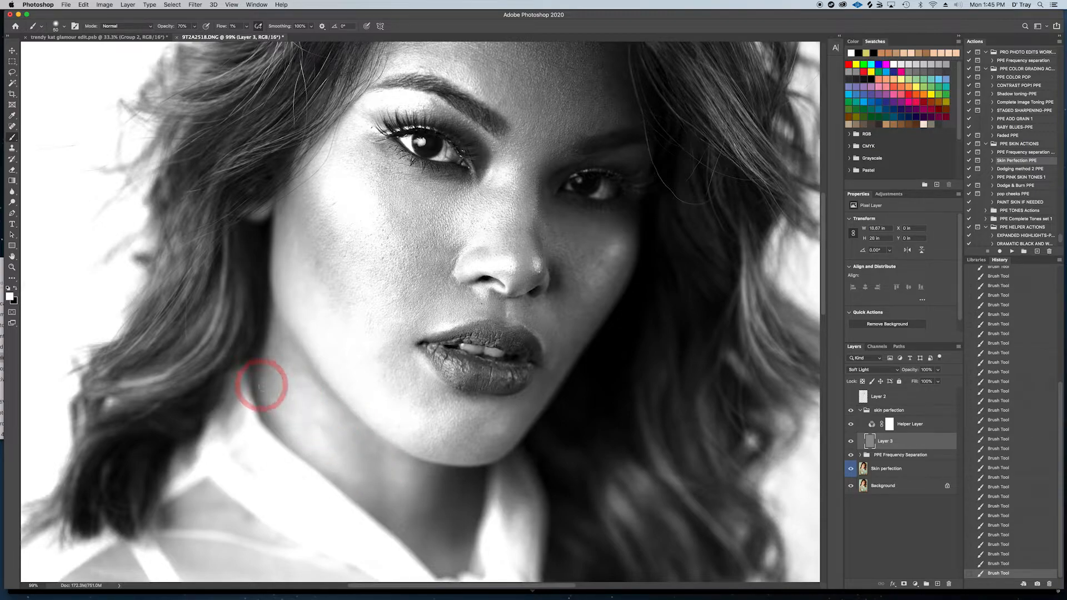
# Step: Paint white over the dark patch along the crease of the bare knee in the photo's lower corner, reducing the brush size
pyautogui.scroll(-10, 319, 352)
pyautogui.hscroll(-2, 376, 350)
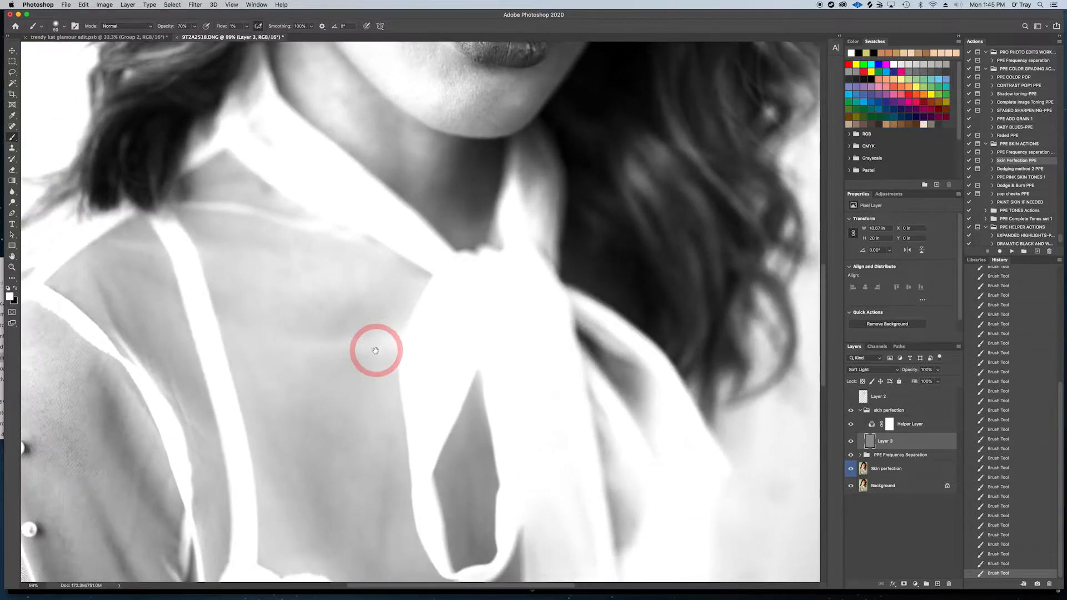
pyautogui.scroll(-15, 462, 210)
pyautogui.hscroll(8, 438, 348)
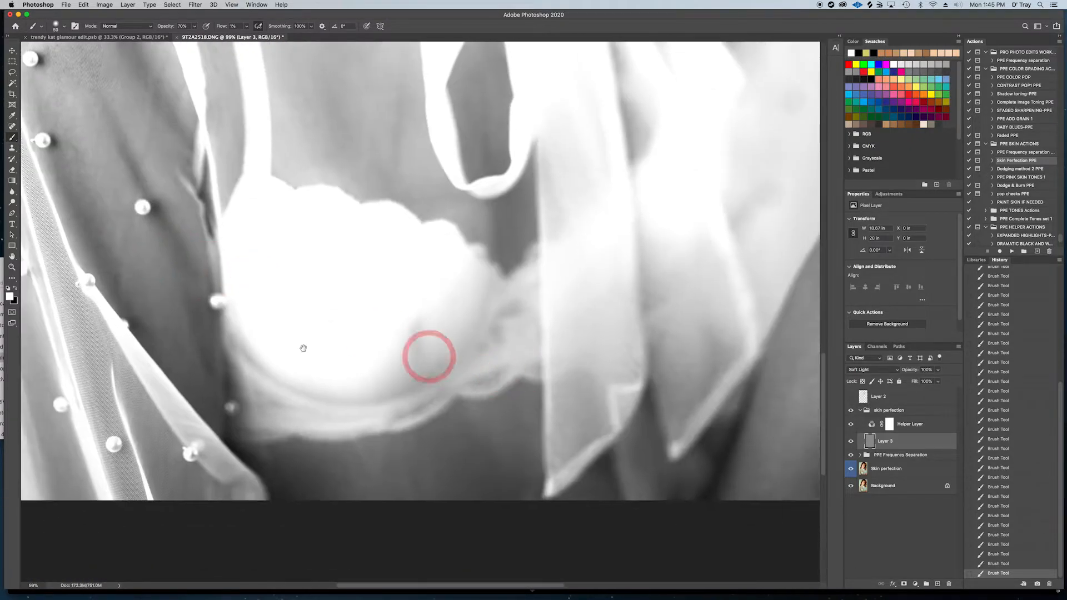
pyautogui.press(']')
pyautogui.press(']')
pyautogui.press(']')
pyautogui.press(']')
pyautogui.press(']')
pyautogui.press(']')
pyautogui.press(']')
pyautogui.press(']')
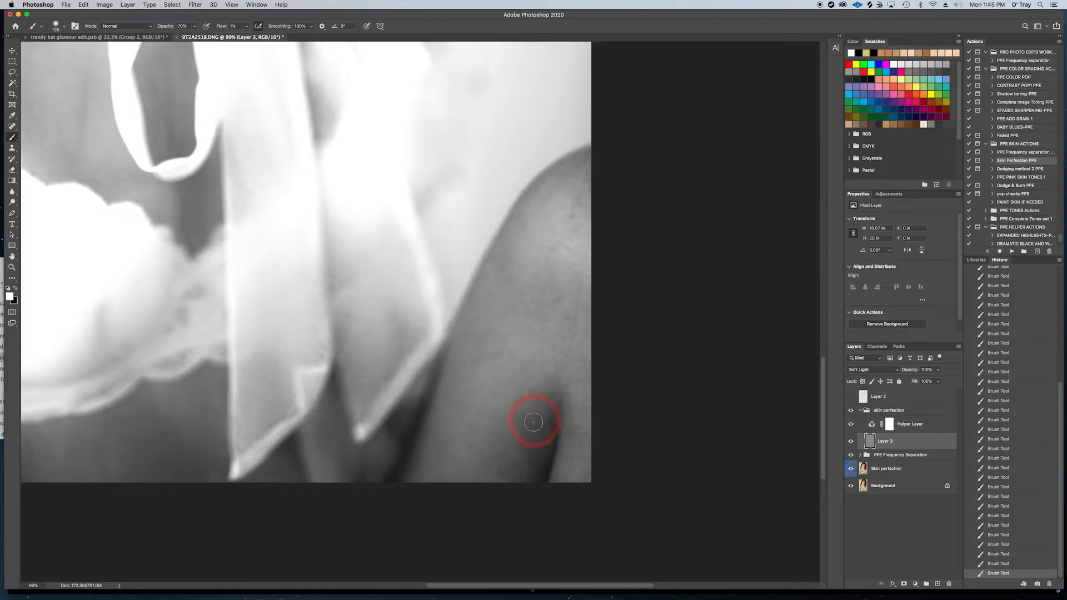
pyautogui.press('[')
pyautogui.press('[')
pyautogui.press('[')
pyautogui.press('[')
pyautogui.press('[')
pyautogui.press('[')
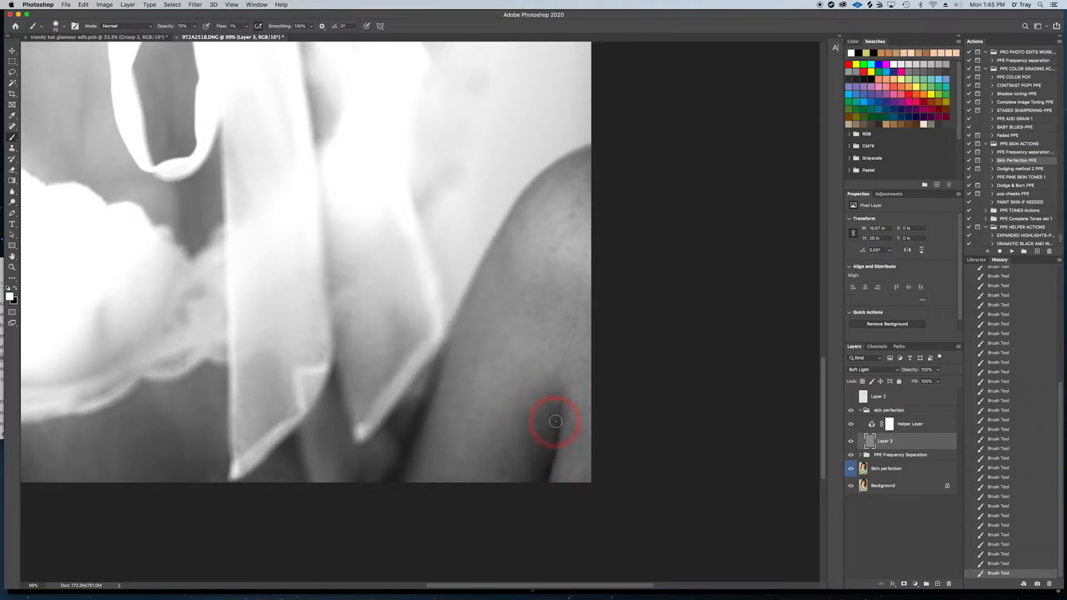
pyautogui.moveTo(551, 406)
pyautogui.mouseDown()
pyautogui.moveTo(500, 473)
pyautogui.moveTo(497, 456)
pyautogui.moveTo(487, 464)
pyautogui.moveTo(499, 459)
pyautogui.moveTo(502, 475)
pyautogui.moveTo(511, 459)
pyautogui.moveTo(507, 444)
pyautogui.moveTo(502, 470)
pyautogui.moveTo(504, 445)
pyautogui.moveTo(506, 460)
pyautogui.moveTo(525, 444)
pyautogui.mouseUp()
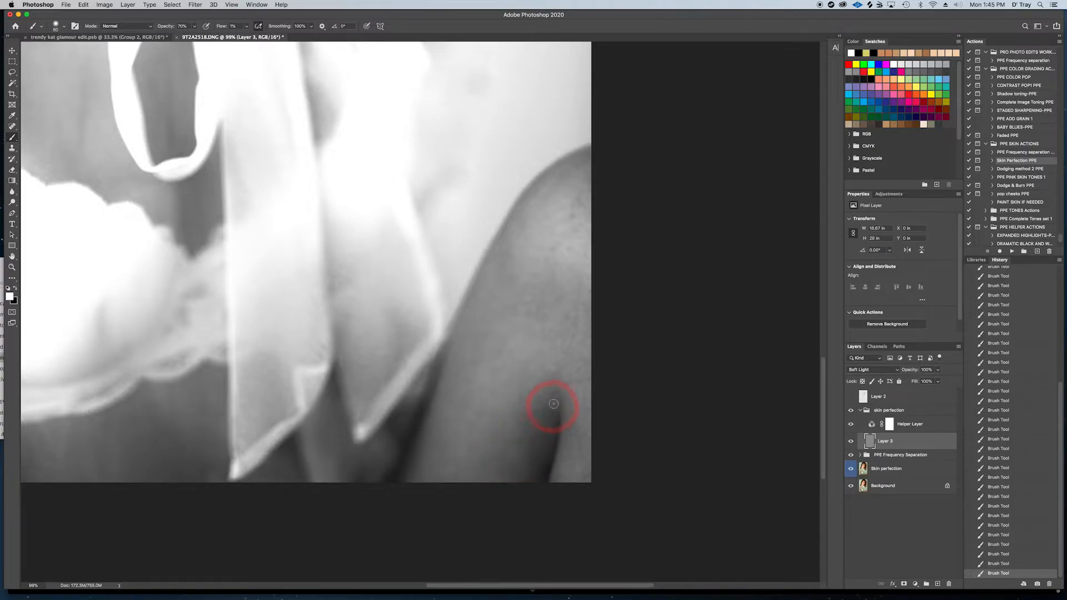
pyautogui.press('[')
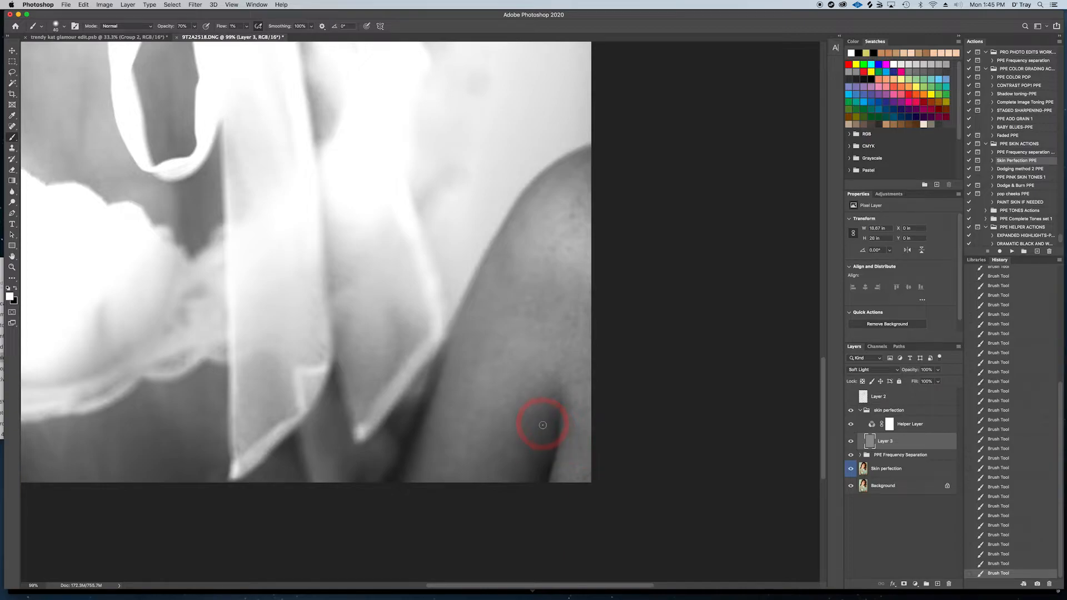
pyautogui.moveTo(552, 417)
pyautogui.mouseDown()
pyautogui.moveTo(544, 405)
pyautogui.moveTo(546, 422)
pyautogui.mouseUp()
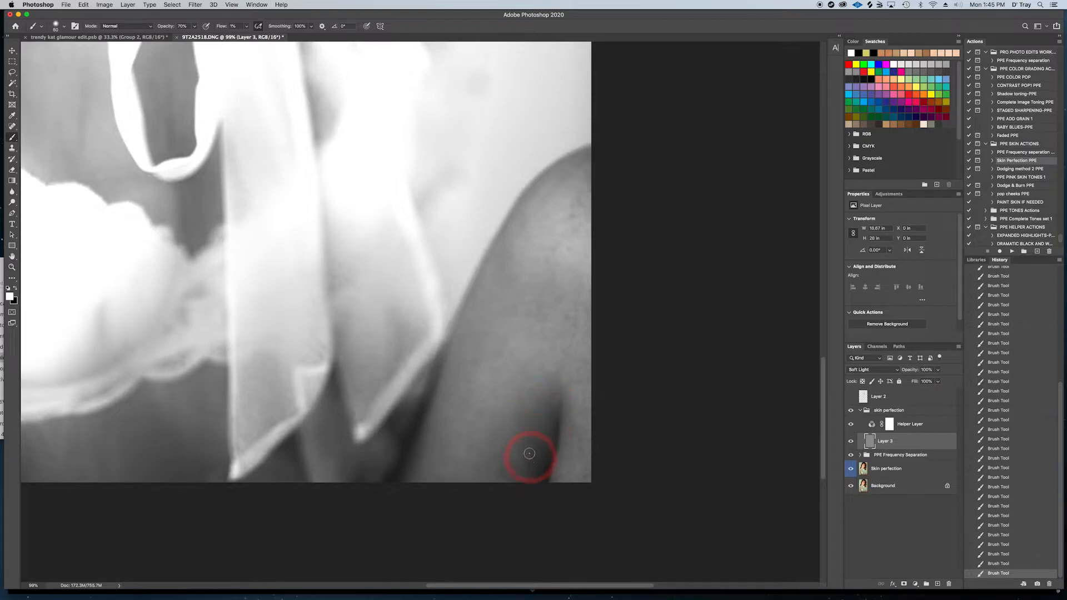
# Step: Even out the shaded skin between the knee's crease and its inner edge with broader white strokes, adjusting the brush size
pyautogui.moveTo(529, 453)
pyautogui.mouseDown()
pyautogui.moveTo(540, 477)
pyautogui.moveTo(512, 475)
pyautogui.moveTo(505, 445)
pyautogui.moveTo(446, 457)
pyautogui.mouseUp()
pyautogui.moveTo(542, 425)
pyautogui.mouseDown()
pyautogui.moveTo(515, 411)
pyautogui.moveTo(525, 425)
pyautogui.moveTo(556, 394)
pyautogui.moveTo(545, 404)
pyautogui.moveTo(552, 422)
pyautogui.moveTo(522, 431)
pyautogui.moveTo(539, 464)
pyautogui.moveTo(507, 464)
pyautogui.moveTo(502, 451)
pyautogui.moveTo(500, 471)
pyautogui.moveTo(532, 464)
pyautogui.moveTo(557, 419)
pyautogui.moveTo(539, 261)
pyautogui.moveTo(510, 365)
pyautogui.moveTo(478, 367)
pyautogui.mouseUp()
pyautogui.press('[')
pyautogui.press('[')
pyautogui.press(']')
pyautogui.press(']')
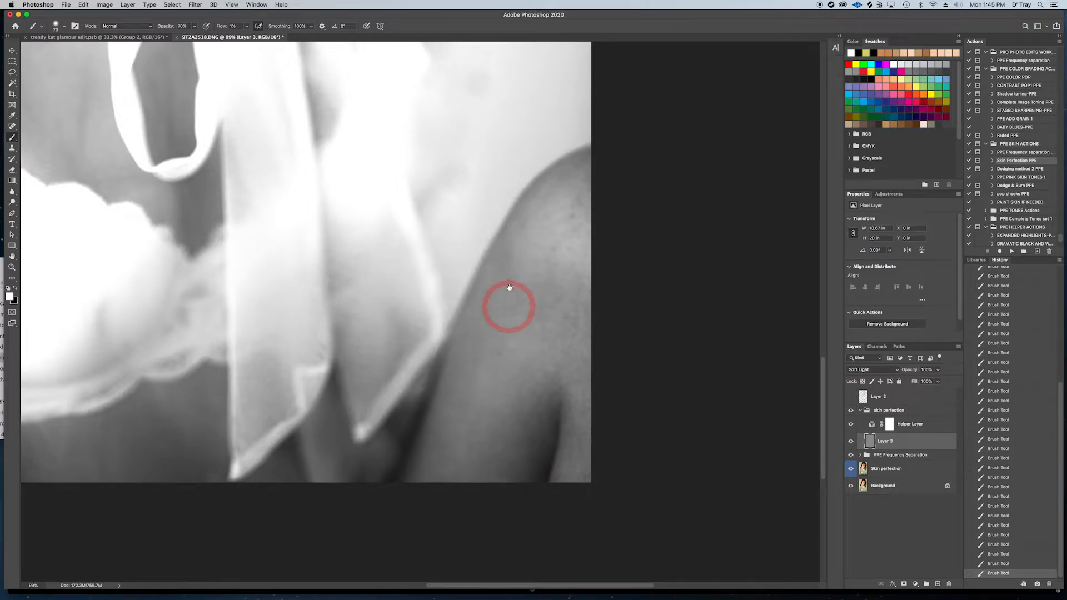
# Step: Compare the face at 50% zoom with and without the dodging on Layer 3
pyautogui.moveTo(510, 241); pyautogui.dragTo(569, 510)
pyautogui.moveTo(456, 257)
pyautogui.mouseDown()
pyautogui.moveTo(580, 482)
pyautogui.moveTo(646, 558)
pyautogui.mouseUp()
pyautogui.moveTo(536, 339); pyautogui.dragTo(550, 505)
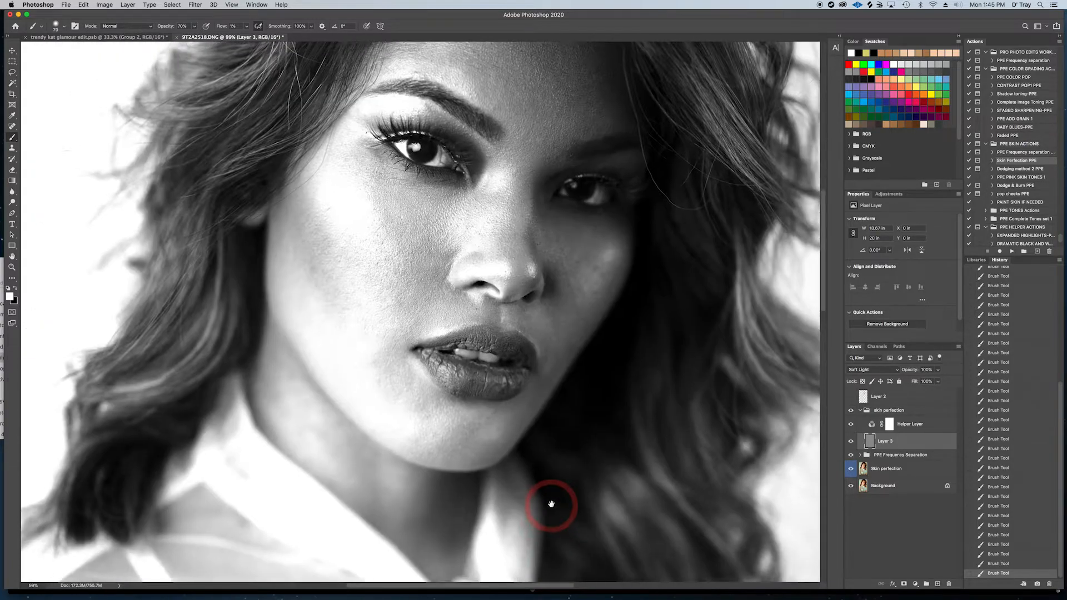
pyautogui.moveTo(566, 395); pyautogui.dragTo(555, 504)
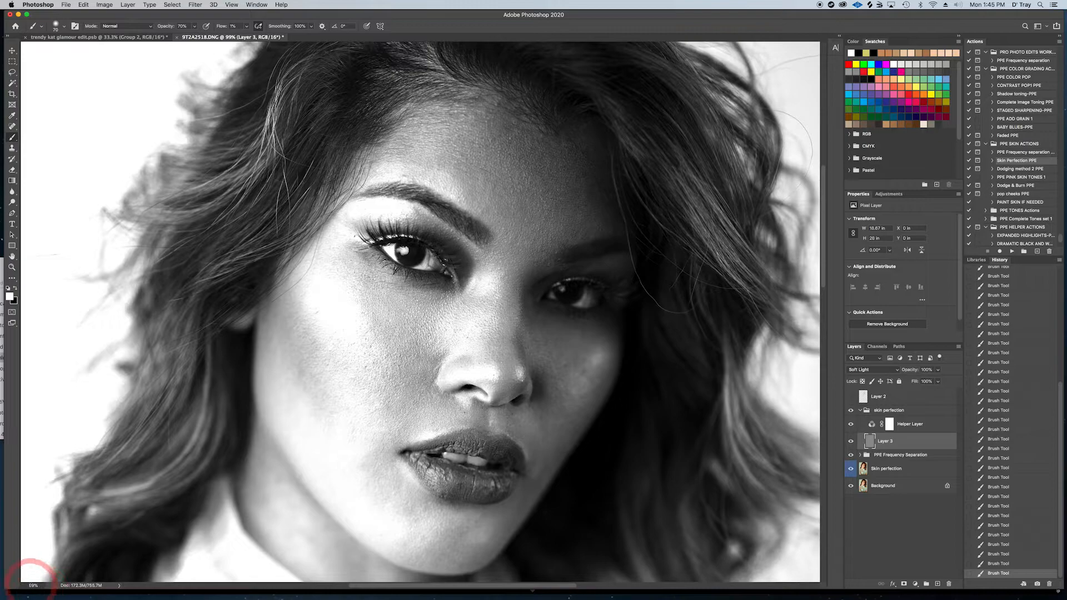
pyautogui.click(33, 585)
pyautogui.write('50')
pyautogui.press('Return')
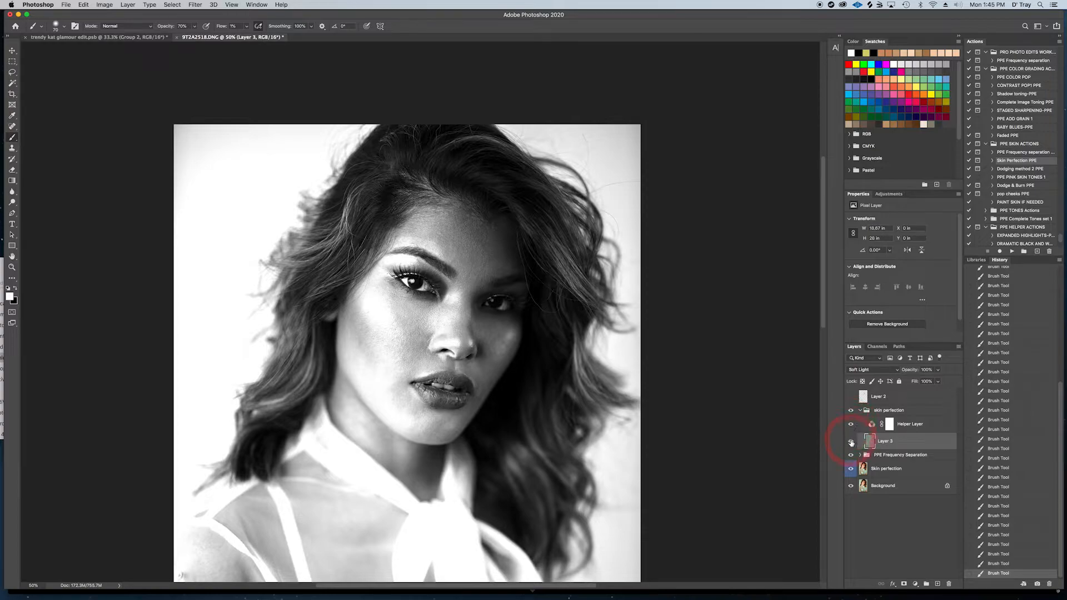
pyautogui.click(851, 443)
pyautogui.click(851, 443)
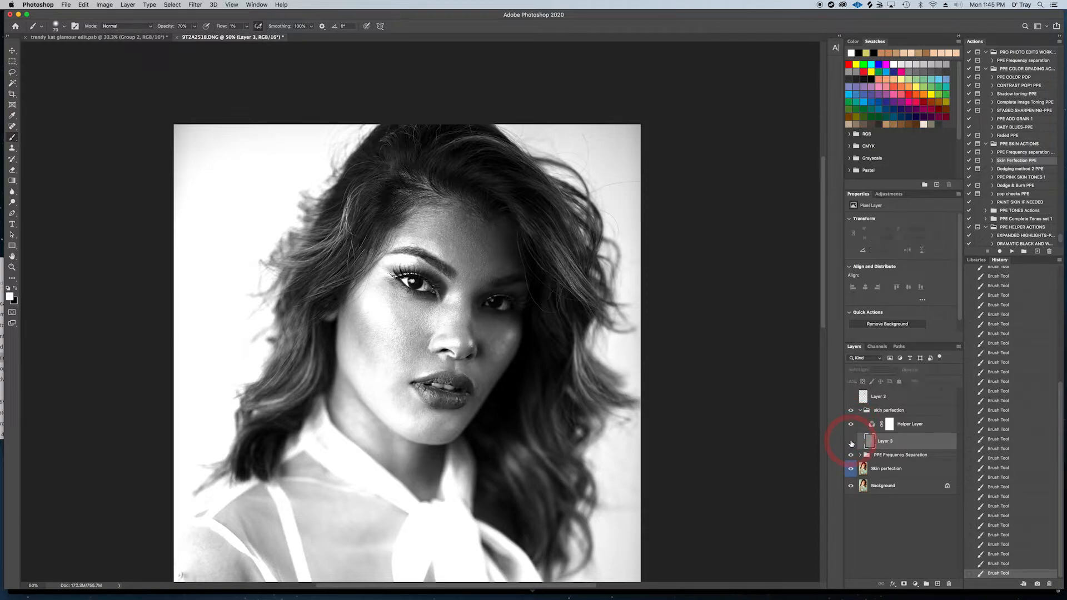
pyautogui.click(851, 443)
pyautogui.click(850, 443)
pyautogui.click(851, 443)
pyautogui.click(851, 443)
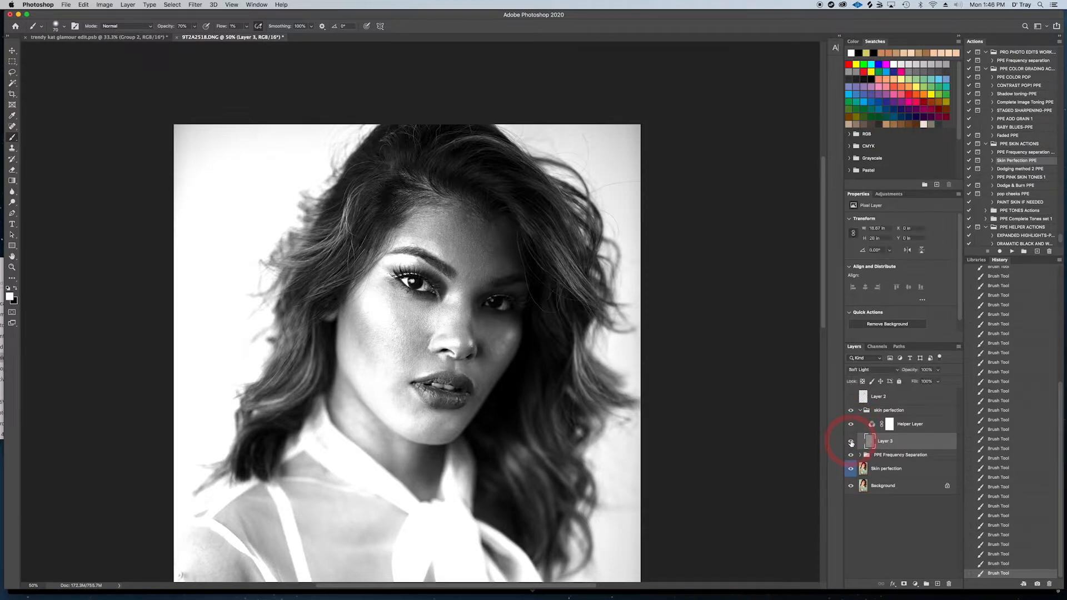
pyautogui.click(851, 442)
pyautogui.click(851, 443)
pyautogui.click(850, 443)
# Step: Compare the Layer 3 dodging in colour with the Helper Layer temporarily hidden, and restore the black-and-white view
pyautogui.click(850, 425)
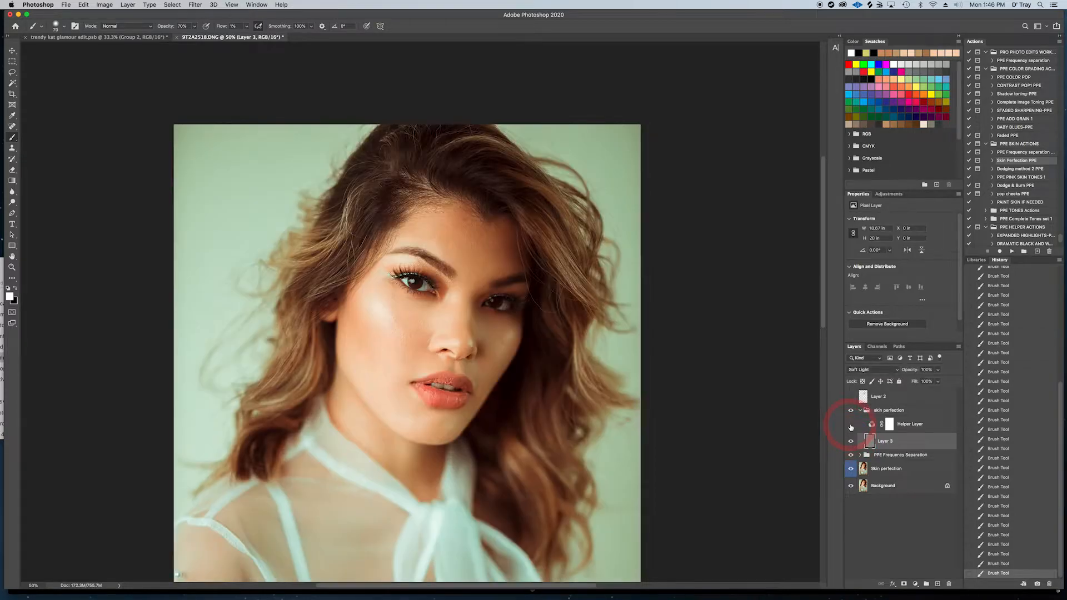
pyautogui.click(850, 443)
pyautogui.click(849, 443)
pyautogui.click(850, 443)
pyautogui.click(850, 443)
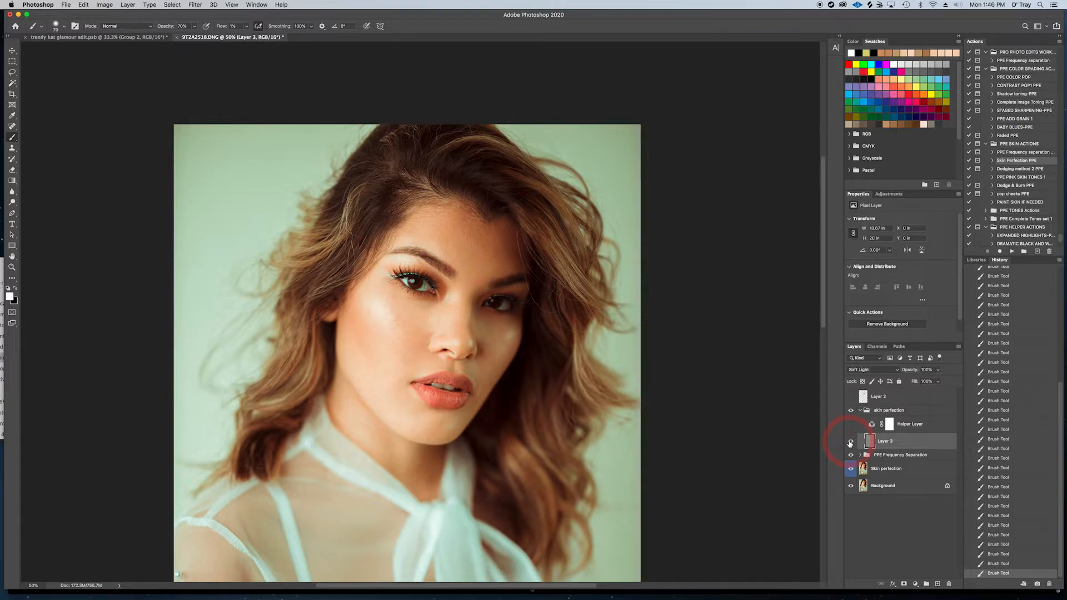
pyautogui.click(850, 425)
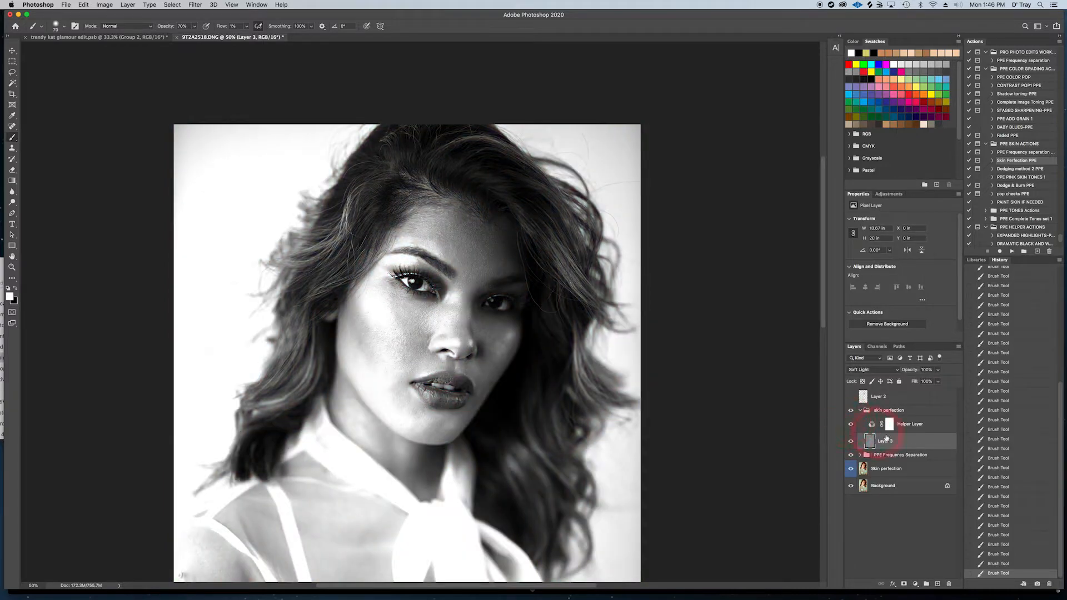
# Step: Lighten the skin from under the near eye across to the nose bridge with a white stroke, adjusting the brush size
pyautogui.press(']')
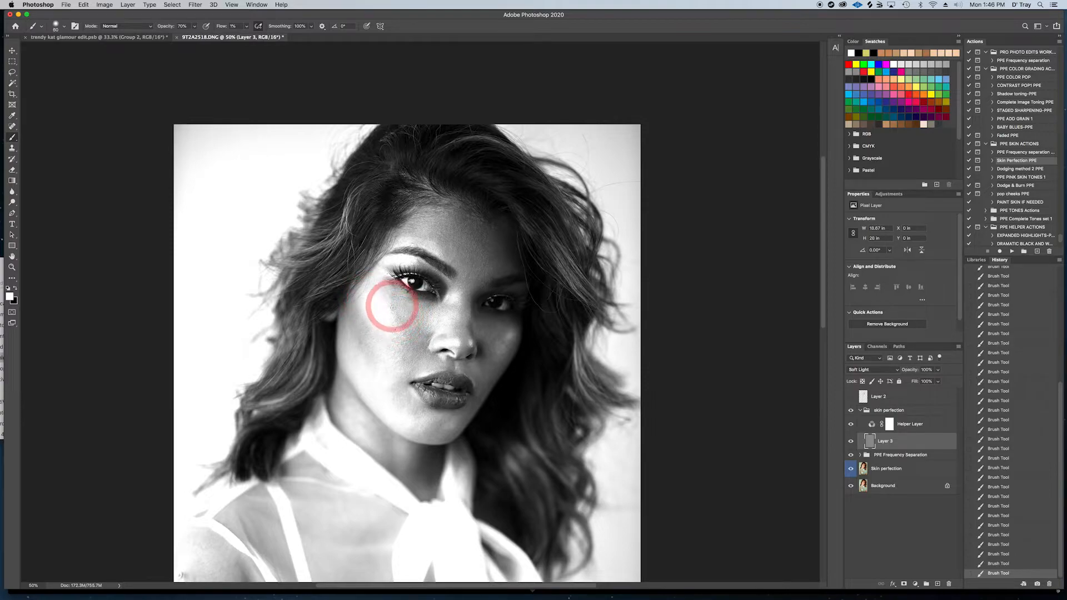
pyautogui.press('[')
pyautogui.press('[')
pyautogui.press(']')
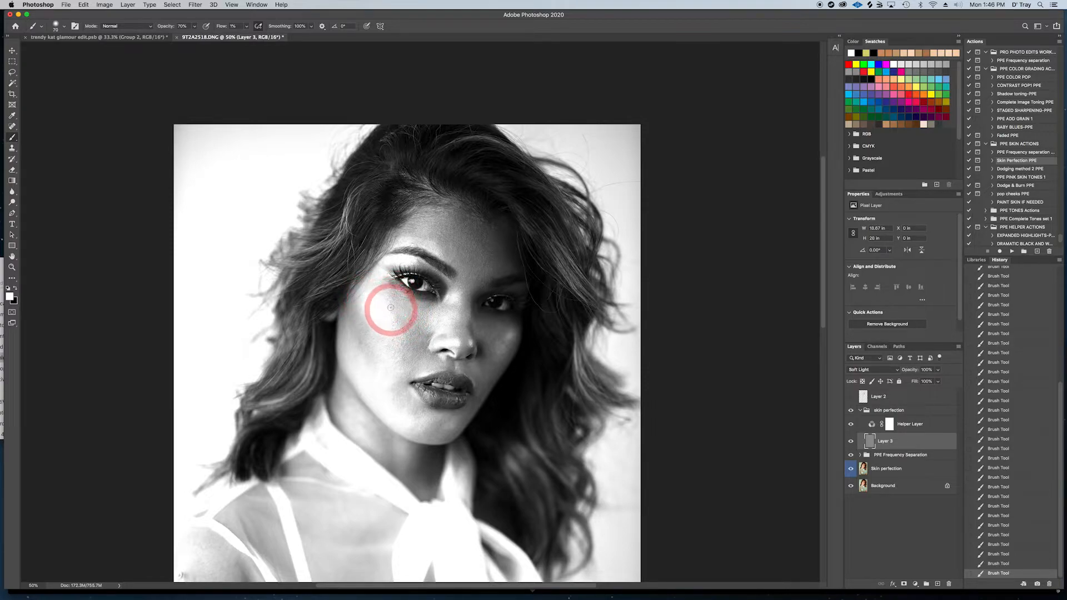
pyautogui.moveTo(408, 311)
pyautogui.mouseDown()
pyautogui.moveTo(428, 313)
pyautogui.moveTo(396, 316)
pyautogui.moveTo(417, 324)
pyautogui.moveTo(395, 419)
pyautogui.moveTo(395, 376)
pyautogui.moveTo(416, 411)
pyautogui.moveTo(388, 386)
pyautogui.moveTo(393, 376)
pyautogui.moveTo(398, 389)
pyautogui.moveTo(426, 334)
pyautogui.moveTo(424, 350)
pyautogui.moveTo(422, 329)
pyautogui.moveTo(410, 332)
pyautogui.moveTo(440, 291)
pyautogui.moveTo(452, 308)
pyautogui.mouseUp()
# Step: Enlarge the brush and paint white over the uneven tones from the forehead down to the near cheek, reducing the brush for smaller patches
pyautogui.press(']')
pyautogui.press(']')
pyautogui.press(']')
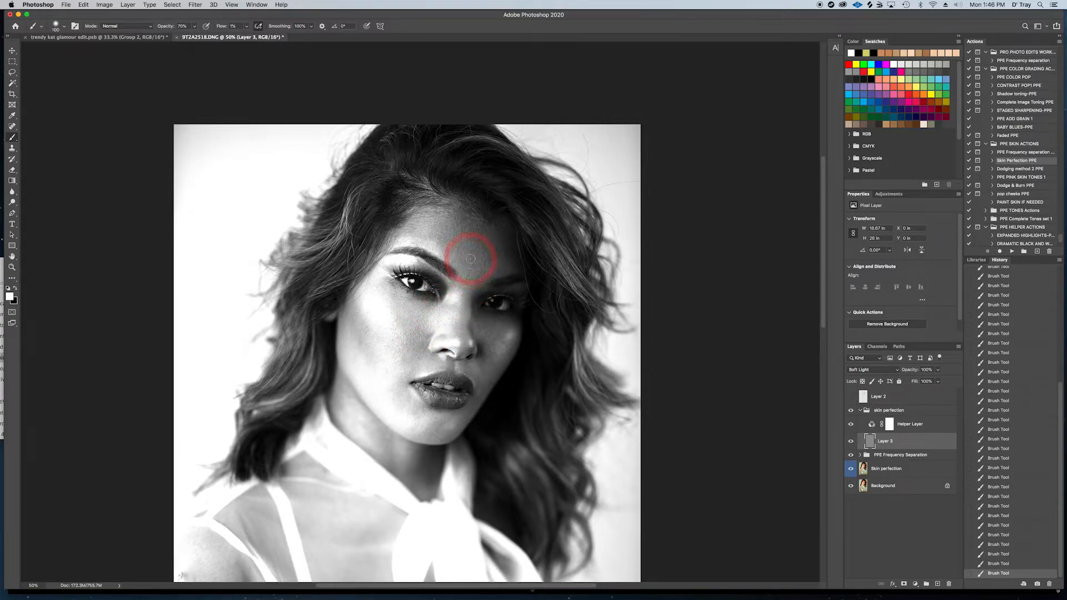
pyautogui.press(']')
pyautogui.press(']')
pyautogui.moveTo(468, 227)
pyautogui.mouseDown()
pyautogui.moveTo(426, 233)
pyautogui.moveTo(409, 251)
pyautogui.moveTo(411, 330)
pyautogui.moveTo(395, 300)
pyautogui.moveTo(397, 324)
pyautogui.moveTo(365, 347)
pyautogui.moveTo(361, 335)
pyautogui.moveTo(391, 398)
pyautogui.moveTo(361, 424)
pyautogui.moveTo(339, 408)
pyautogui.moveTo(412, 475)
pyautogui.moveTo(464, 462)
pyautogui.moveTo(312, 537)
pyautogui.moveTo(427, 397)
pyautogui.moveTo(424, 328)
pyautogui.moveTo(417, 347)
pyautogui.moveTo(428, 354)
pyautogui.moveTo(418, 348)
pyautogui.moveTo(430, 329)
pyautogui.moveTo(407, 363)
pyautogui.mouseUp()
pyautogui.press('[')
pyautogui.press('[')
pyautogui.press('[')
pyautogui.press('[')
pyautogui.press('[')
pyautogui.press('[')
pyautogui.press('[')
pyautogui.press('[')
pyautogui.press('[')
pyautogui.press(']')
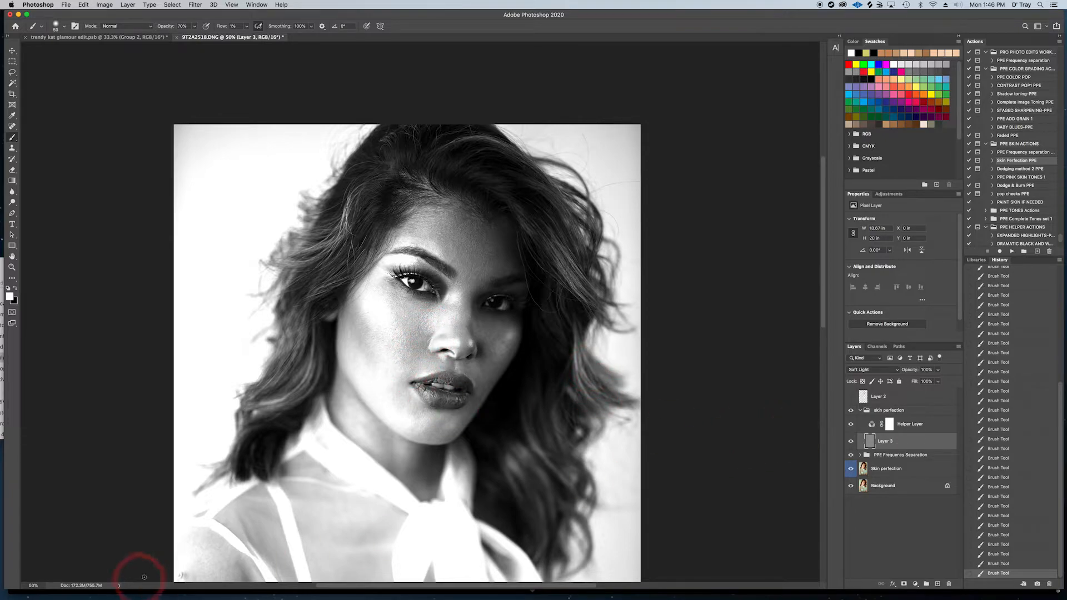
# Step: Compare the whole photo at 30% zoom with and without the dodging on Layer 3
pyautogui.click(33, 585)
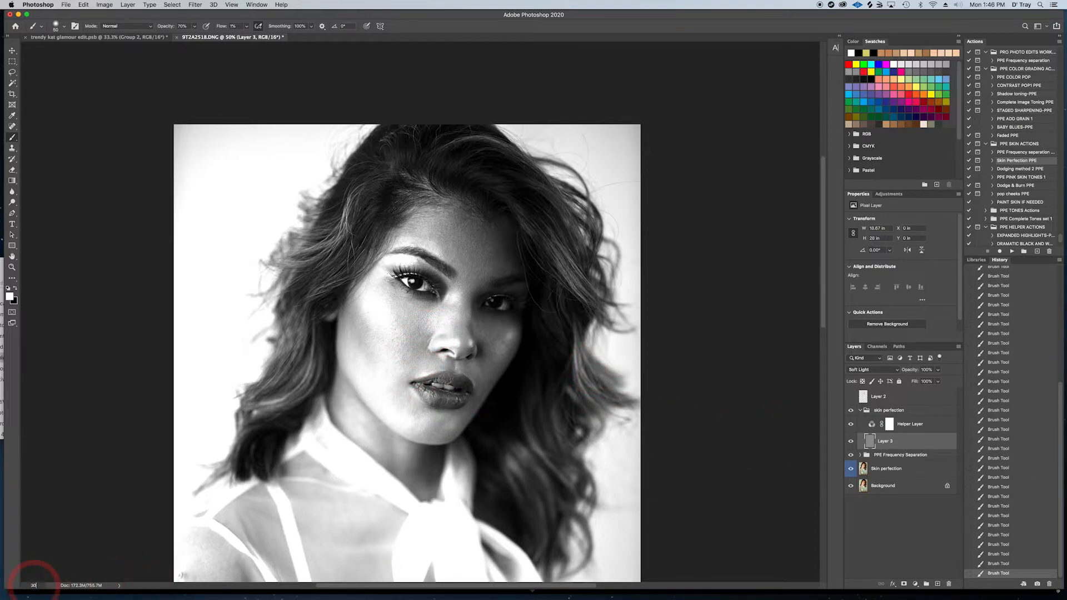
pyautogui.write('30')
pyautogui.press('Return')
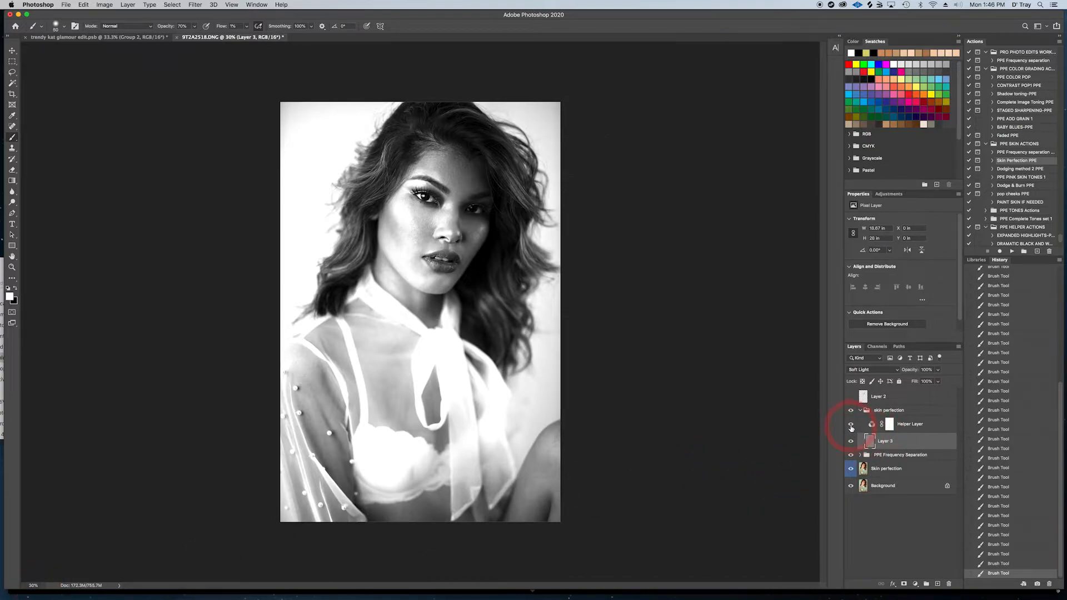
pyautogui.click(851, 442)
pyautogui.click(851, 441)
pyautogui.click(850, 442)
pyautogui.click(851, 442)
pyautogui.click(851, 442)
pyautogui.click(851, 442)
# Step: Hide the Helper Layer, check the Layer 3 dodging in colour, and collapse the skin perfection group
pyautogui.click(851, 425)
pyautogui.click(851, 441)
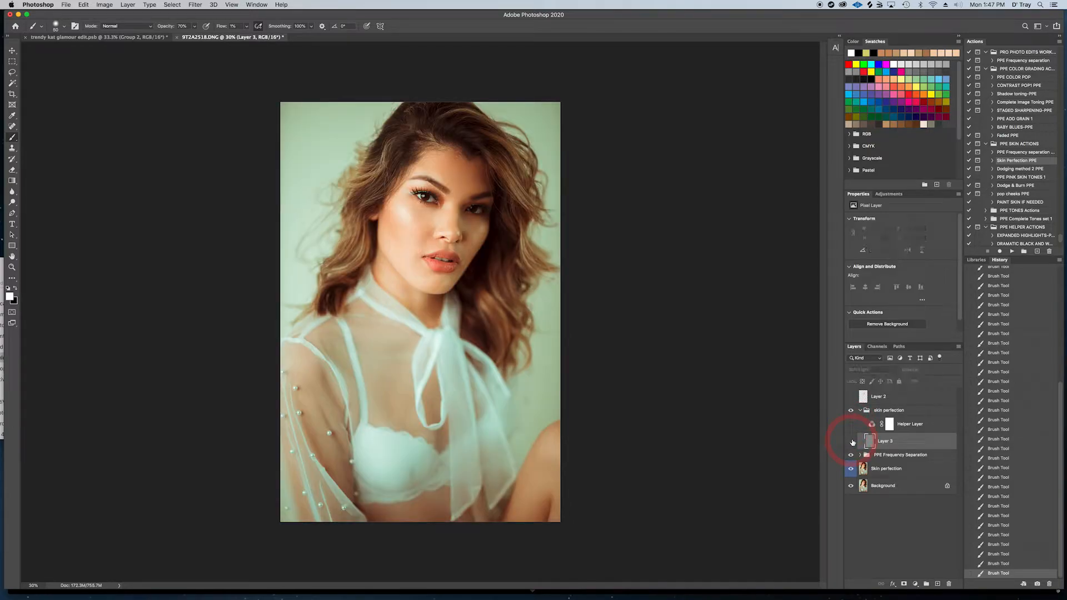
pyautogui.click(851, 442)
pyautogui.click(852, 442)
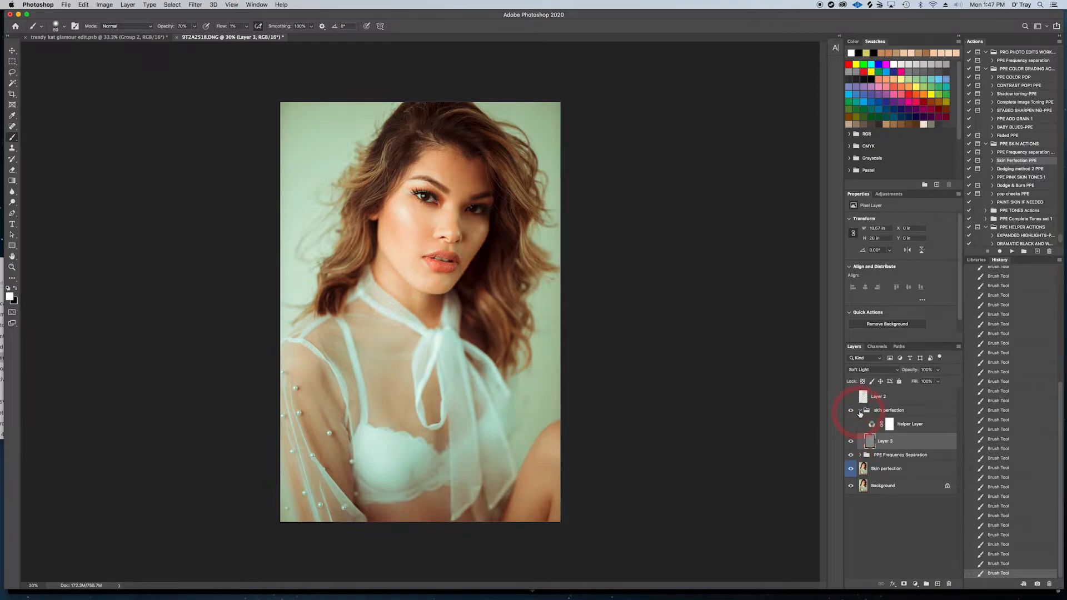
pyautogui.click(860, 411)
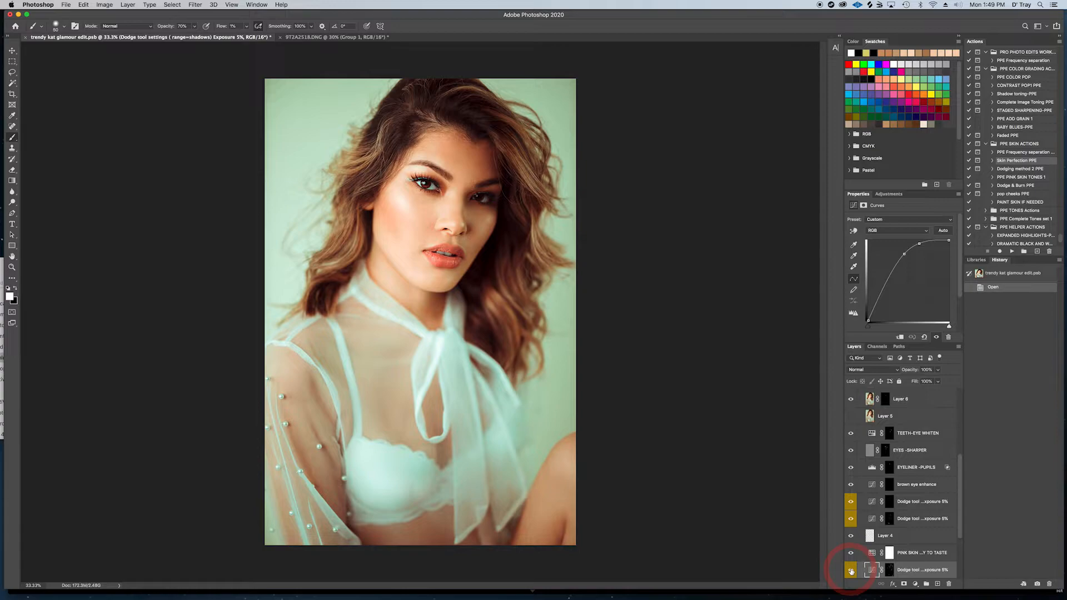
# Step: Compare the finished glamour edit with and without its dodge curves layer, and return to the portrait being retouched
pyautogui.click(850, 571)
pyautogui.click(850, 571)
pyautogui.click(319, 38)
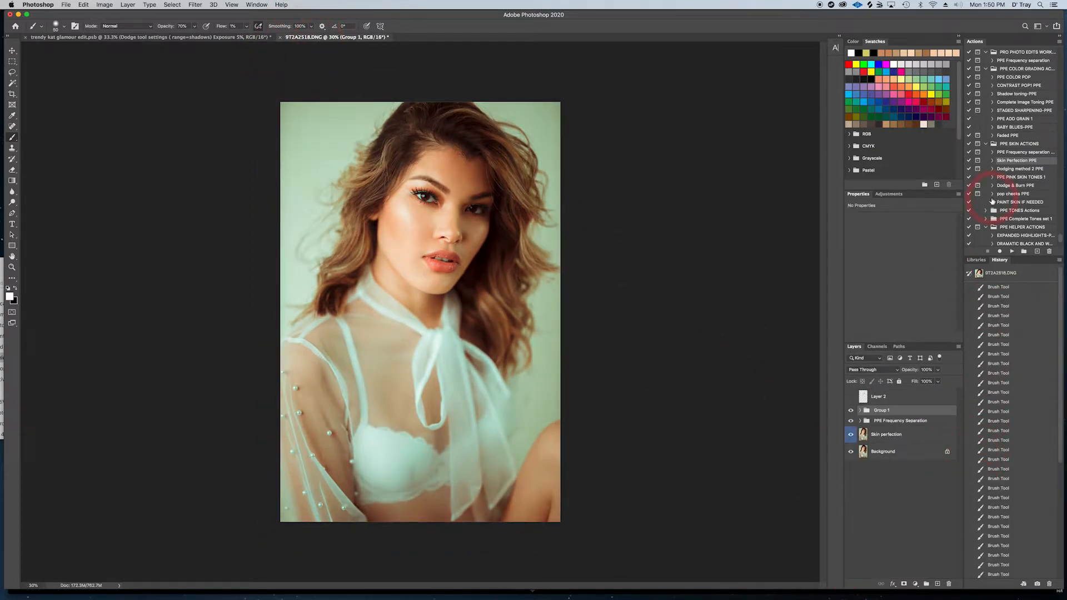
# Step: Run the Dodging method 2 PPE action, accepting the Dodge tool settings of Shadows range and 5% exposure
pyautogui.click(1009, 169)
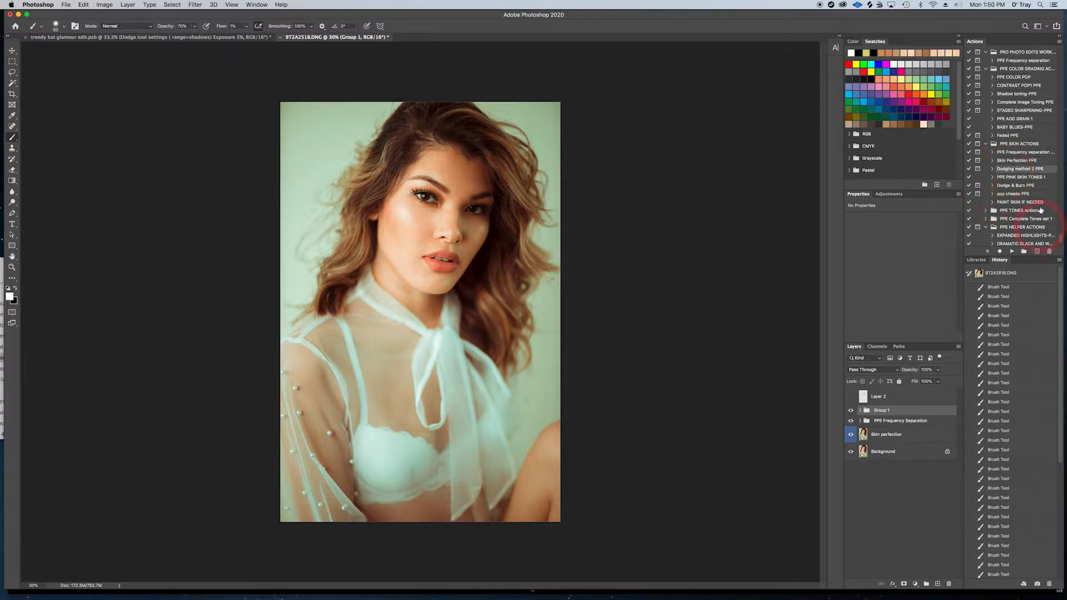
pyautogui.click(1012, 251)
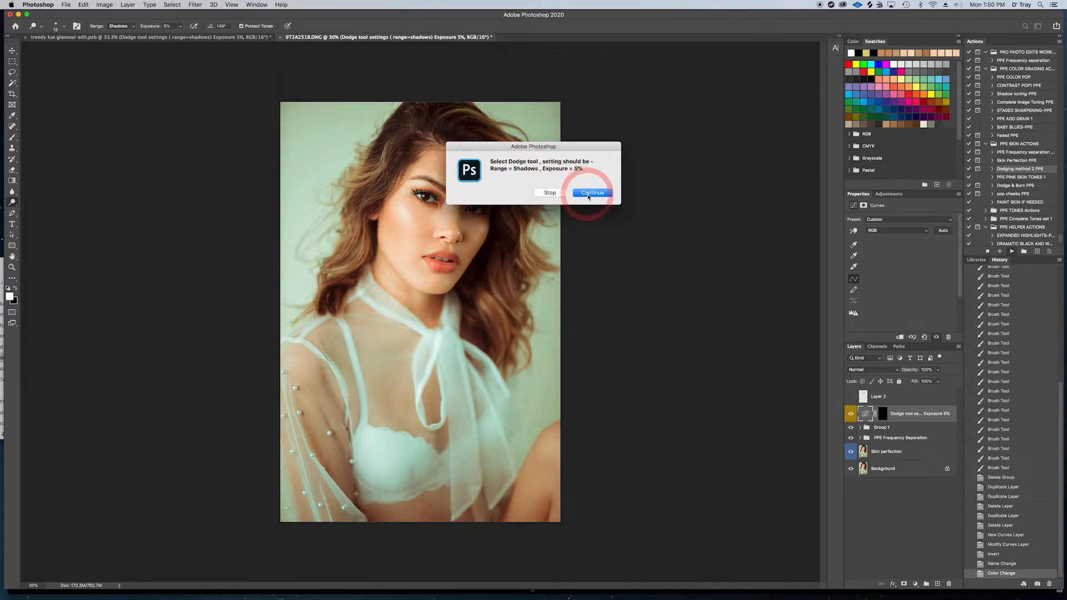
pyautogui.click(590, 193)
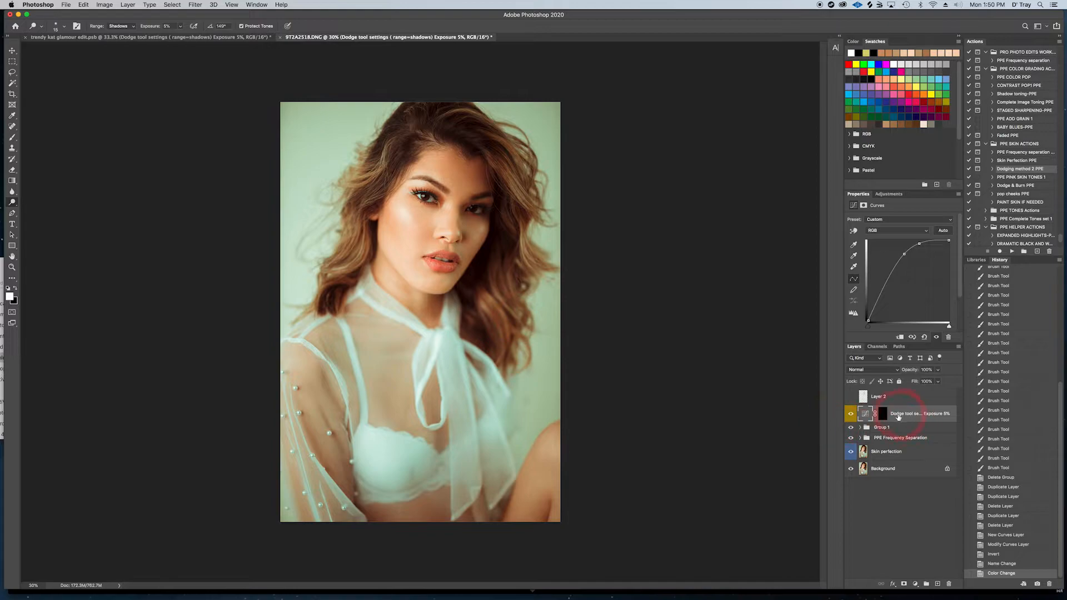
# Step: On the new dodge layer's mask, brighten the forehead down to the nose with a large Dodge brush at 50% zoom
pyautogui.click(882, 415)
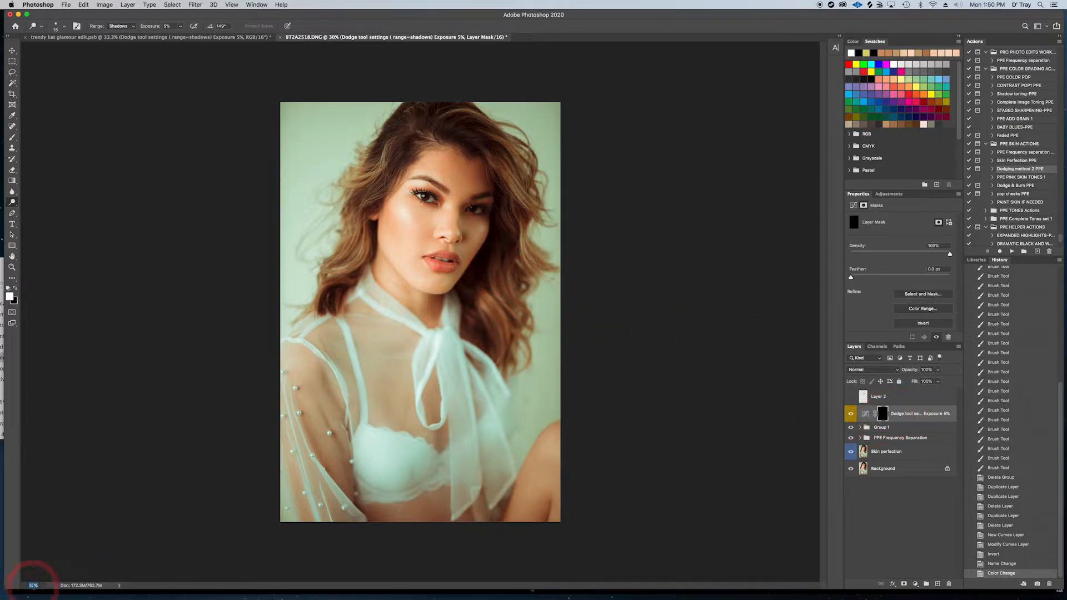
pyautogui.press('Return')
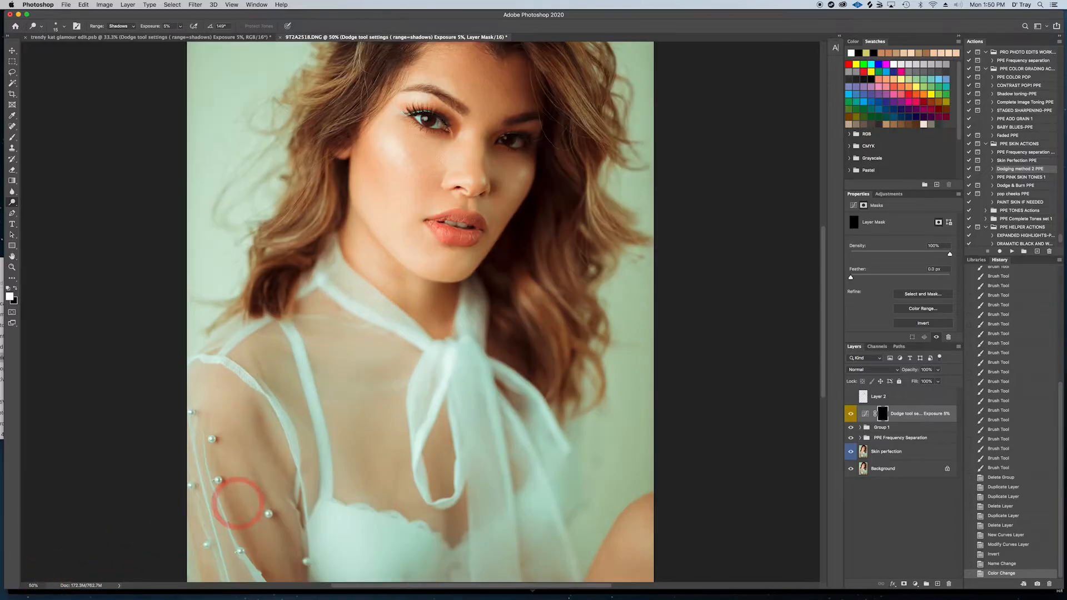
pyautogui.scroll(3, 430, 306)
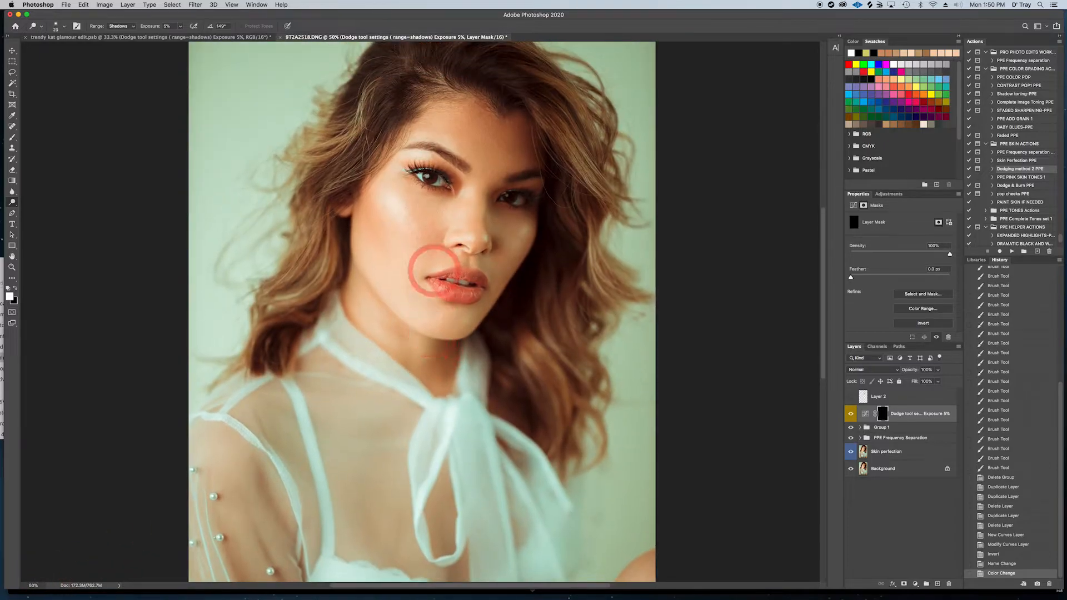
pyautogui.press(']')
pyautogui.press(']')
pyautogui.press(']')
pyautogui.press(']')
pyautogui.press(']')
pyautogui.press(']')
pyautogui.press(']')
pyautogui.press(']')
pyautogui.press(']')
pyautogui.press(']')
pyautogui.press(']')
pyautogui.press(']')
pyautogui.press(']')
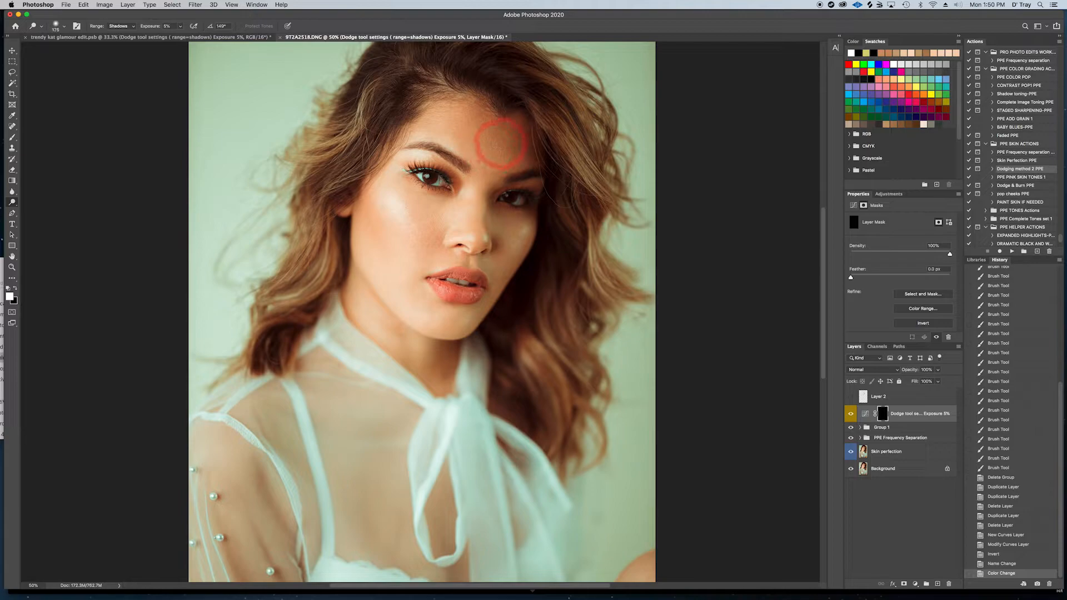
pyautogui.press('[')
pyautogui.press('[')
pyautogui.moveTo(475, 116)
pyautogui.mouseDown()
pyautogui.moveTo(515, 161)
pyautogui.moveTo(480, 121)
pyautogui.moveTo(486, 184)
pyautogui.moveTo(494, 142)
pyautogui.moveTo(473, 222)
pyautogui.mouseUp()
# Step: Reduce the Dodge brush and brighten the nose bridge and the area under the near eye
pyautogui.press('[')
pyautogui.press('[')
pyautogui.press('[')
pyautogui.moveTo(484, 167); pyautogui.dragTo(476, 237)
pyautogui.moveTo(479, 194)
pyautogui.mouseDown()
pyautogui.moveTo(443, 206)
pyautogui.moveTo(397, 185)
pyautogui.moveTo(439, 201)
pyautogui.moveTo(427, 204)
pyautogui.moveTo(385, 178)
pyautogui.moveTo(440, 209)
pyautogui.moveTo(397, 198)
pyautogui.moveTo(384, 180)
pyautogui.moveTo(412, 205)
pyautogui.mouseUp()
# Step: Dodge the far cheek beside the nose, and brighten the nose bridge down to its tip with a smaller brush
pyautogui.press(']')
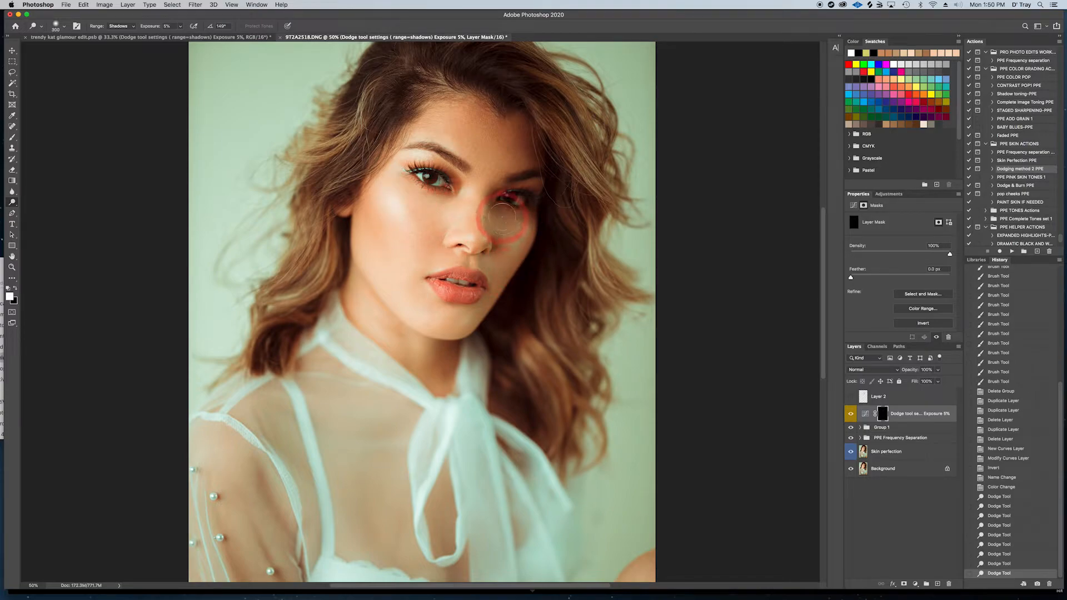
pyautogui.moveTo(500, 214)
pyautogui.mouseDown()
pyautogui.moveTo(529, 224)
pyautogui.moveTo(501, 212)
pyautogui.moveTo(542, 212)
pyautogui.moveTo(508, 221)
pyautogui.moveTo(496, 208)
pyautogui.moveTo(496, 218)
pyautogui.moveTo(474, 215)
pyautogui.moveTo(481, 173)
pyautogui.moveTo(476, 245)
pyautogui.mouseUp()
pyautogui.press('[')
pyautogui.press('[')
pyautogui.press('[')
pyautogui.press('[')
pyautogui.press('[')
pyautogui.press('[')
pyautogui.moveTo(479, 184)
pyautogui.mouseDown()
pyautogui.moveTo(477, 245)
pyautogui.moveTo(479, 236)
pyautogui.moveTo(443, 238)
pyautogui.moveTo(490, 242)
pyautogui.moveTo(458, 229)
pyautogui.moveTo(464, 252)
pyautogui.mouseUp()
pyautogui.press('[')
pyautogui.press('[')
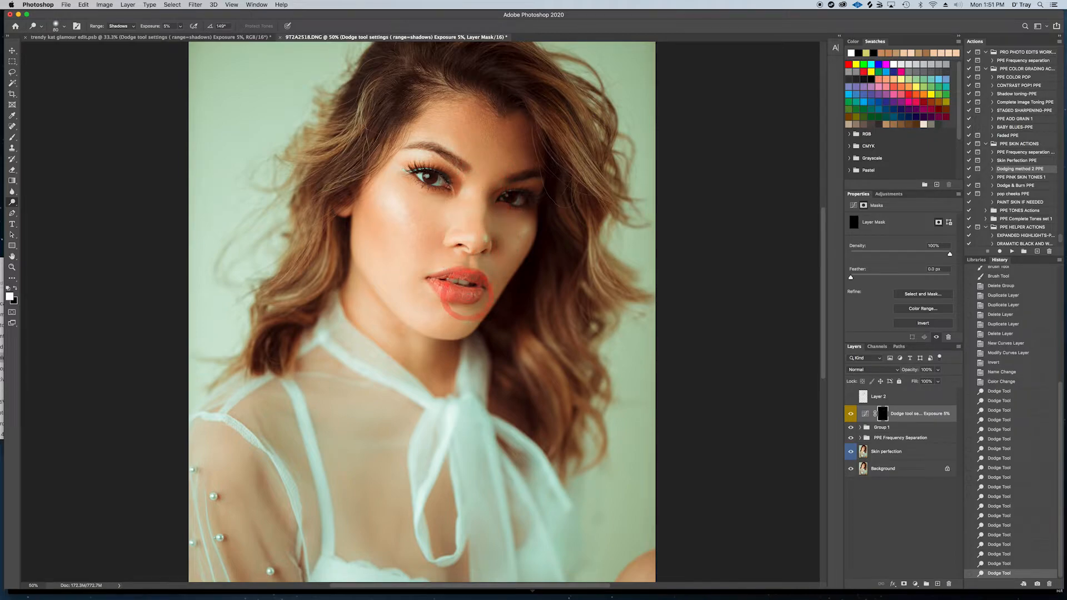
# Step: Dodge the lips up to the upper lip on the dodge layer's mask with a small brush
pyautogui.moveTo(468, 294)
pyautogui.mouseDown()
pyautogui.moveTo(440, 287)
pyautogui.moveTo(477, 297)
pyautogui.moveTo(441, 289)
pyautogui.moveTo(461, 275)
pyautogui.moveTo(447, 272)
pyautogui.moveTo(465, 272)
pyautogui.moveTo(478, 278)
pyautogui.moveTo(445, 273)
pyautogui.moveTo(450, 293)
pyautogui.moveTo(470, 294)
pyautogui.moveTo(442, 294)
pyautogui.moveTo(469, 300)
pyautogui.moveTo(439, 289)
pyautogui.moveTo(476, 302)
pyautogui.moveTo(452, 272)
pyautogui.mouseUp()
pyautogui.press('[')
pyautogui.press(']')
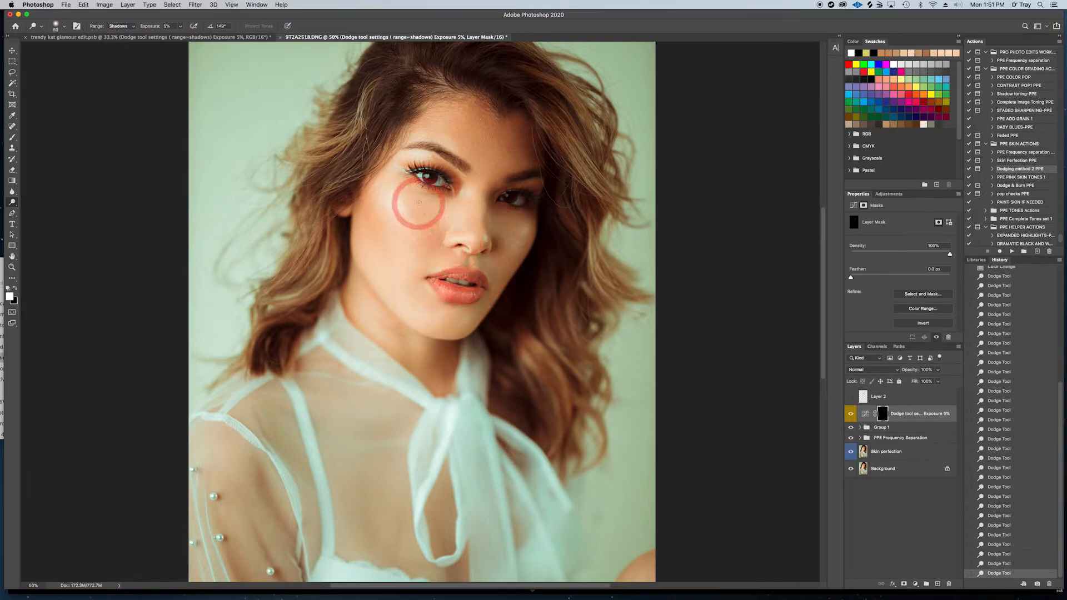
# Step: Enlarge the Dodge brush and brighten the near jawline and the cheek beside the mouth
pyautogui.press(']')
pyautogui.press(']')
pyautogui.press(']')
pyautogui.press(']')
pyautogui.press(']')
pyautogui.press(']')
pyautogui.press(']')
pyautogui.press(']')
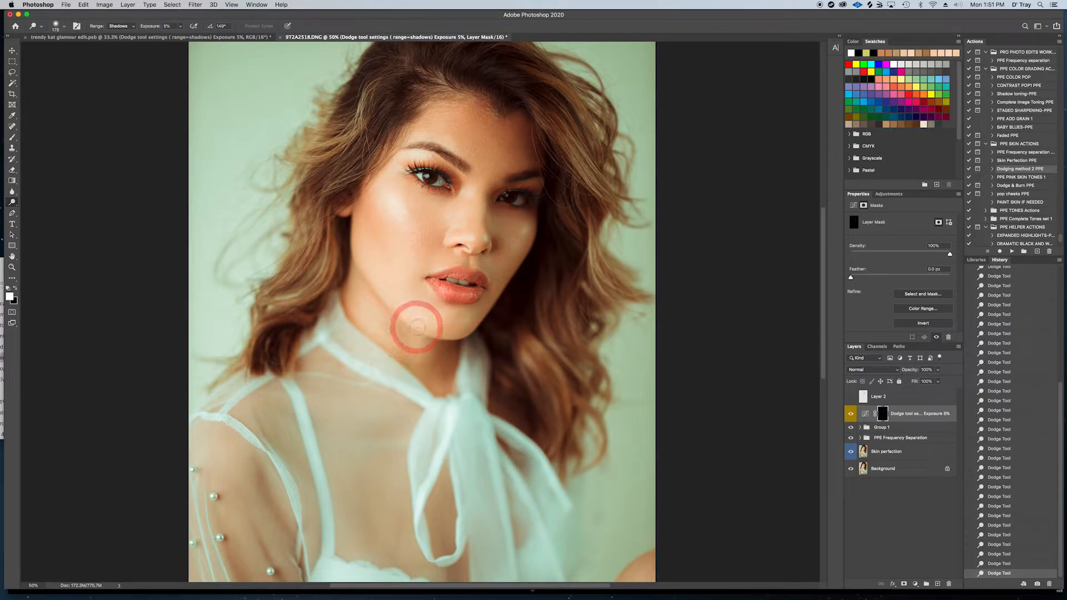
pyautogui.press('[')
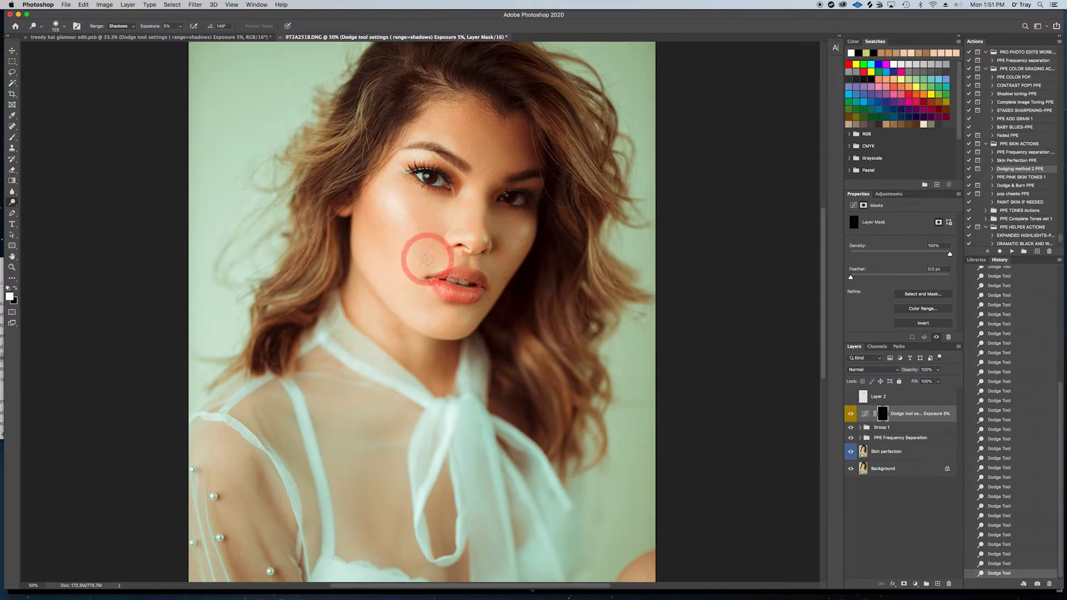
# Step: Dodge from the near cheek across the nose to the area under the far eye
pyautogui.moveTo(420, 219)
pyautogui.mouseDown()
pyautogui.moveTo(398, 177)
pyautogui.moveTo(388, 183)
pyautogui.moveTo(398, 188)
pyautogui.moveTo(382, 187)
pyautogui.moveTo(406, 182)
pyautogui.moveTo(438, 203)
pyautogui.moveTo(406, 201)
pyautogui.moveTo(428, 218)
pyautogui.moveTo(404, 212)
pyautogui.moveTo(443, 228)
pyautogui.moveTo(416, 232)
pyautogui.moveTo(432, 255)
pyautogui.moveTo(380, 259)
pyautogui.moveTo(400, 315)
pyautogui.moveTo(428, 345)
pyautogui.moveTo(462, 332)
pyautogui.moveTo(451, 329)
pyautogui.moveTo(506, 219)
pyautogui.moveTo(528, 214)
pyautogui.moveTo(499, 214)
pyautogui.mouseUp()
pyautogui.press(']')
pyautogui.press(']')
pyautogui.press('[')
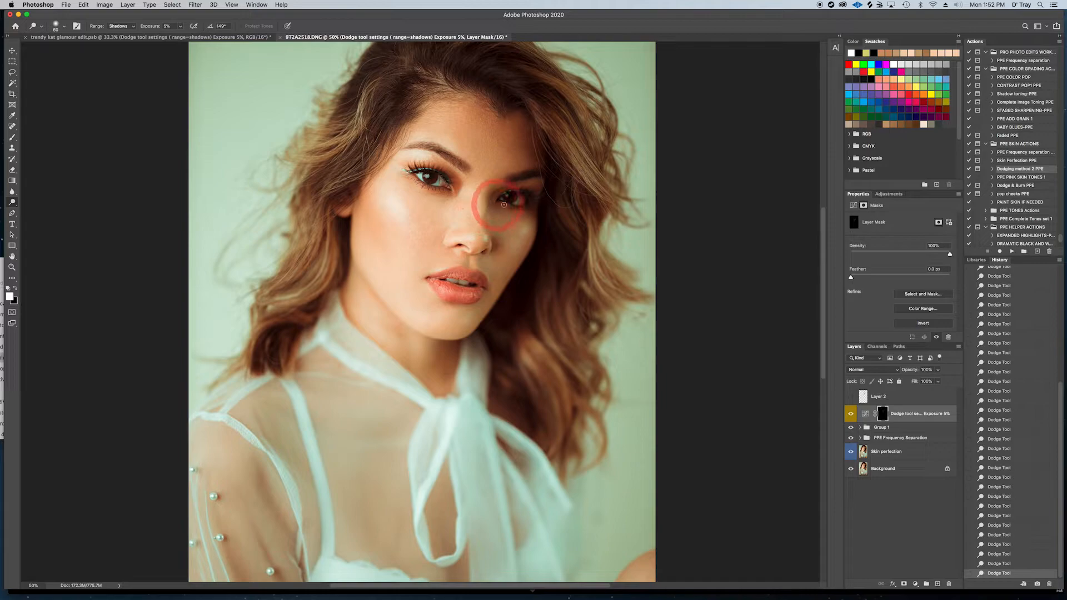
# Step: Brighten the far cheek down toward the corner of the mouth with a larger Dodge brush
pyautogui.press(']')
pyautogui.press(']')
pyautogui.press(']')
pyautogui.press(']')
pyautogui.press(']')
pyautogui.click(504, 249)
pyautogui.click(512, 261)
pyautogui.click(502, 279)
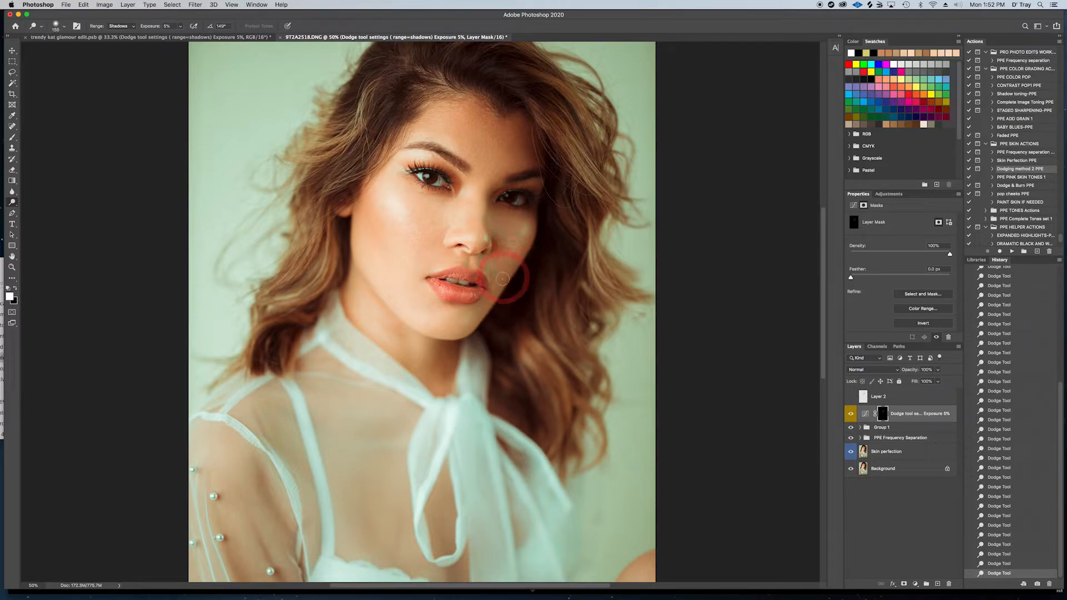
# Step: Dodge the skin under the nose and the far cheek beside the mouth, varying the brush size
pyautogui.click(480, 259)
pyautogui.press('[')
pyautogui.press('[')
pyautogui.press('[')
pyautogui.click(508, 271)
pyautogui.press(']')
pyautogui.click(504, 280)
pyautogui.press(']')
pyautogui.press(']')
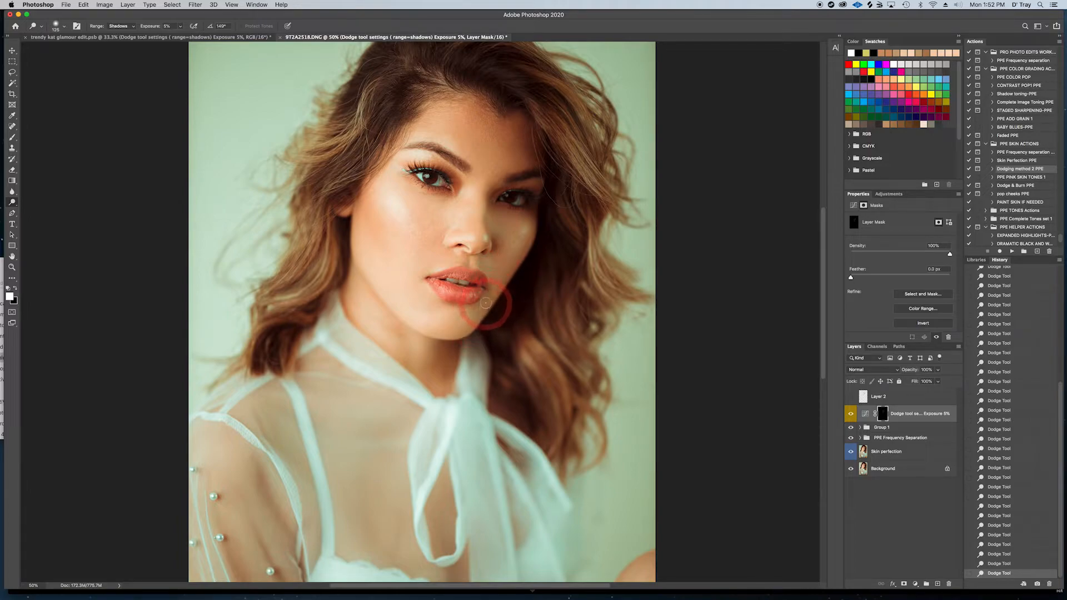
# Step: Brighten the chin and far jawline, and touch up the far cheek with a smaller Dodge brush
pyautogui.click(471, 318)
pyautogui.press('[')
pyautogui.press('[')
pyautogui.press('[')
pyautogui.press('[')
pyautogui.click(529, 254)
pyautogui.click(499, 289)
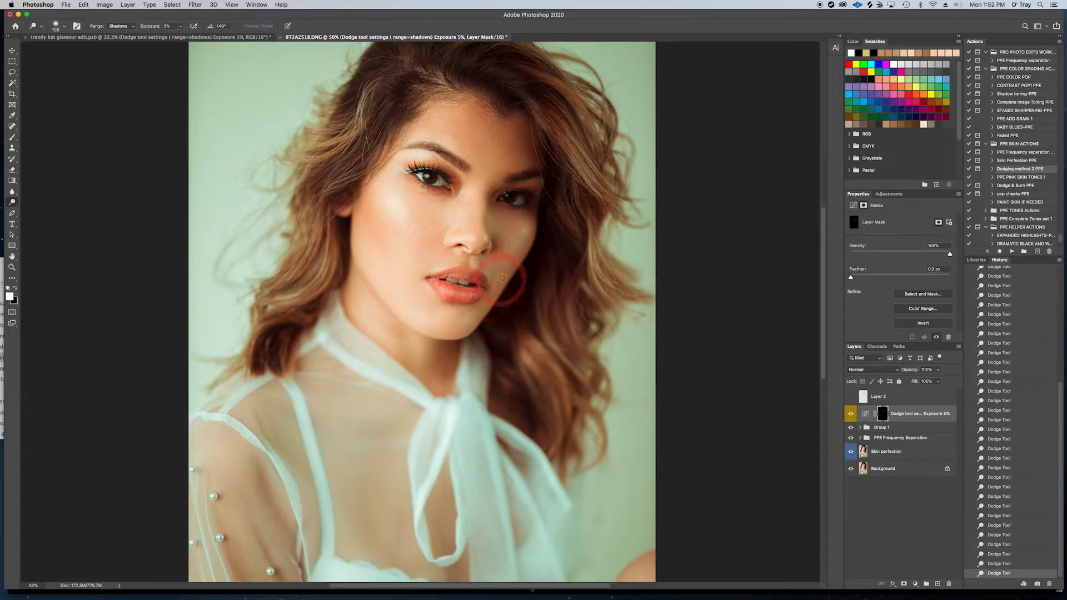
pyautogui.click(516, 277)
pyautogui.click(507, 286)
pyautogui.press(']')
pyautogui.click(478, 262)
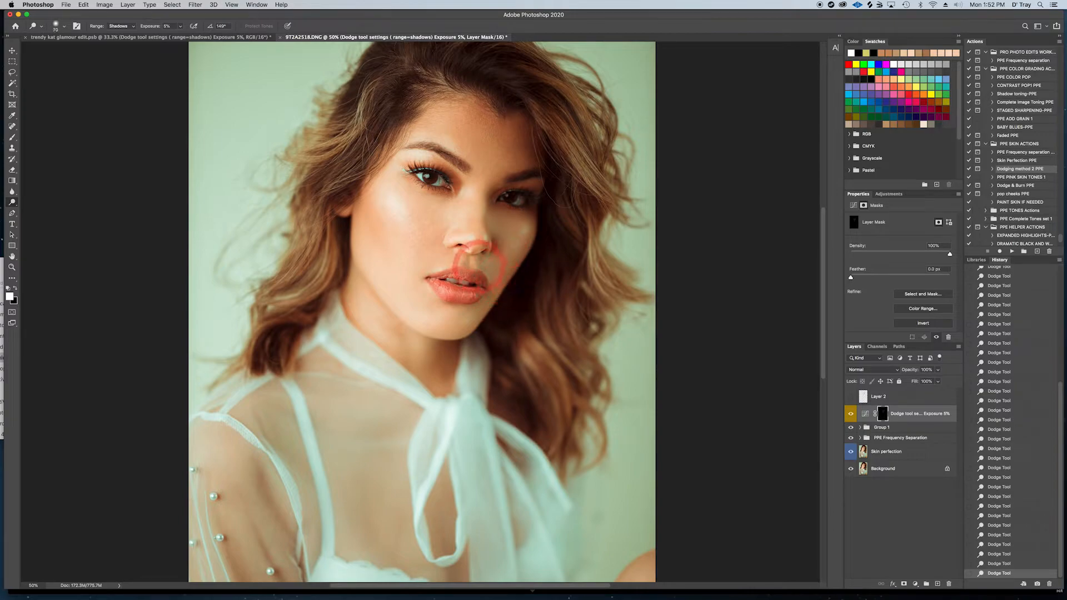
# Step: Dodge from the nose bridge up between the brows to the center of the forehead
pyautogui.click(481, 205)
pyautogui.press(']')
pyautogui.press(']')
pyautogui.press(']')
pyautogui.press(']')
pyautogui.click(486, 175)
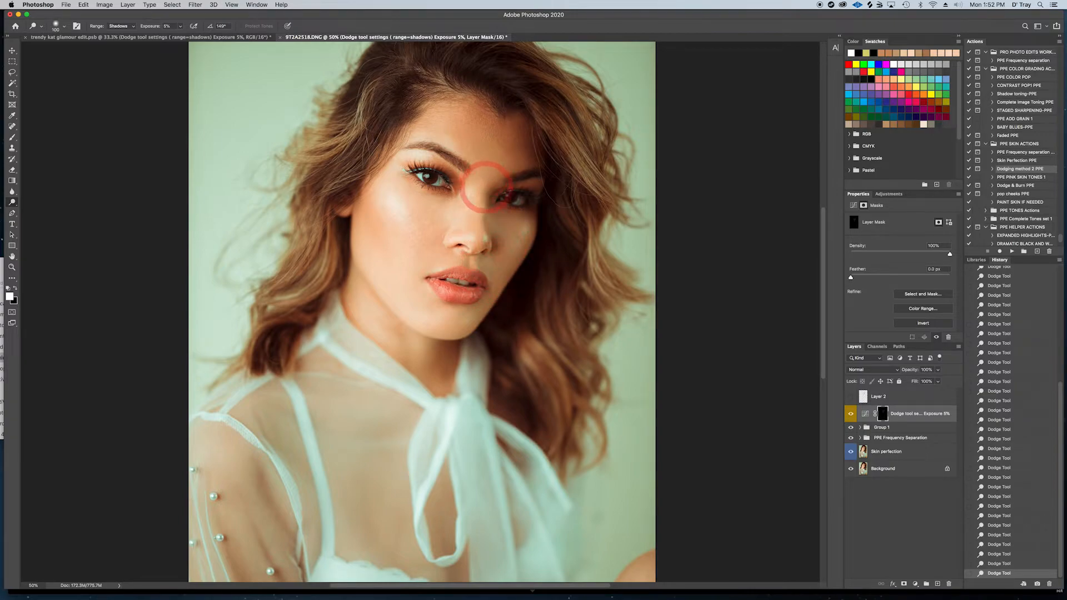
pyautogui.press('[')
pyautogui.press('[')
pyautogui.click(478, 155)
pyautogui.click(470, 141)
pyautogui.click(468, 122)
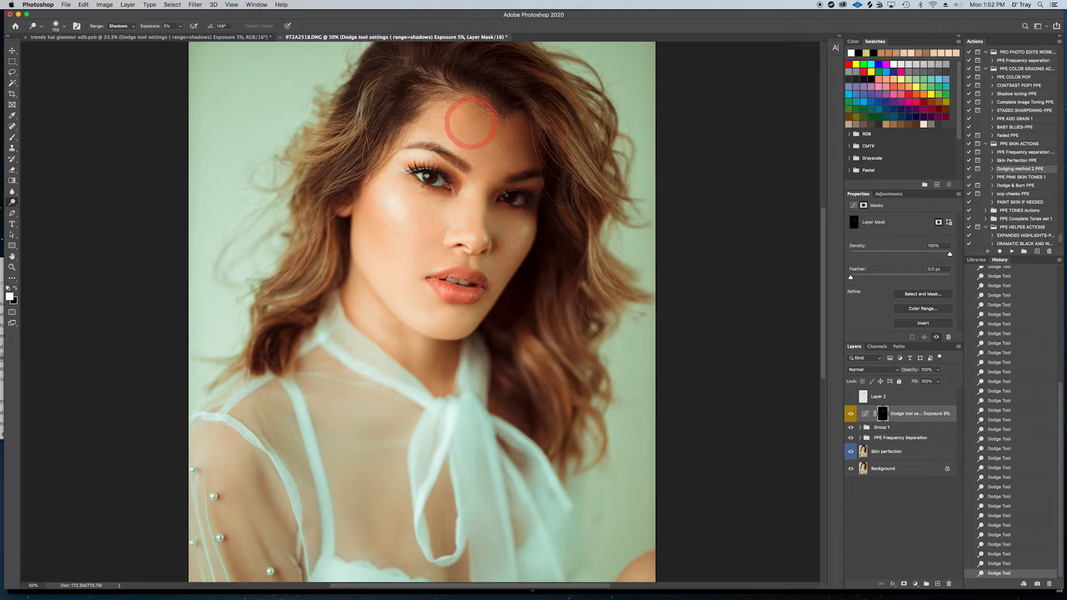
# Step: Enlarge the Dodge brush and build up the highlight from the mid-forehead down between the brows
pyautogui.click(471, 152)
pyautogui.press(']')
pyautogui.click(473, 123)
pyautogui.click(478, 145)
pyautogui.click(481, 169)
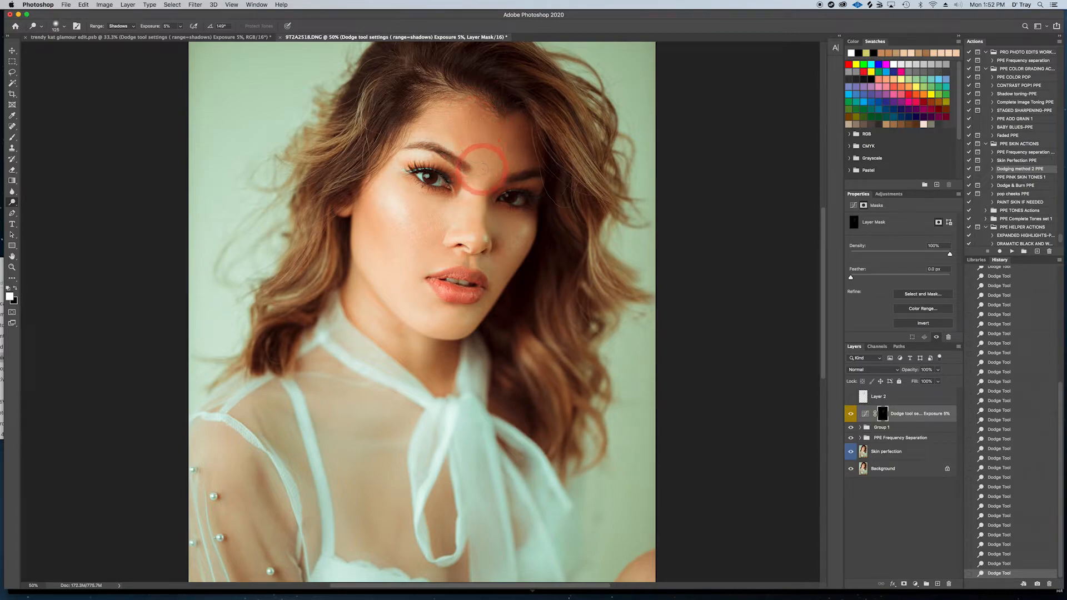
pyautogui.click(483, 166)
pyautogui.press(']')
pyautogui.click(486, 176)
# Step: Reduce the Dodge brush and brighten the nose, the inner corner of the near eye and the outer end of the near brow
pyautogui.press('[')
pyautogui.press('[')
pyautogui.press('[')
pyautogui.press('[')
pyautogui.press('[')
pyautogui.click(468, 233)
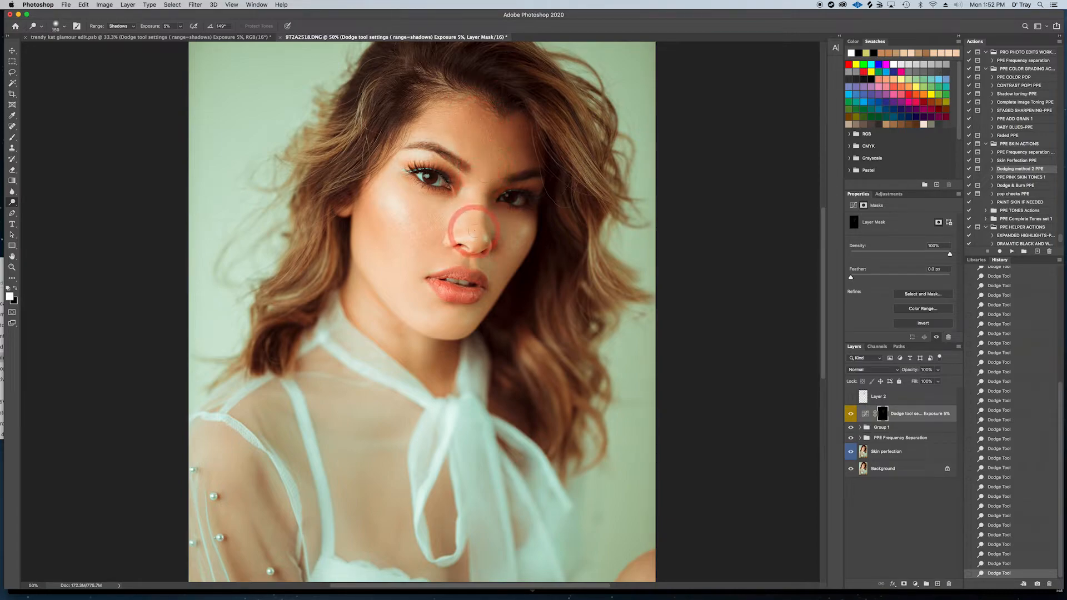
pyautogui.click(463, 195)
pyautogui.click(452, 204)
pyautogui.click(451, 169)
pyautogui.click(401, 151)
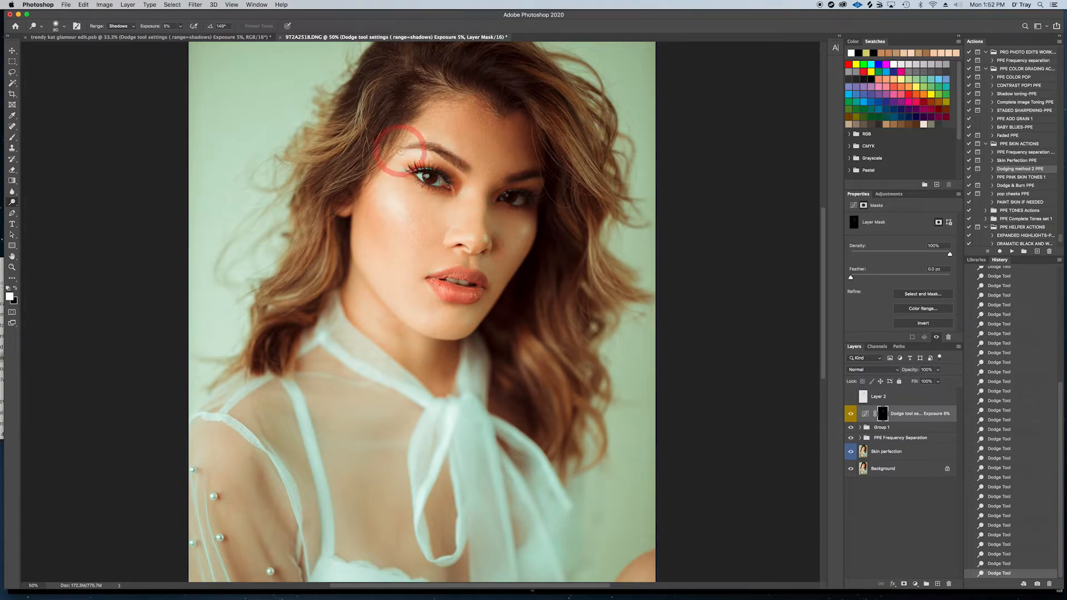
# Step: Dodge the forehead above the near brow and up toward the hairline
pyautogui.click(459, 135)
pyautogui.click(464, 146)
pyautogui.click(470, 164)
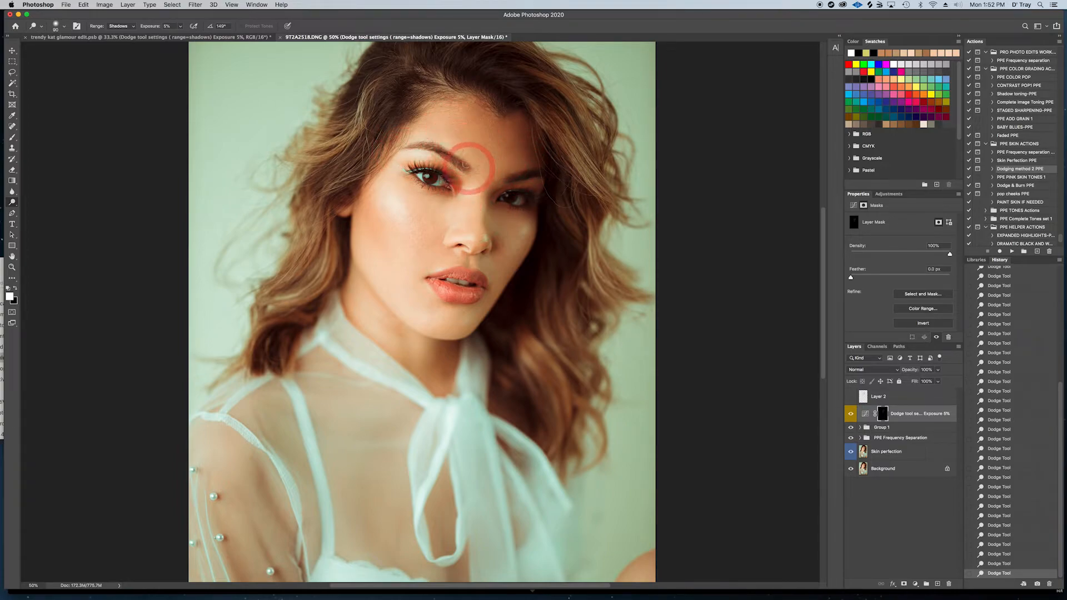
pyautogui.click(460, 143)
pyautogui.click(457, 142)
pyautogui.click(457, 124)
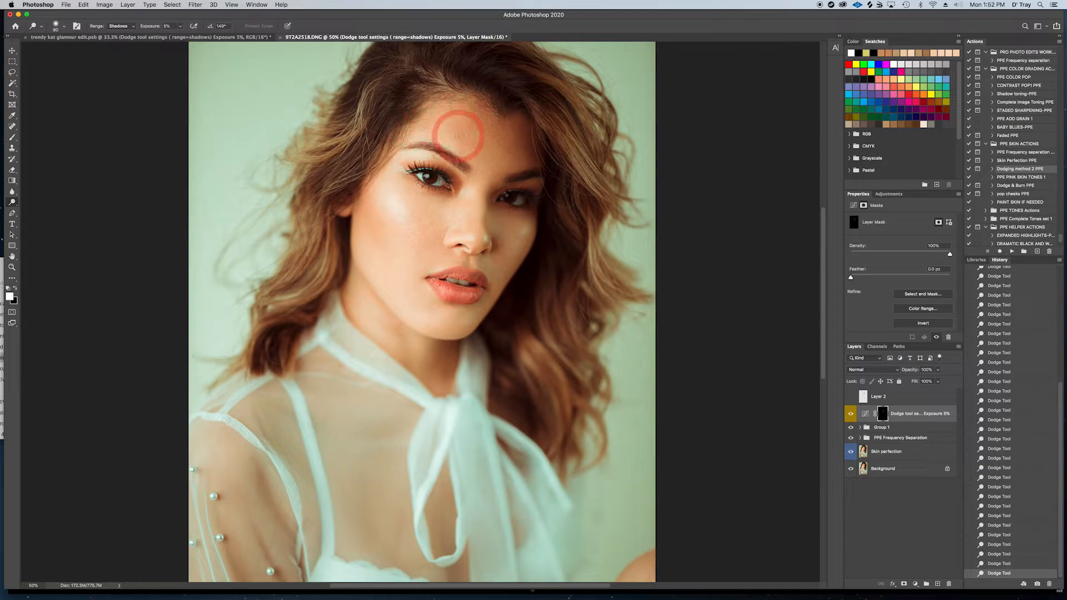
pyautogui.click(472, 107)
pyautogui.click(480, 118)
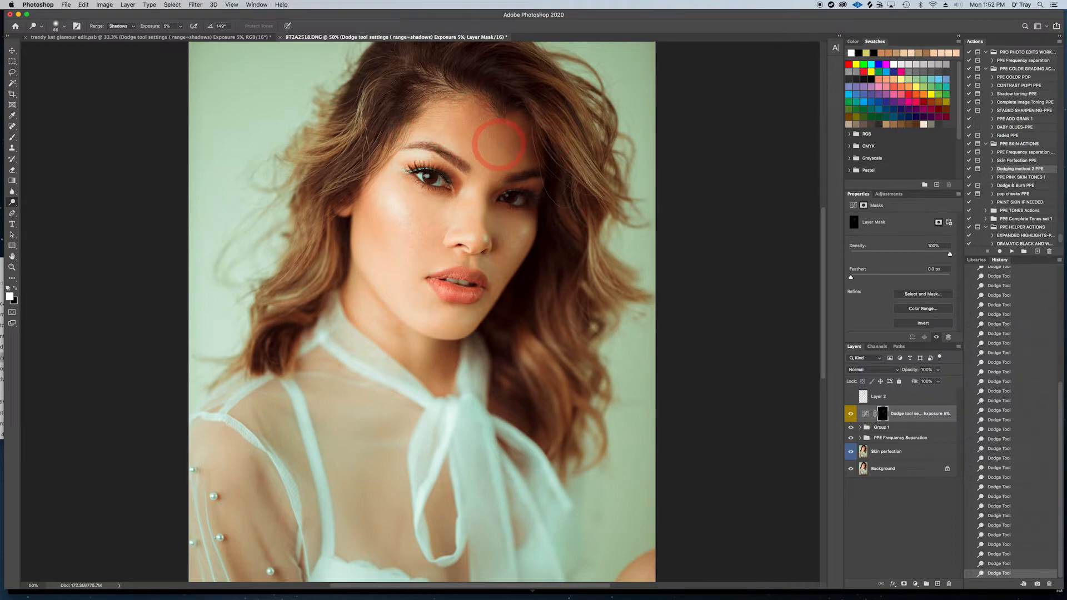
# Step: Brighten the forehead above the far brow with the Dodge tool
pyautogui.press(']')
pyautogui.press(']')
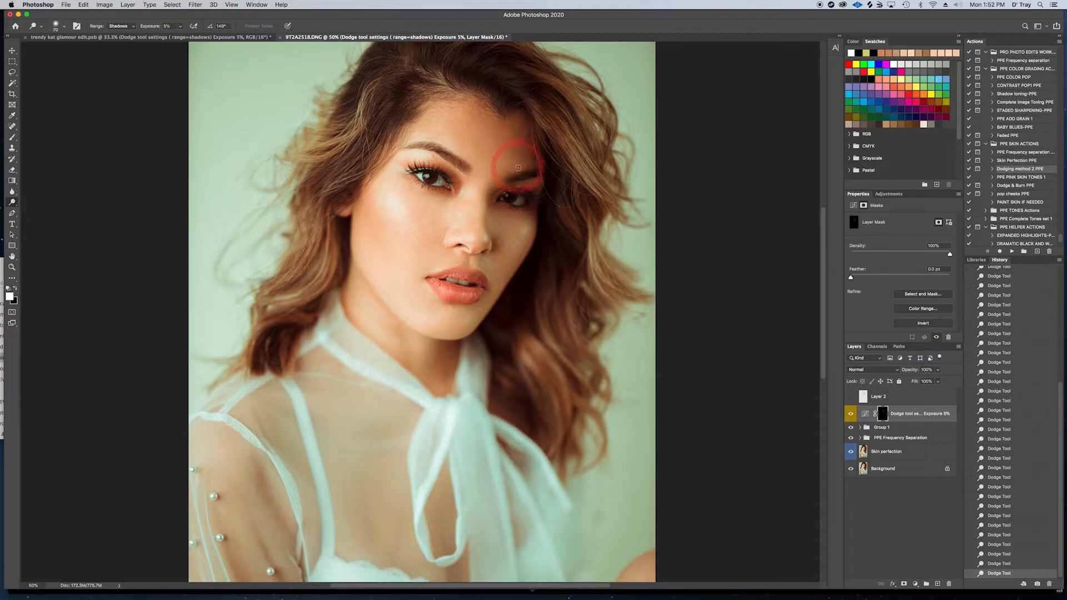
pyautogui.click(510, 153)
pyautogui.moveTo(513, 145); pyautogui.dragTo(497, 147)
# Step: Enlarge the Dodge brush and brighten the raised leg in the lower part of the portrait
pyautogui.click(448, 231)
pyautogui.moveTo(448, 231)
pyautogui.mouseDown()
pyautogui.moveTo(429, 243)
pyautogui.moveTo(426, 289)
pyautogui.moveTo(416, 276)
pyautogui.moveTo(428, 296)
pyautogui.moveTo(420, 277)
pyautogui.moveTo(412, 287)
pyautogui.moveTo(427, 305)
pyautogui.moveTo(420, 281)
pyautogui.moveTo(412, 296)
pyautogui.moveTo(445, 309)
pyautogui.moveTo(439, 357)
pyautogui.moveTo(382, 322)
pyautogui.moveTo(399, 334)
pyautogui.moveTo(401, 316)
pyautogui.moveTo(401, 337)
pyautogui.moveTo(376, 319)
pyautogui.moveTo(407, 341)
pyautogui.moveTo(377, 317)
pyautogui.moveTo(405, 331)
pyautogui.moveTo(374, 300)
pyautogui.moveTo(417, 366)
pyautogui.moveTo(405, 353)
pyautogui.moveTo(405, 368)
pyautogui.moveTo(444, 376)
pyautogui.mouseUp()
pyautogui.press(']')
pyautogui.press(']')
pyautogui.scroll(-8, 444, 376)
pyautogui.hscroll(2, 412, 350)
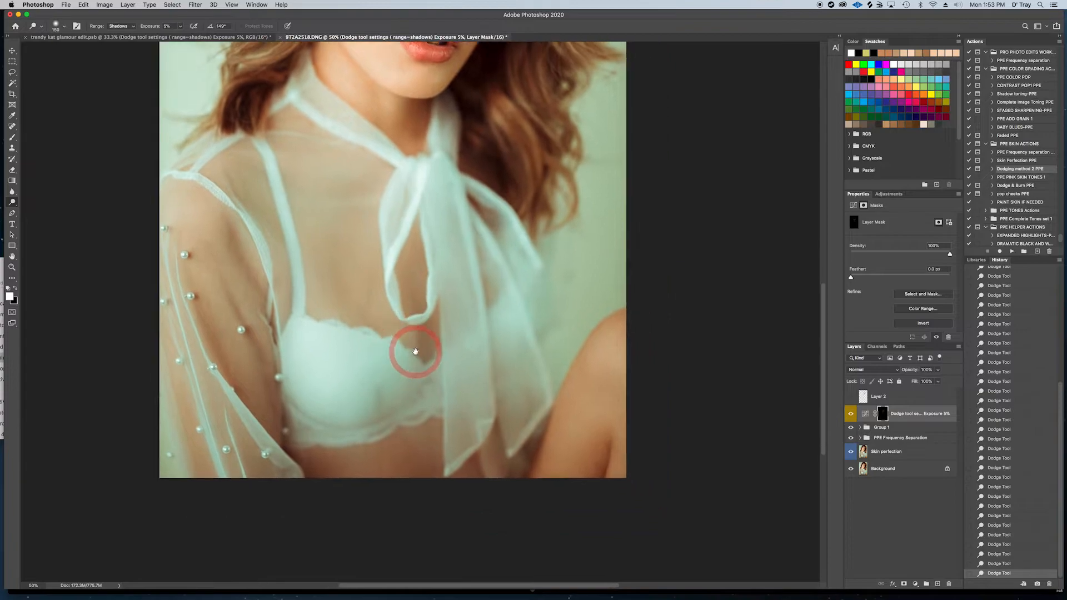
pyautogui.press(']')
pyautogui.moveTo(614, 475)
pyautogui.mouseDown()
pyautogui.moveTo(585, 436)
pyautogui.moveTo(577, 481)
pyautogui.moveTo(589, 460)
pyautogui.moveTo(587, 493)
pyautogui.moveTo(583, 458)
pyautogui.moveTo(597, 475)
pyautogui.moveTo(582, 451)
pyautogui.moveTo(593, 490)
pyautogui.moveTo(572, 447)
pyautogui.moveTo(593, 439)
pyautogui.moveTo(570, 477)
pyautogui.moveTo(571, 452)
pyautogui.moveTo(552, 445)
pyautogui.moveTo(616, 431)
pyautogui.moveTo(605, 449)
pyautogui.mouseUp()
# Step: Resize the Dodge brush and touch up the exposed skin on the lower body
pyautogui.press('[')
pyautogui.press('[')
pyautogui.press('[')
pyautogui.press(']')
pyautogui.moveTo(518, 339); pyautogui.dragTo(519, 512)
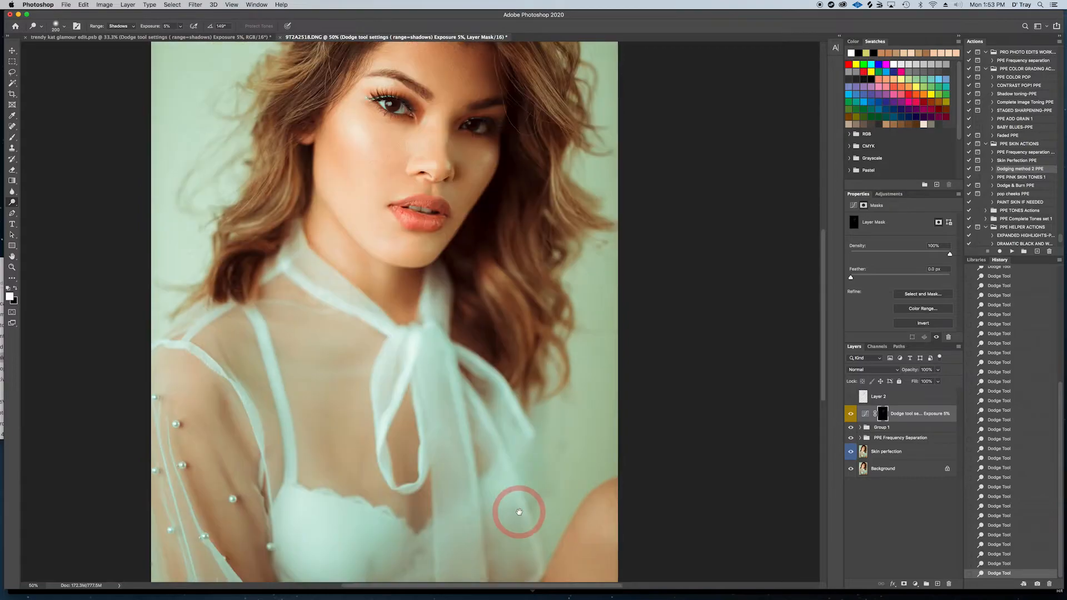
pyautogui.moveTo(484, 214); pyautogui.dragTo(489, 382)
pyautogui.moveTo(509, 426)
pyautogui.mouseDown()
pyautogui.moveTo(508, 323)
pyautogui.moveTo(528, 305)
pyautogui.moveTo(527, 234)
pyautogui.mouseUp()
pyautogui.moveTo(379, 517); pyautogui.dragTo(382, 487)
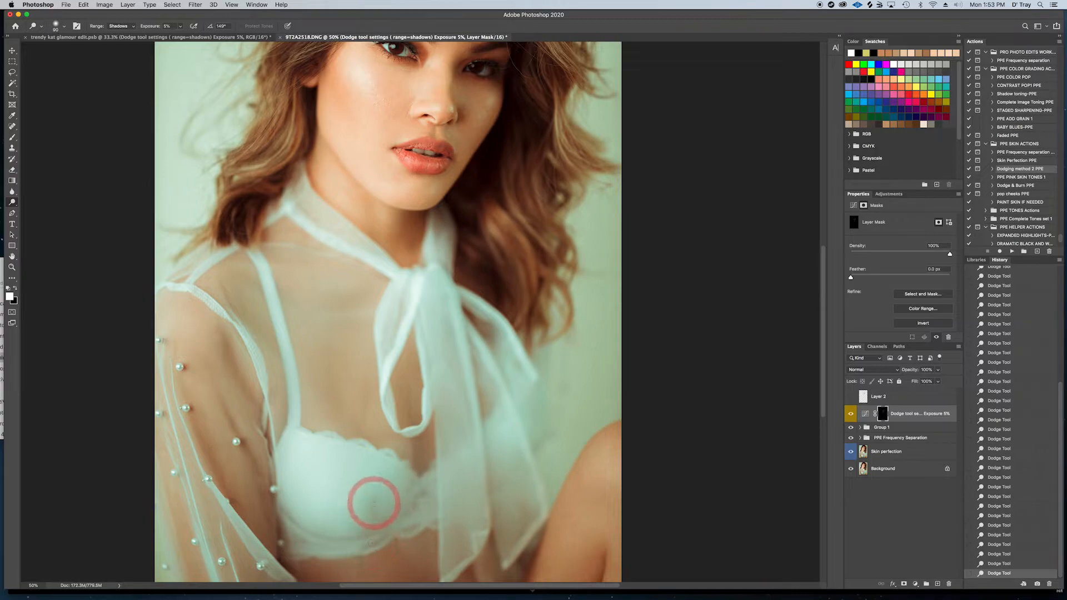
# Step: Compare the portrait with and without the dodge layer by toggling its visibility
pyautogui.moveTo(518, 379); pyautogui.dragTo(546, 372)
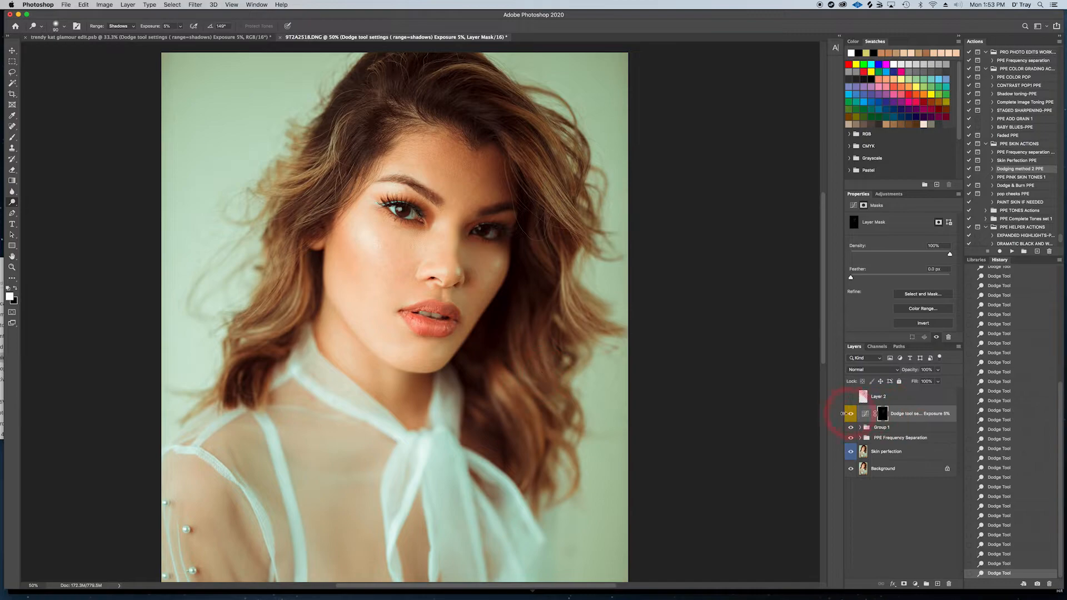
pyautogui.click(850, 415)
pyautogui.click(850, 414)
pyautogui.click(850, 414)
pyautogui.click(851, 414)
pyautogui.click(850, 415)
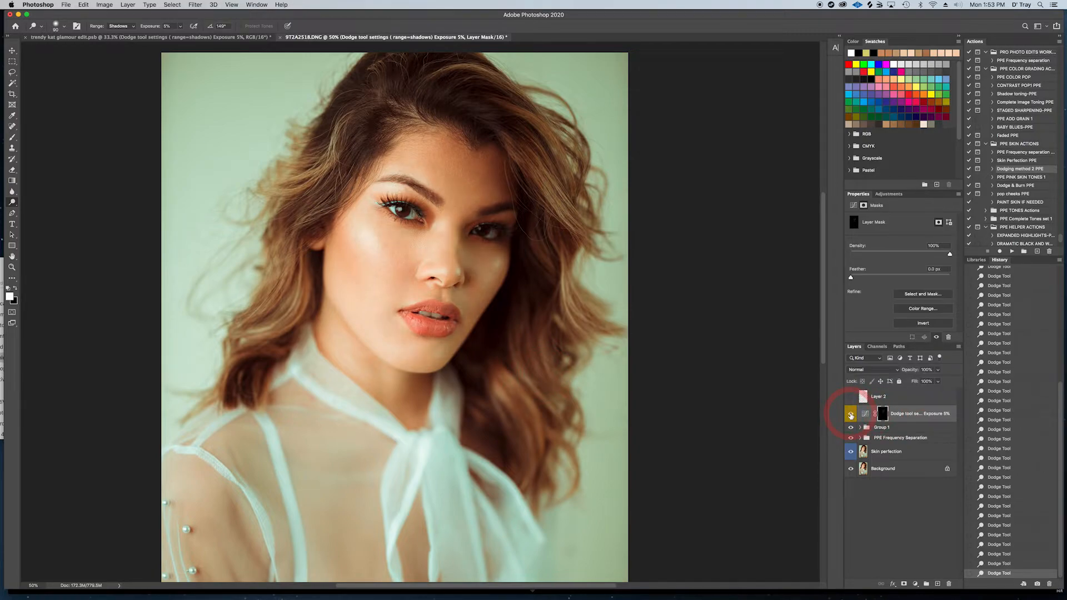
pyautogui.click(850, 414)
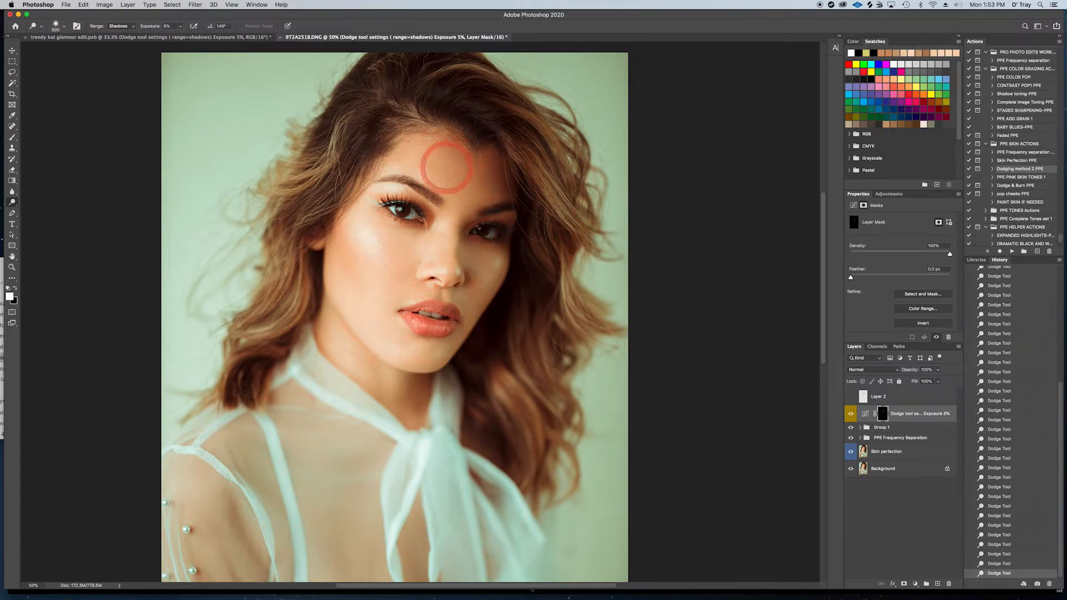
# Step: Reduce the Dodge brush size over the forehead
pyautogui.press('[')
pyautogui.press('[')
pyautogui.press('[')
pyautogui.press('[')
pyautogui.press('[')
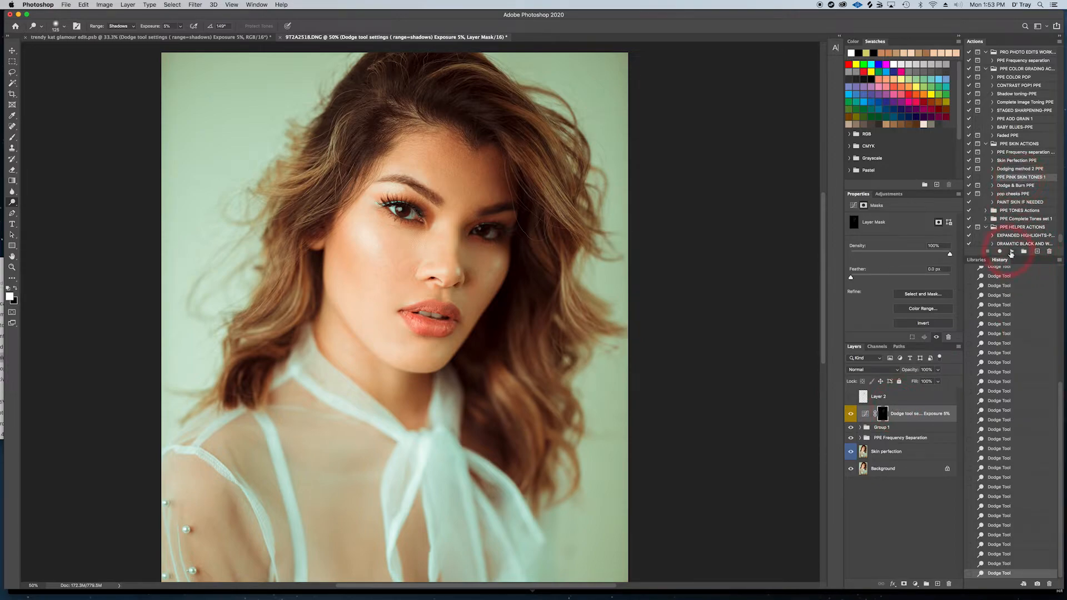
# Step: Run the PPE PINK SKIN TONES 1 action and toggle the resulting layer's visibility to compare the skin tone
pyautogui.click(1012, 252)
pyautogui.click(853, 415)
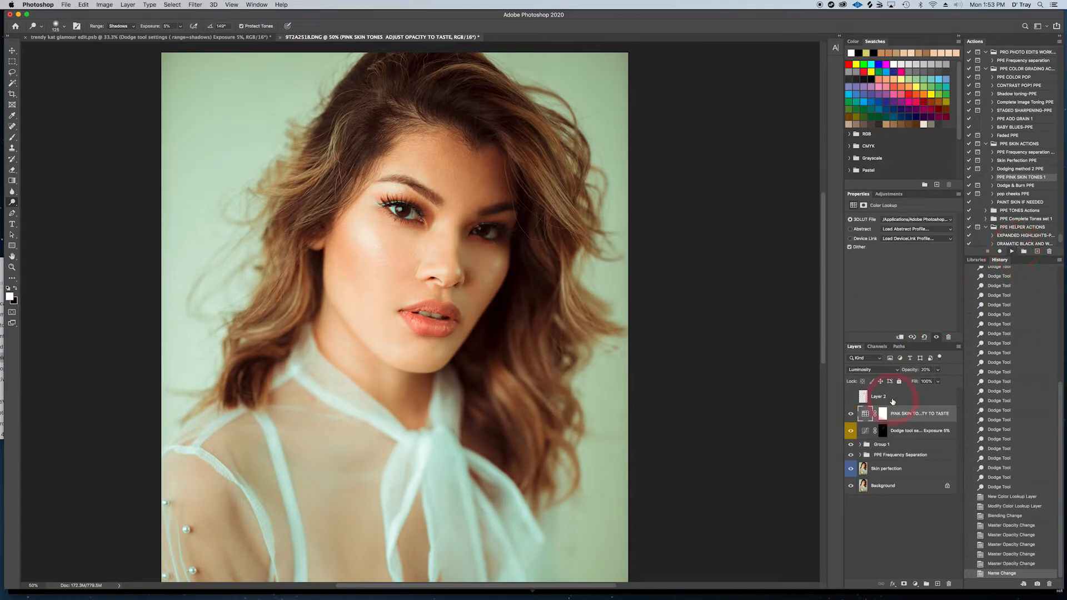
pyautogui.click(851, 416)
pyautogui.click(851, 416)
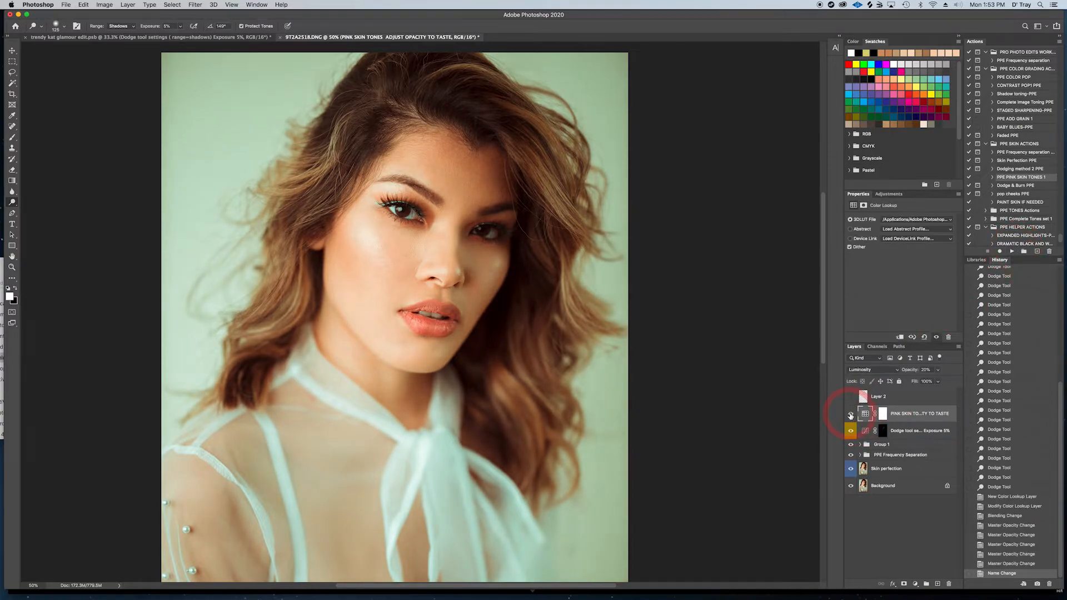
pyautogui.click(850, 416)
pyautogui.click(850, 417)
pyautogui.click(850, 416)
pyautogui.click(850, 416)
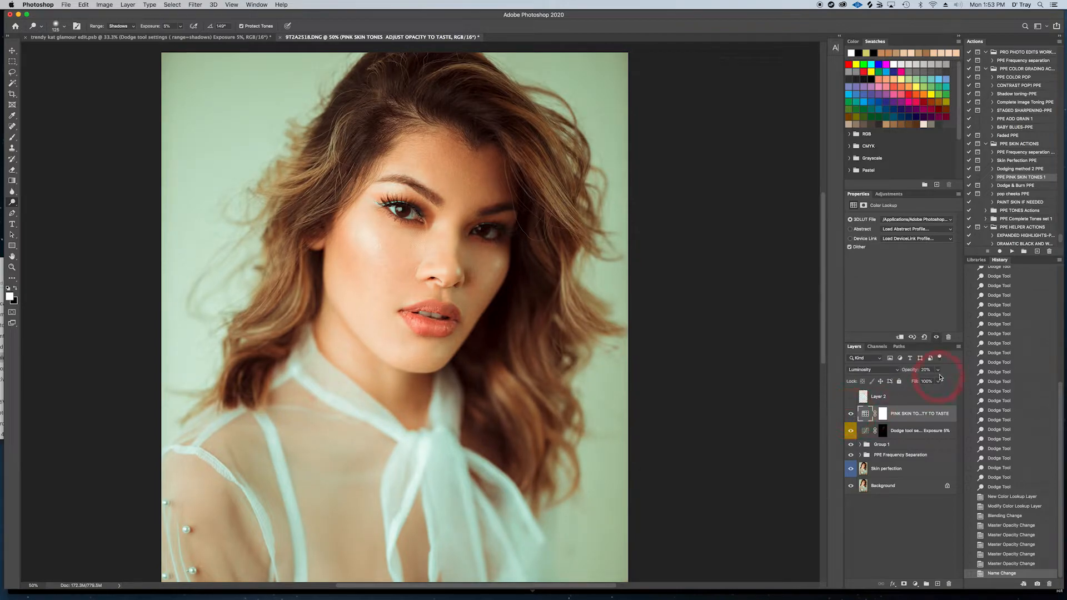
# Step: Lower the pink skin tones layer's opacity to 12%
pyautogui.click(937, 370)
pyautogui.moveTo(926, 383); pyautogui.dragTo(922, 384)
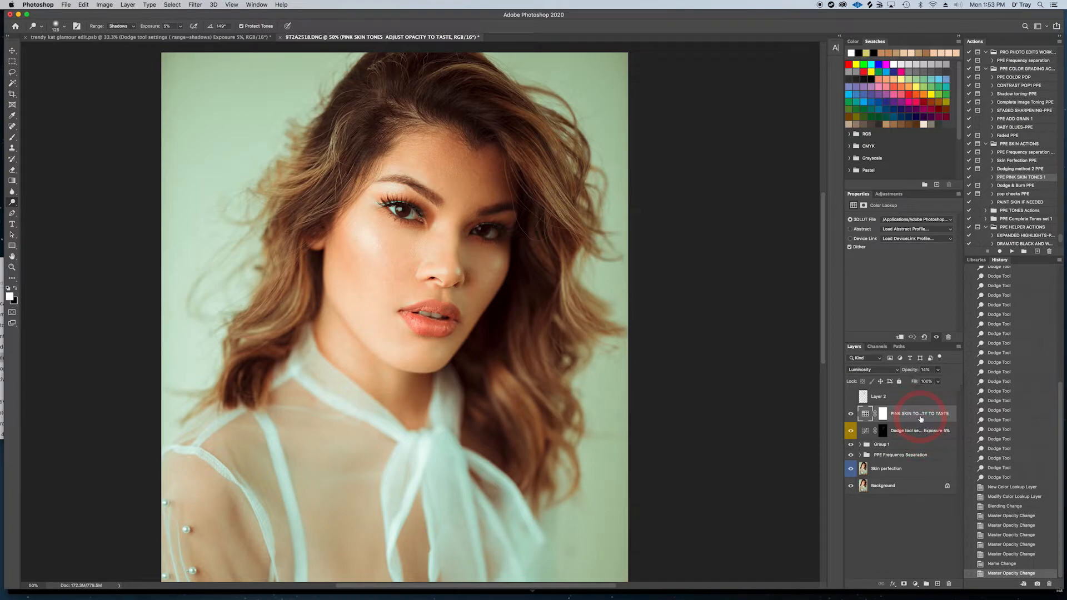
pyautogui.click(938, 369)
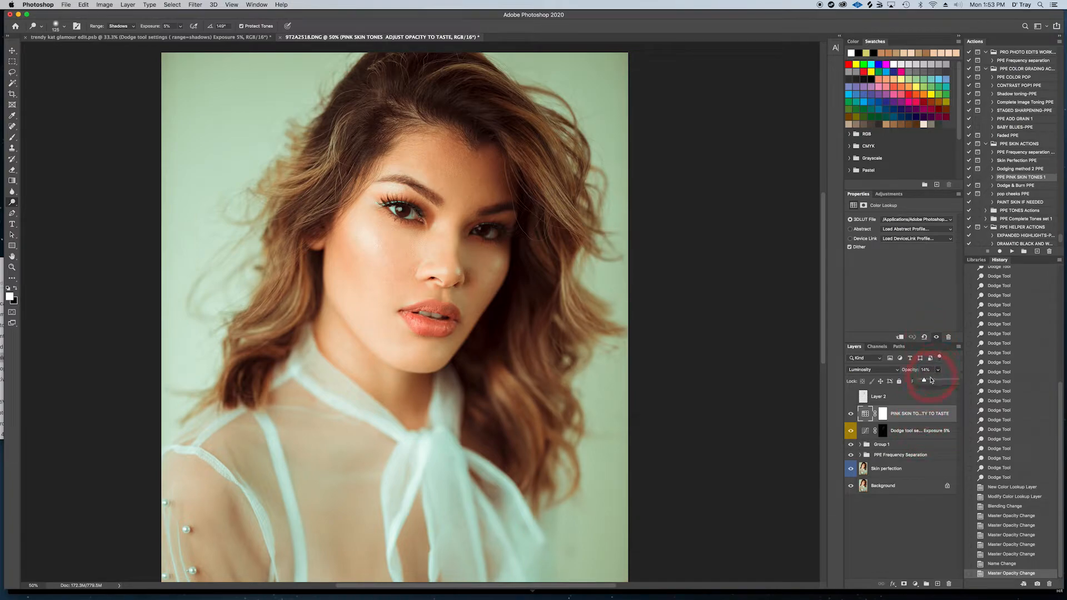
pyautogui.moveTo(926, 383); pyautogui.dragTo(924, 383)
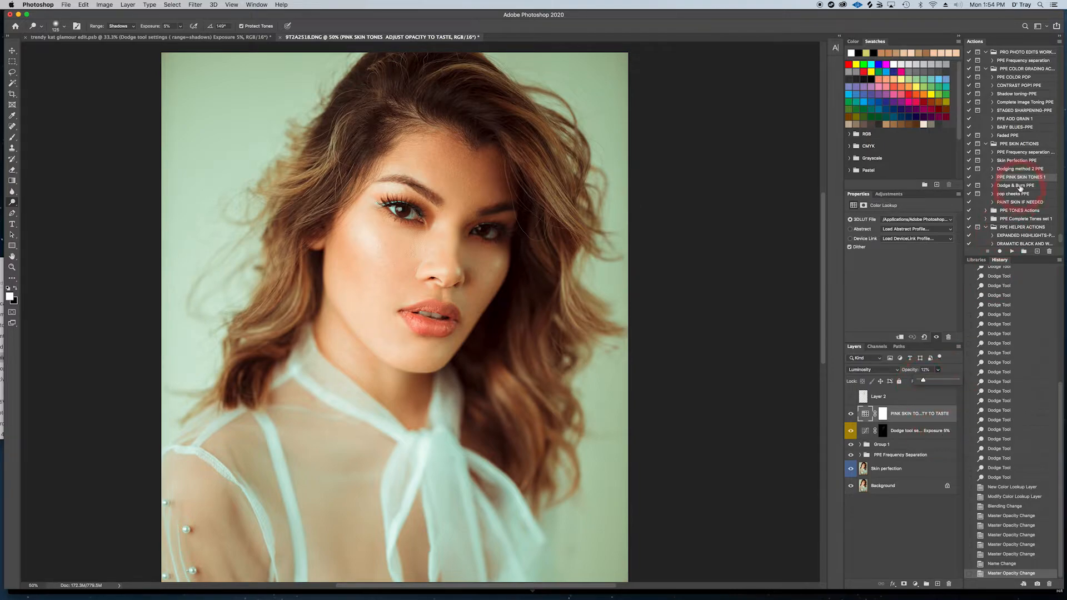
# Step: Run the PAINT SKIN IF NEEDED action to add an empty layer for painting skin
pyautogui.click(1018, 203)
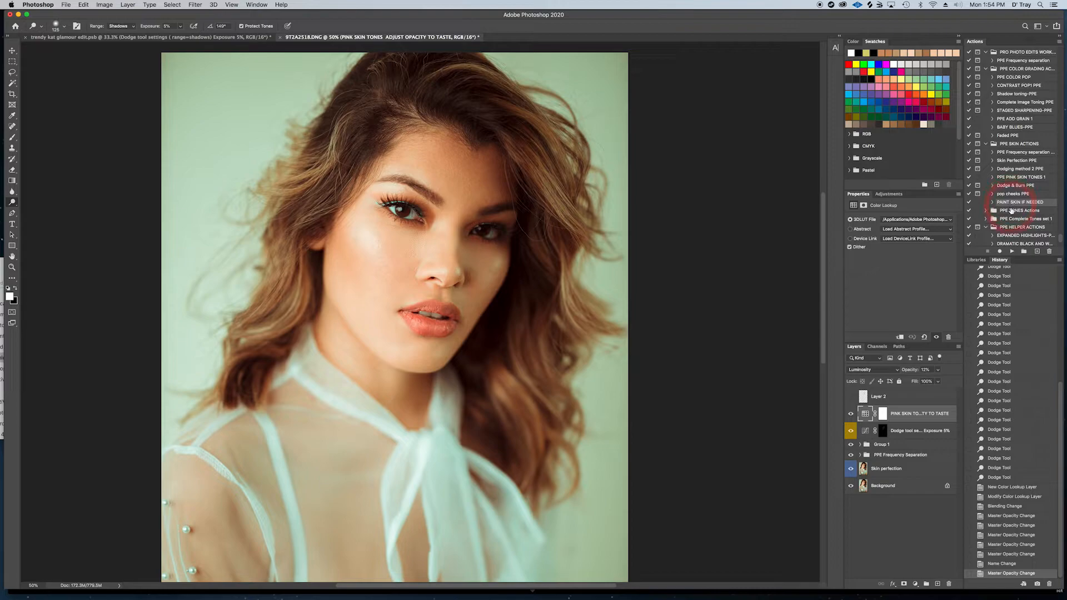
pyautogui.click(1011, 252)
pyautogui.click(885, 417)
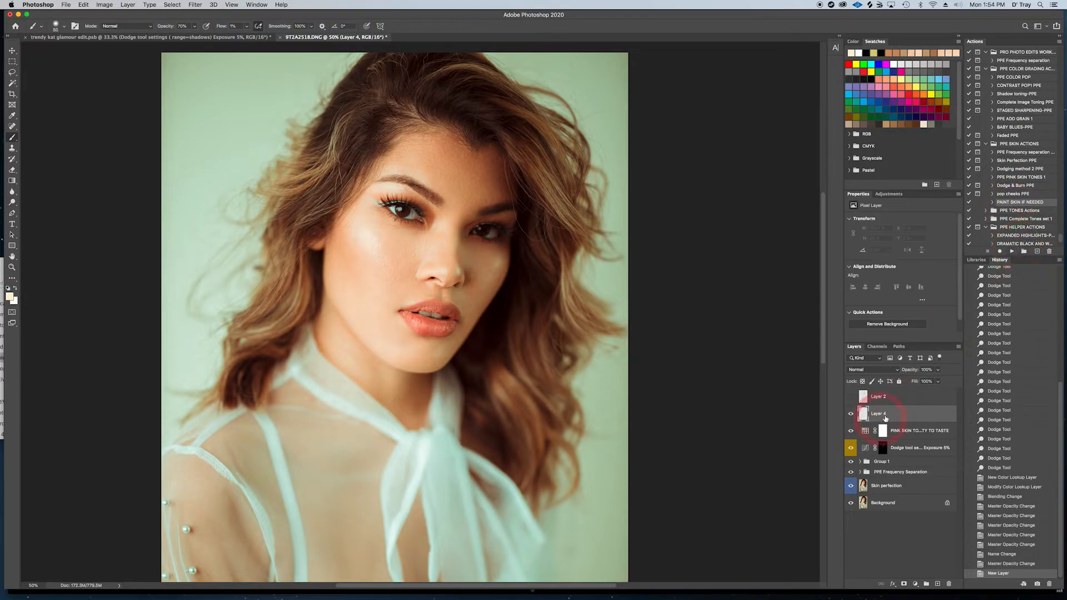
# Step: Set the Brush tool's opacity to 14% and its flow to 14%
pyautogui.click(13, 138)
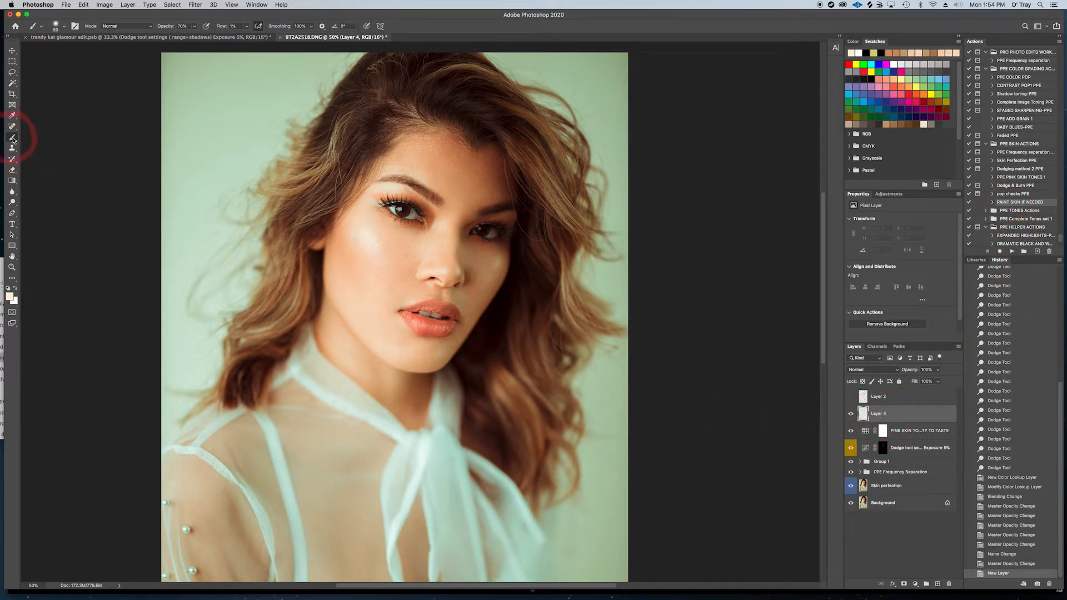
pyautogui.click(182, 26)
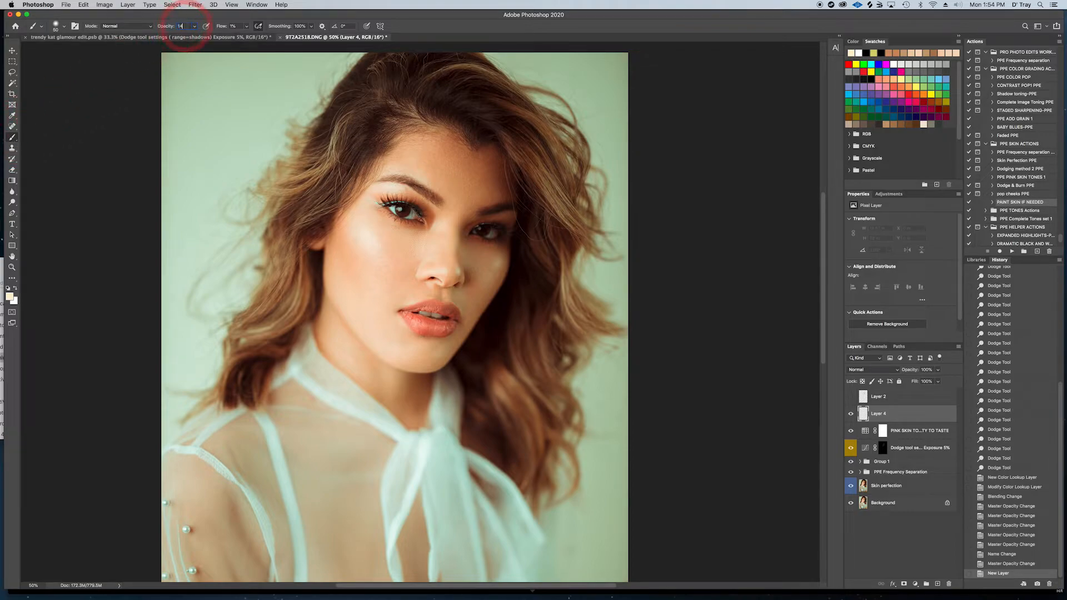
pyautogui.press('Return')
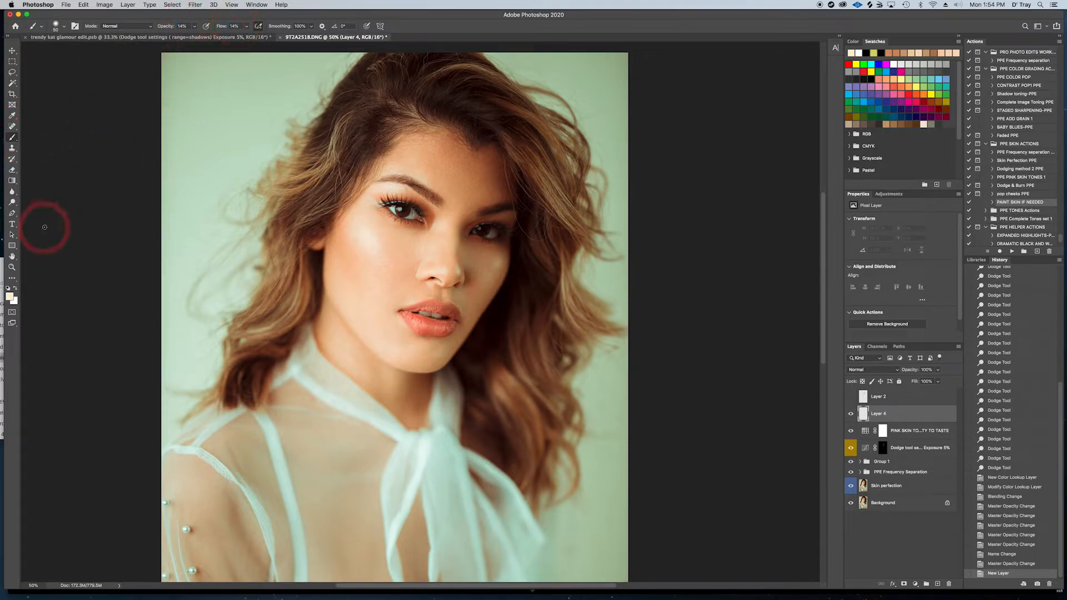
# Step: Sample a light skin tone from the upper forehead and paint it softly across the forehead on Layer 4
pyautogui.click(505, 153)
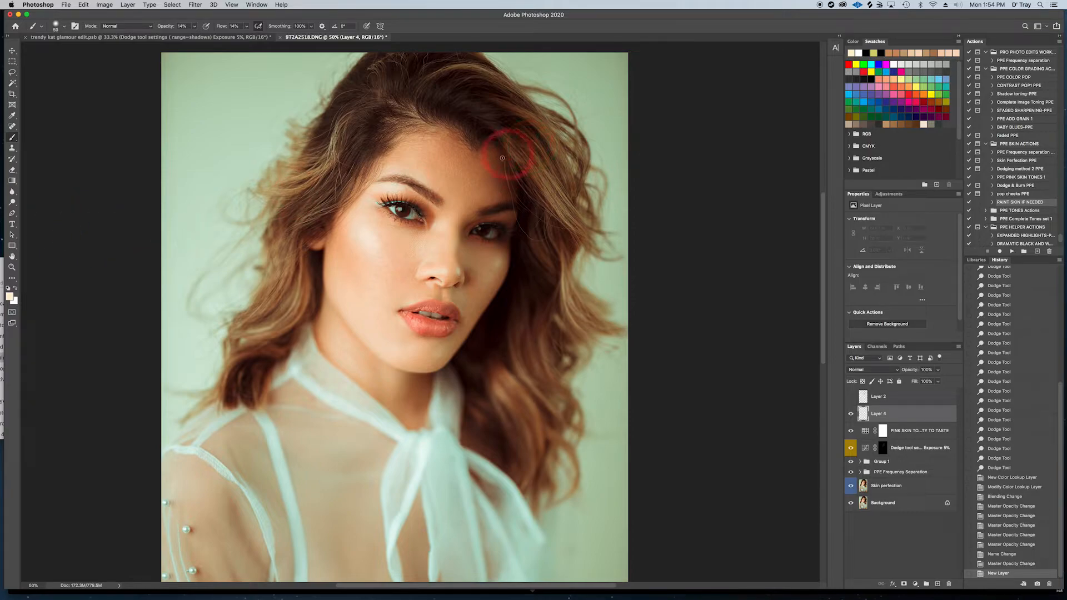
pyautogui.moveTo(500, 159); pyautogui.dragTo(427, 144)
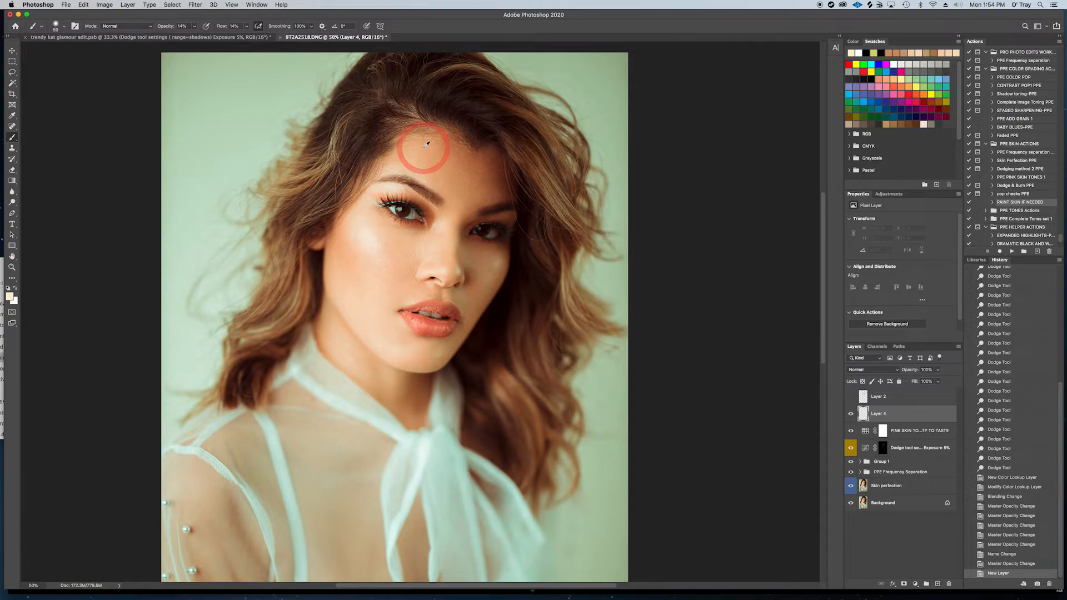
pyautogui.keyDown('alt'); pyautogui.click(428, 144); pyautogui.keyUp('alt')
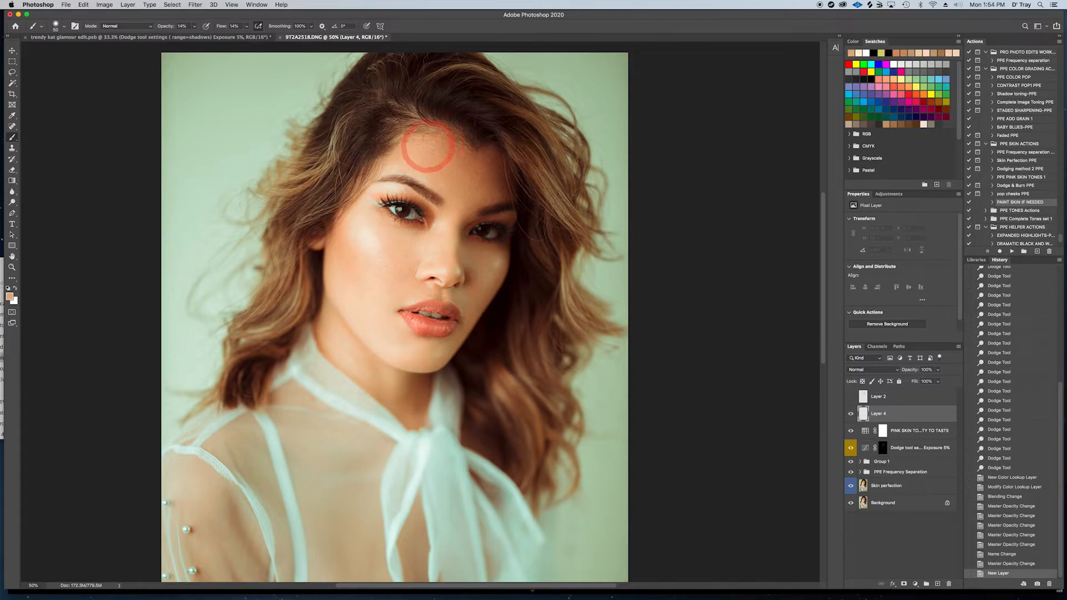
pyautogui.moveTo(428, 146)
pyautogui.mouseDown()
pyautogui.moveTo(452, 172)
pyautogui.moveTo(492, 178)
pyautogui.moveTo(411, 153)
pyautogui.mouseUp()
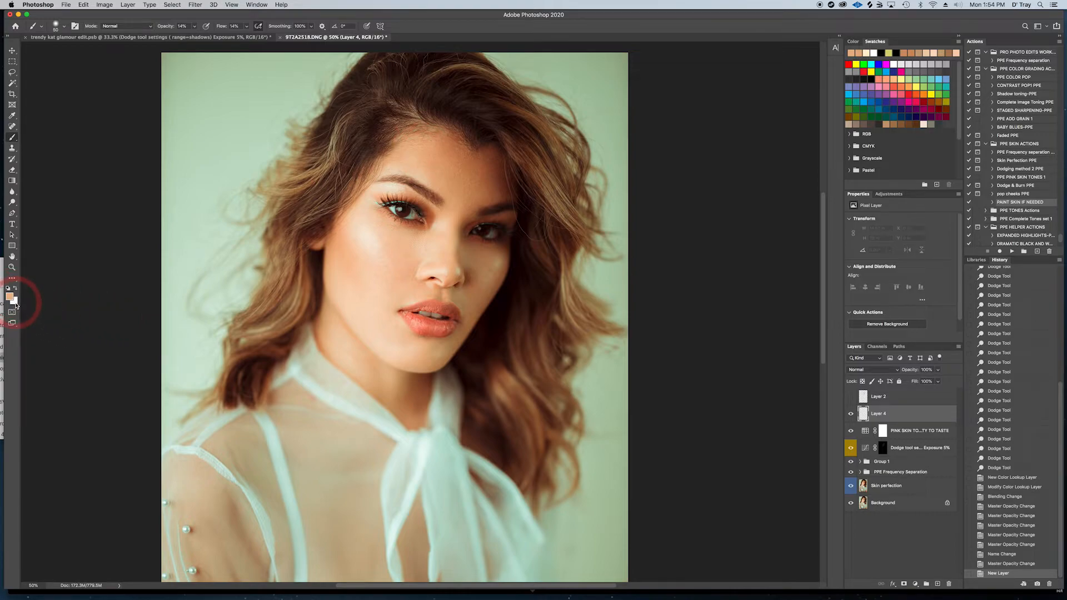
pyautogui.press('x')
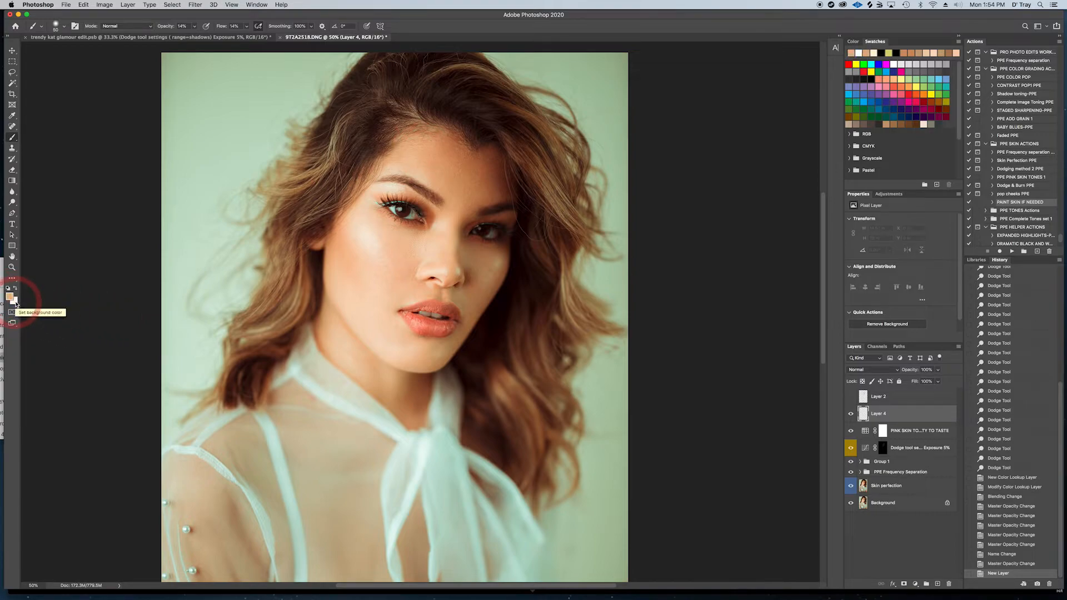
pyautogui.press('x')
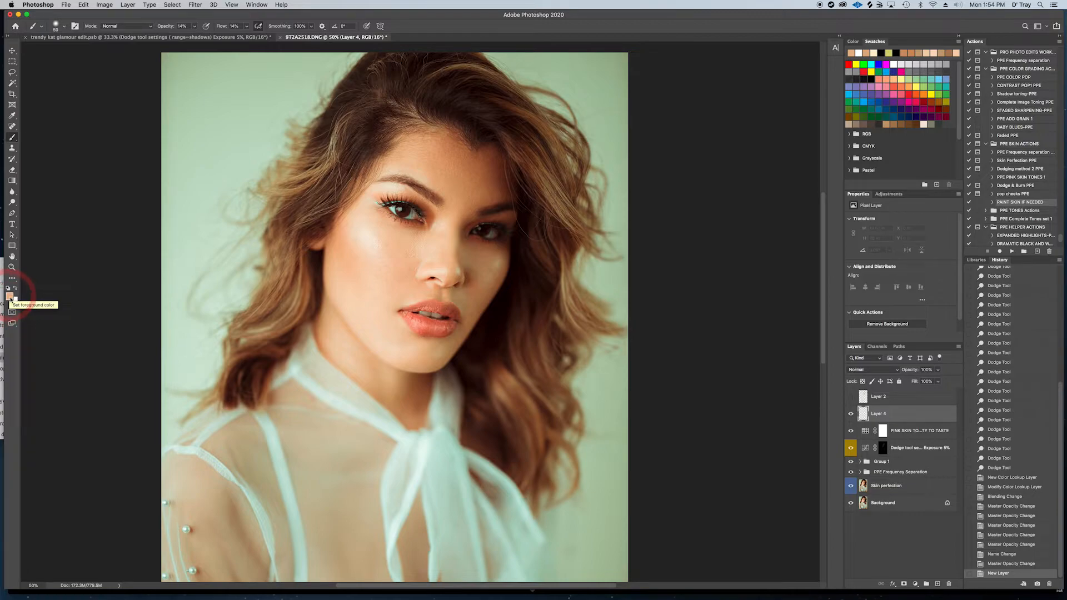
pyautogui.keyDown('alt'); pyautogui.click(430, 145); pyautogui.keyUp('alt')
pyautogui.moveTo(429, 146)
pyautogui.mouseDown()
pyautogui.moveTo(427, 180)
pyautogui.moveTo(427, 165)
pyautogui.moveTo(436, 158)
pyautogui.moveTo(443, 176)
pyautogui.moveTo(457, 158)
pyautogui.moveTo(446, 173)
pyautogui.moveTo(417, 160)
pyautogui.moveTo(449, 165)
pyautogui.mouseUp()
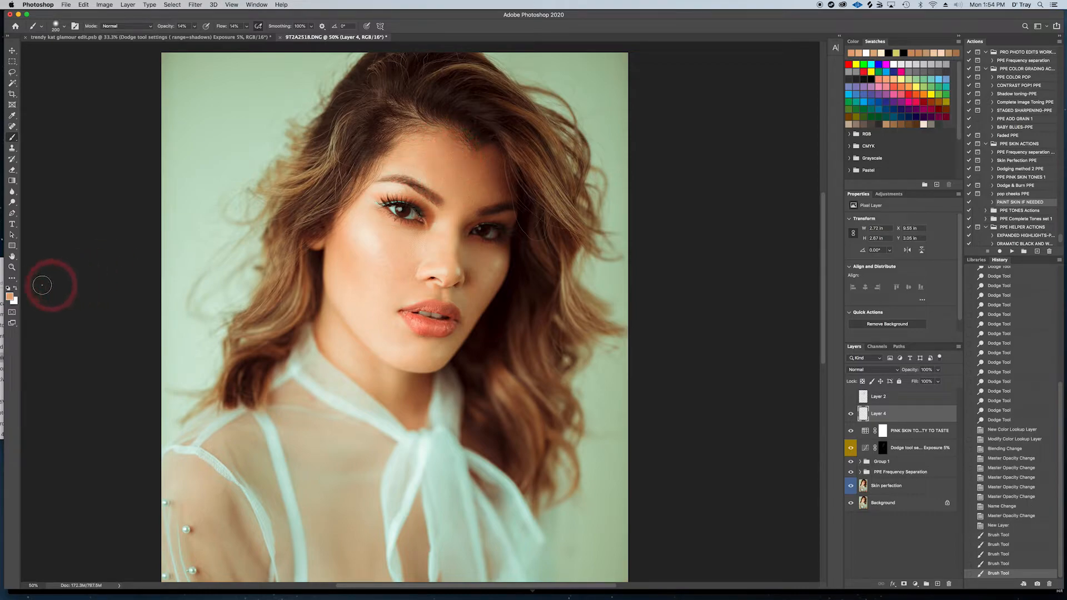
# Step: Sample midtone skin colours from the centre of the forehead and paint them down toward the brows
pyautogui.keyDown('alt'); pyautogui.click(461, 150); pyautogui.keyUp('alt')
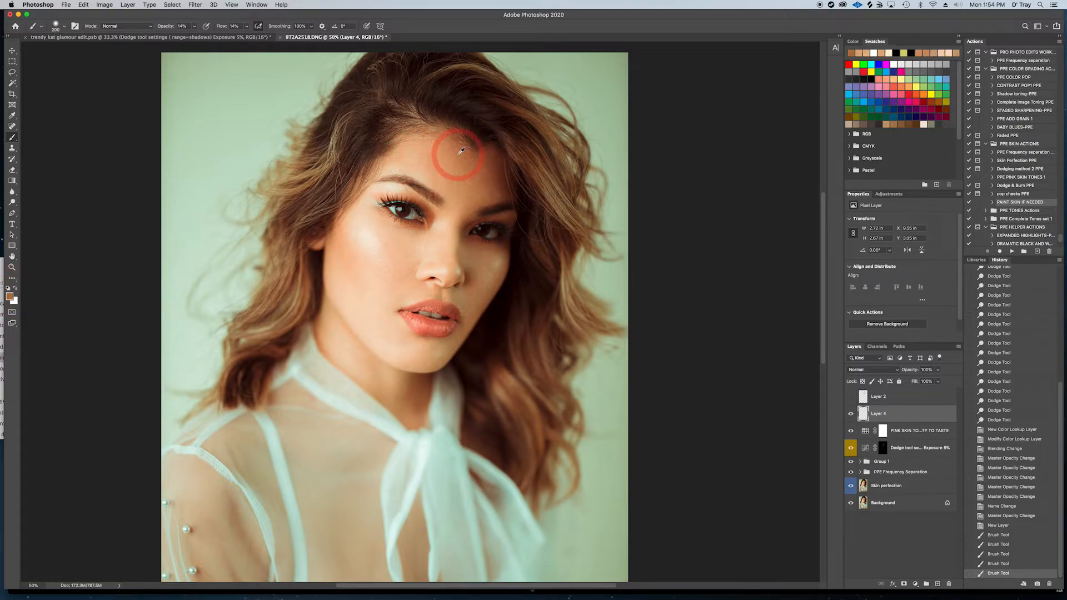
pyautogui.keyDown('alt'); pyautogui.click(431, 151); pyautogui.keyUp('alt')
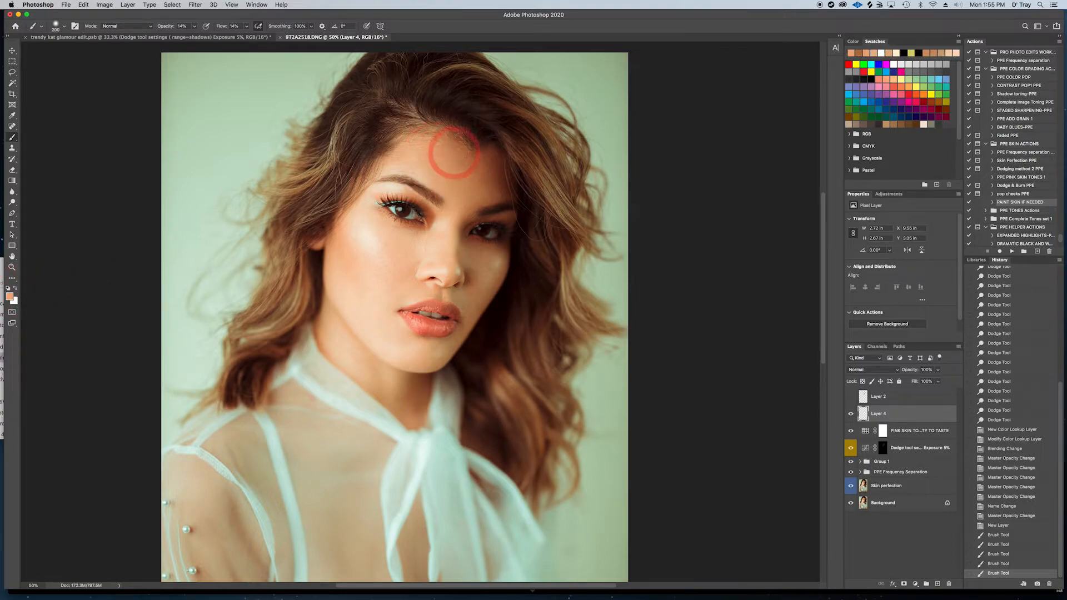
pyautogui.keyDown('alt'); pyautogui.click(457, 153); pyautogui.keyUp('alt')
pyautogui.keyDown('alt'); pyautogui.click(463, 155); pyautogui.keyUp('alt')
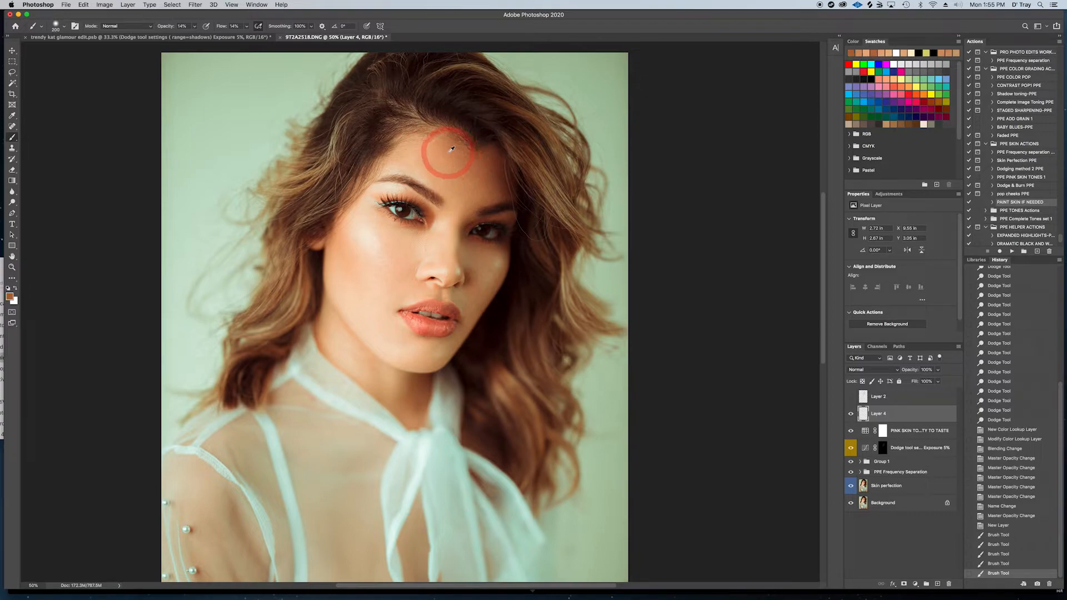
pyautogui.keyDown('alt'); pyautogui.click(446, 154); pyautogui.keyUp('alt')
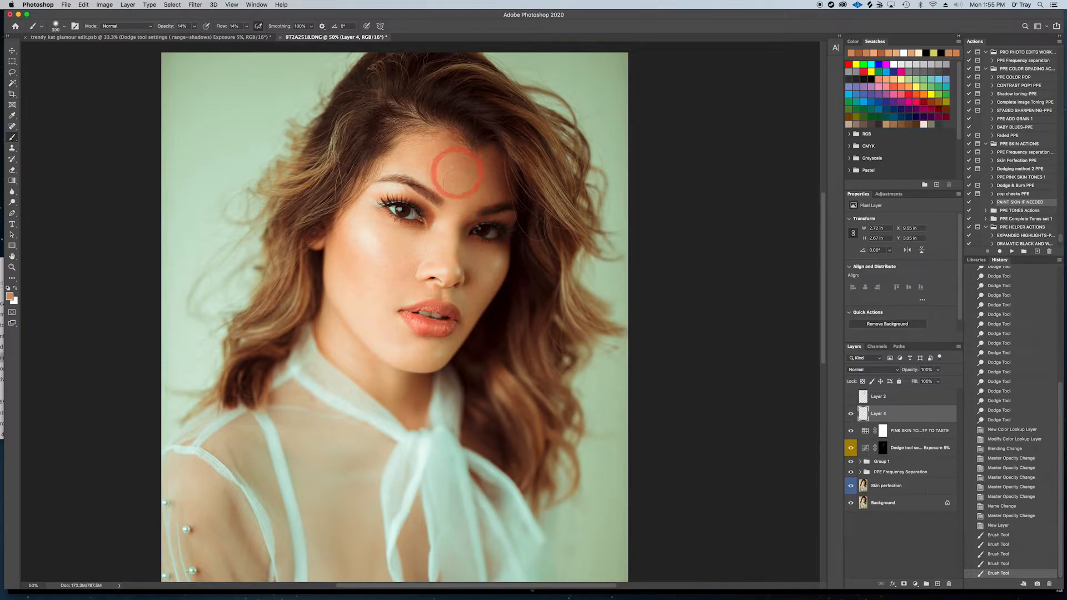
pyautogui.moveTo(455, 172); pyautogui.dragTo(456, 189)
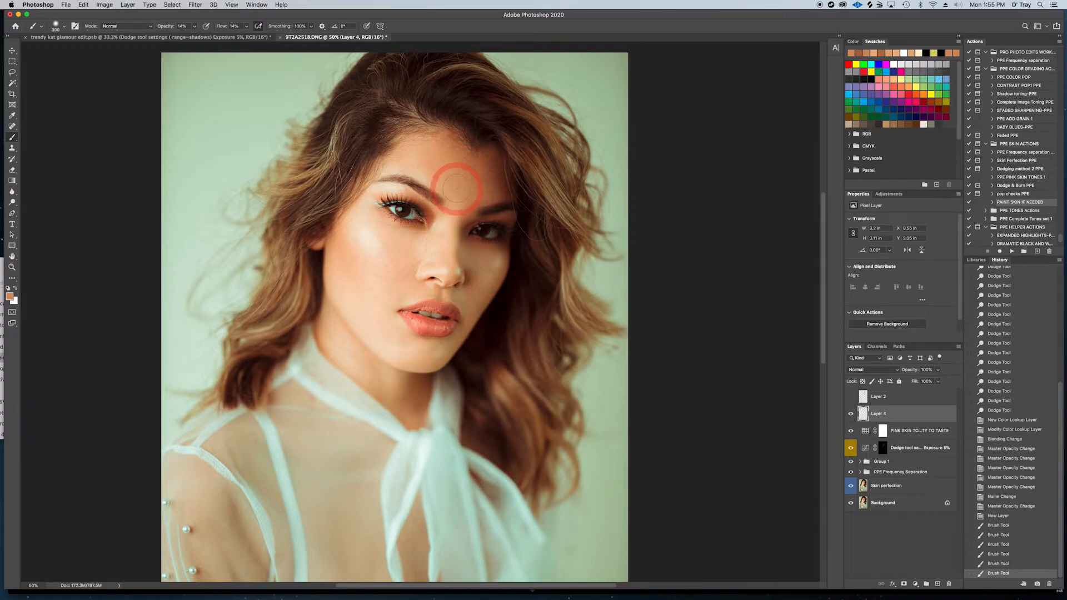
# Step: Sample darker skin near the hairline and blend it over the shadowed side of the forehead above the brow
pyautogui.keyDown('alt'); pyautogui.click(462, 154); pyautogui.keyUp('alt')
pyautogui.moveTo(458, 165)
pyautogui.mouseDown()
pyautogui.moveTo(482, 177)
pyautogui.moveTo(476, 193)
pyautogui.mouseUp()
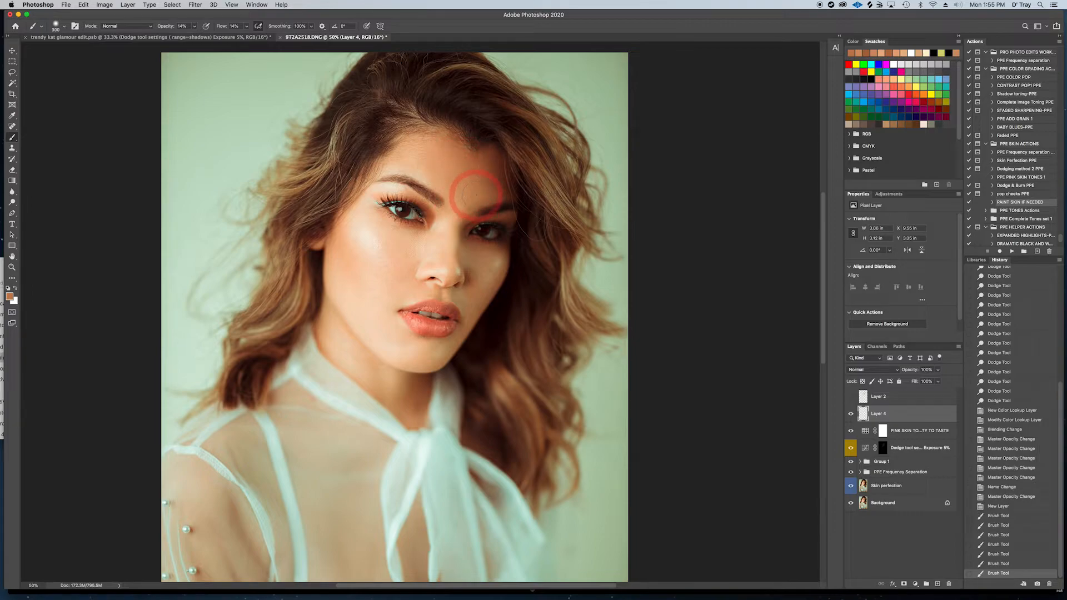
pyautogui.keyDown('alt'); pyautogui.click(468, 157); pyautogui.keyUp('alt')
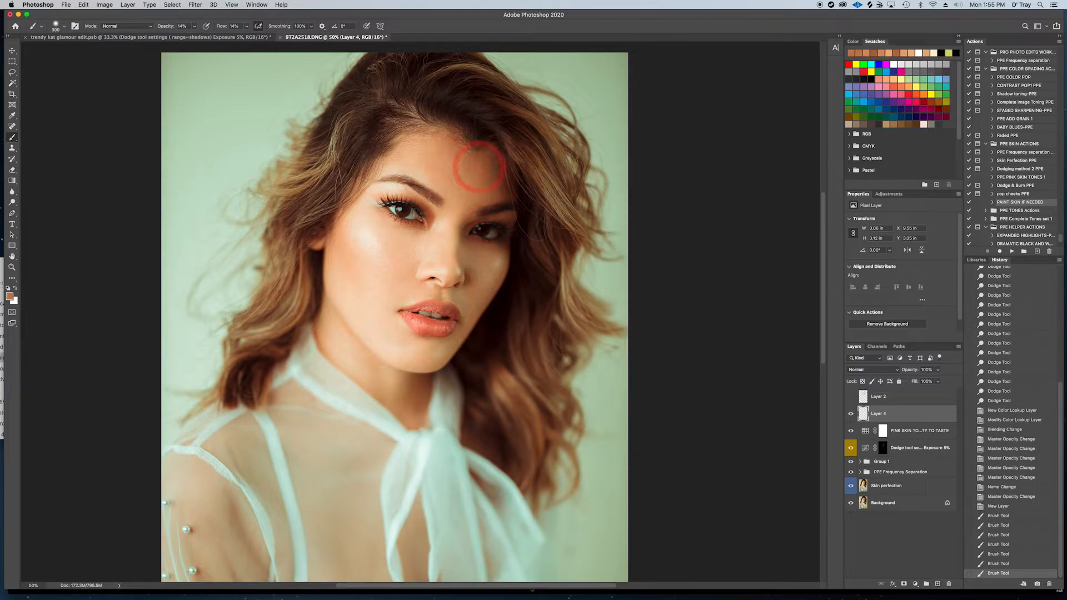
pyautogui.moveTo(488, 189)
pyautogui.mouseDown()
pyautogui.moveTo(495, 162)
pyautogui.moveTo(479, 176)
pyautogui.moveTo(489, 193)
pyautogui.moveTo(494, 157)
pyautogui.moveTo(503, 200)
pyautogui.moveTo(483, 176)
pyautogui.moveTo(481, 198)
pyautogui.moveTo(482, 175)
pyautogui.moveTo(470, 199)
pyautogui.moveTo(493, 197)
pyautogui.moveTo(474, 165)
pyautogui.moveTo(495, 206)
pyautogui.moveTo(495, 161)
pyautogui.moveTo(497, 196)
pyautogui.moveTo(457, 157)
pyautogui.moveTo(469, 201)
pyautogui.moveTo(466, 142)
pyautogui.mouseUp()
# Step: Resize the brush and blend the sampled darker tone from between the brows up to the hairline
pyautogui.press(']')
pyautogui.press(']')
pyautogui.press(']')
pyautogui.press(']')
pyautogui.press(']')
pyautogui.press(']')
pyautogui.moveTo(465, 206)
pyautogui.mouseDown()
pyautogui.moveTo(457, 216)
pyautogui.moveTo(474, 152)
pyautogui.mouseUp()
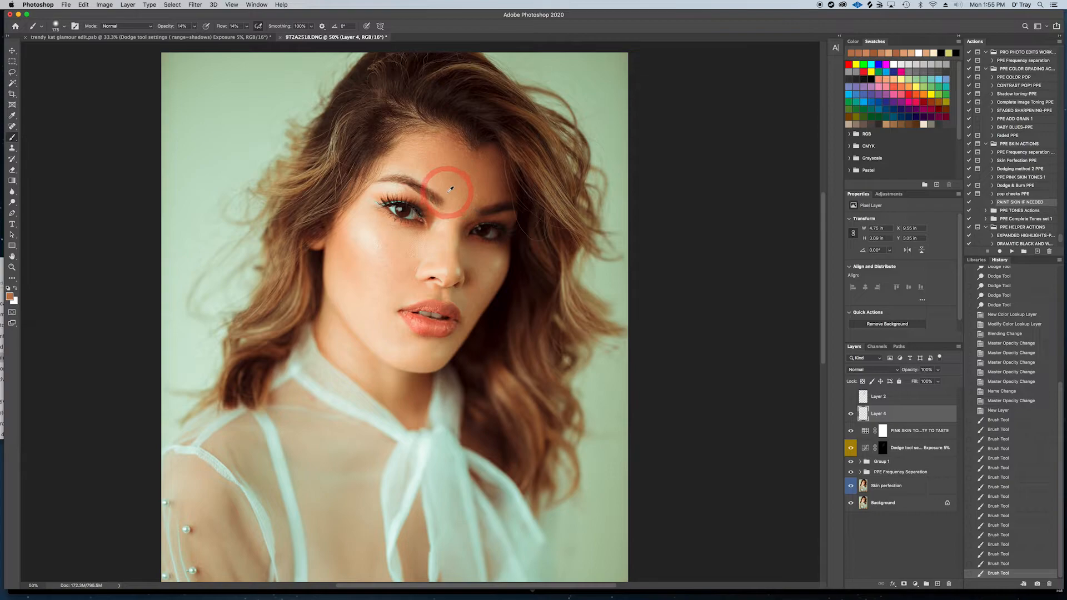
# Step: Sample the skin between the brows and paint it over the nose bridge with a slightly smaller brush
pyautogui.keyDown('alt'); pyautogui.click(448, 187); pyautogui.keyUp('alt')
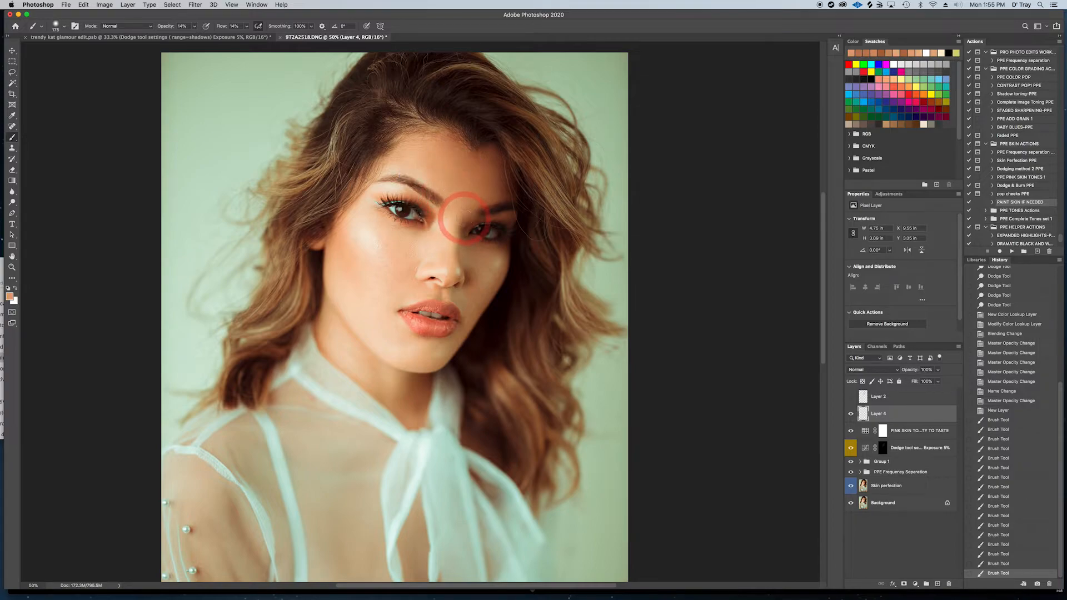
pyautogui.press('[')
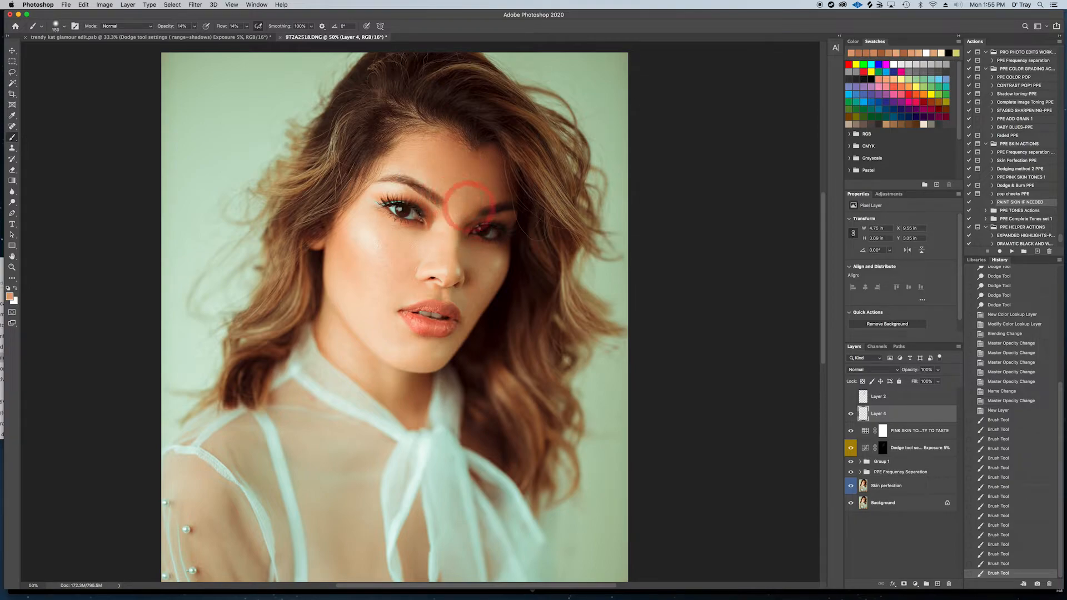
pyautogui.moveTo(469, 206)
pyautogui.mouseDown()
pyautogui.moveTo(458, 199)
pyautogui.moveTo(445, 238)
pyautogui.mouseUp()
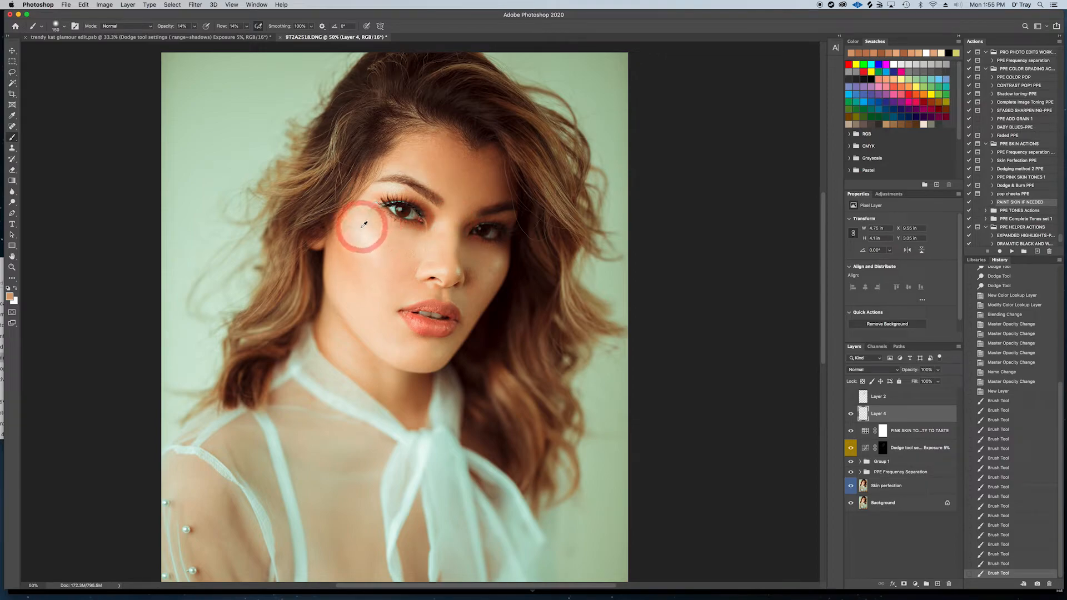
# Step: Sample the skin below the brightly lit eye and paint it over the under-eye area and cheek
pyautogui.keyDown('alt'); pyautogui.click(390, 242); pyautogui.keyUp('alt')
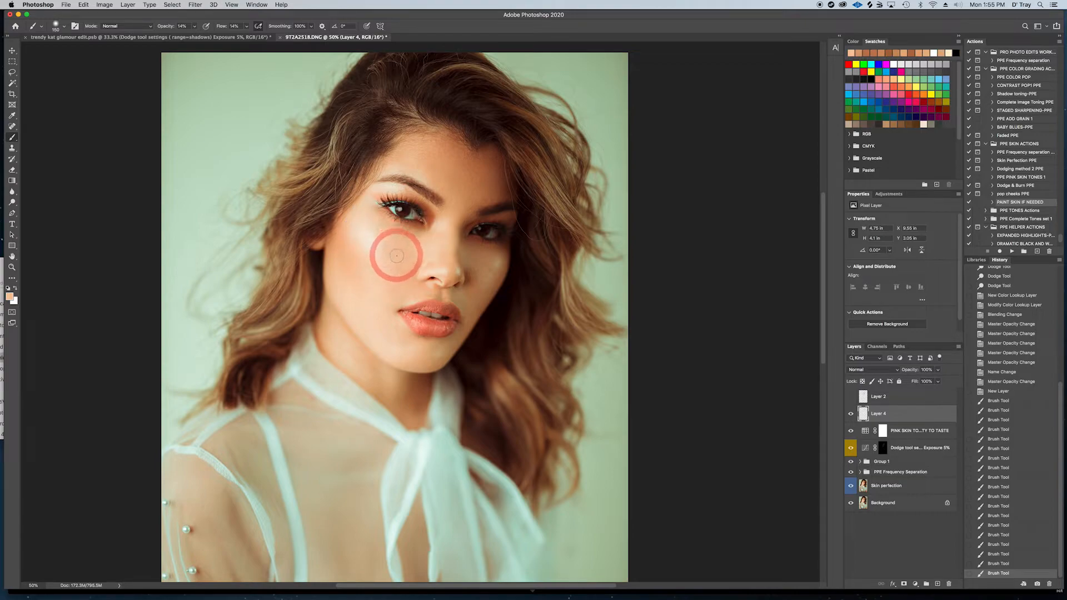
pyautogui.moveTo(401, 244)
pyautogui.mouseDown()
pyautogui.moveTo(391, 238)
pyautogui.moveTo(392, 295)
pyautogui.mouseUp()
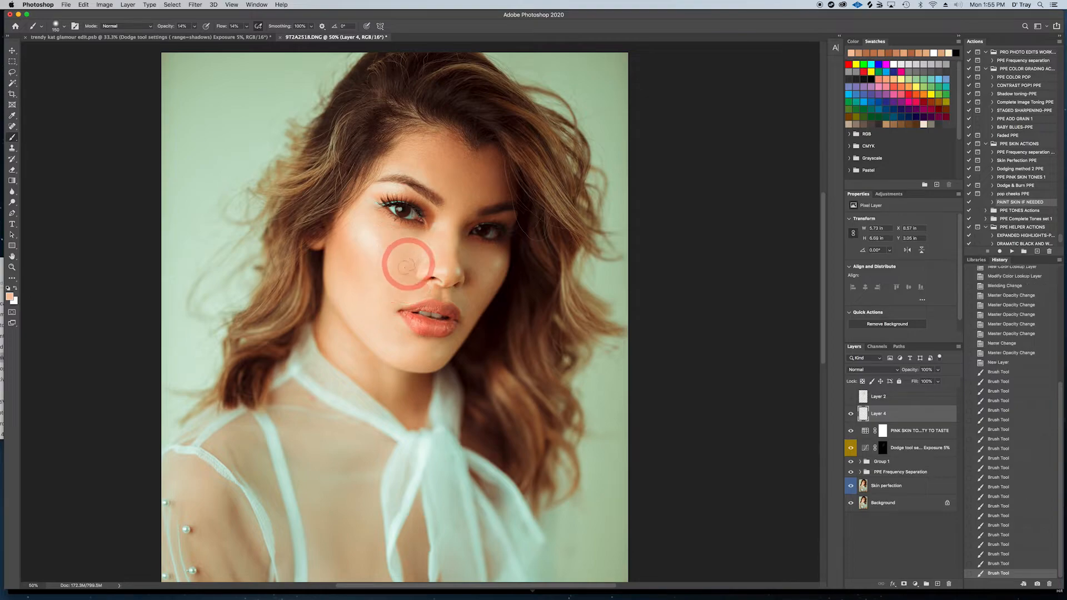
pyautogui.moveTo(405, 245)
pyautogui.mouseDown()
pyautogui.moveTo(386, 276)
pyautogui.moveTo(398, 266)
pyautogui.moveTo(392, 298)
pyautogui.moveTo(416, 254)
pyautogui.moveTo(413, 273)
pyautogui.moveTo(382, 296)
pyautogui.moveTo(405, 274)
pyautogui.moveTo(387, 290)
pyautogui.moveTo(405, 295)
pyautogui.moveTo(369, 282)
pyautogui.mouseUp()
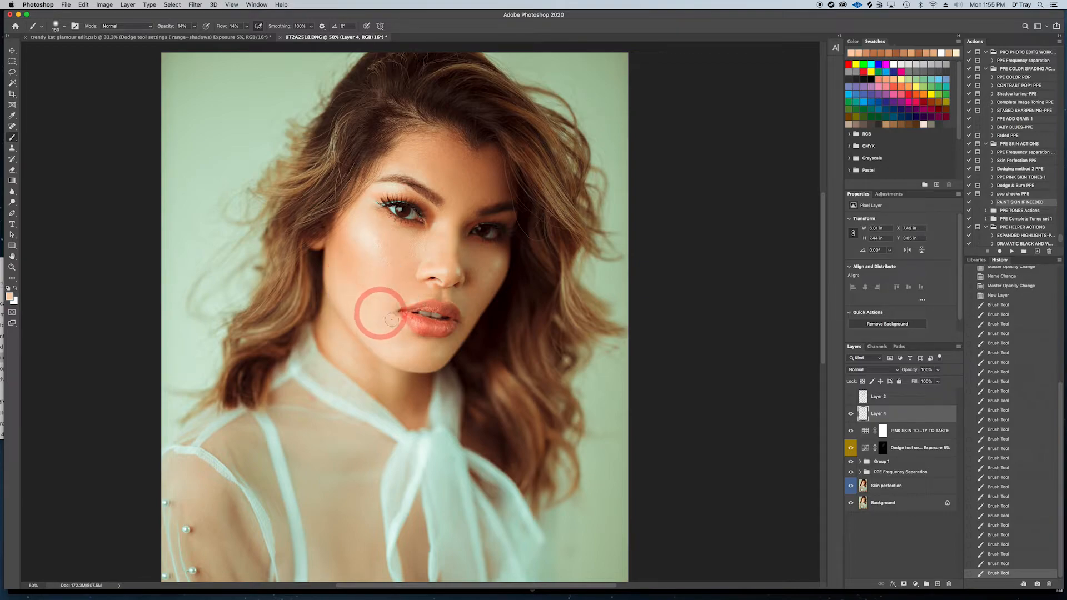
# Step: Smooth the skin beside the mouth, along the chin and up toward the nose, using a larger brush
pyautogui.moveTo(393, 312); pyautogui.dragTo(381, 304)
pyautogui.press(']')
pyautogui.press(']')
pyautogui.moveTo(412, 350)
pyautogui.mouseDown()
pyautogui.moveTo(382, 328)
pyautogui.moveTo(393, 355)
pyautogui.moveTo(405, 345)
pyautogui.mouseUp()
pyautogui.moveTo(395, 300)
pyautogui.mouseDown()
pyautogui.moveTo(417, 298)
pyautogui.moveTo(365, 294)
pyautogui.moveTo(400, 263)
pyautogui.moveTo(406, 277)
pyautogui.moveTo(393, 296)
pyautogui.moveTo(400, 277)
pyautogui.moveTo(343, 282)
pyautogui.moveTo(438, 278)
pyautogui.mouseUp()
# Step: Sample the skin of the shadowed cheek and paint it from below the eye down toward the mouth
pyautogui.moveTo(522, 227); pyautogui.dragTo(499, 272)
pyautogui.keyDown('alt'); pyautogui.click(499, 265); pyautogui.keyUp('alt')
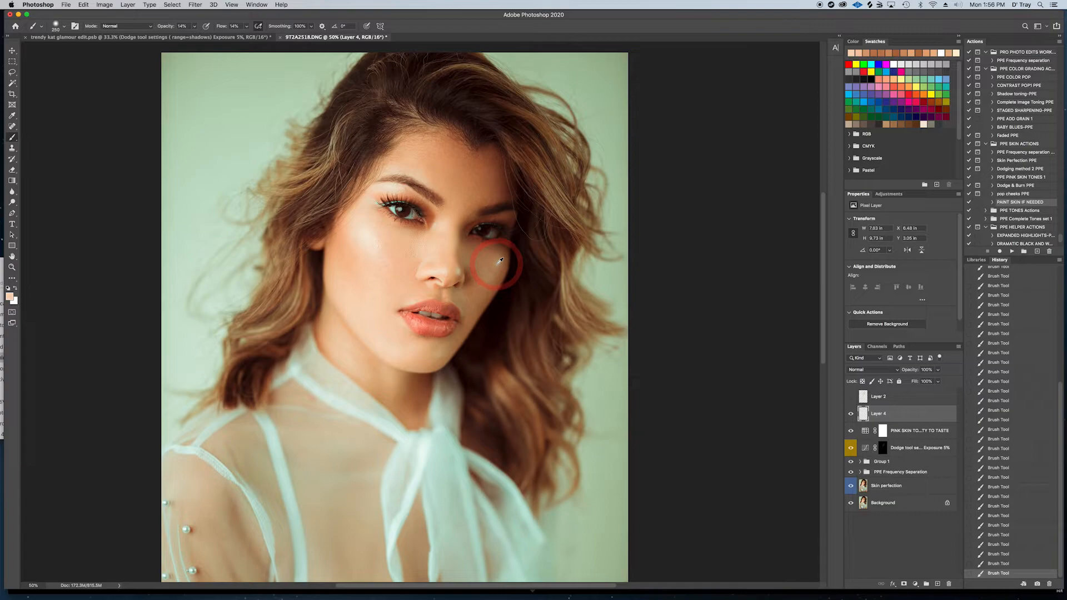
pyautogui.keyDown('alt'); pyautogui.click(499, 260); pyautogui.keyUp('alt')
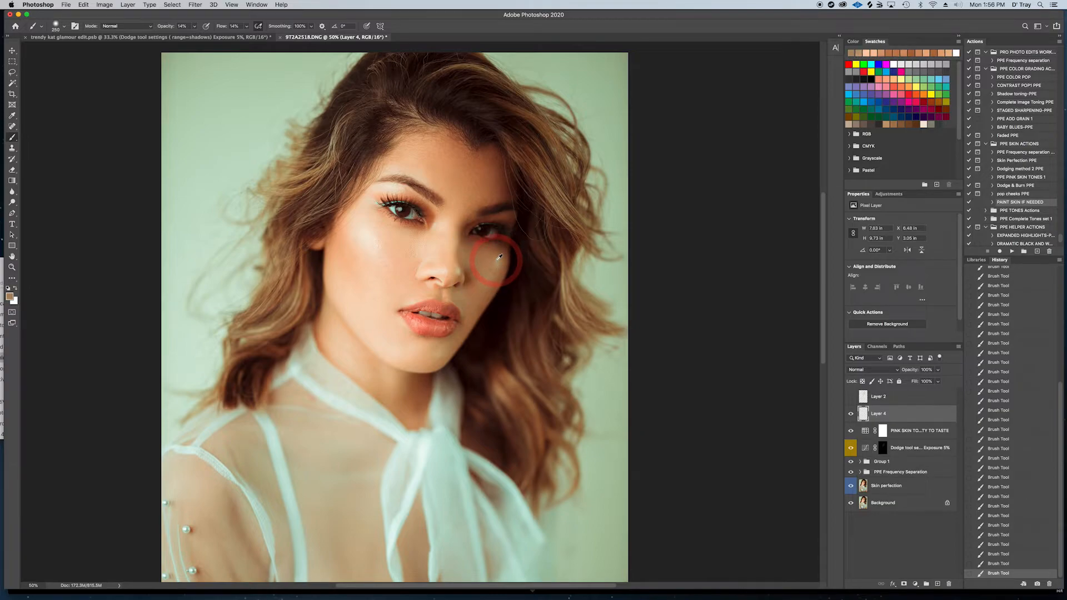
pyautogui.moveTo(496, 260)
pyautogui.mouseDown()
pyautogui.moveTo(475, 278)
pyautogui.moveTo(482, 290)
pyautogui.mouseUp()
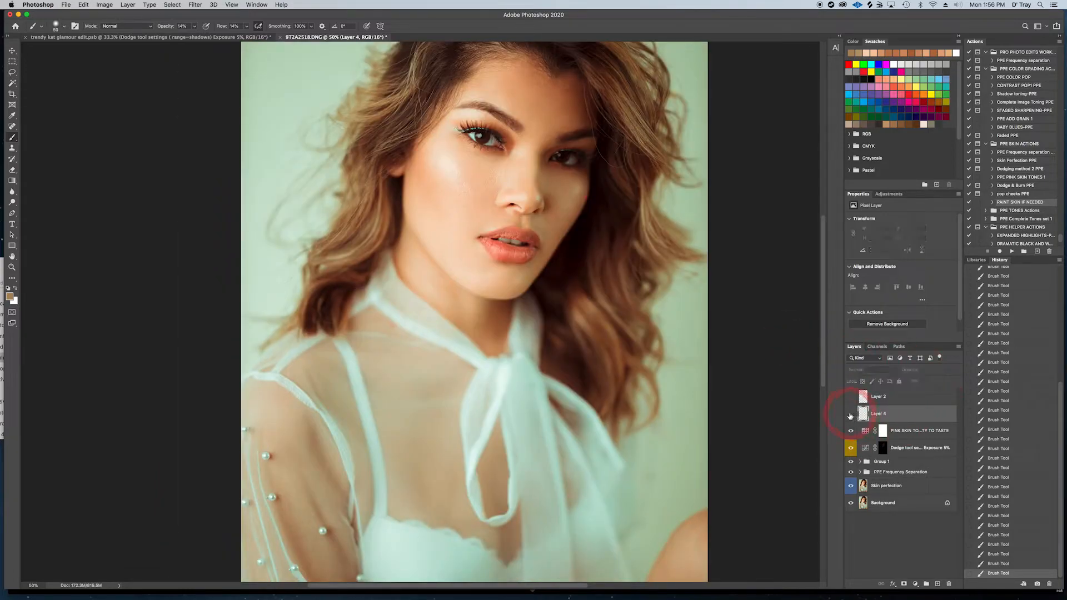
# Step: Toggle Layer 4's visibility repeatedly to compare the face with and without the painted skin
pyautogui.click(850, 413)
pyautogui.click(850, 413)
pyautogui.click(850, 414)
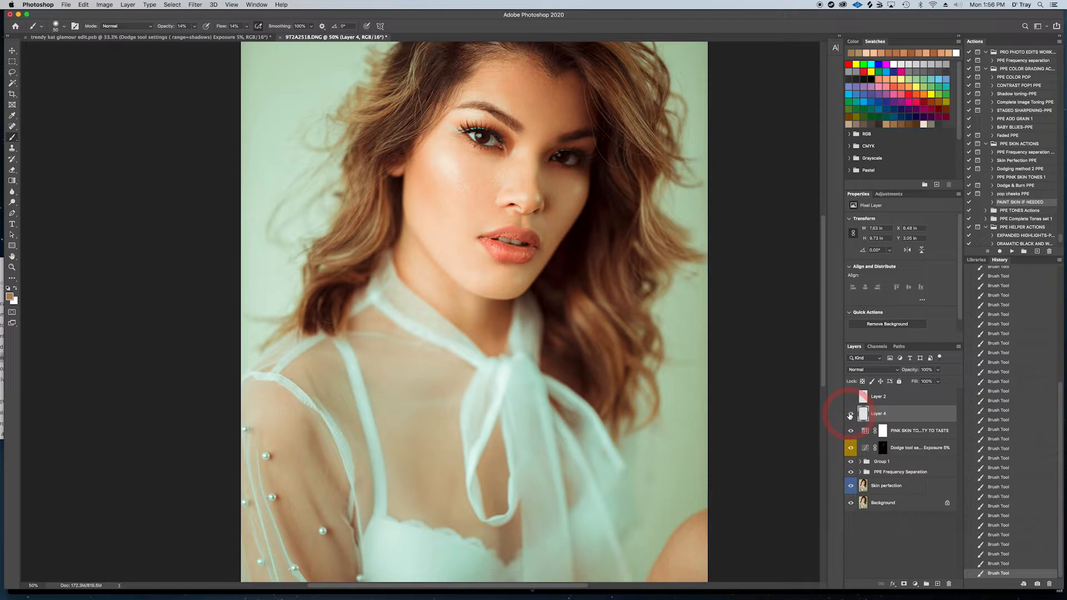
pyautogui.click(850, 414)
pyautogui.click(849, 414)
pyautogui.click(850, 414)
pyautogui.click(850, 414)
pyautogui.click(850, 415)
pyautogui.click(850, 414)
pyautogui.click(850, 415)
pyautogui.click(850, 415)
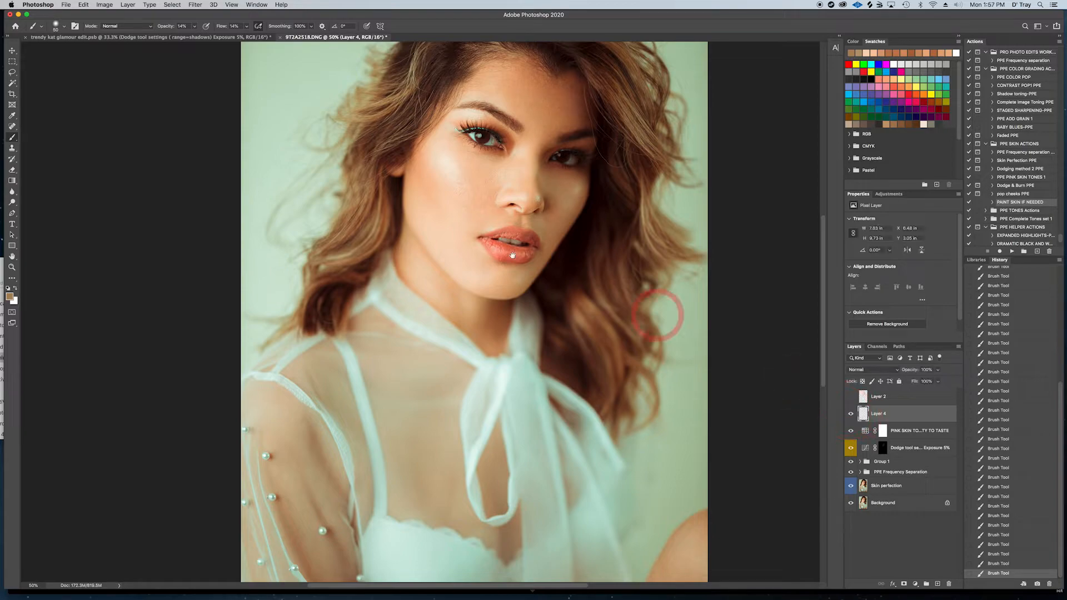
# Step: Sample the light skin tone beside the mouth and enlarge the brush for painting the lower cheek
pyautogui.keyDown('alt'); pyautogui.click(458, 243); pyautogui.keyUp('alt')
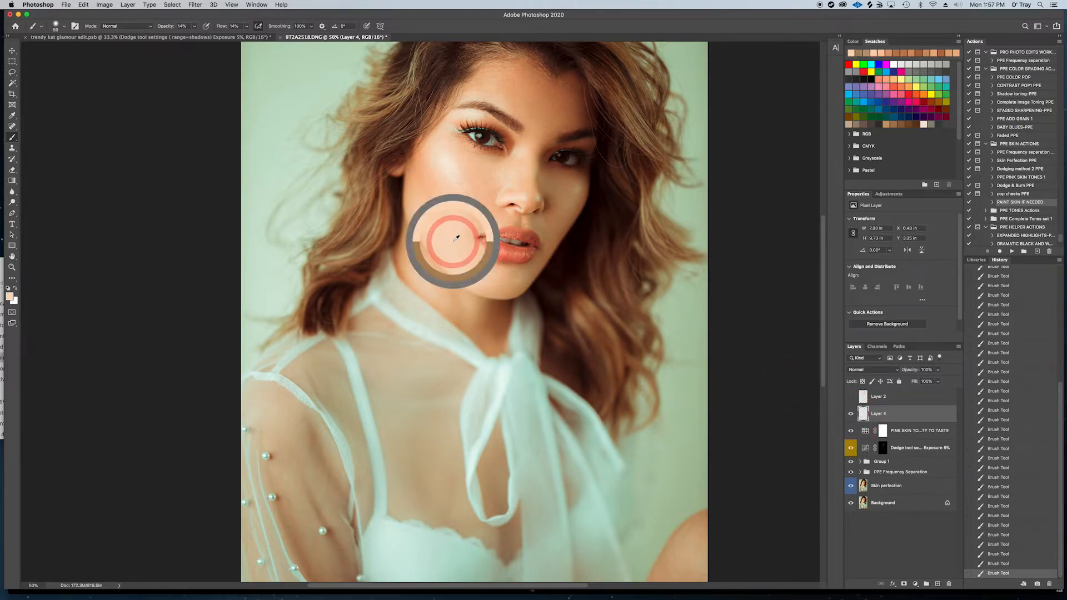
pyautogui.press(']')
pyautogui.press(']')
pyautogui.press(']')
pyautogui.press(']')
pyautogui.press(']')
pyautogui.press(']')
pyautogui.press(']')
pyautogui.press(']')
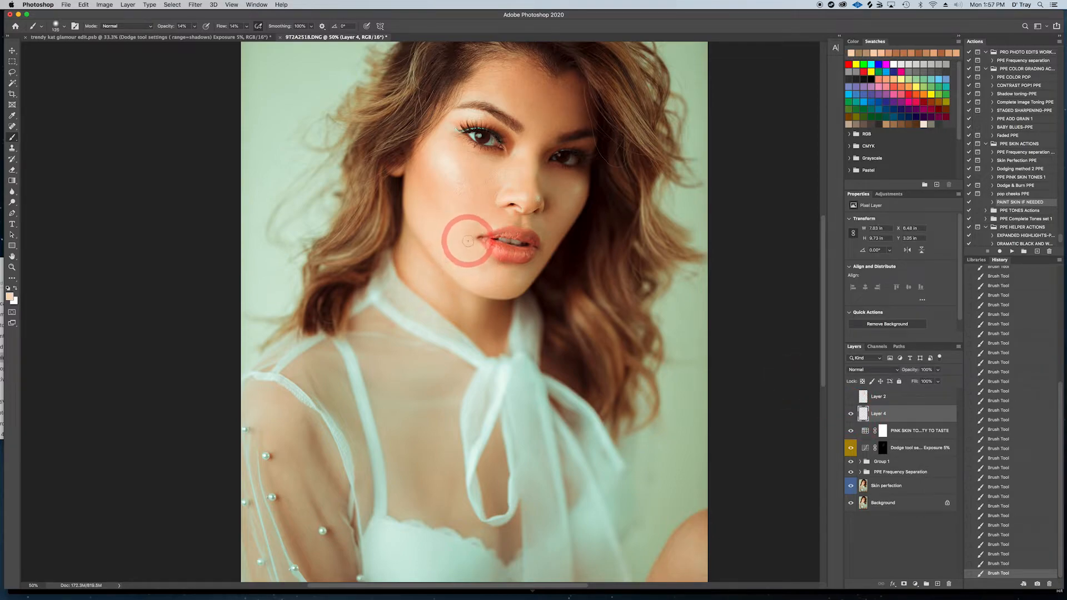
# Step: Paint skin tone over the face and neck on Layer 4 with the Brush at 14% opacity, undoing the last stroke
pyautogui.moveTo(475, 259)
pyautogui.mouseDown()
pyautogui.moveTo(458, 245)
pyautogui.moveTo(477, 252)
pyautogui.mouseUp()
pyautogui.moveTo(498, 166)
pyautogui.mouseDown()
pyautogui.moveTo(470, 164)
pyautogui.moveTo(486, 162)
pyautogui.moveTo(463, 165)
pyautogui.moveTo(472, 198)
pyautogui.moveTo(460, 222)
pyautogui.moveTo(523, 162)
pyautogui.moveTo(538, 136)
pyautogui.moveTo(533, 111)
pyautogui.moveTo(560, 151)
pyautogui.moveTo(512, 91)
pyautogui.moveTo(550, 118)
pyautogui.moveTo(512, 95)
pyautogui.mouseUp()
pyautogui.scroll(-5, 476, 285)
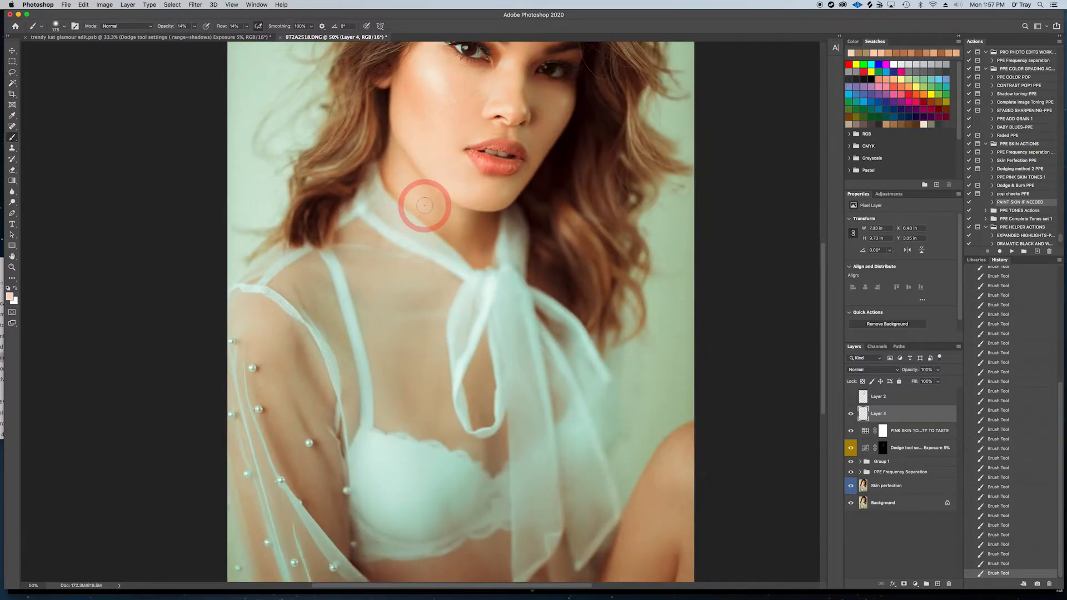
pyautogui.moveTo(412, 174)
pyautogui.mouseDown()
pyautogui.moveTo(414, 197)
pyautogui.moveTo(412, 183)
pyautogui.moveTo(443, 220)
pyautogui.moveTo(436, 198)
pyautogui.moveTo(436, 231)
pyautogui.moveTo(442, 216)
pyautogui.moveTo(474, 266)
pyautogui.moveTo(442, 203)
pyautogui.moveTo(391, 159)
pyautogui.moveTo(391, 178)
pyautogui.moveTo(453, 248)
pyautogui.moveTo(478, 246)
pyautogui.moveTo(447, 234)
pyautogui.moveTo(425, 190)
pyautogui.moveTo(445, 227)
pyautogui.moveTo(432, 198)
pyautogui.moveTo(477, 196)
pyautogui.moveTo(478, 220)
pyautogui.moveTo(522, 264)
pyautogui.moveTo(500, 273)
pyautogui.mouseUp()
pyautogui.press('super+z')
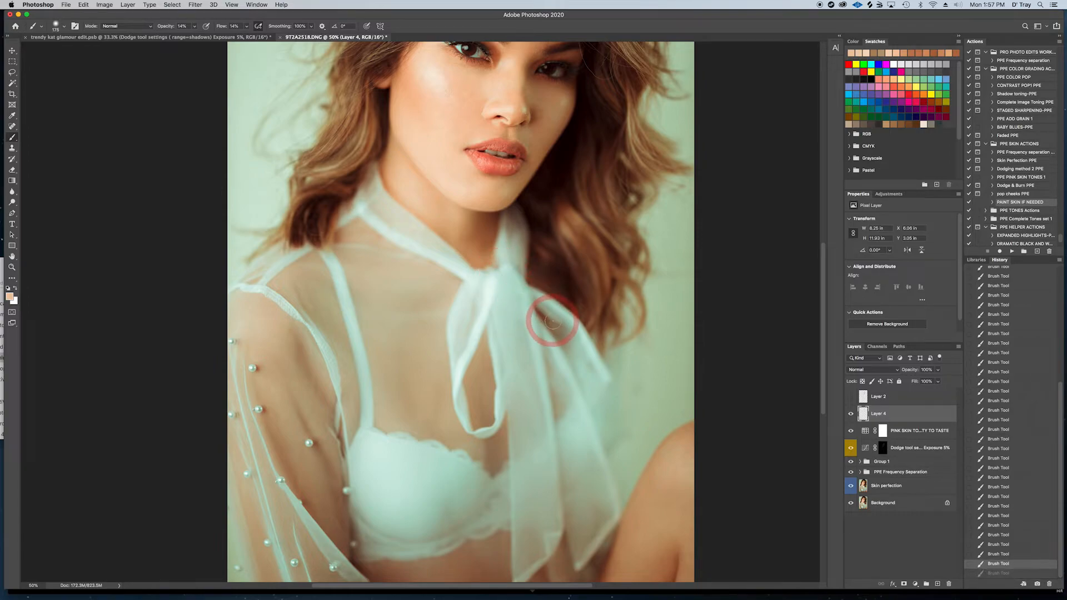
# Step: Brush matching skin tones over the exposed skin of the chest and lower body on Layer 4
pyautogui.moveTo(550, 309); pyautogui.dragTo(405, 119)
pyautogui.moveTo(516, 334)
pyautogui.mouseDown()
pyautogui.moveTo(526, 278)
pyautogui.moveTo(466, 406)
pyautogui.moveTo(478, 389)
pyautogui.moveTo(511, 382)
pyautogui.moveTo(513, 306)
pyautogui.mouseUp()
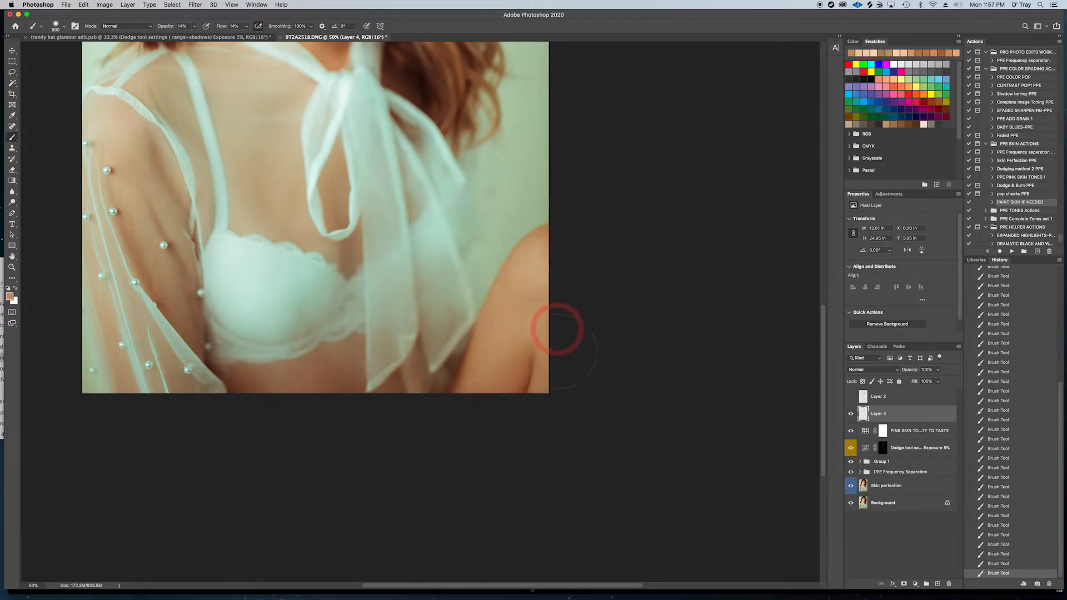
pyautogui.moveTo(331, 288); pyautogui.dragTo(465, 473)
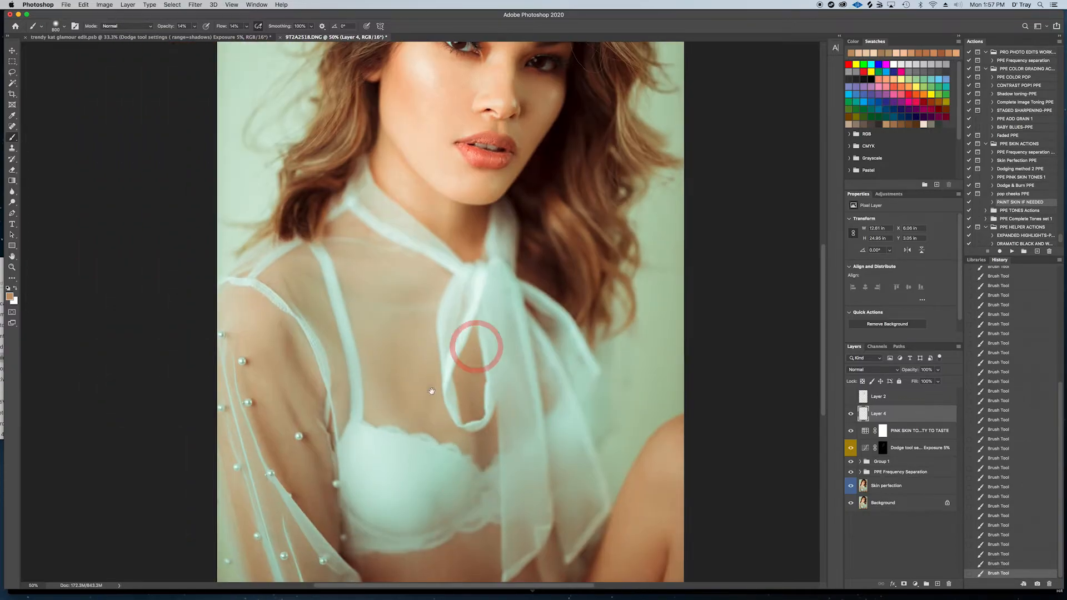
pyautogui.moveTo(468, 345); pyautogui.dragTo(431, 522)
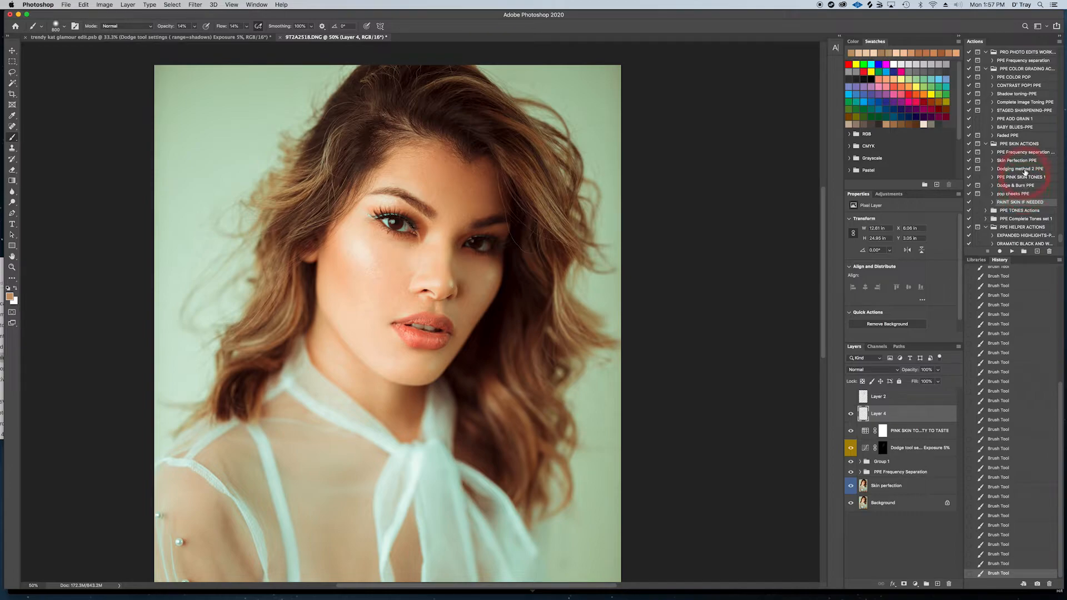
# Step: Run the Dodging method 2 PPE action and target the layer mask of its new dodge curves layer
pyautogui.click(1023, 170)
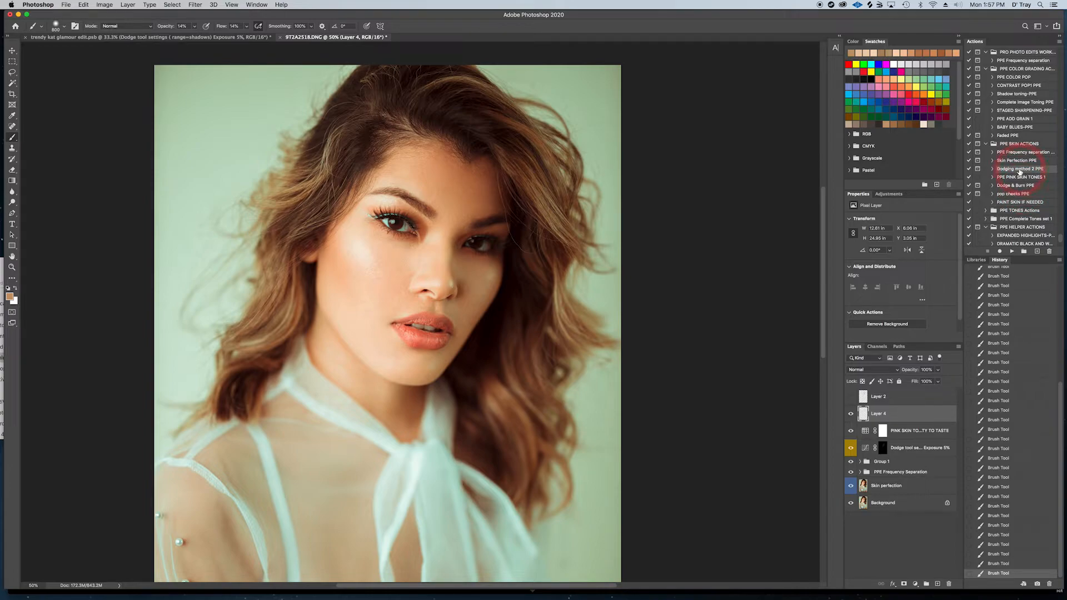
pyautogui.click(1013, 251)
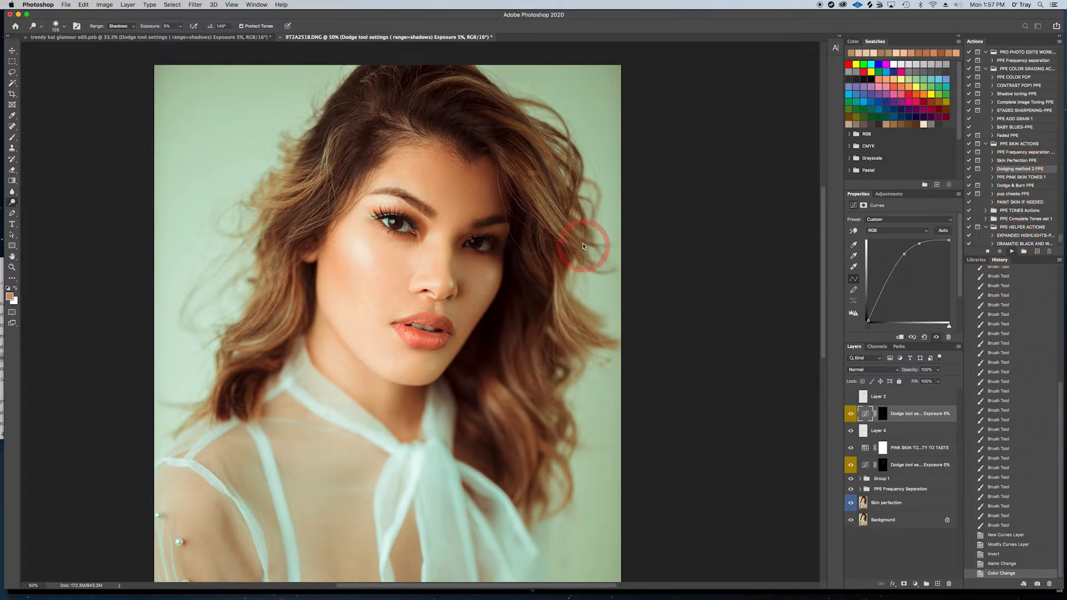
pyautogui.click(593, 193)
pyautogui.click(883, 414)
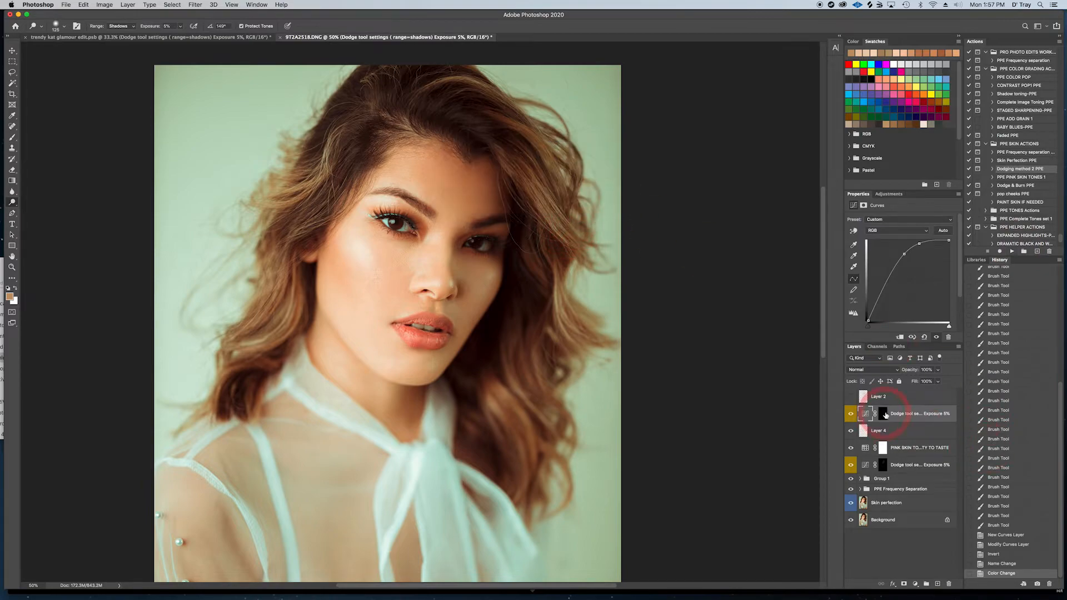
# Step: Brighten the forehead and the nose on the dodge mask using an enlarged Dodge brush at 5% exposure
pyautogui.press(']')
pyautogui.press(']')
pyautogui.press(']')
pyautogui.press(']')
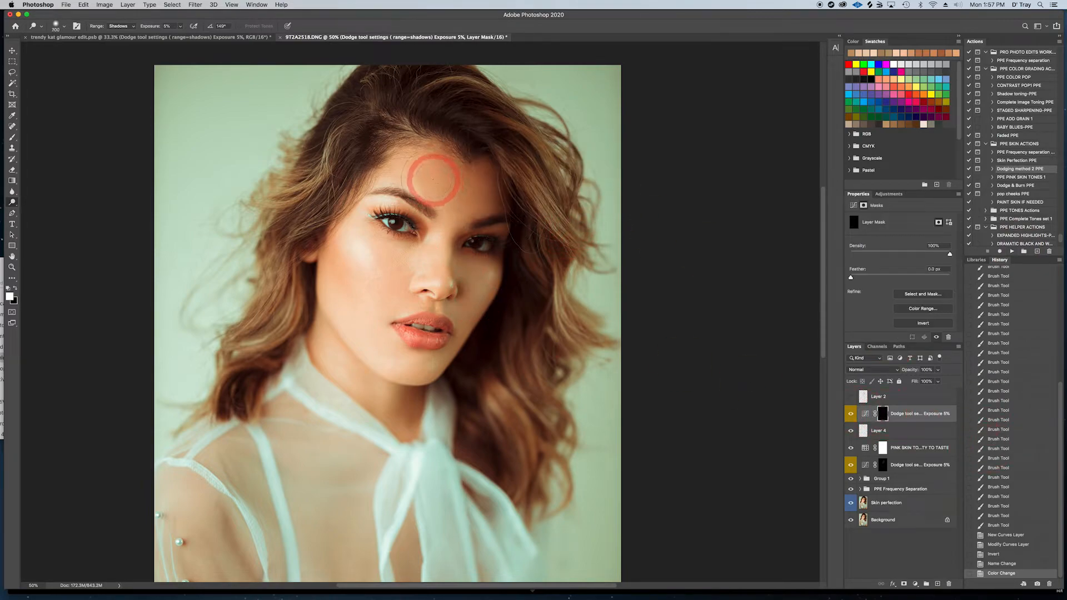
pyautogui.moveTo(434, 181)
pyautogui.mouseDown()
pyautogui.moveTo(476, 214)
pyautogui.moveTo(452, 187)
pyautogui.mouseUp()
pyautogui.moveTo(448, 246)
pyautogui.mouseDown()
pyautogui.moveTo(452, 199)
pyautogui.moveTo(438, 292)
pyautogui.mouseUp()
# Step: Dodge the under-eye area and upper cheek on the mask with a smaller brush
pyautogui.press('[')
pyautogui.press('[')
pyautogui.press('[')
pyautogui.press('[')
pyautogui.press('[')
pyautogui.press('[')
pyautogui.press('[')
pyautogui.press(']')
pyautogui.press(']')
pyautogui.press(']')
pyautogui.press(']')
pyautogui.press(']')
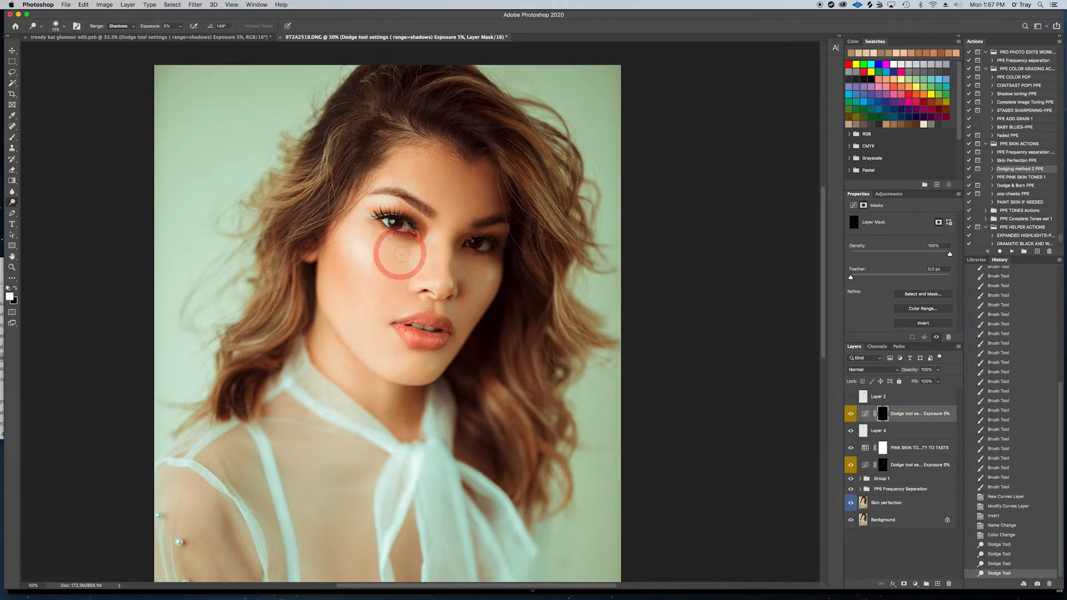
pyautogui.moveTo(399, 254); pyautogui.dragTo(414, 252)
pyautogui.moveTo(354, 236); pyautogui.dragTo(359, 233)
pyautogui.moveTo(399, 261)
pyautogui.mouseDown()
pyautogui.moveTo(406, 211)
pyautogui.moveTo(371, 203)
pyautogui.moveTo(410, 209)
pyautogui.moveTo(357, 203)
pyautogui.moveTo(404, 188)
pyautogui.mouseUp()
# Step: Dodge the shaded side of the face, the nose bridge and the chin on the mask, adjusting the brush size
pyautogui.press('[')
pyautogui.moveTo(513, 213)
pyautogui.mouseDown()
pyautogui.moveTo(486, 216)
pyautogui.moveTo(521, 199)
pyautogui.moveTo(487, 228)
pyautogui.moveTo(525, 233)
pyautogui.moveTo(491, 229)
pyautogui.moveTo(516, 252)
pyautogui.moveTo(474, 274)
pyautogui.moveTo(504, 268)
pyautogui.moveTo(480, 287)
pyautogui.moveTo(508, 278)
pyautogui.moveTo(474, 283)
pyautogui.moveTo(498, 274)
pyautogui.mouseUp()
pyautogui.press(']')
pyautogui.press(']')
pyautogui.press(']')
pyautogui.press('[')
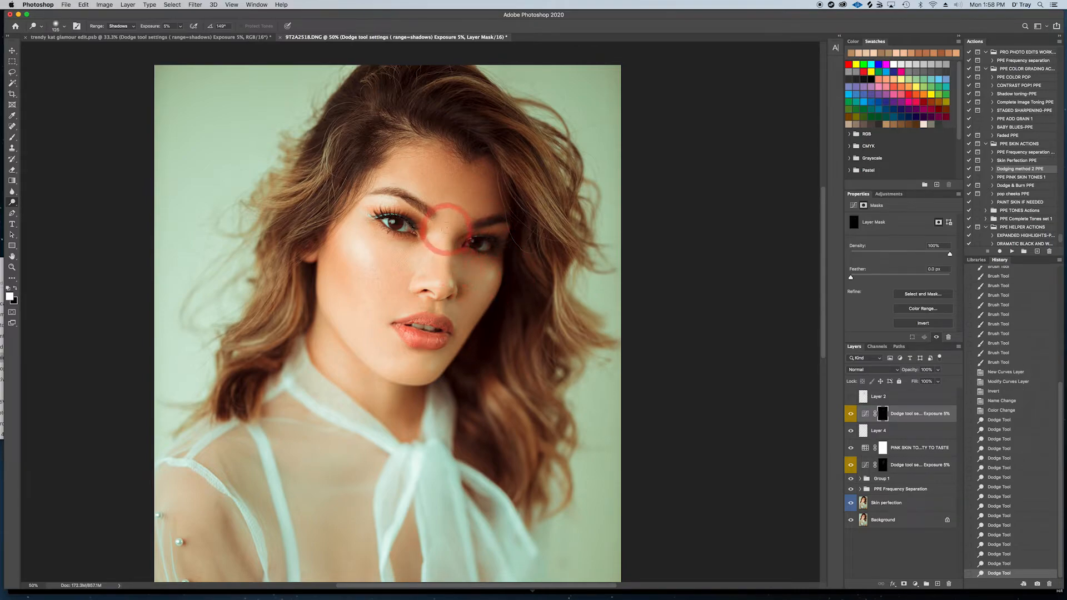
pyautogui.moveTo(450, 227)
pyautogui.mouseDown()
pyautogui.moveTo(447, 292)
pyautogui.moveTo(431, 285)
pyautogui.moveTo(445, 287)
pyautogui.mouseUp()
pyautogui.moveTo(420, 344)
pyautogui.mouseDown()
pyautogui.moveTo(444, 345)
pyautogui.moveTo(436, 324)
pyautogui.moveTo(418, 322)
pyautogui.moveTo(403, 360)
pyautogui.mouseUp()
# Step: Dodge the lower cheek and jawline up to the cheekbone on the mask with a resized brush
pyautogui.press(']')
pyautogui.press(']')
pyautogui.press(']')
pyautogui.press(']')
pyautogui.press(']')
pyautogui.press(']')
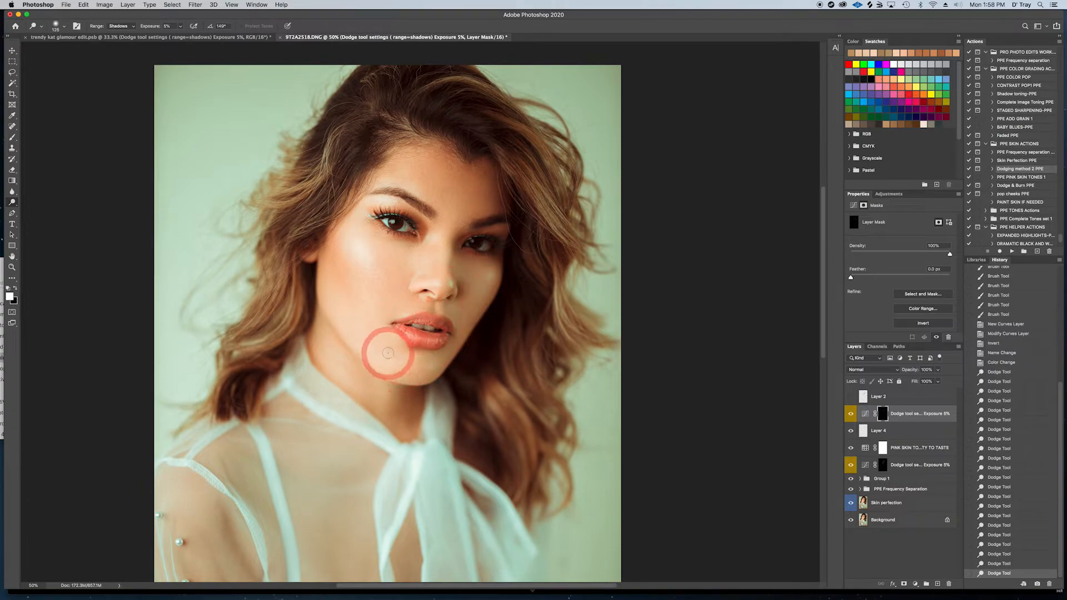
pyautogui.moveTo(359, 290)
pyautogui.mouseDown()
pyautogui.moveTo(366, 339)
pyautogui.moveTo(401, 371)
pyautogui.mouseUp()
pyautogui.moveTo(374, 288); pyautogui.dragTo(350, 232)
pyautogui.press('[')
pyautogui.press('[')
pyautogui.press('[')
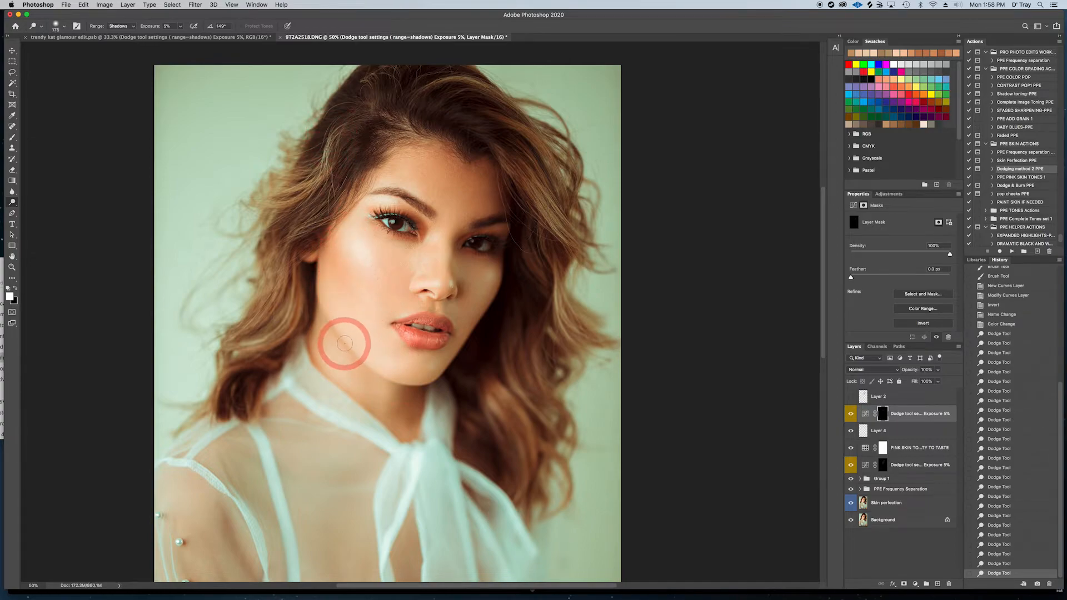
# Step: Dodge highlights into the long curls beside the neck and shaded cheek on the mask
pyautogui.hscroll(5, 341, 341)
pyautogui.scroll(-1, 340, 341)
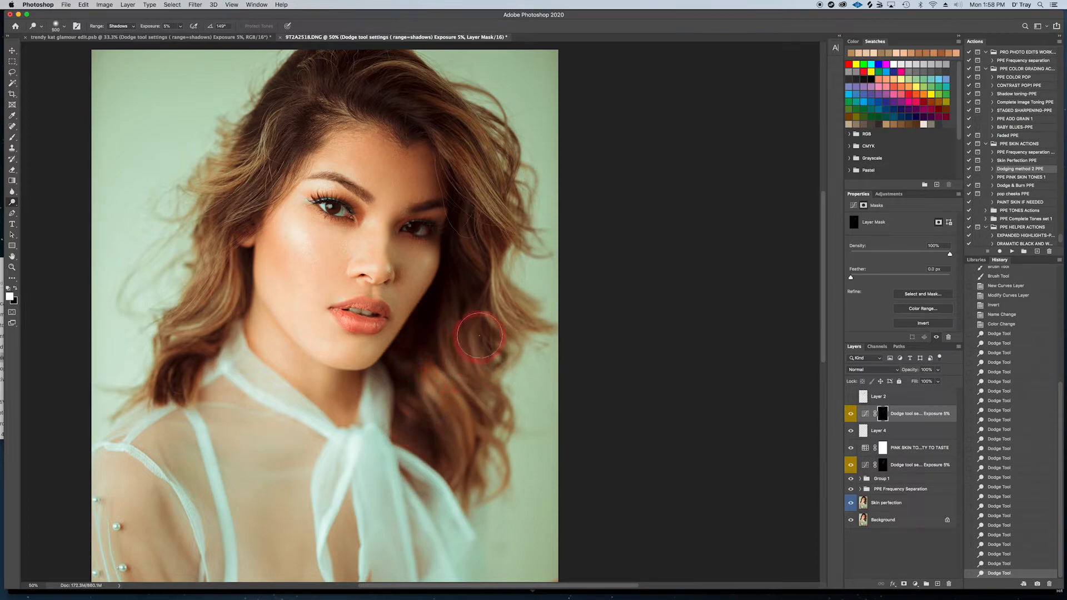
pyautogui.click(423, 400)
pyautogui.press('[')
pyautogui.press('[')
pyautogui.press('[')
pyautogui.press('[')
pyautogui.moveTo(473, 334)
pyautogui.mouseDown()
pyautogui.moveTo(395, 425)
pyautogui.moveTo(484, 336)
pyautogui.moveTo(418, 431)
pyautogui.mouseUp()
pyautogui.moveTo(418, 432)
pyautogui.mouseDown()
pyautogui.moveTo(424, 374)
pyautogui.moveTo(456, 473)
pyautogui.mouseUp()
pyautogui.moveTo(359, 249); pyautogui.dragTo(363, 288)
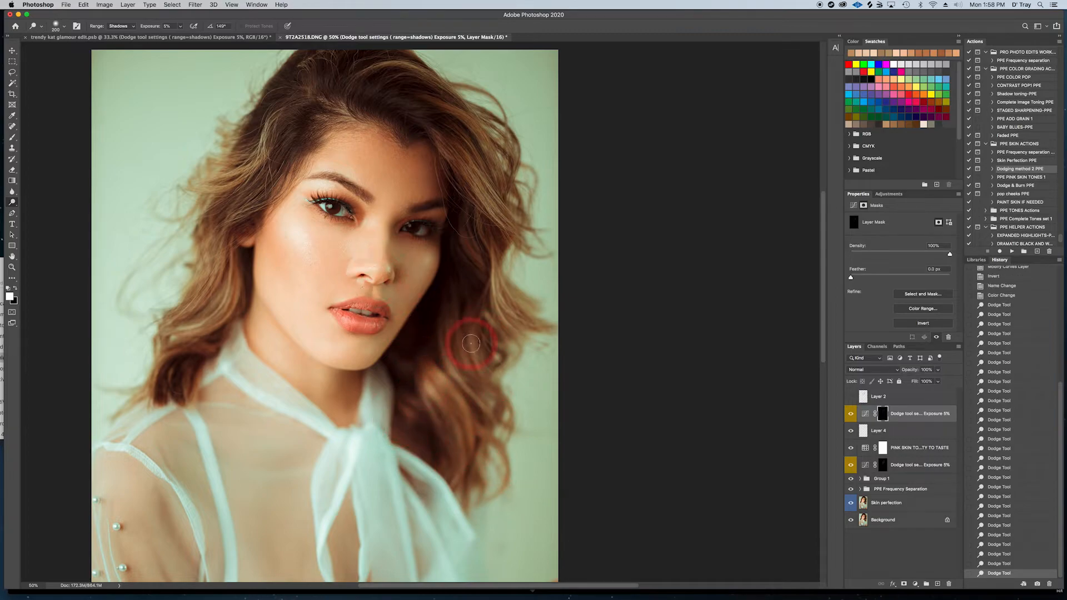
pyautogui.moveTo(429, 405); pyautogui.dragTo(458, 337)
pyautogui.moveTo(362, 455)
pyautogui.mouseDown()
pyautogui.moveTo(430, 409)
pyautogui.moveTo(528, 299)
pyautogui.mouseUp()
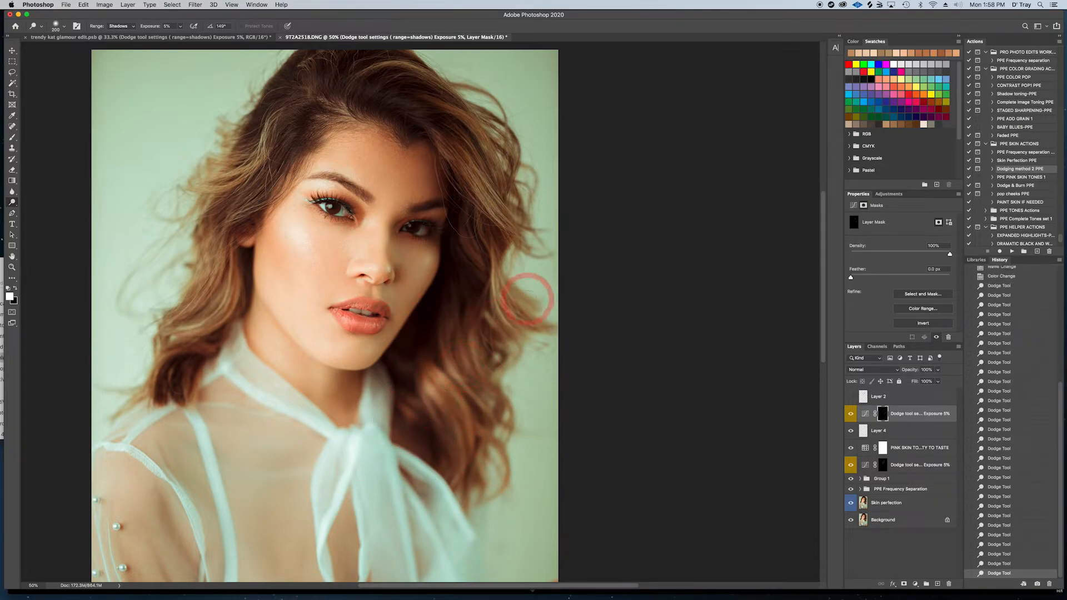
pyautogui.moveTo(423, 378); pyautogui.dragTo(427, 391)
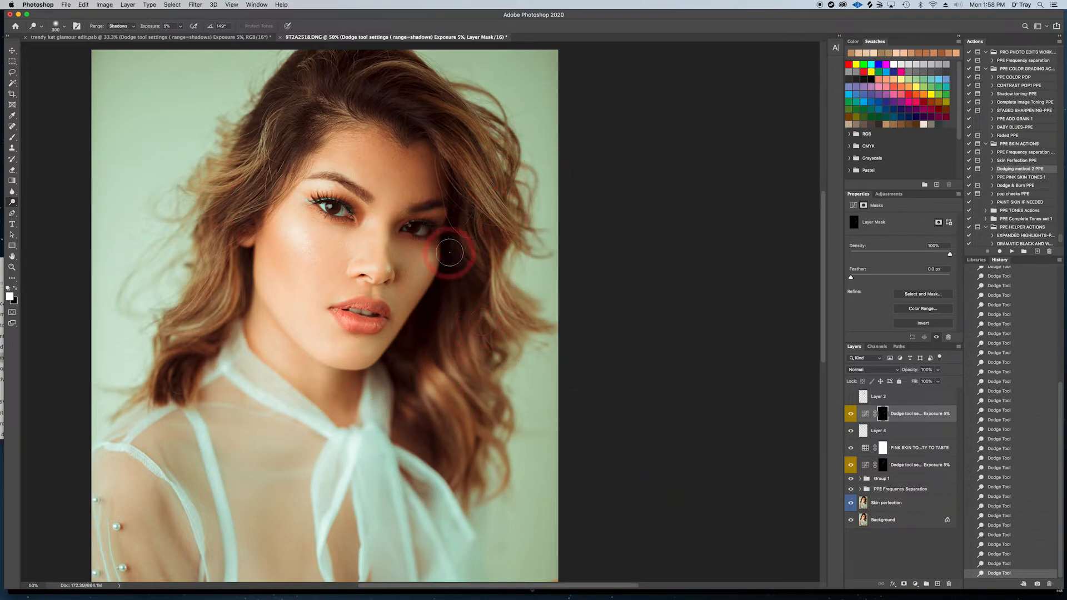
# Step: Dodge the hair highlights over the crown and down both sides of the head on the mask
pyautogui.moveTo(341, 96)
pyautogui.mouseDown()
pyautogui.moveTo(361, 82)
pyautogui.moveTo(420, 125)
pyautogui.moveTo(464, 133)
pyautogui.moveTo(390, 93)
pyautogui.moveTo(508, 193)
pyautogui.moveTo(373, 89)
pyautogui.moveTo(376, 78)
pyautogui.moveTo(422, 87)
pyautogui.moveTo(291, 124)
pyautogui.mouseUp()
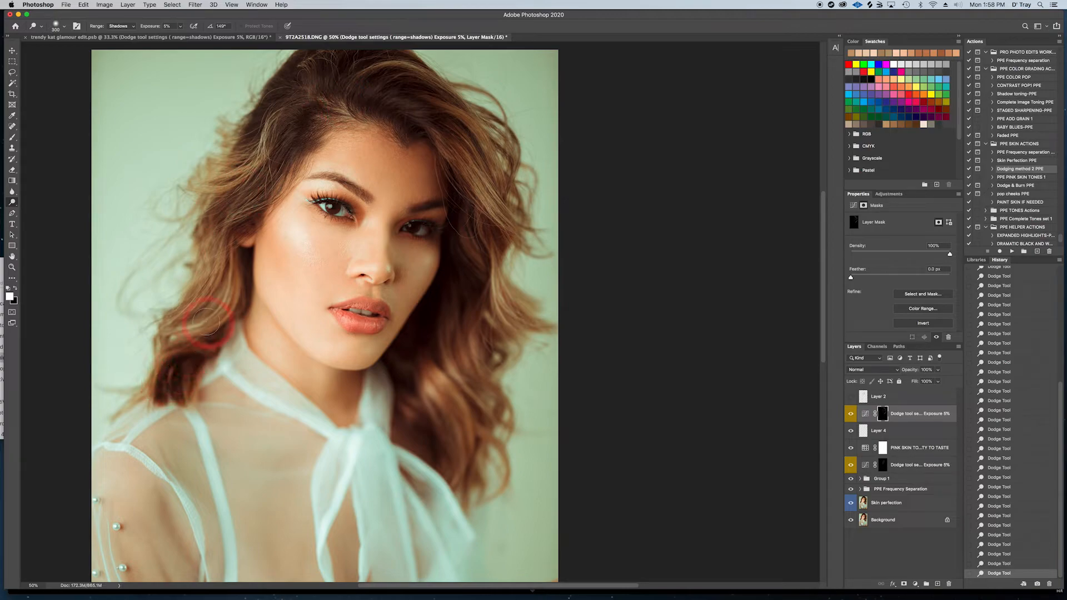
pyautogui.moveTo(160, 383); pyautogui.dragTo(196, 345)
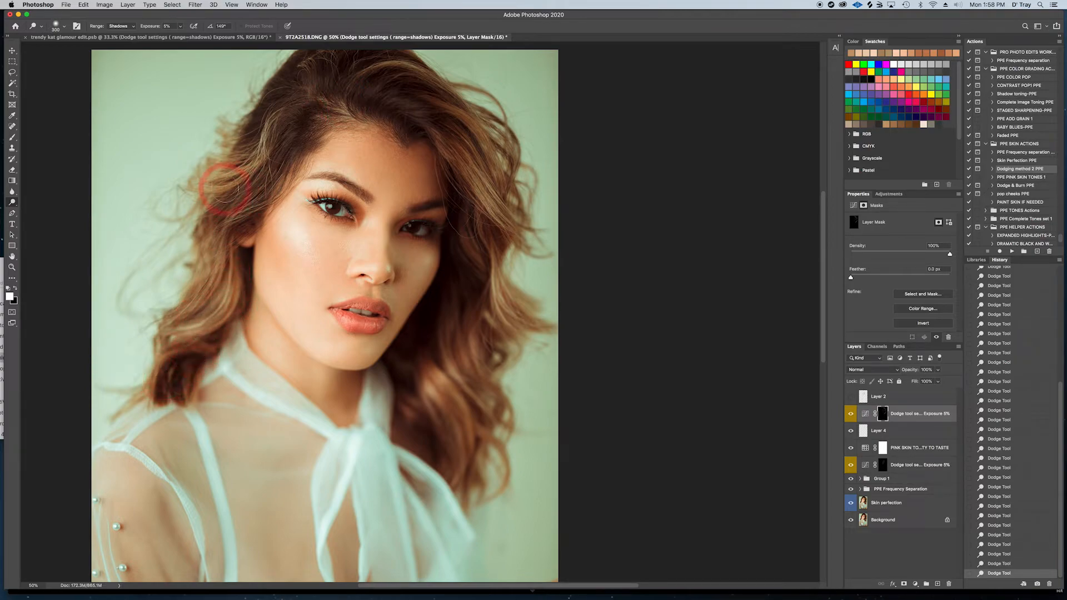
pyautogui.moveTo(283, 93)
pyautogui.mouseDown()
pyautogui.moveTo(386, 78)
pyautogui.moveTo(406, 108)
pyautogui.moveTo(474, 129)
pyautogui.moveTo(400, 80)
pyautogui.moveTo(459, 118)
pyautogui.moveTo(450, 158)
pyautogui.mouseUp()
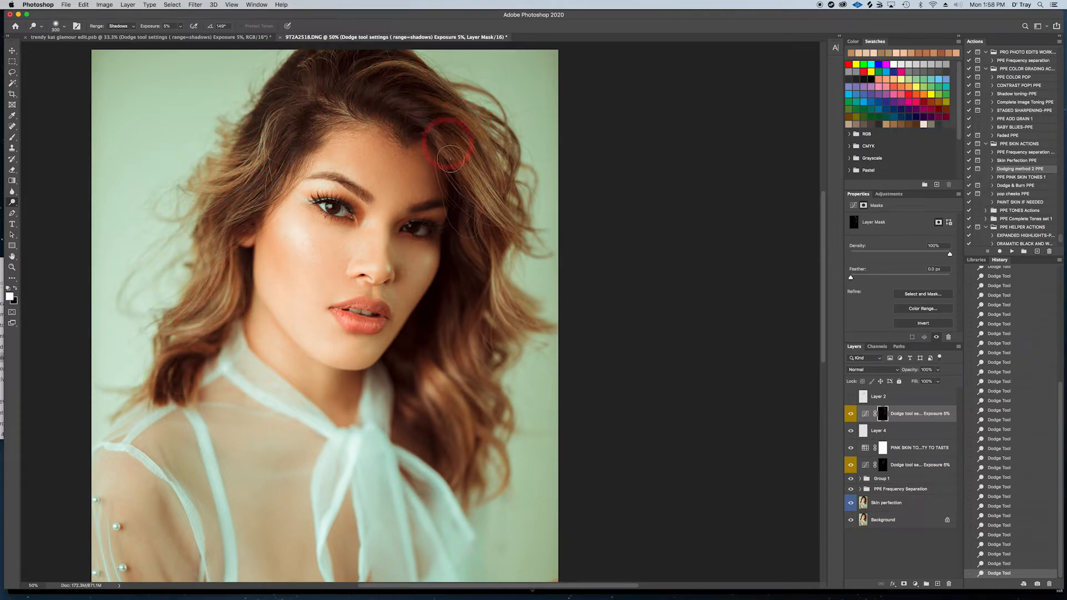
pyautogui.moveTo(450, 415)
pyautogui.mouseDown()
pyautogui.moveTo(321, 319)
pyautogui.moveTo(231, 180)
pyautogui.mouseUp()
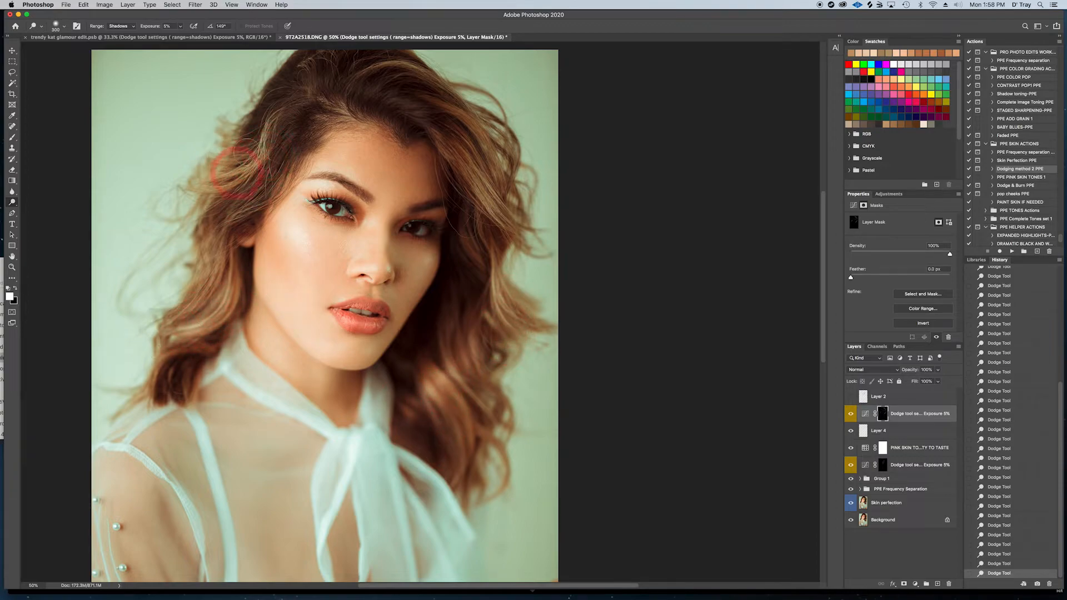
pyautogui.moveTo(333, 77)
pyautogui.mouseDown()
pyautogui.moveTo(356, 52)
pyautogui.moveTo(436, 105)
pyautogui.moveTo(370, 113)
pyautogui.moveTo(245, 181)
pyautogui.mouseUp()
pyautogui.moveTo(216, 249)
pyautogui.mouseDown()
pyautogui.moveTo(168, 365)
pyautogui.moveTo(227, 205)
pyautogui.mouseUp()
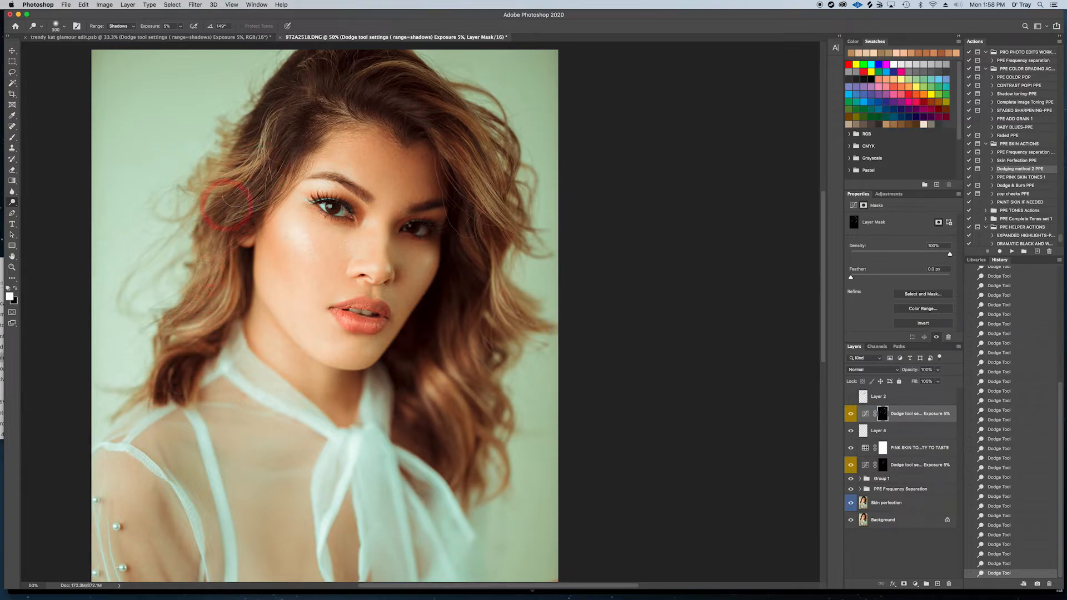
pyautogui.moveTo(280, 113)
pyautogui.mouseDown()
pyautogui.moveTo(414, 96)
pyautogui.moveTo(470, 185)
pyautogui.mouseUp()
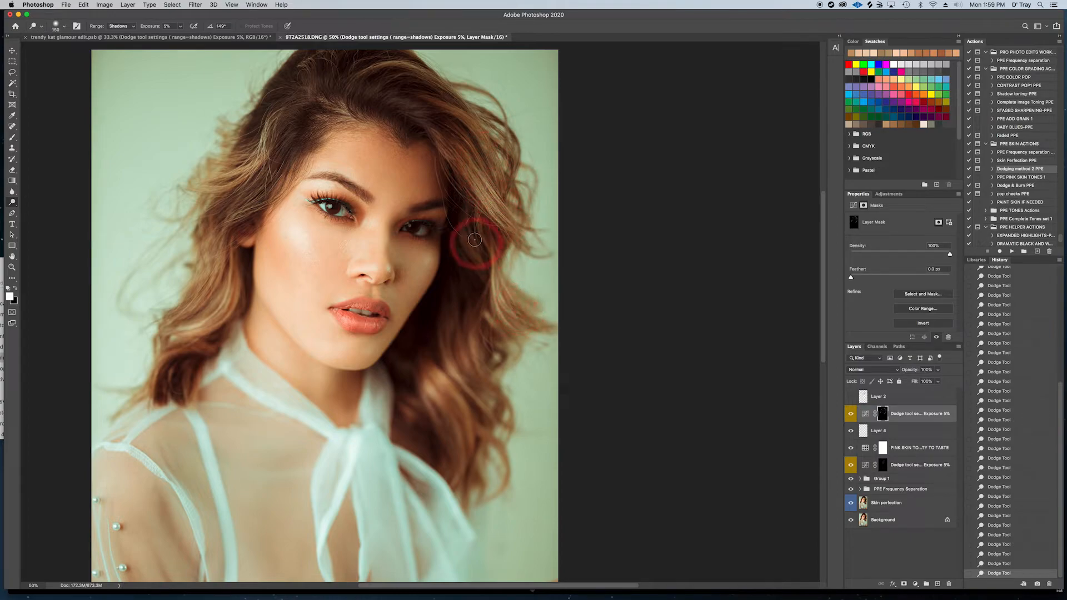
# Step: Dodge the skin of the chest and the raised knee on the mask with a larger brush, resizing it as needed
pyautogui.moveTo(431, 444); pyautogui.dragTo(483, 342)
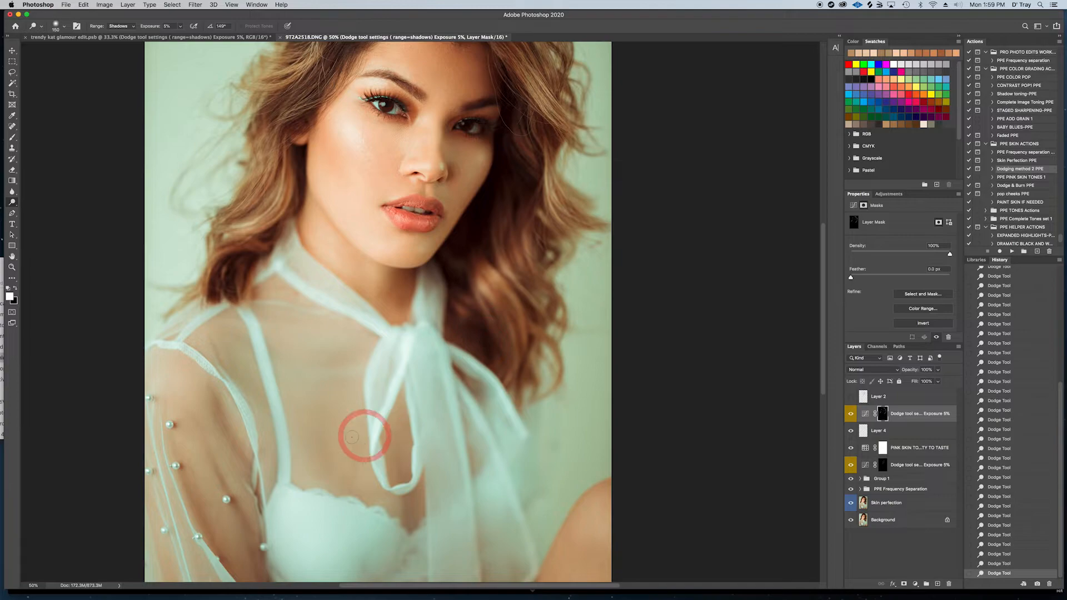
pyautogui.press(']')
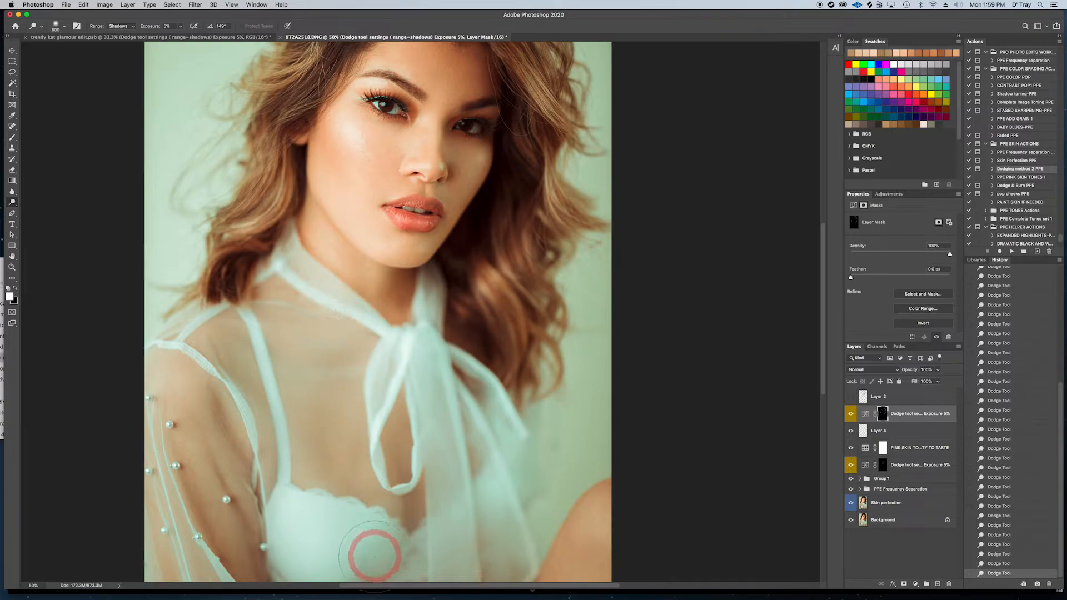
pyautogui.press(']')
pyautogui.press(']')
pyautogui.press(']')
pyautogui.press(']')
pyautogui.press(']')
pyautogui.press(']')
pyautogui.press(']')
pyautogui.press(']')
pyautogui.press(']')
pyautogui.press(']')
pyautogui.press(']')
pyautogui.press('[')
pyautogui.moveTo(372, 570)
pyautogui.mouseDown()
pyautogui.moveTo(398, 573)
pyautogui.moveTo(333, 544)
pyautogui.moveTo(315, 554)
pyautogui.moveTo(286, 547)
pyautogui.moveTo(366, 573)
pyautogui.moveTo(366, 556)
pyautogui.moveTo(258, 513)
pyautogui.moveTo(493, 534)
pyautogui.moveTo(448, 413)
pyautogui.mouseUp()
pyautogui.press('space')
pyautogui.press(']')
pyautogui.press(']')
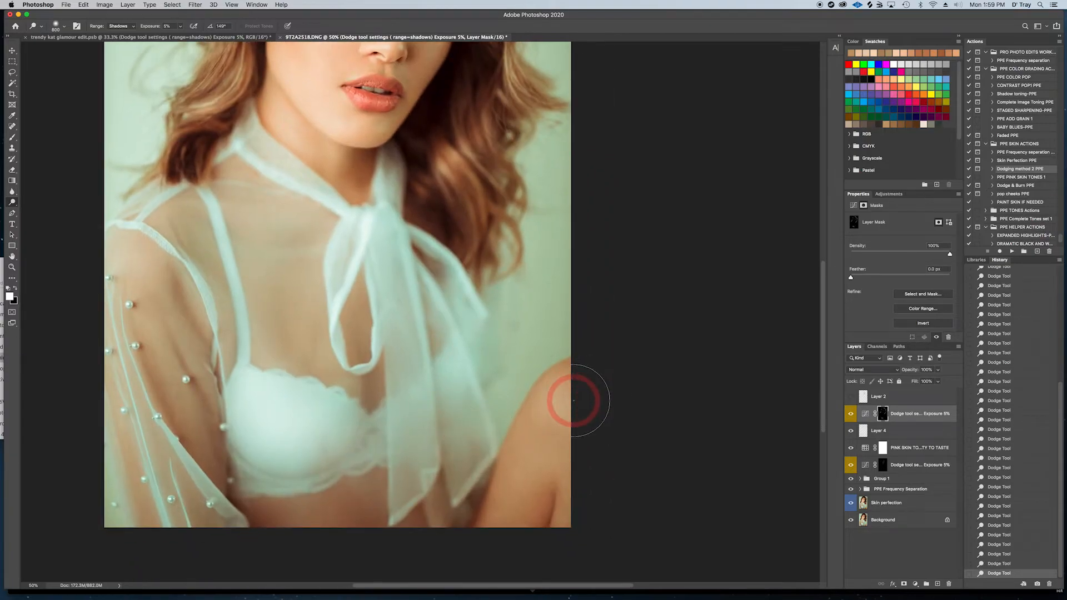
pyautogui.press('[')
pyautogui.press('[')
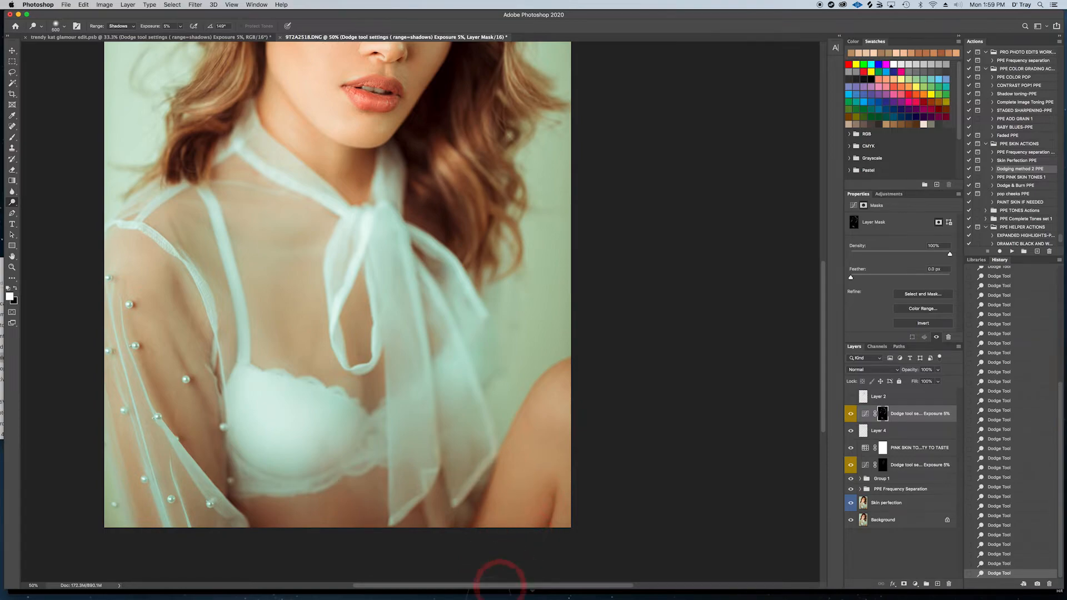
pyautogui.press('[')
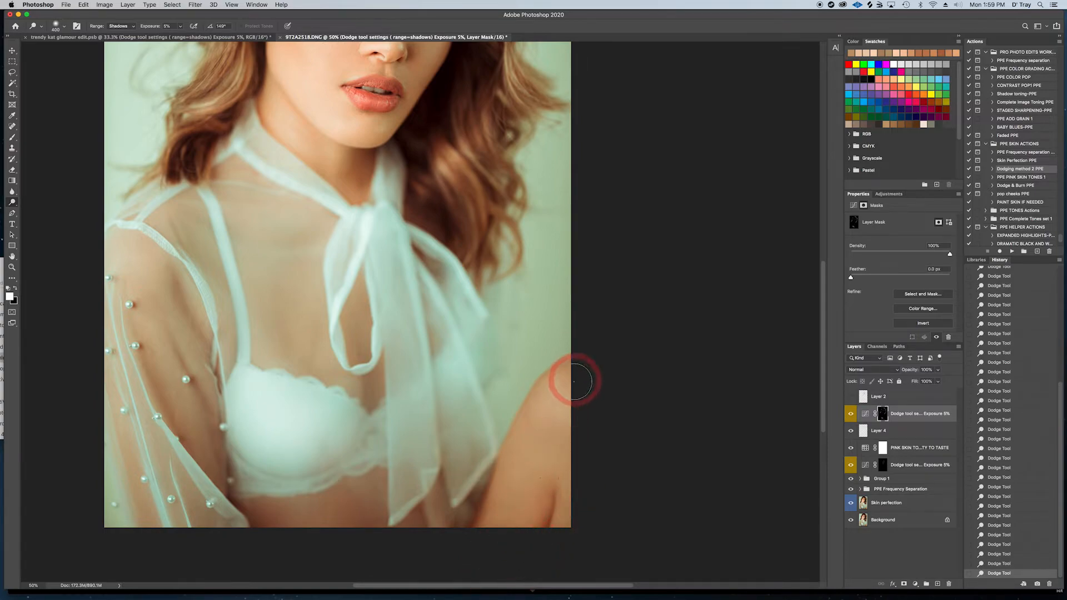
# Step: Refine the dodging around the chin, mouth corner and under-eye area with a progressively smaller brush
pyautogui.moveTo(429, 291); pyautogui.dragTo(457, 483)
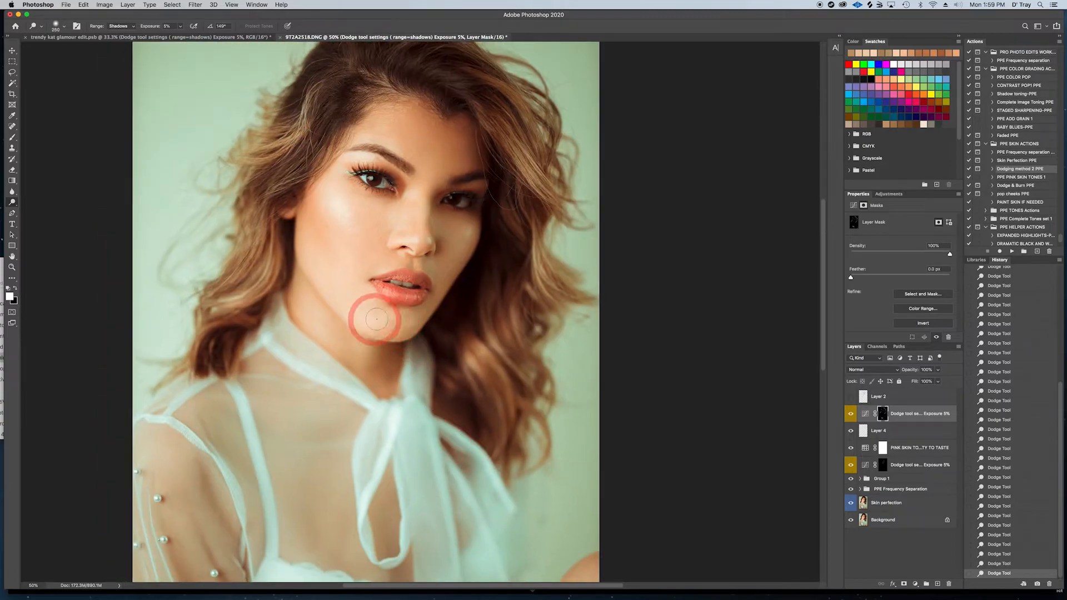
pyautogui.press('[')
pyautogui.press('[')
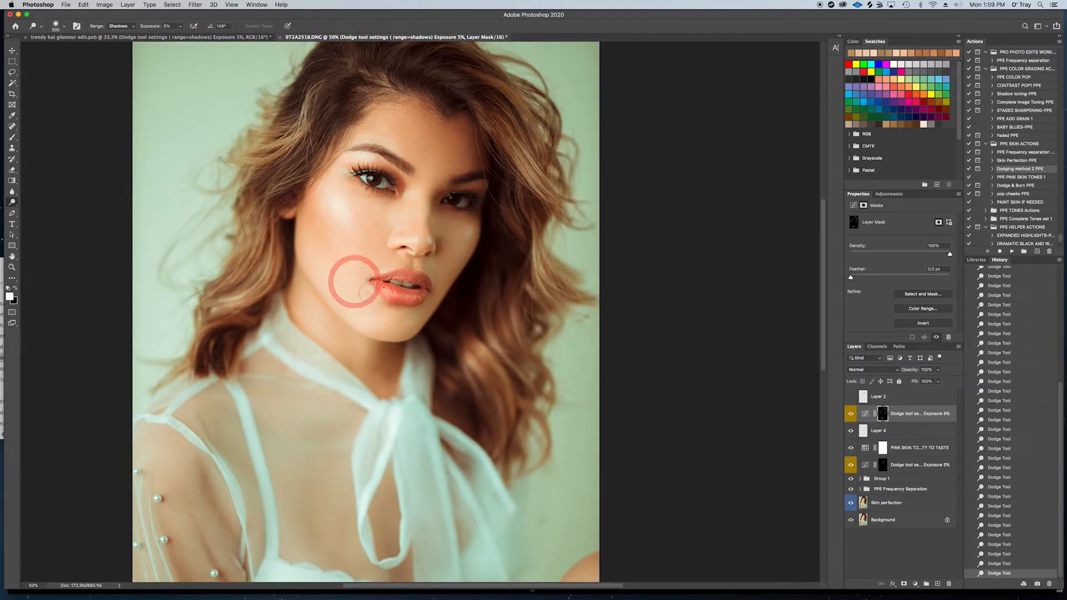
pyautogui.press('[')
pyautogui.press('[')
pyautogui.press('[')
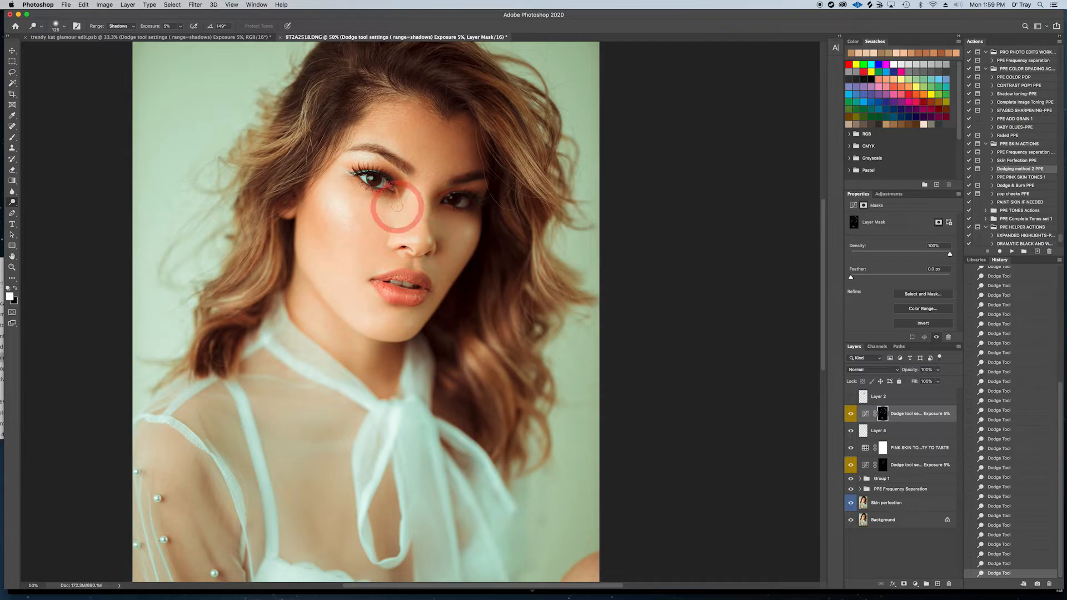
# Step: Undo the last three dodge strokes on the mask
pyautogui.press('super+z')
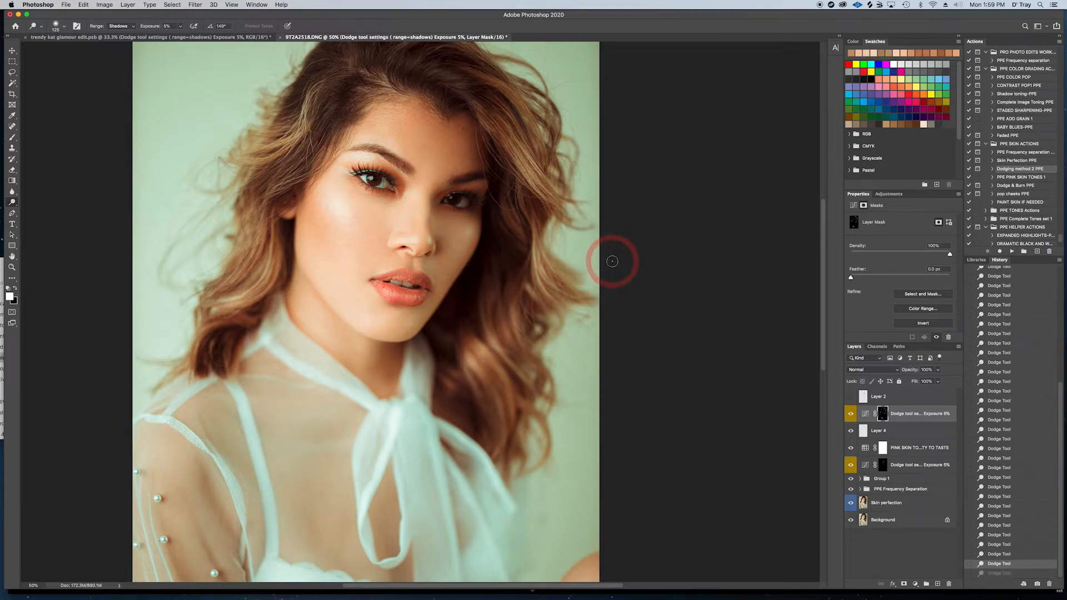
pyautogui.press('super+z')
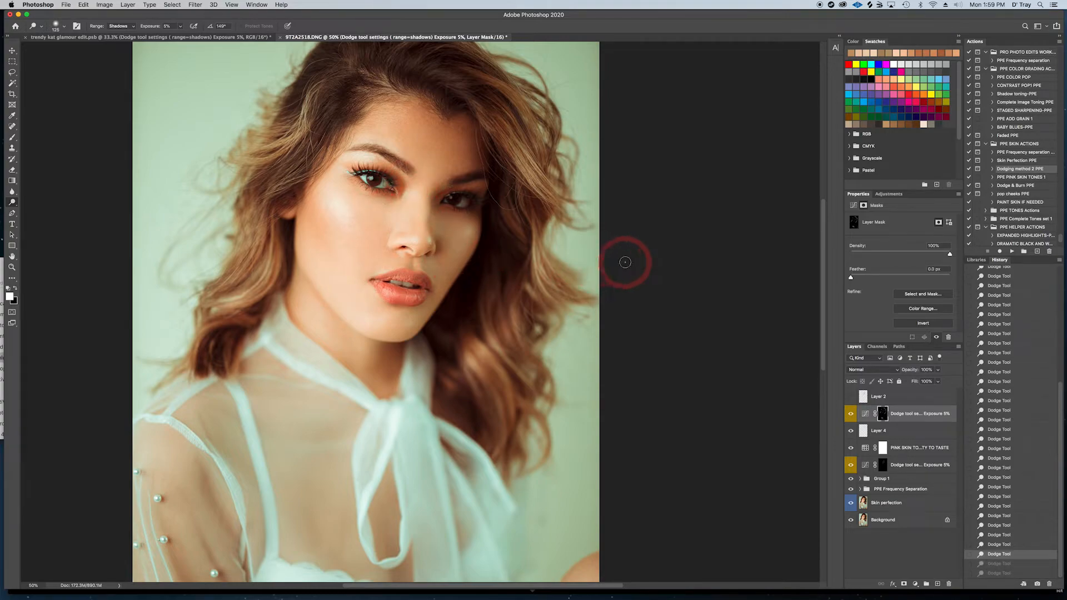
pyautogui.press('super+z')
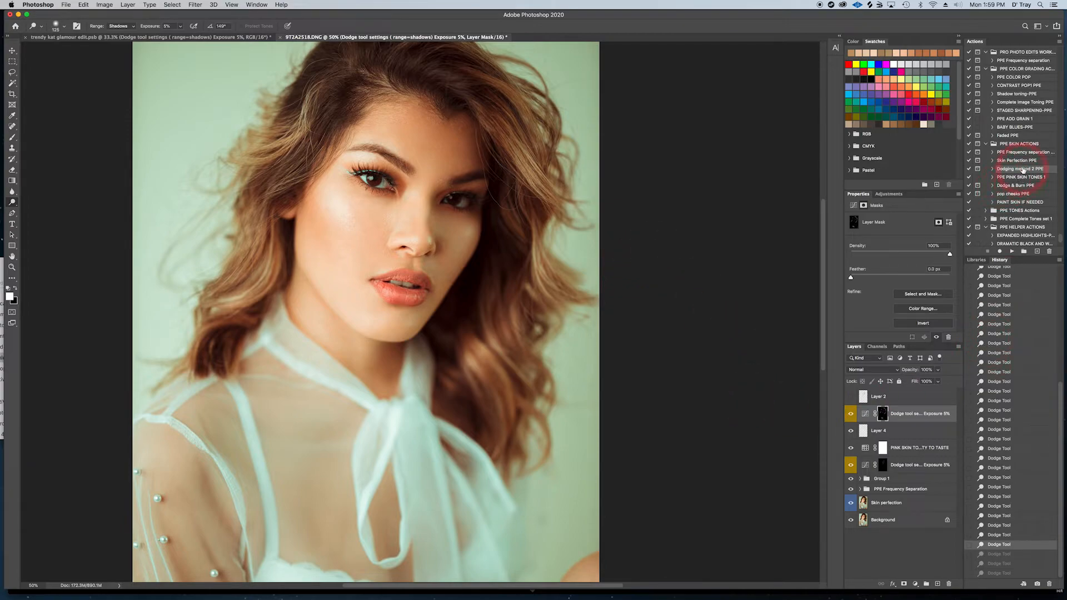
# Step: Run the Dodge & Burn PPE action to add its Soft Light dodge-and-burn layer
pyautogui.click(1017, 187)
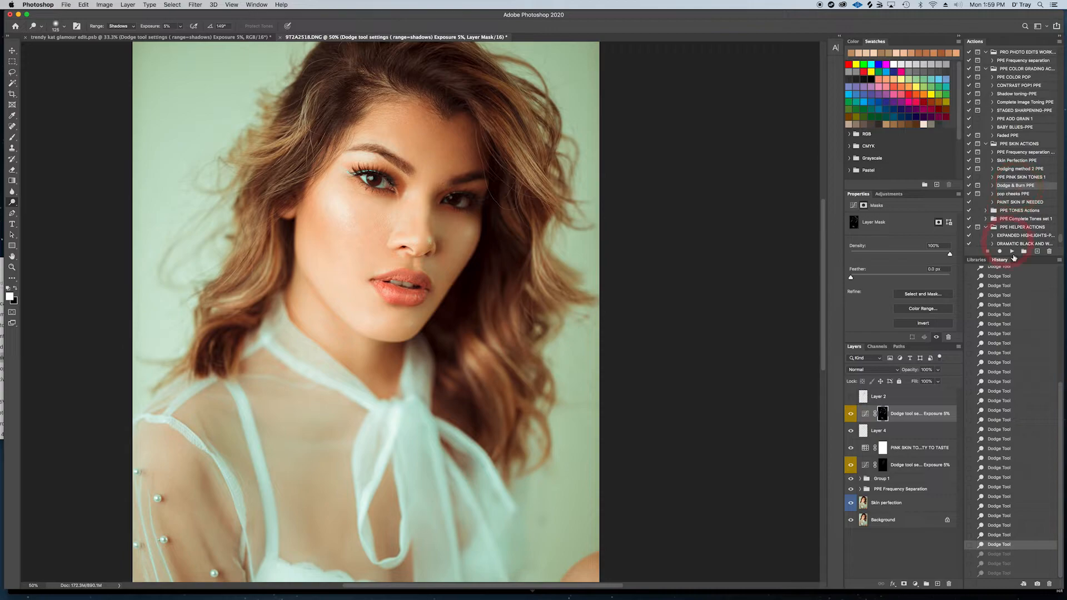
pyautogui.click(1012, 251)
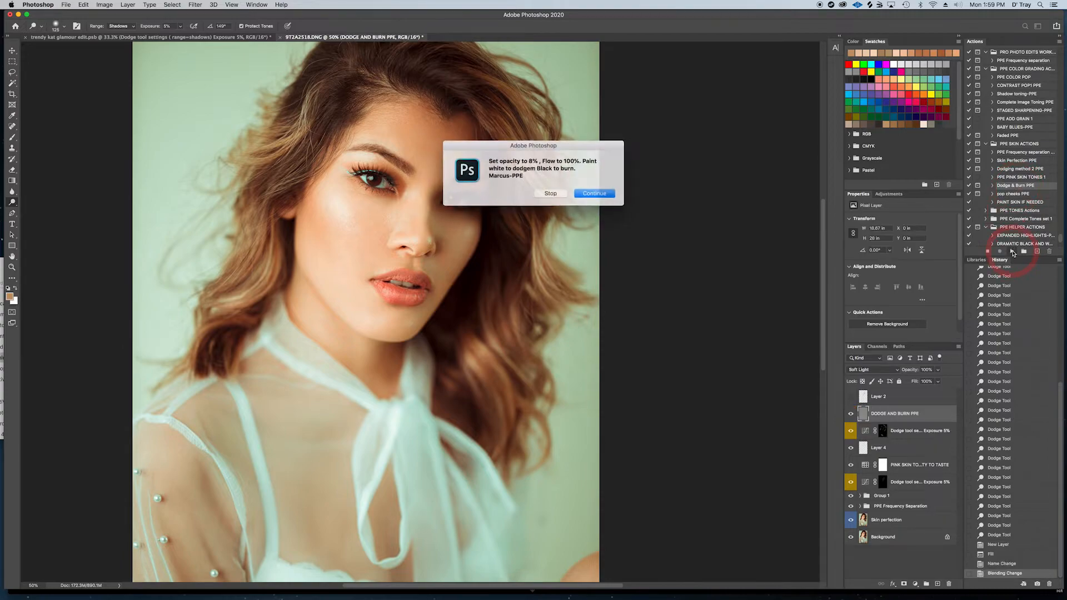
pyautogui.click(589, 192)
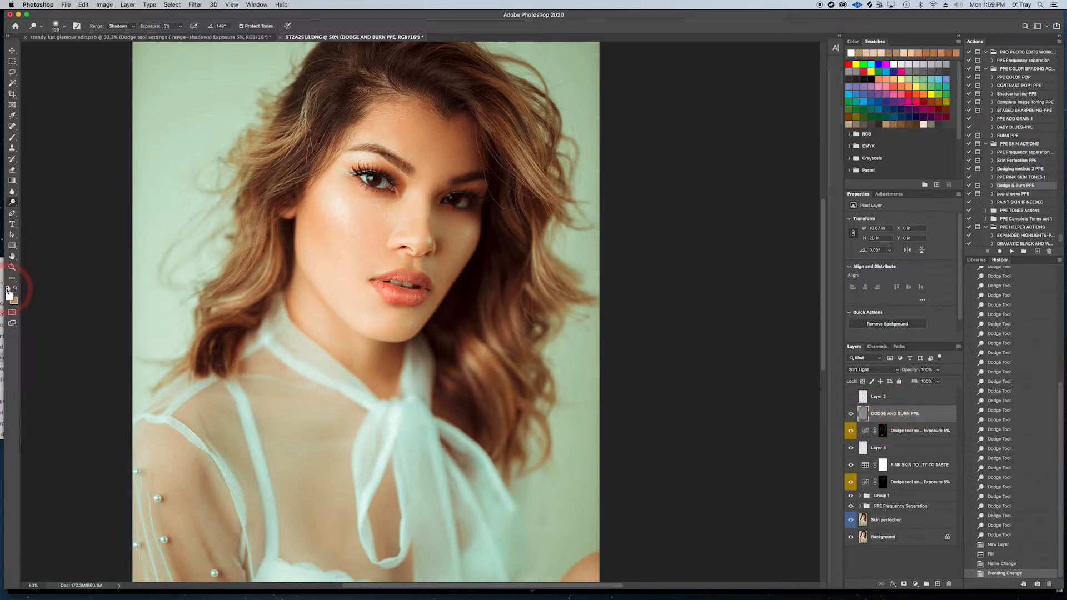
# Step: Set up the Brush tool with the default black foreground colour, 8% opacity and 100% flow
pyautogui.click(8, 288)
pyautogui.click(12, 138)
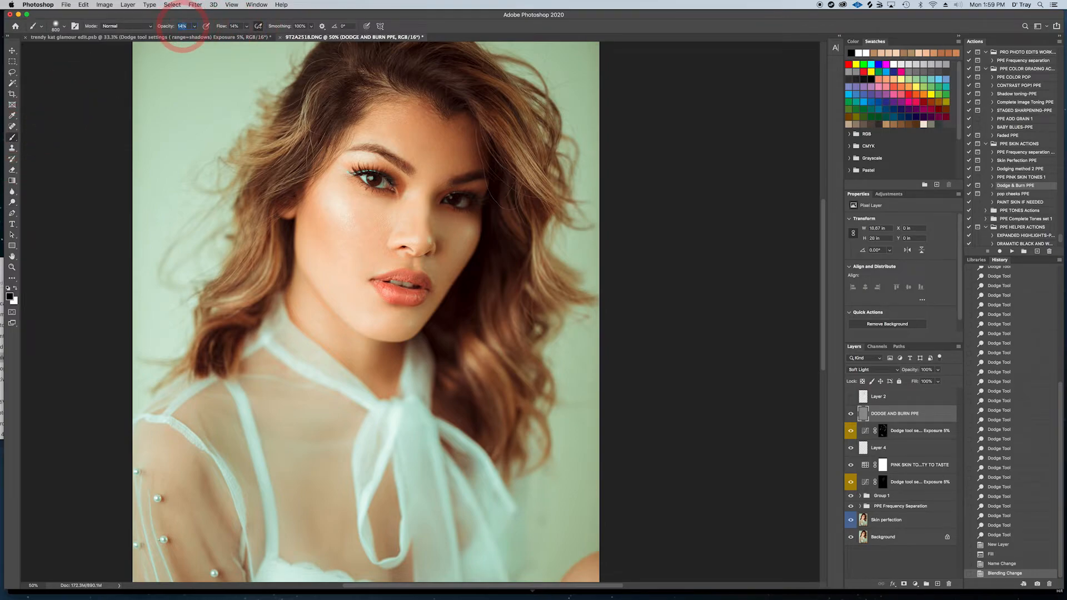
pyautogui.write('8')
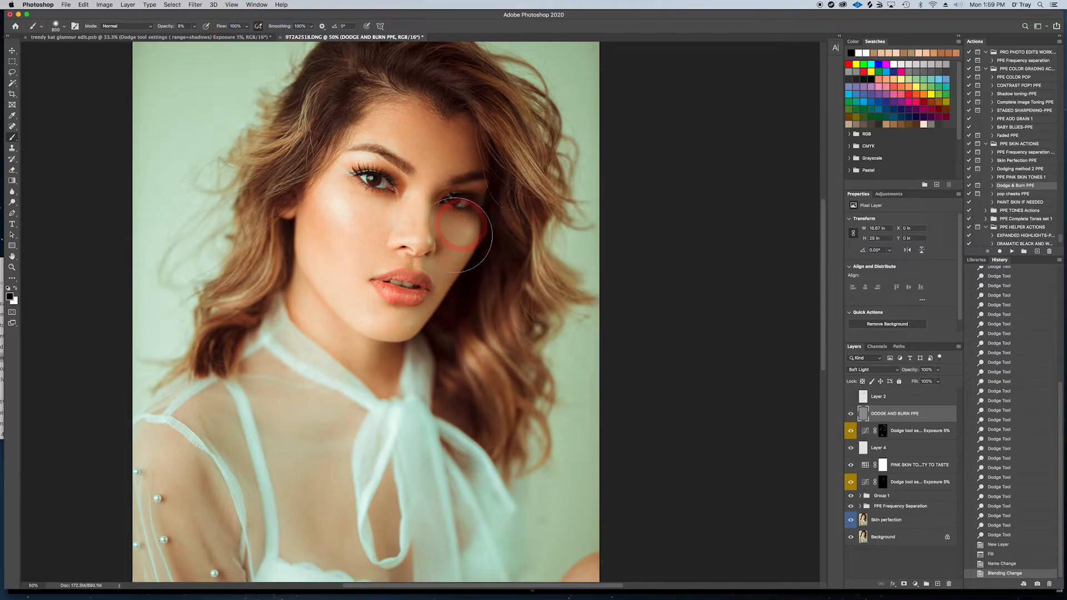
# Step: Try to burn along the jawline on the dodge-and-burn layer with a much smaller brush
pyautogui.write('[')
pyautogui.press('[')
pyautogui.press('[')
pyautogui.press('[')
pyautogui.press('[')
pyautogui.press('[')
pyautogui.press('[')
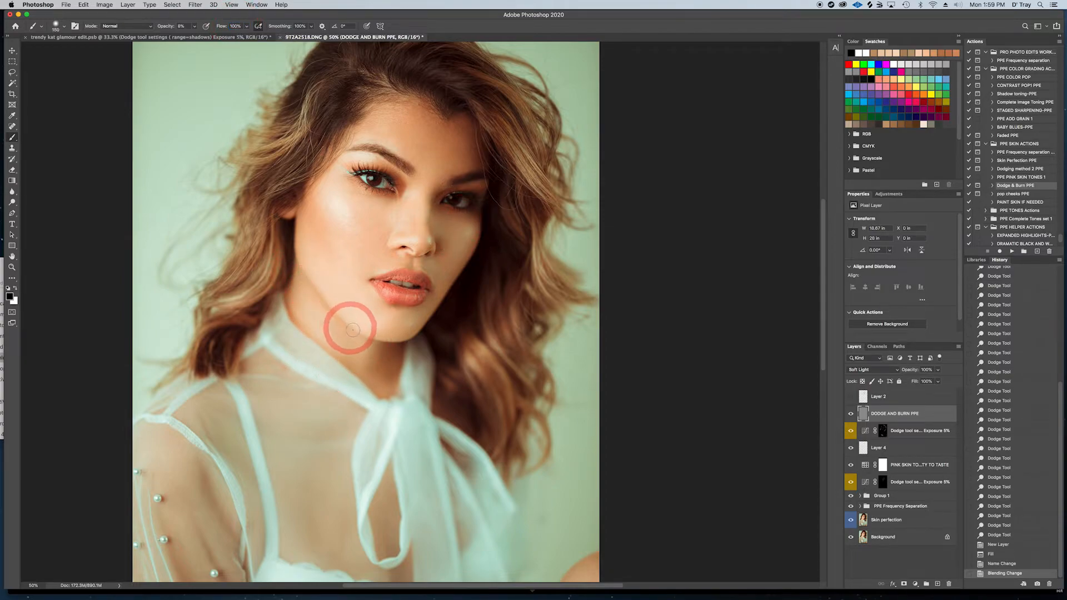
pyautogui.press('[')
pyautogui.press('[')
pyautogui.press('[')
pyautogui.moveTo(303, 274)
pyautogui.mouseDown()
pyautogui.moveTo(352, 329)
pyautogui.moveTo(388, 349)
pyautogui.mouseUp()
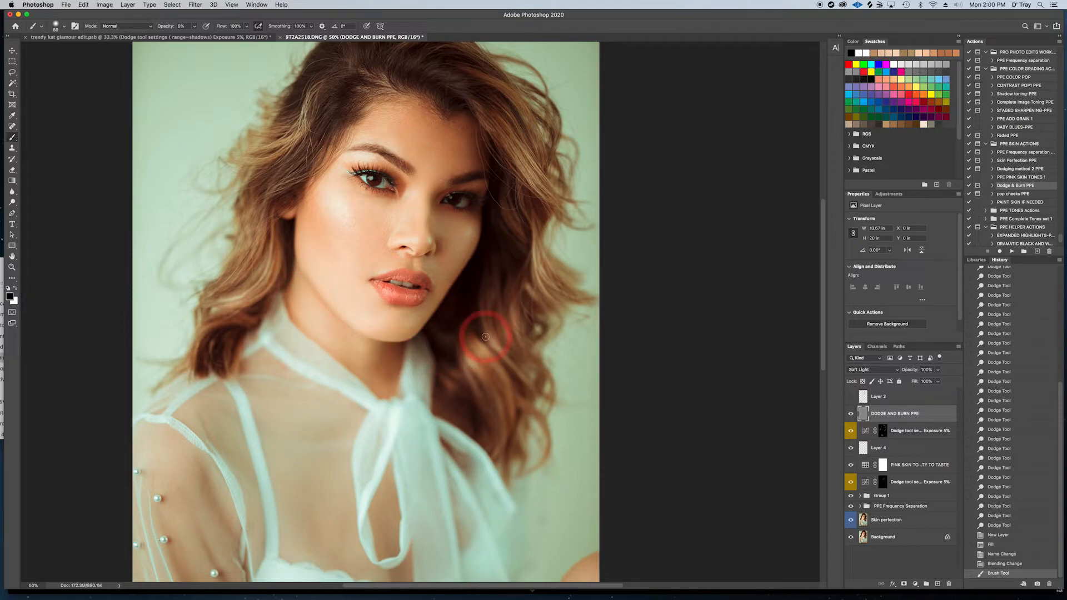
pyautogui.press('super+z')
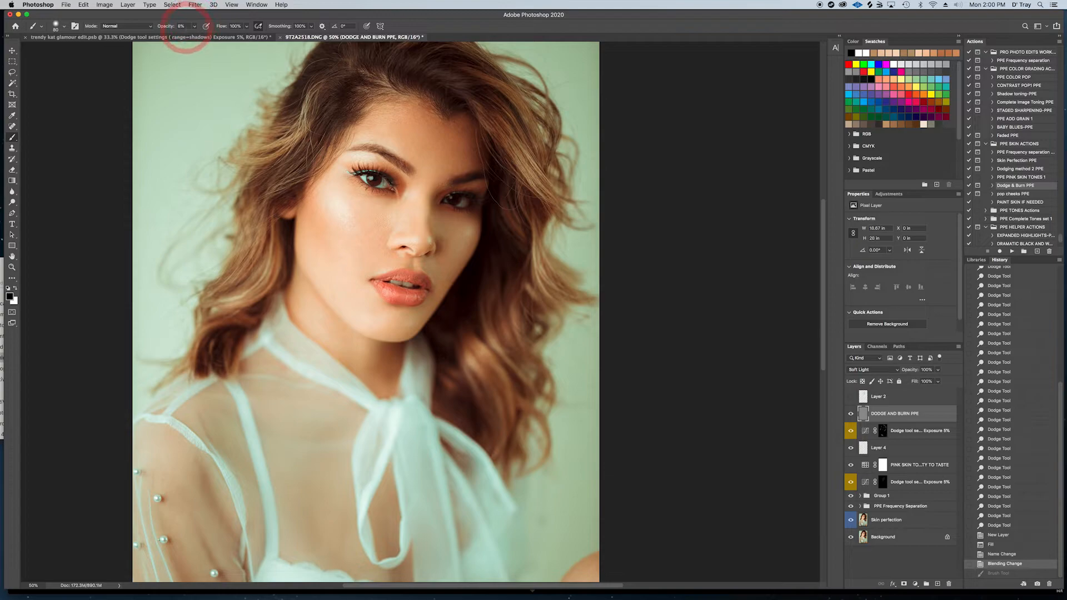
# Step: Lower the brush opacity to 4% and try test burn strokes along the jaw and chin with slightly different brush sizes
pyautogui.press('Return')
pyautogui.press('[')
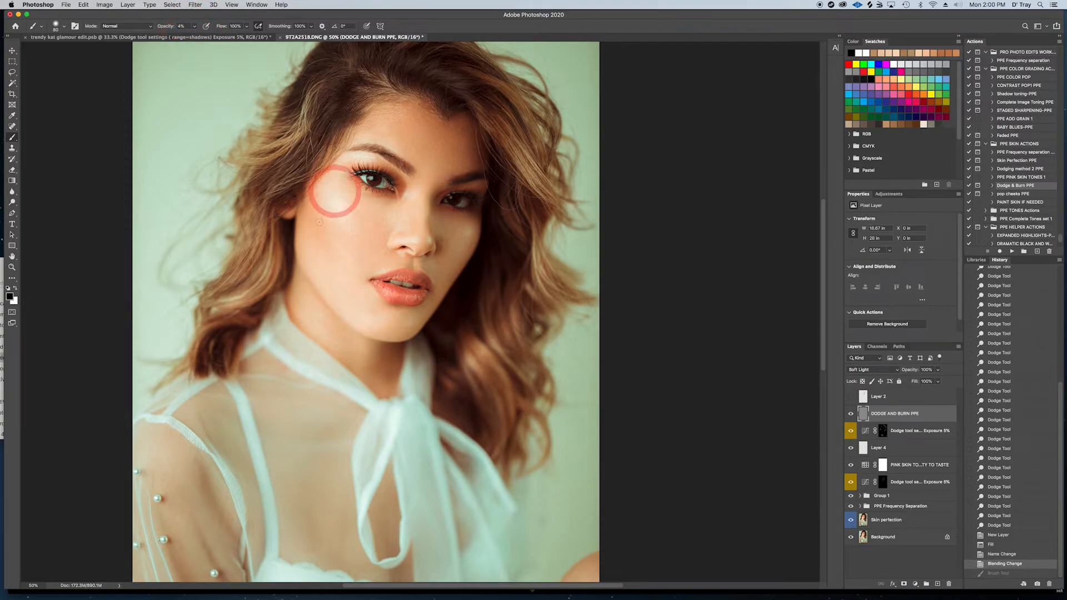
pyautogui.press('[')
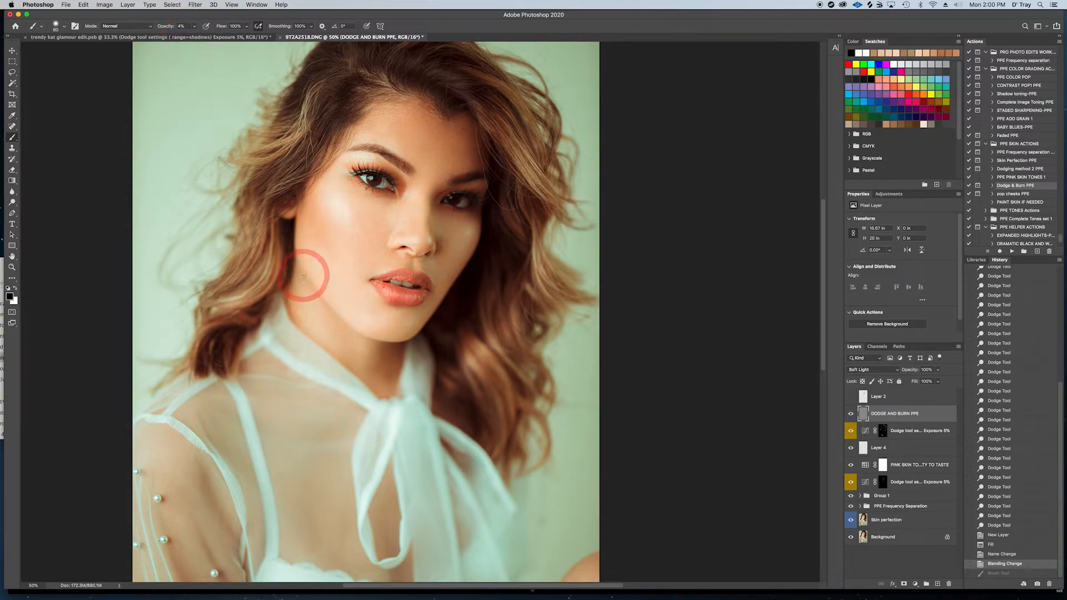
pyautogui.moveTo(351, 330); pyautogui.dragTo(412, 344)
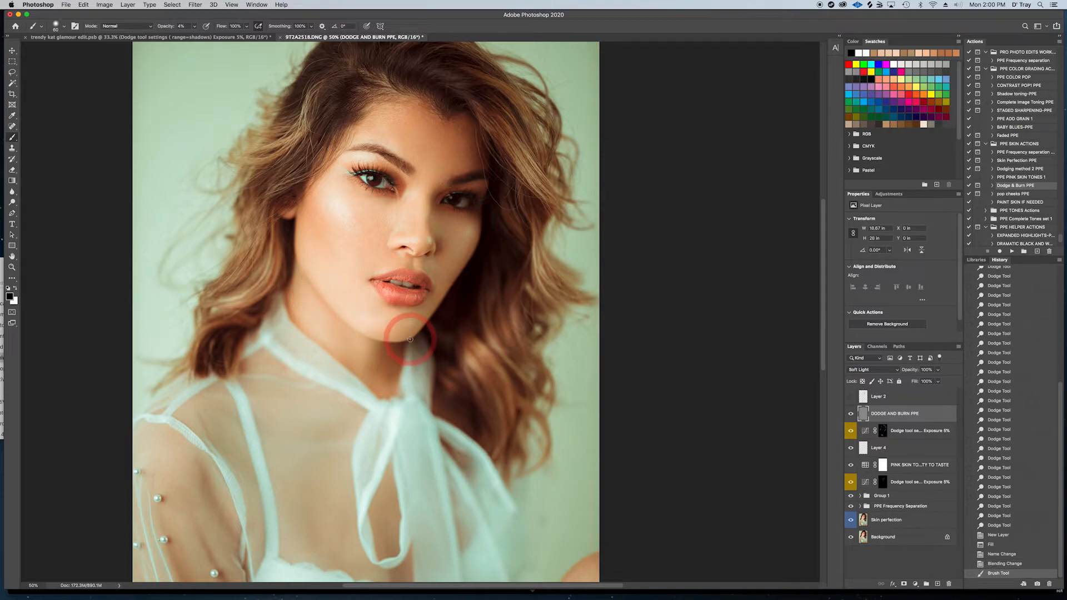
pyautogui.press('super+z')
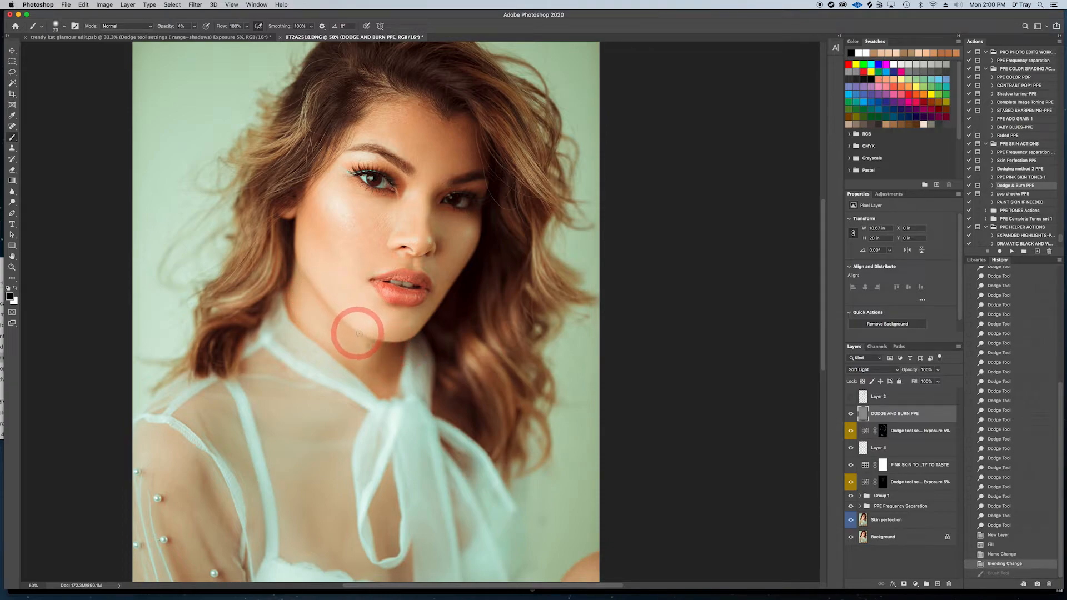
pyautogui.press(']')
pyautogui.moveTo(350, 316); pyautogui.dragTo(281, 259)
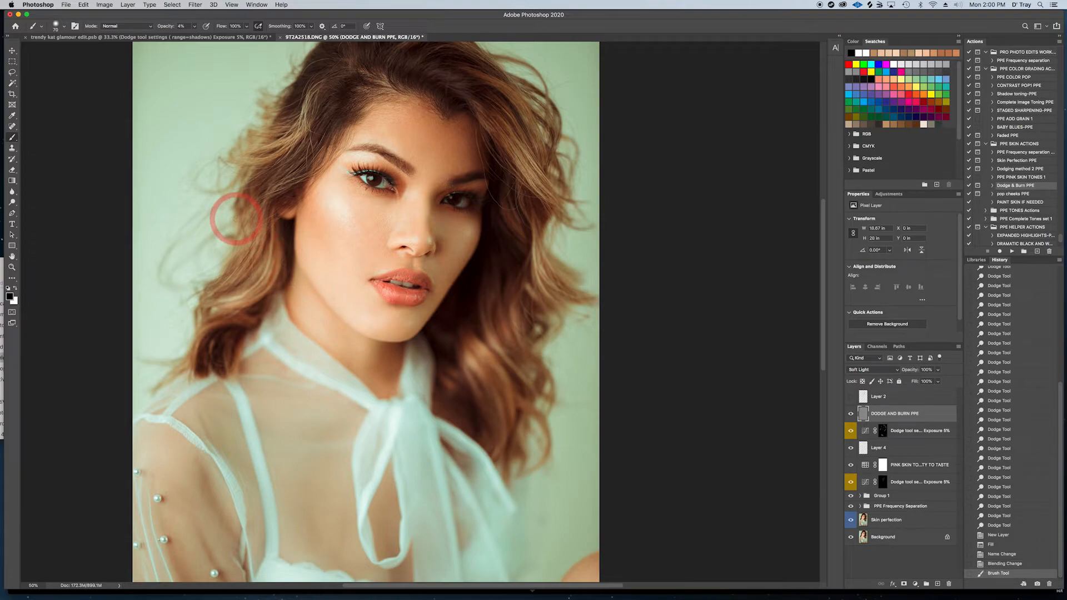
pyautogui.press('super+z')
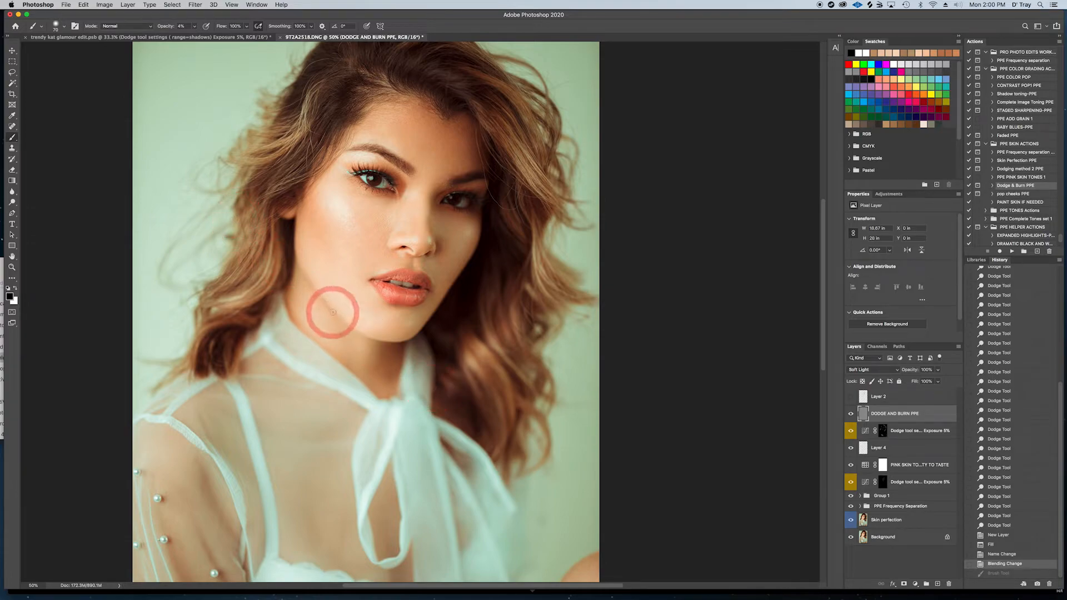
# Step: Burn the shadows around the chin and mouth, along the nose, and at the far eye and both eyebrows
pyautogui.moveTo(376, 339)
pyautogui.mouseDown()
pyautogui.moveTo(405, 342)
pyautogui.moveTo(354, 332)
pyautogui.moveTo(398, 308)
pyautogui.moveTo(387, 305)
pyautogui.moveTo(416, 306)
pyautogui.mouseUp()
pyautogui.moveTo(416, 306); pyautogui.dragTo(376, 308)
pyautogui.moveTo(402, 247)
pyautogui.mouseDown()
pyautogui.moveTo(431, 257)
pyautogui.moveTo(396, 257)
pyautogui.moveTo(407, 250)
pyautogui.moveTo(417, 274)
pyautogui.moveTo(415, 195)
pyautogui.moveTo(390, 198)
pyautogui.moveTo(354, 178)
pyautogui.moveTo(372, 166)
pyautogui.moveTo(390, 173)
pyautogui.moveTo(351, 166)
pyautogui.moveTo(402, 177)
pyautogui.mouseUp()
pyautogui.moveTo(471, 194); pyautogui.dragTo(452, 183)
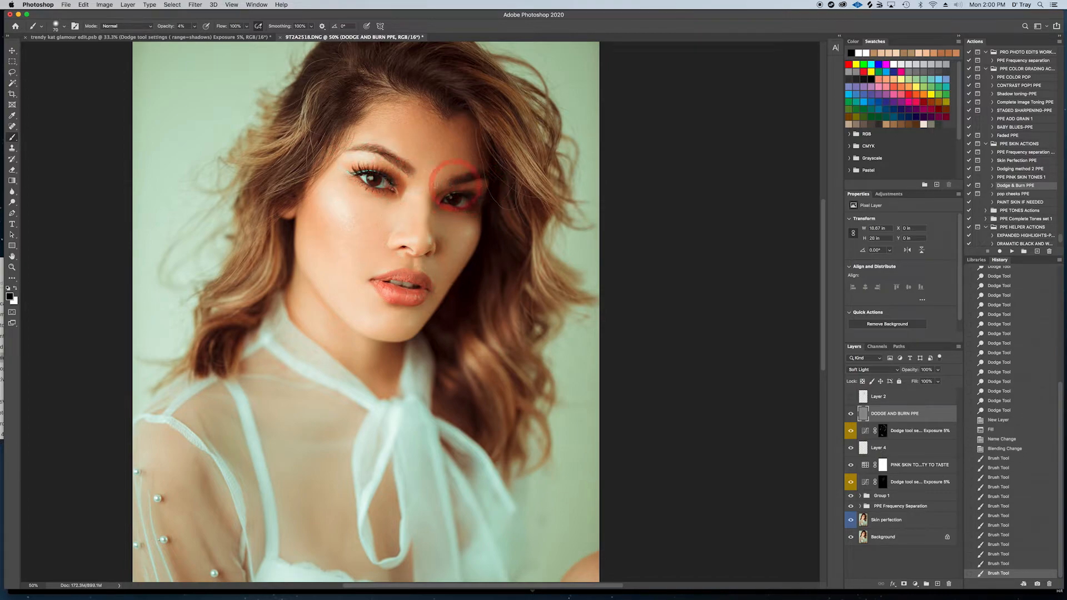
pyautogui.moveTo(387, 156); pyautogui.dragTo(377, 153)
pyautogui.moveTo(481, 170)
pyautogui.mouseDown()
pyautogui.moveTo(467, 169)
pyautogui.moveTo(505, 177)
pyautogui.moveTo(473, 162)
pyautogui.mouseUp()
# Step: Burn the forehead hairline, the far jaw edge, the area under the chin and the shaded side of the nose
pyautogui.moveTo(417, 89)
pyautogui.mouseDown()
pyautogui.moveTo(359, 105)
pyautogui.moveTo(318, 148)
pyautogui.mouseUp()
pyautogui.moveTo(457, 341)
pyautogui.mouseDown()
pyautogui.moveTo(476, 290)
pyautogui.moveTo(466, 298)
pyautogui.mouseUp()
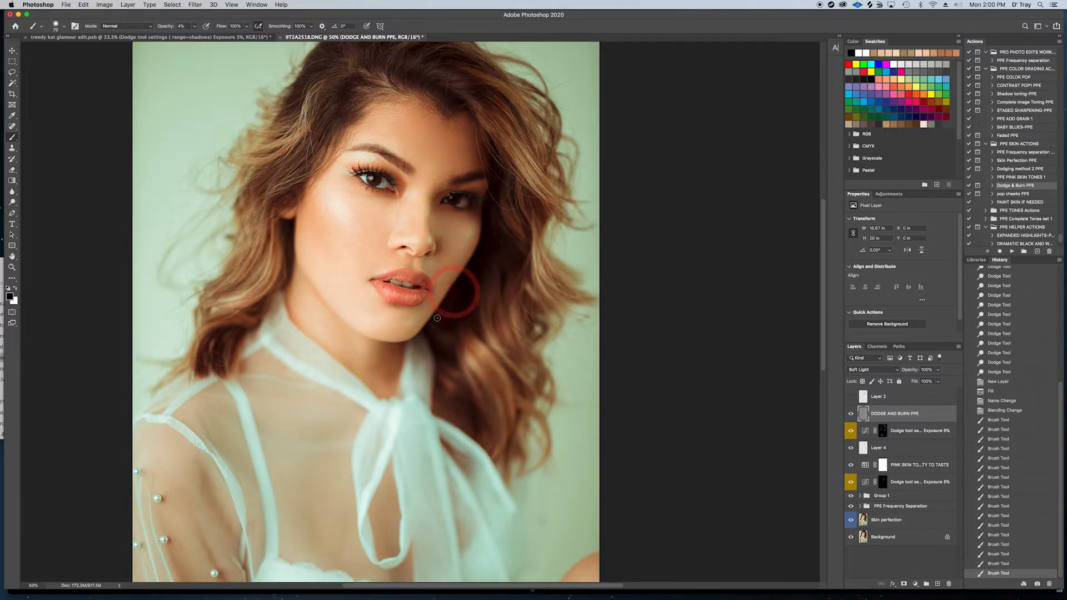
pyautogui.moveTo(398, 373)
pyautogui.mouseDown()
pyautogui.moveTo(411, 350)
pyautogui.moveTo(382, 346)
pyautogui.moveTo(407, 344)
pyautogui.moveTo(367, 341)
pyautogui.moveTo(402, 348)
pyautogui.moveTo(410, 304)
pyautogui.moveTo(384, 309)
pyautogui.mouseUp()
pyautogui.moveTo(407, 254)
pyautogui.mouseDown()
pyautogui.moveTo(426, 239)
pyautogui.moveTo(428, 196)
pyautogui.moveTo(431, 235)
pyautogui.mouseUp()
pyautogui.moveTo(433, 192)
pyautogui.mouseDown()
pyautogui.moveTo(433, 237)
pyautogui.moveTo(482, 237)
pyautogui.moveTo(419, 192)
pyautogui.moveTo(436, 257)
pyautogui.moveTo(426, 185)
pyautogui.moveTo(407, 235)
pyautogui.moveTo(412, 196)
pyautogui.moveTo(419, 286)
pyautogui.moveTo(414, 206)
pyautogui.mouseUp()
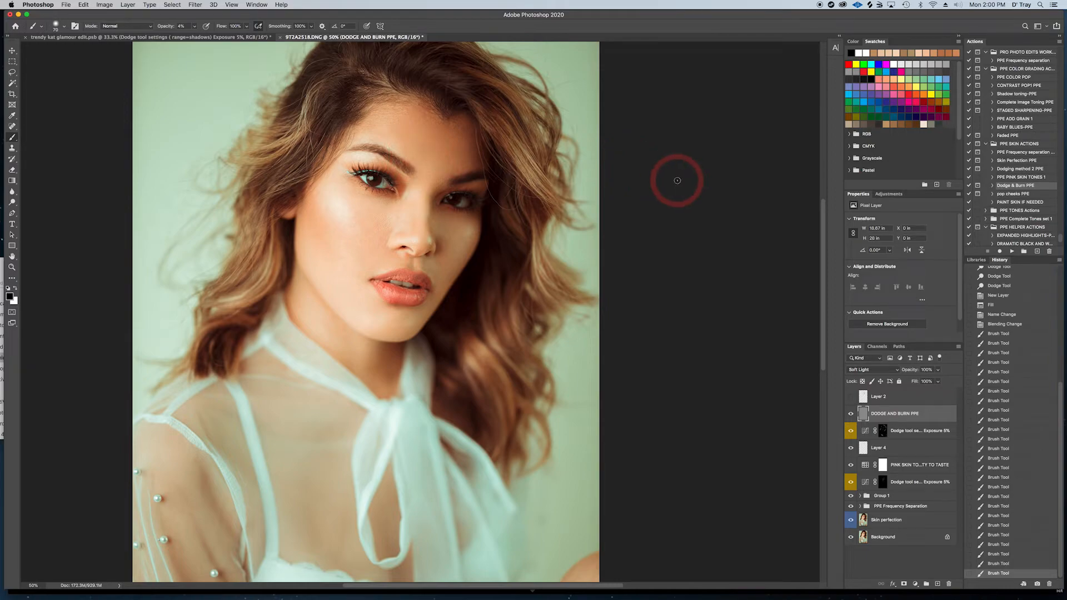
# Step: Undo the last two burn strokes on the dodge-and-burn layer
pyautogui.press('super+z')
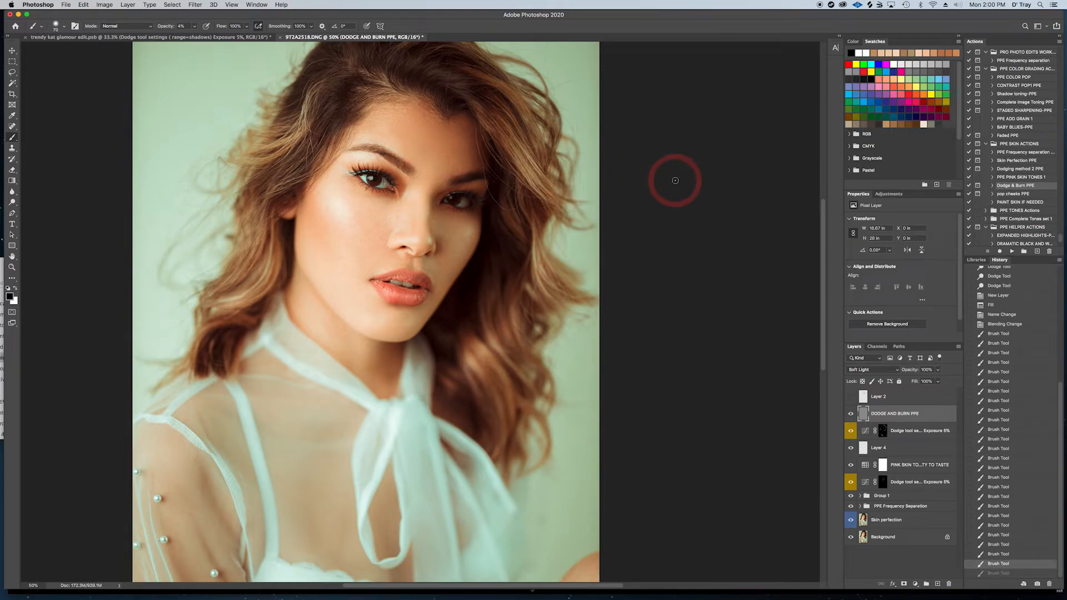
pyautogui.press('super+z')
pyautogui.moveTo(548, 322); pyautogui.dragTo(552, 267)
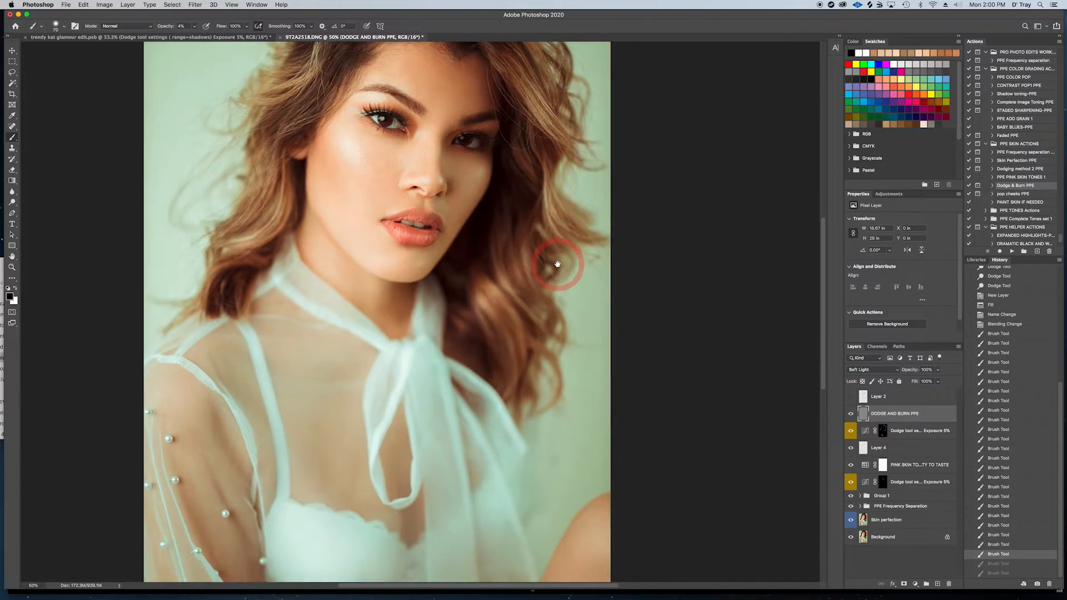
pyautogui.moveTo(633, 310)
pyautogui.mouseDown()
pyautogui.moveTo(610, 279)
pyautogui.moveTo(635, 334)
pyautogui.mouseUp()
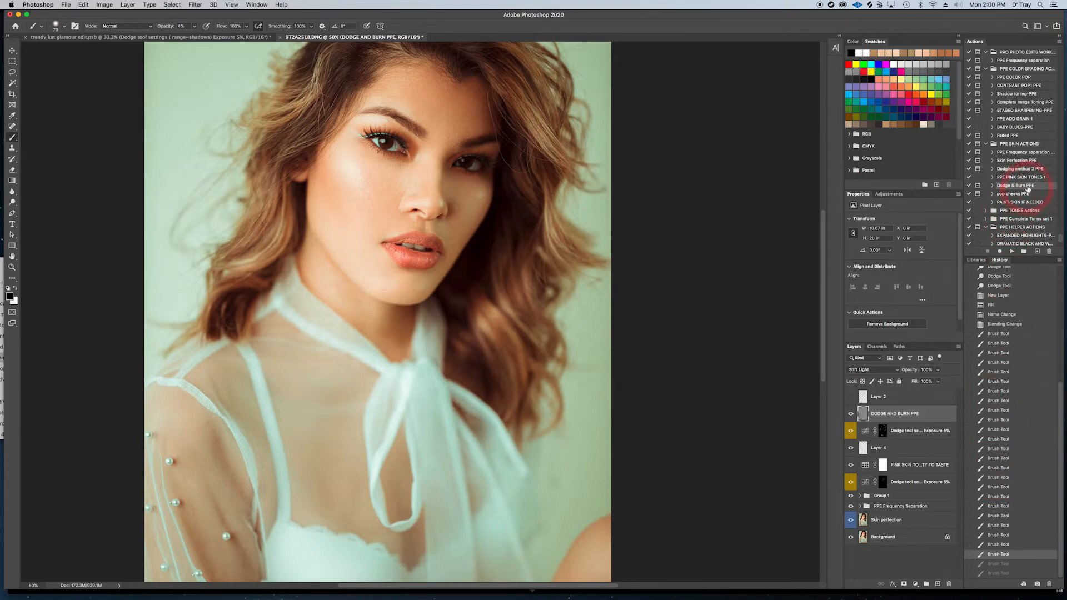
# Step: Run the Dodging method 2 PPE action to add a new masked dodge curves layer
pyautogui.click(1021, 168)
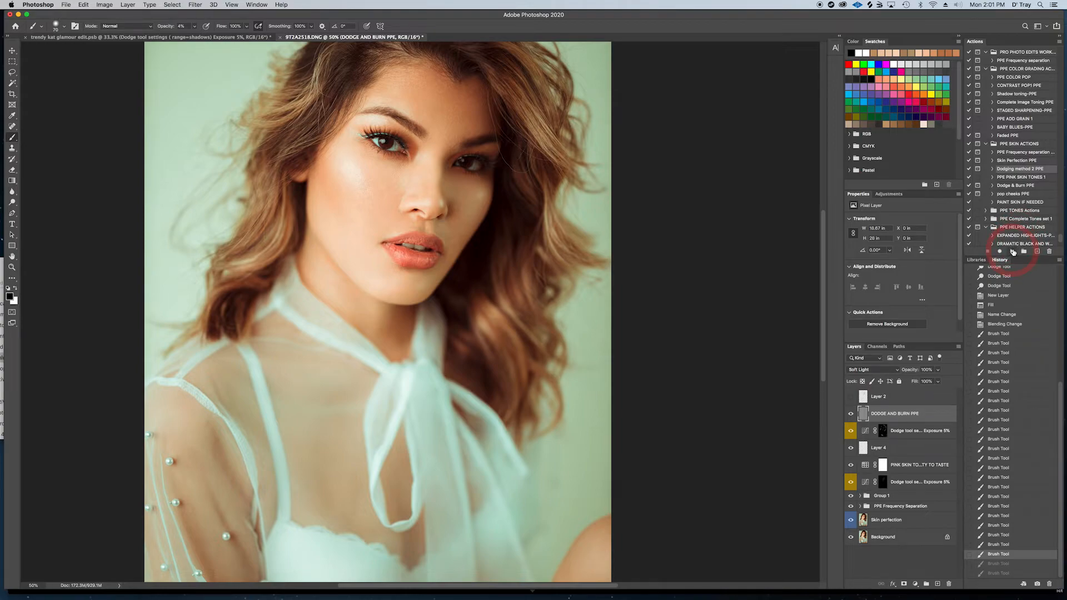
pyautogui.click(1012, 251)
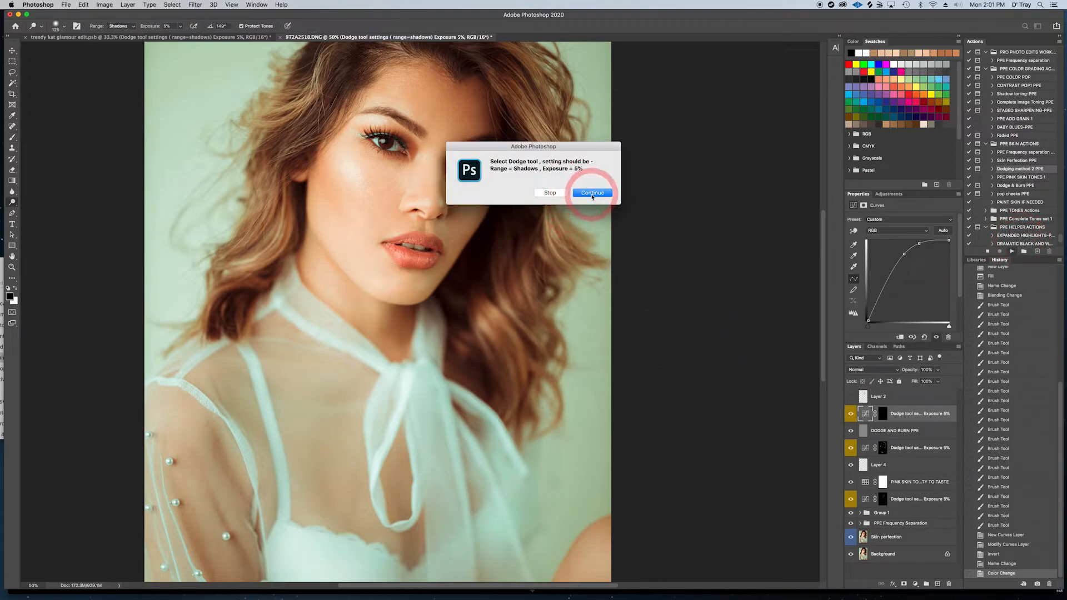
pyautogui.click(592, 193)
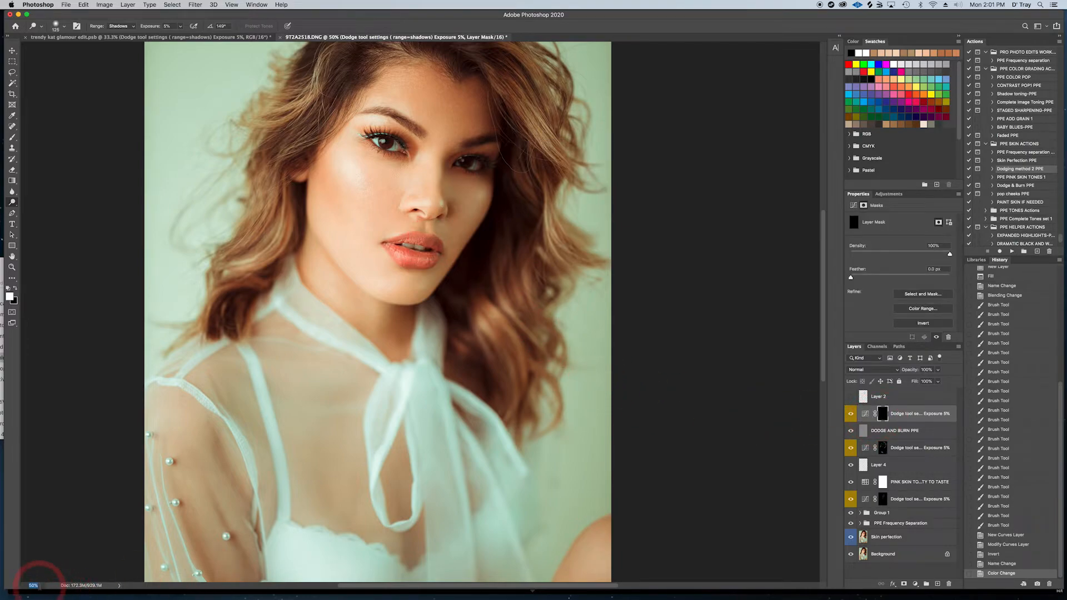
# Step: Dodge the iris of the near eye on the new mask with a very small brush, resizing it as needed
pyautogui.press('Return')
pyautogui.scroll(5, 250, 476)
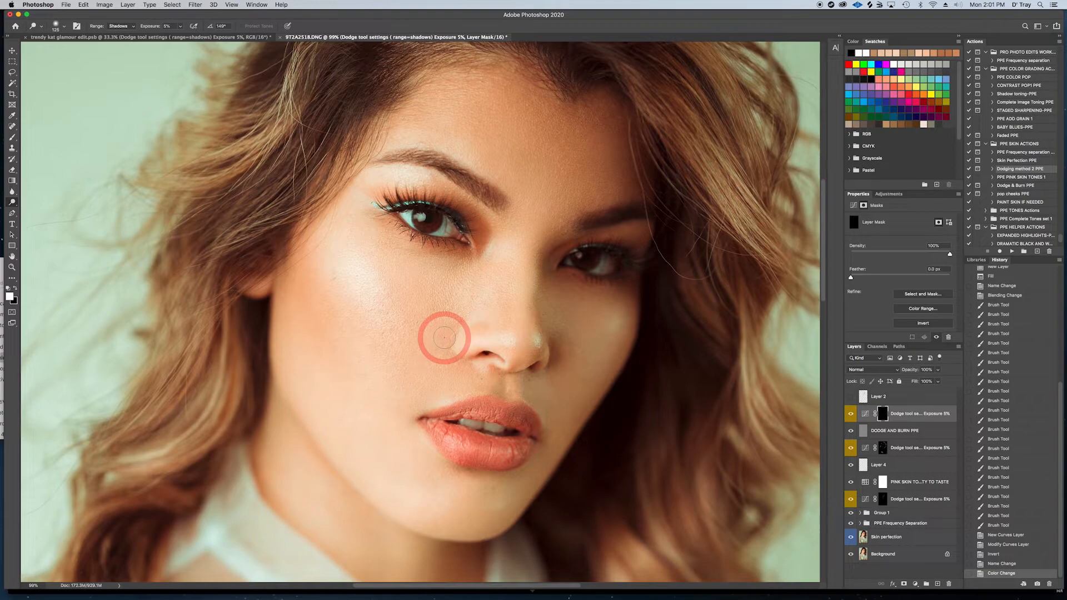
pyautogui.press('[')
pyautogui.press('[')
pyautogui.press('[')
pyautogui.press('[')
pyautogui.press('[')
pyautogui.press('[')
pyautogui.press('[')
pyautogui.press('[')
pyautogui.press('[')
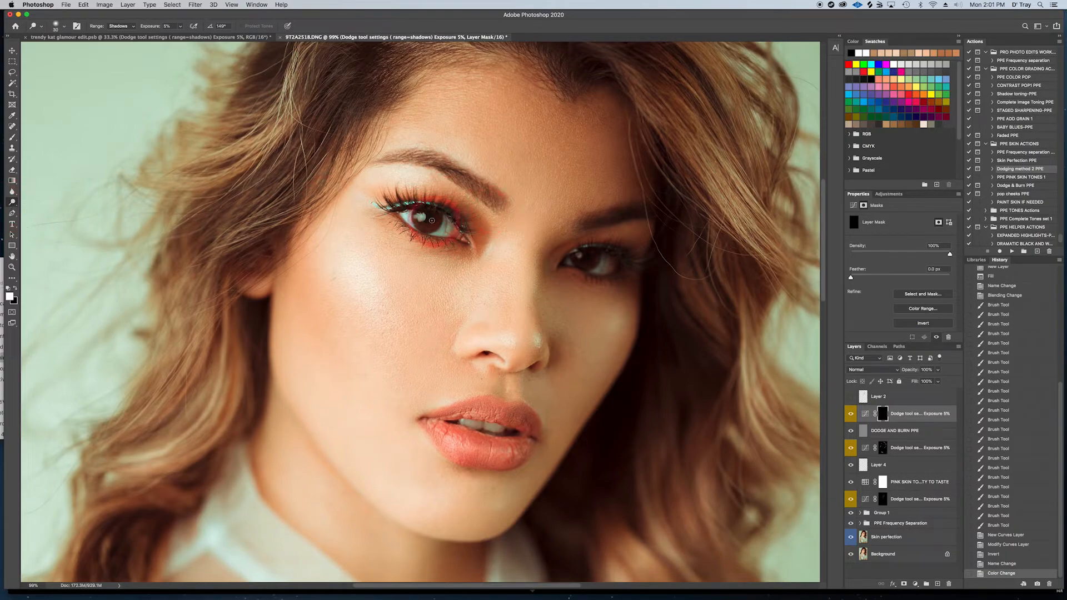
pyautogui.press('[')
pyautogui.press('[')
pyautogui.moveTo(417, 221)
pyautogui.mouseDown()
pyautogui.moveTo(429, 237)
pyautogui.moveTo(422, 228)
pyautogui.moveTo(432, 224)
pyautogui.mouseUp()
pyautogui.press('[')
pyautogui.press(']')
pyautogui.press('[')
pyautogui.press('[')
pyautogui.moveTo(432, 223); pyautogui.dragTo(432, 223)
pyautogui.press('[')
pyautogui.moveTo(432, 223); pyautogui.dragTo(428, 227)
# Step: Dodge the iris and inner corner of the far, shaded eye on the mask with a small brush
pyautogui.press(']')
pyautogui.moveTo(584, 255); pyautogui.dragTo(586, 265)
pyautogui.press('[')
pyautogui.press('[')
pyautogui.click(592, 260)
pyautogui.click(594, 261)
pyautogui.click(591, 259)
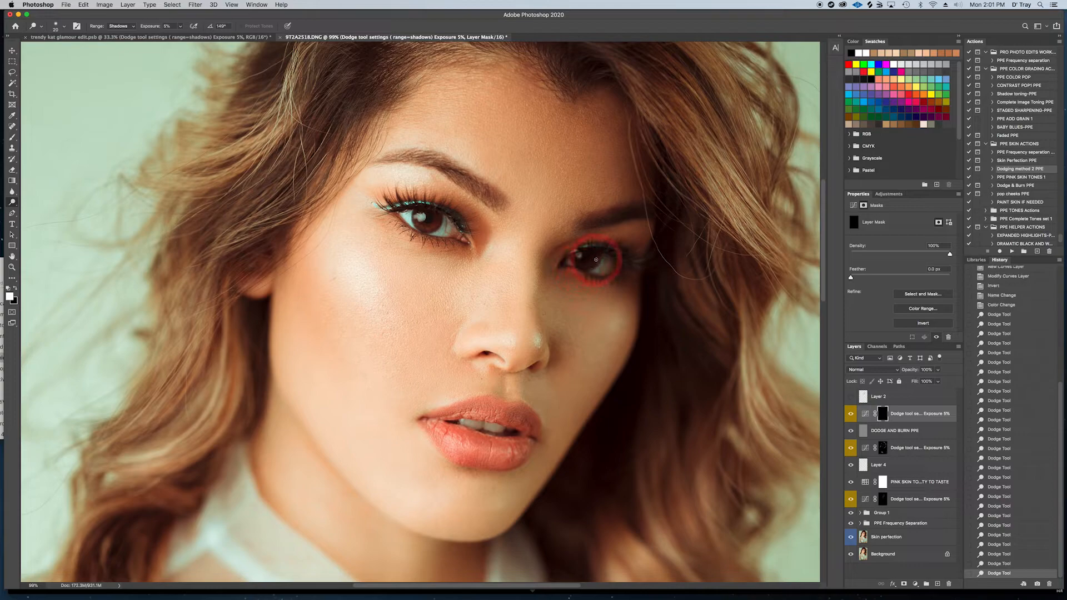
pyautogui.click(590, 260)
pyautogui.press(']')
pyautogui.click(543, 267)
# Step: Brighten the near eye's iris further with small dodge dabs on the mask
pyautogui.click(437, 226)
pyautogui.press('[')
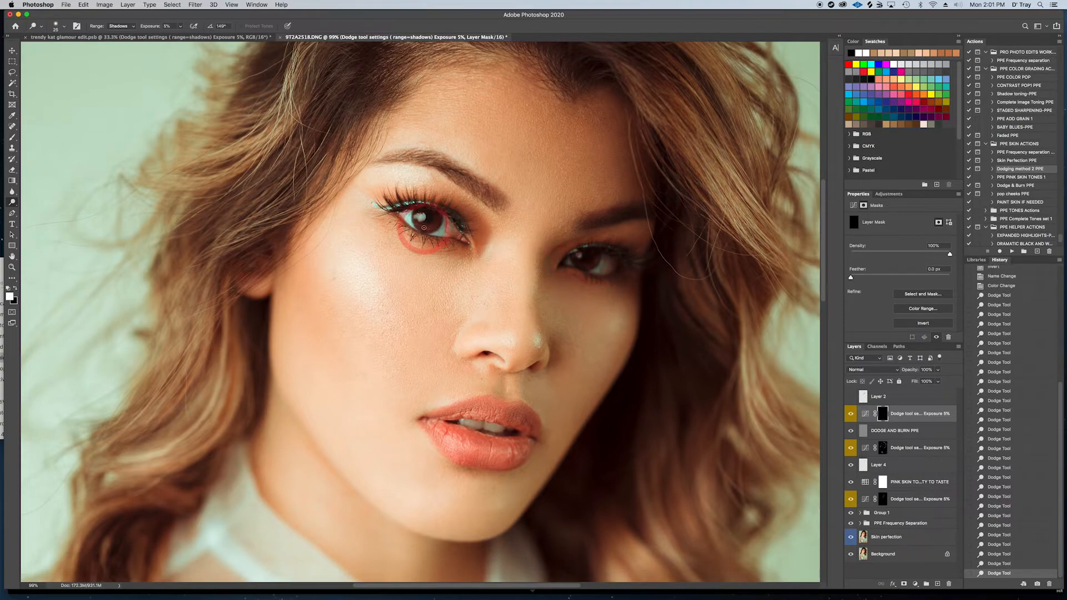
pyautogui.click(423, 223)
pyautogui.click(421, 224)
pyautogui.click(420, 223)
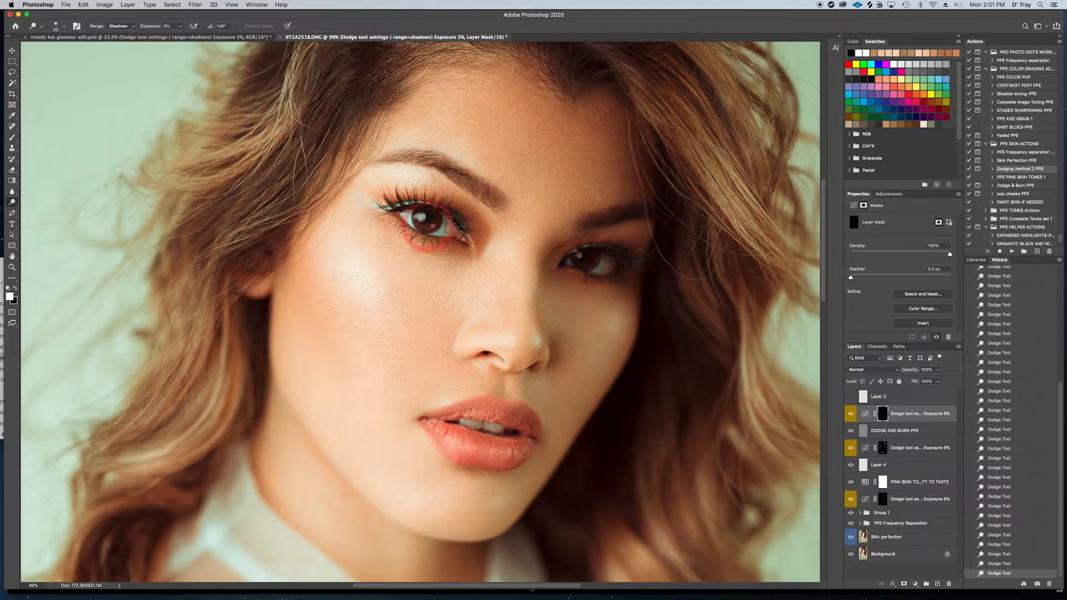
pyautogui.click(422, 222)
pyautogui.click(420, 224)
# Step: Build up the dodging over the lower part of the near eye's iris with a gradually larger brush
pyautogui.press(']')
pyautogui.click(425, 228)
pyautogui.press(']')
pyautogui.press(']')
pyautogui.press(']')
pyautogui.click(422, 227)
pyautogui.click(424, 226)
pyautogui.press(']')
pyautogui.press(']')
pyautogui.click(436, 221)
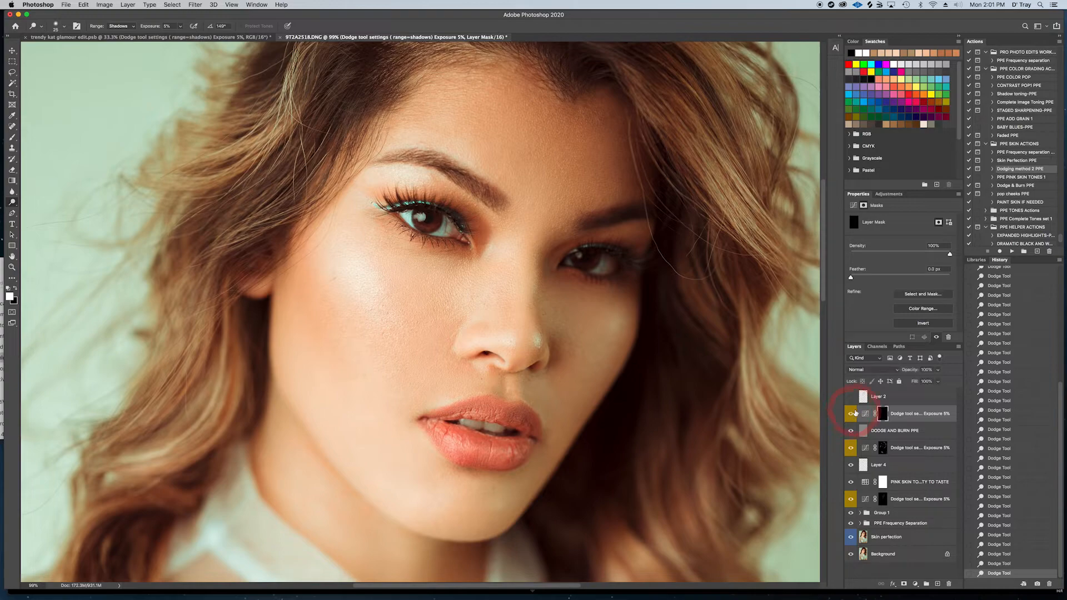
pyautogui.click(411, 232)
pyautogui.moveTo(412, 232)
pyautogui.mouseDown()
pyautogui.moveTo(433, 208)
pyautogui.moveTo(400, 229)
pyautogui.moveTo(443, 221)
pyautogui.moveTo(411, 233)
pyautogui.moveTo(425, 229)
pyautogui.mouseUp()
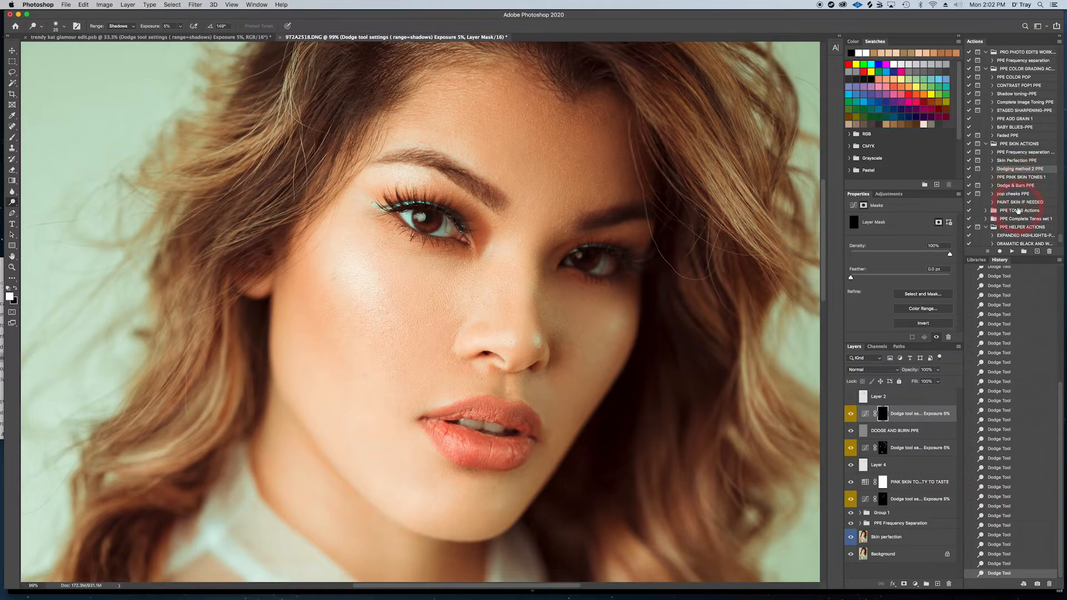
# Step: Run the brown eye enhance action from the PPE EYES ACTIONS set to add its masked curves layer
pyautogui.scroll(-5, 1017, 210)
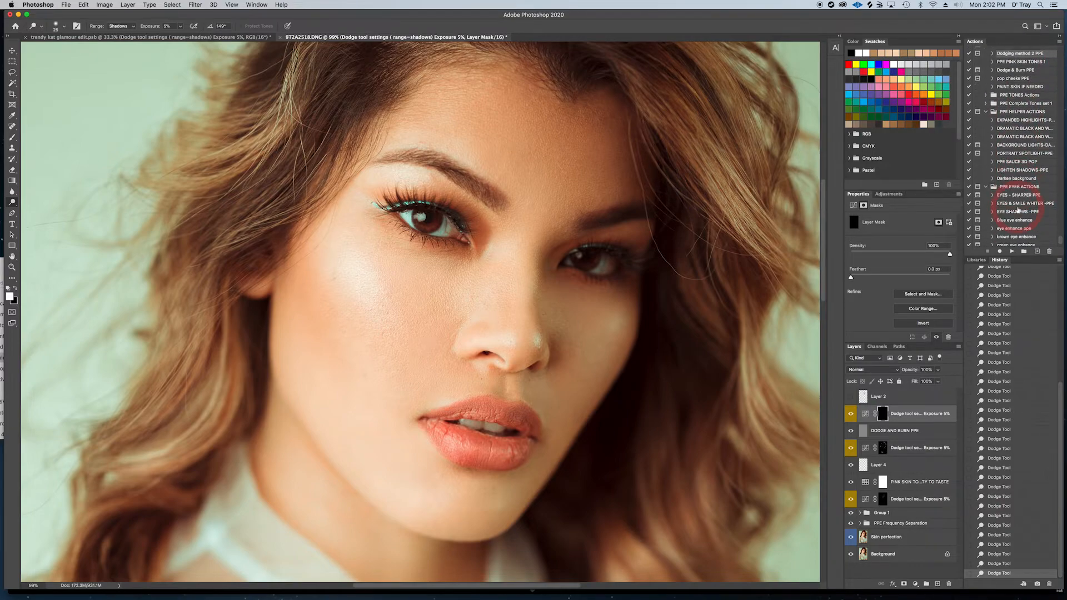
pyautogui.scroll(-3, 1017, 210)
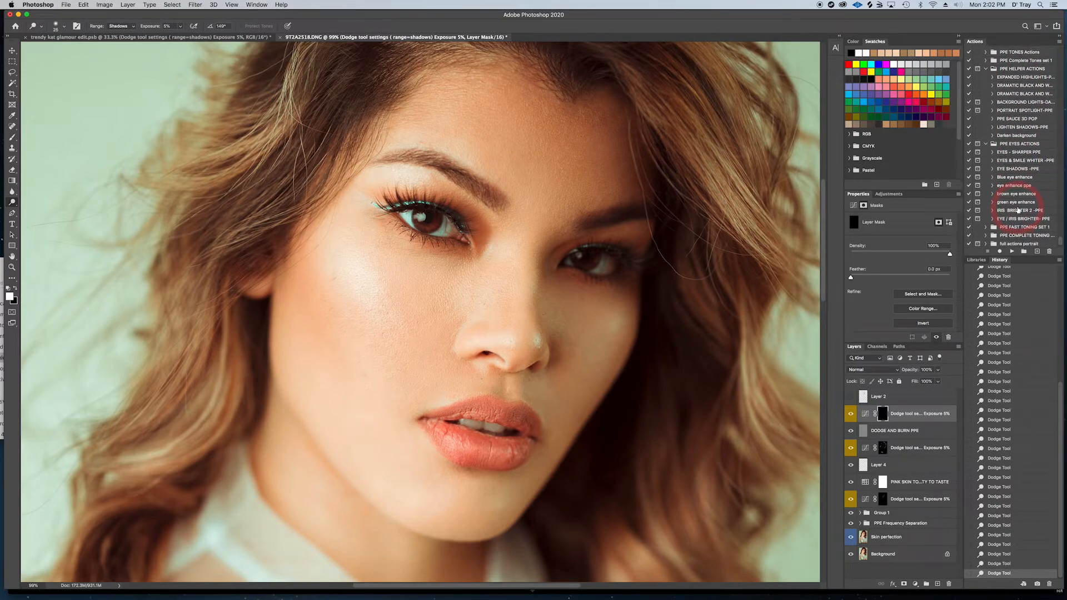
pyautogui.click(1014, 144)
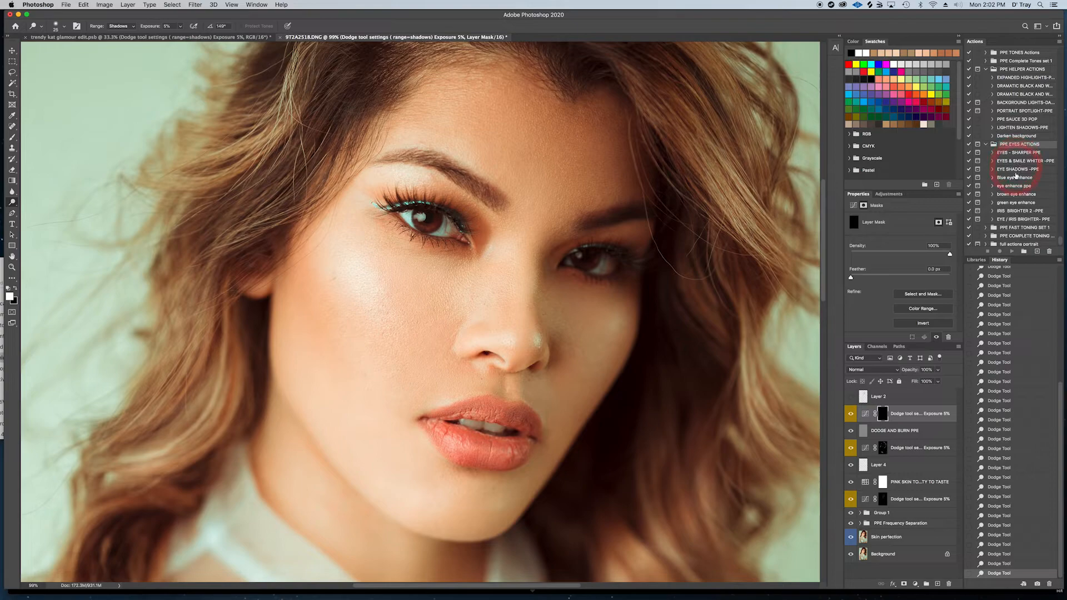
pyautogui.click(1009, 193)
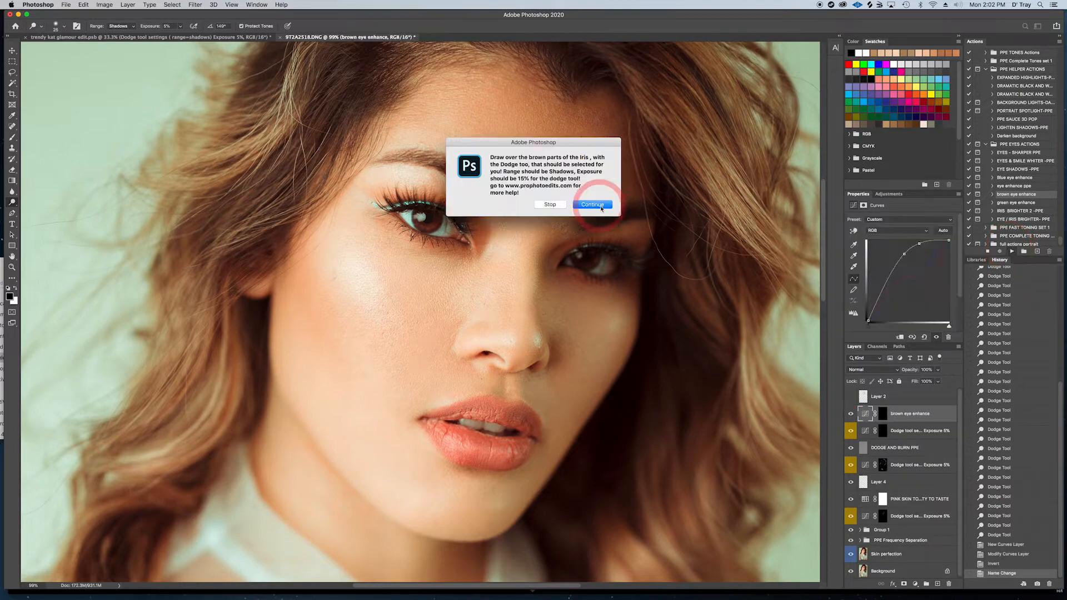
pyautogui.click(595, 204)
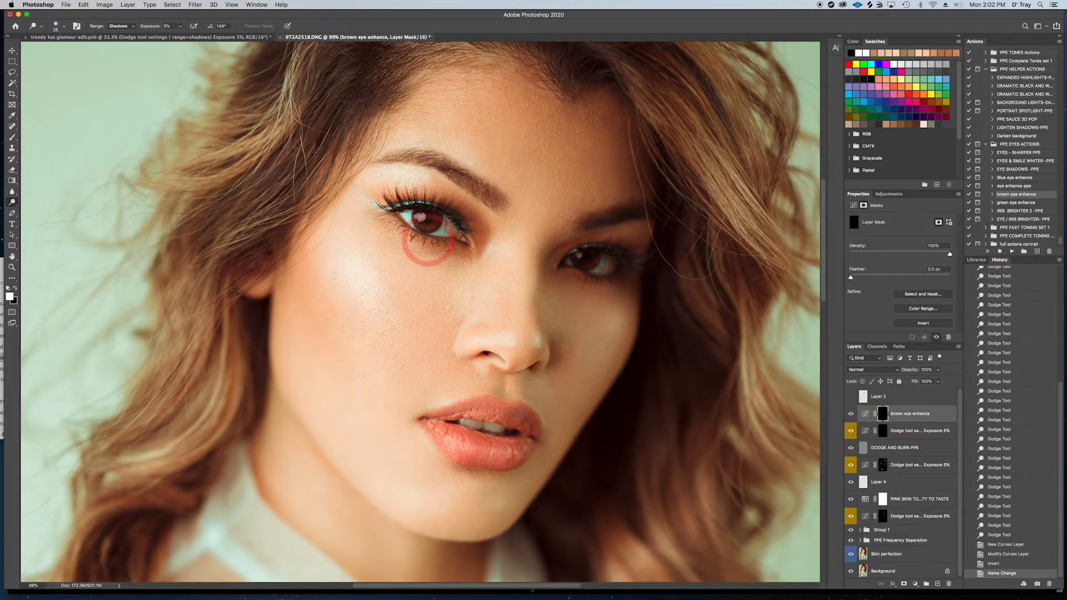
# Step: Dodge the lower part of the near eye's iris on the brown eye enhance mask with a small brush
pyautogui.press(']')
pyautogui.press(']')
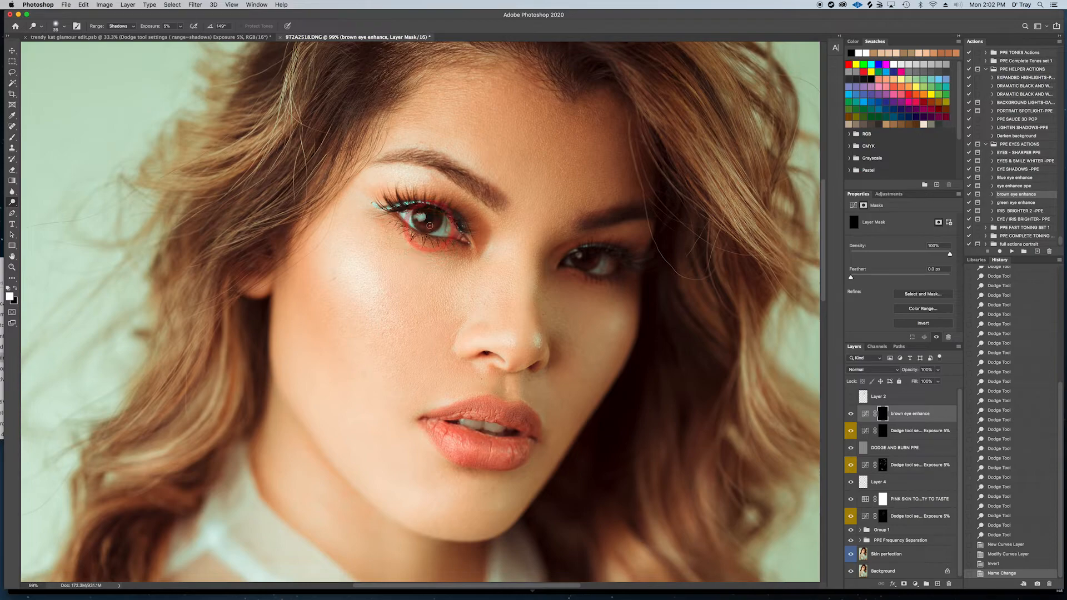
pyautogui.press('[')
pyautogui.press('[')
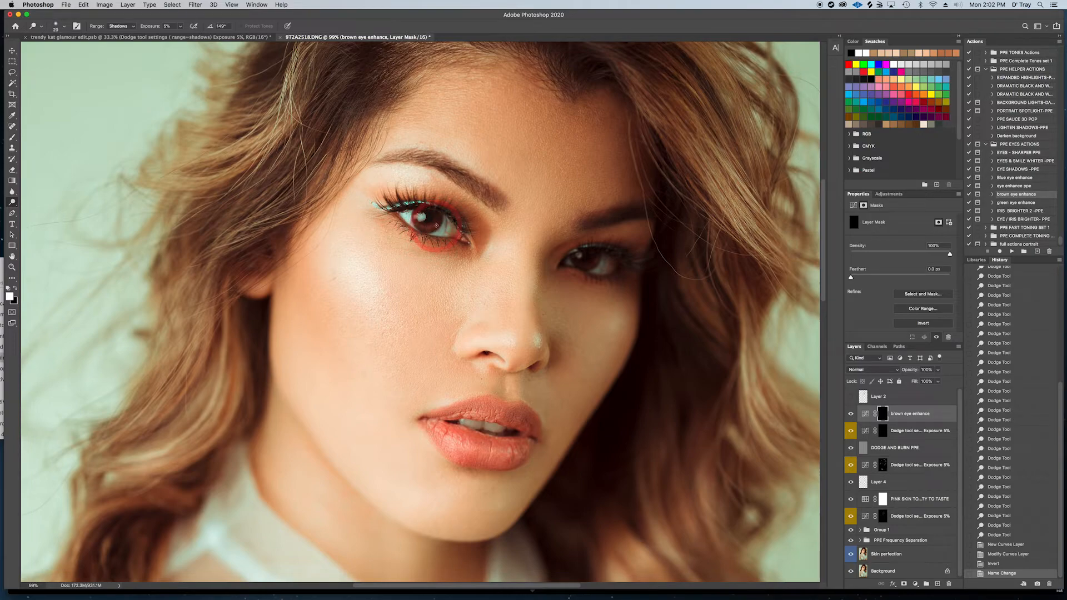
pyautogui.moveTo(436, 226); pyautogui.dragTo(430, 227)
pyautogui.moveTo(427, 225); pyautogui.dragTo(424, 227)
pyautogui.moveTo(421, 227); pyautogui.dragTo(406, 226)
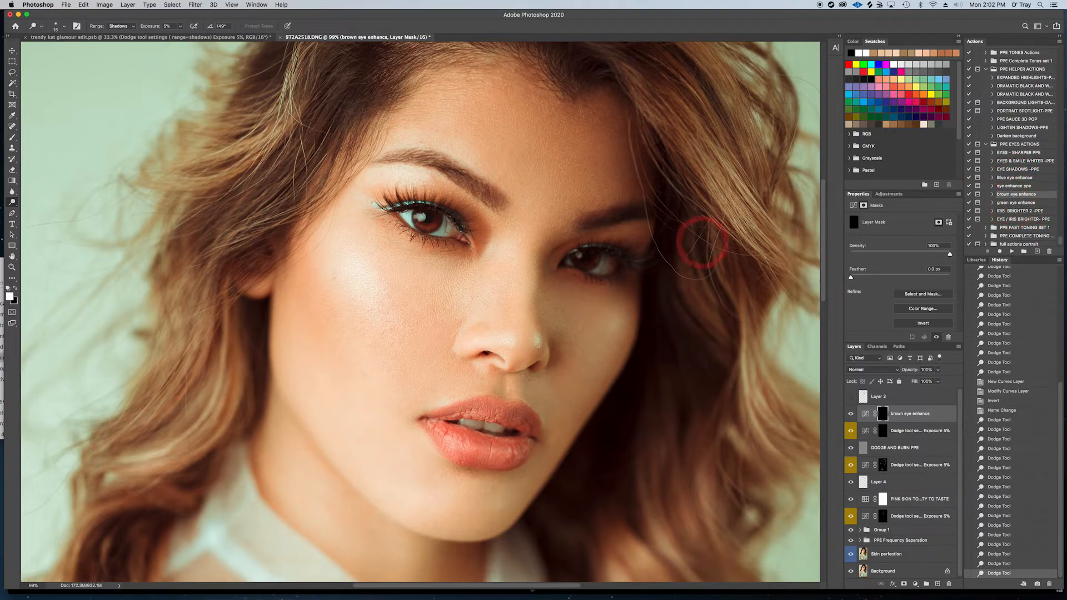
# Step: Dodge the far eye's iris on the same mask and touch up the near eye's iris with a few more strokes
pyautogui.press(']')
pyautogui.moveTo(594, 264)
pyautogui.mouseDown()
pyautogui.moveTo(610, 241)
pyautogui.moveTo(577, 260)
pyautogui.mouseUp()
pyautogui.press('[')
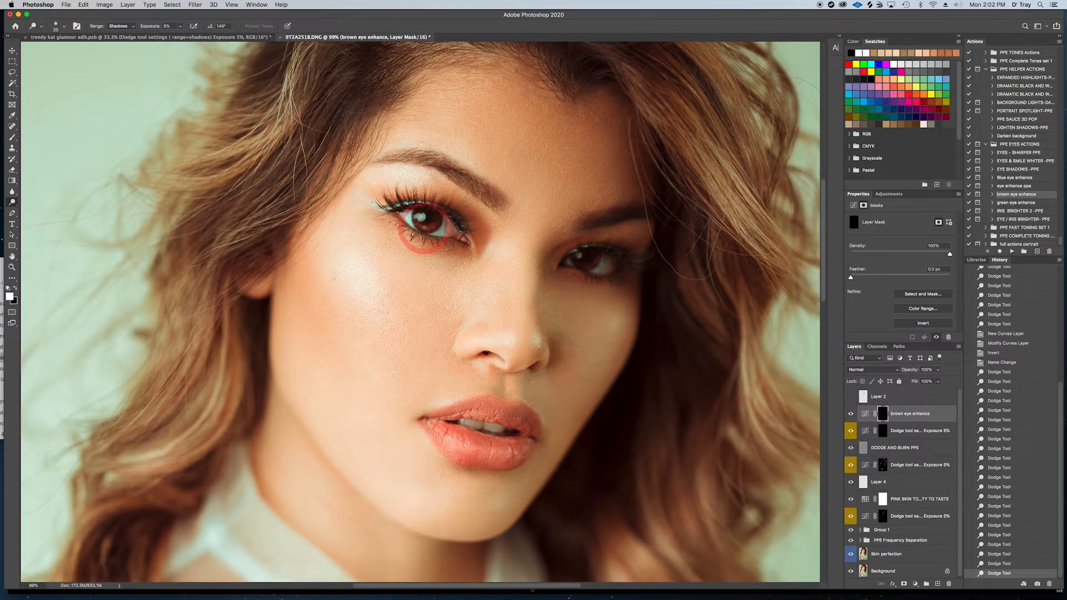
pyautogui.moveTo(415, 226)
pyautogui.mouseDown()
pyautogui.moveTo(446, 248)
pyautogui.moveTo(458, 241)
pyautogui.moveTo(423, 196)
pyautogui.moveTo(425, 228)
pyautogui.mouseUp()
pyautogui.press('[')
pyautogui.press(']')
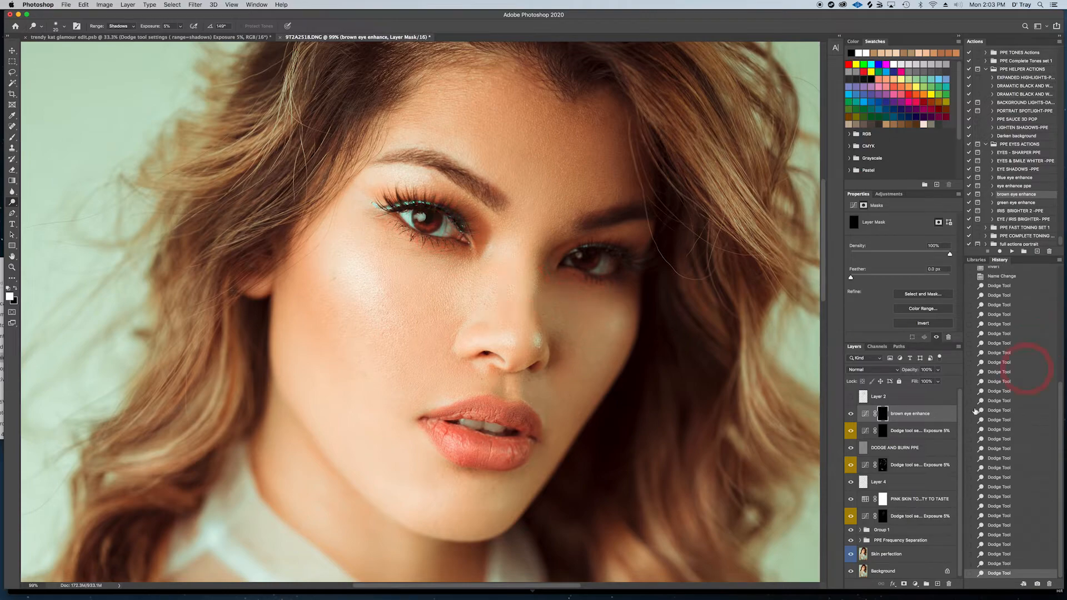
# Step: Compare the portrait with and without the brown eye enhance layer, both close up and at 40% zoom
pyautogui.click(850, 414)
pyautogui.click(850, 413)
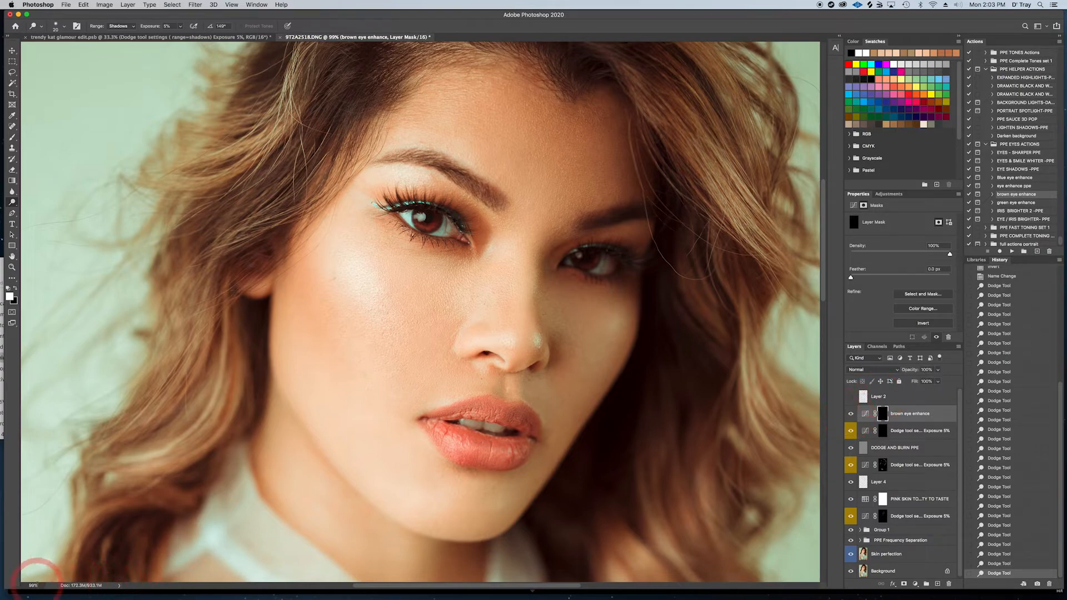
pyautogui.click(35, 584)
pyautogui.write('40')
pyautogui.press('Return')
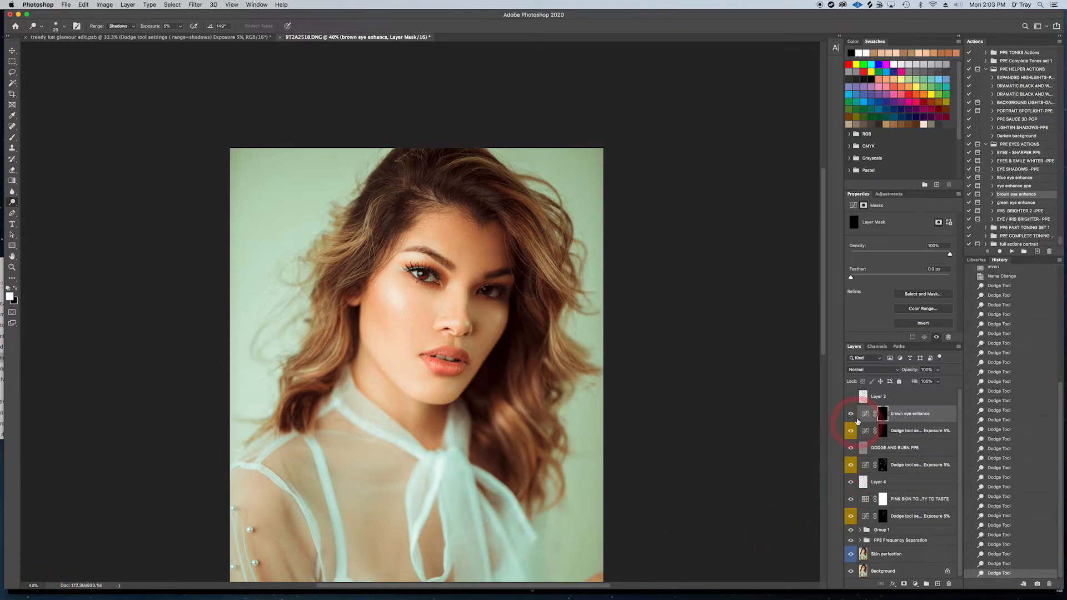
pyautogui.click(850, 414)
pyautogui.click(849, 414)
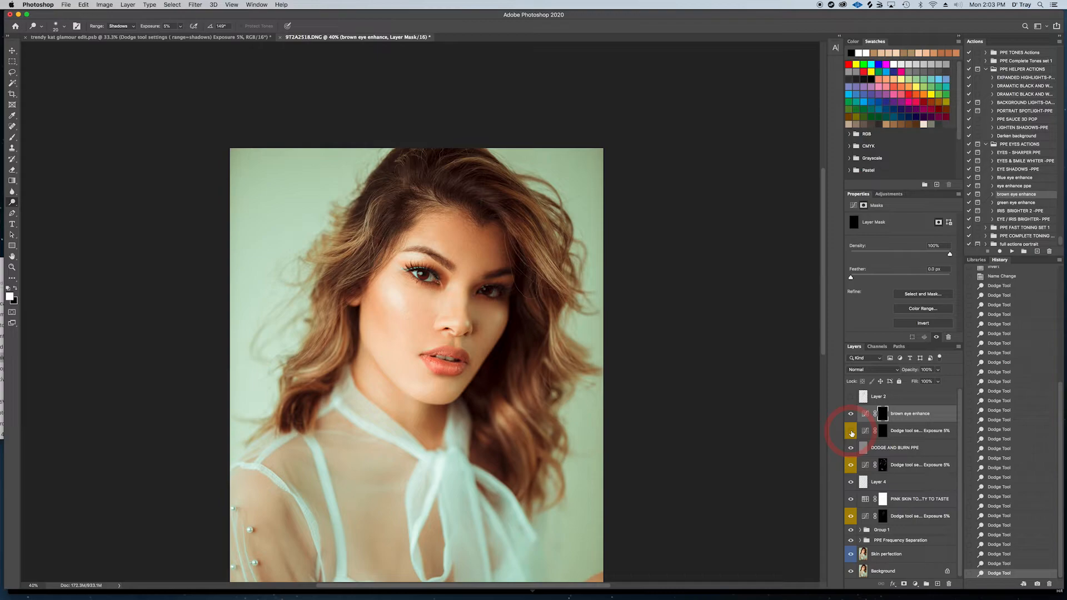
# Step: Lower the opacity of the upper Dodge tool settings layer to 87% and of the brown eye enhance layer to 93%
pyautogui.click(924, 434)
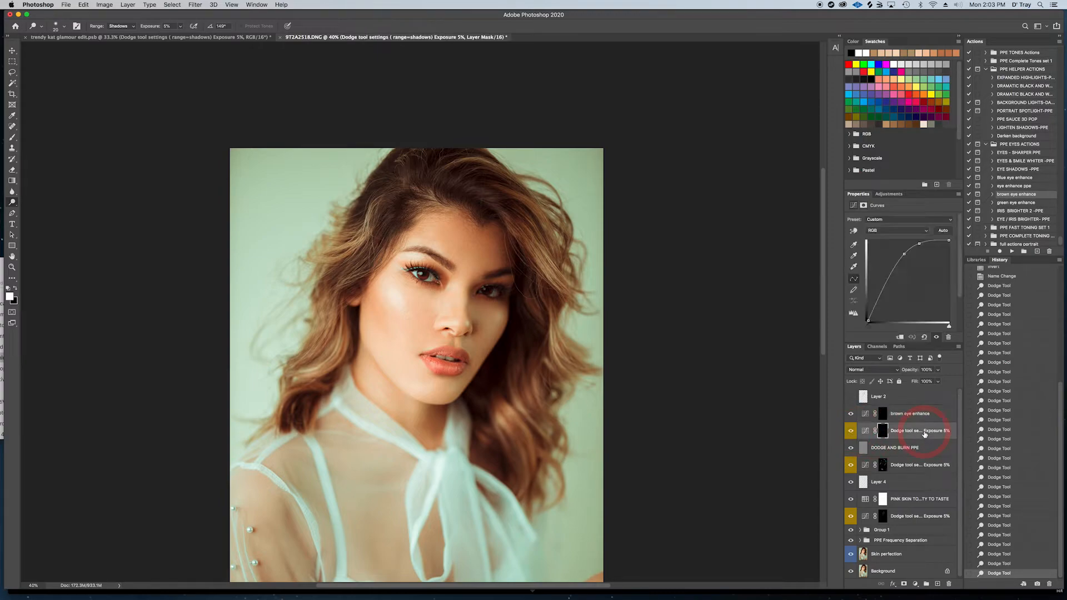
pyautogui.click(937, 369)
pyautogui.moveTo(941, 380); pyautogui.dragTo(934, 382)
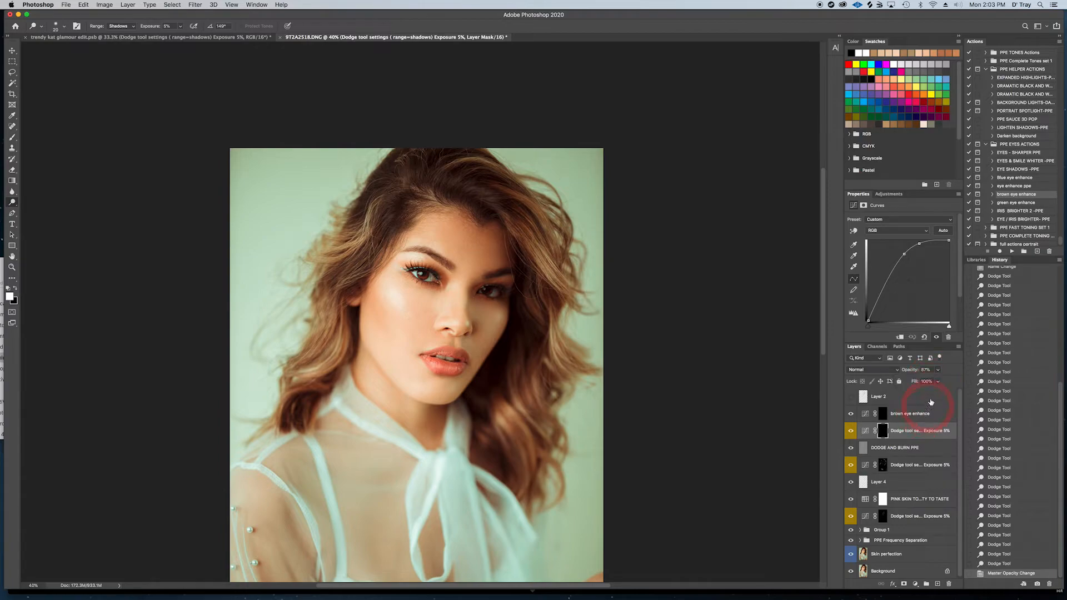
pyautogui.click(924, 413)
pyautogui.click(937, 370)
pyautogui.moveTo(937, 382); pyautogui.dragTo(936, 381)
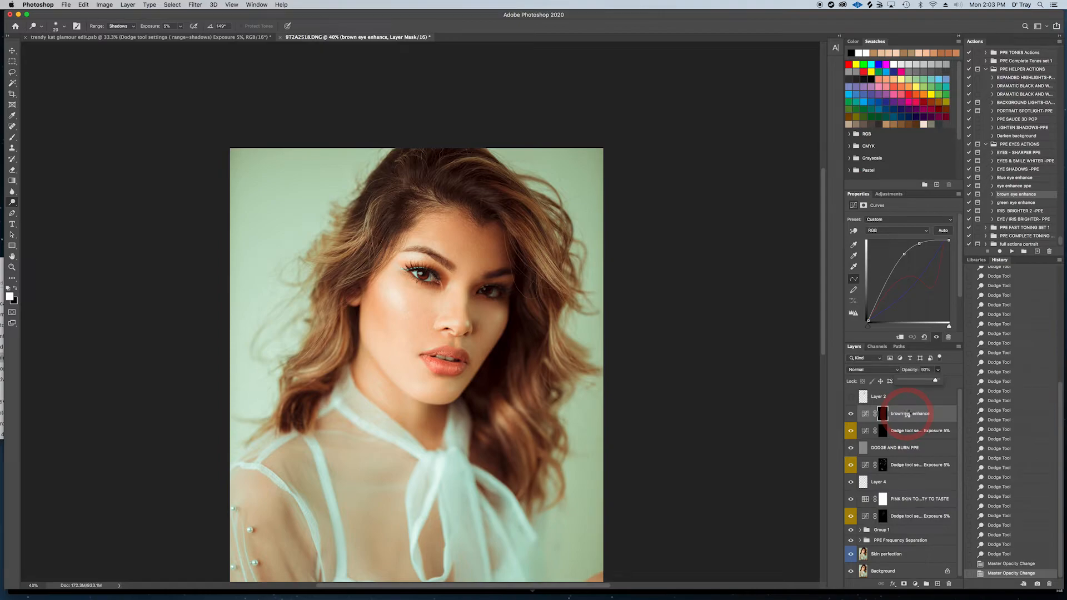
# Step: Stamp all visible layers into a new pixel layer above brown eye enhance and inspect the near eye at 300%
pyautogui.press('super+alt+shift+e')
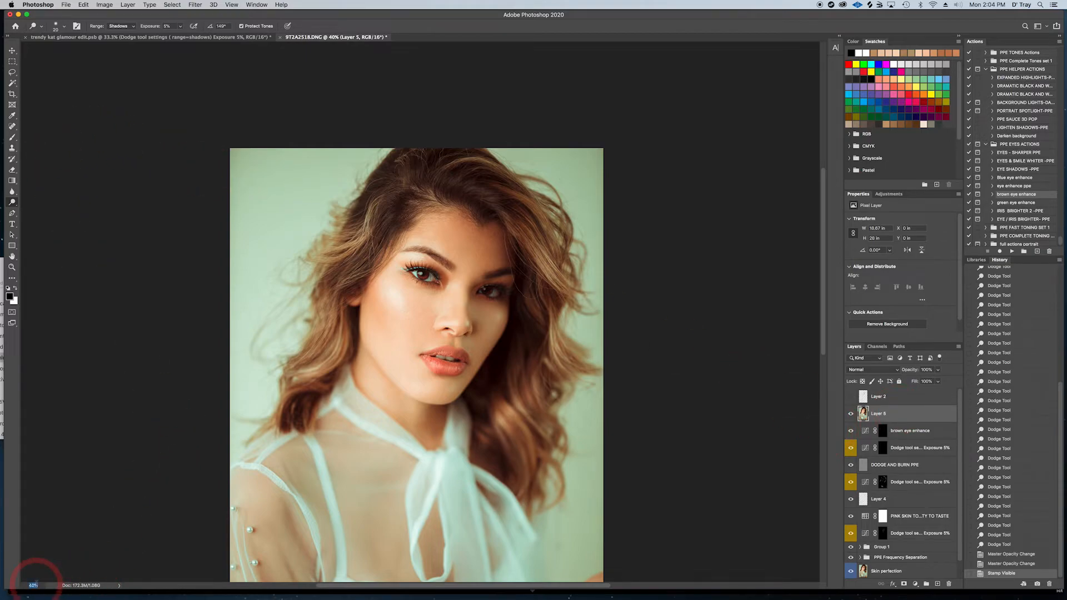
pyautogui.write('99')
pyautogui.press('Return')
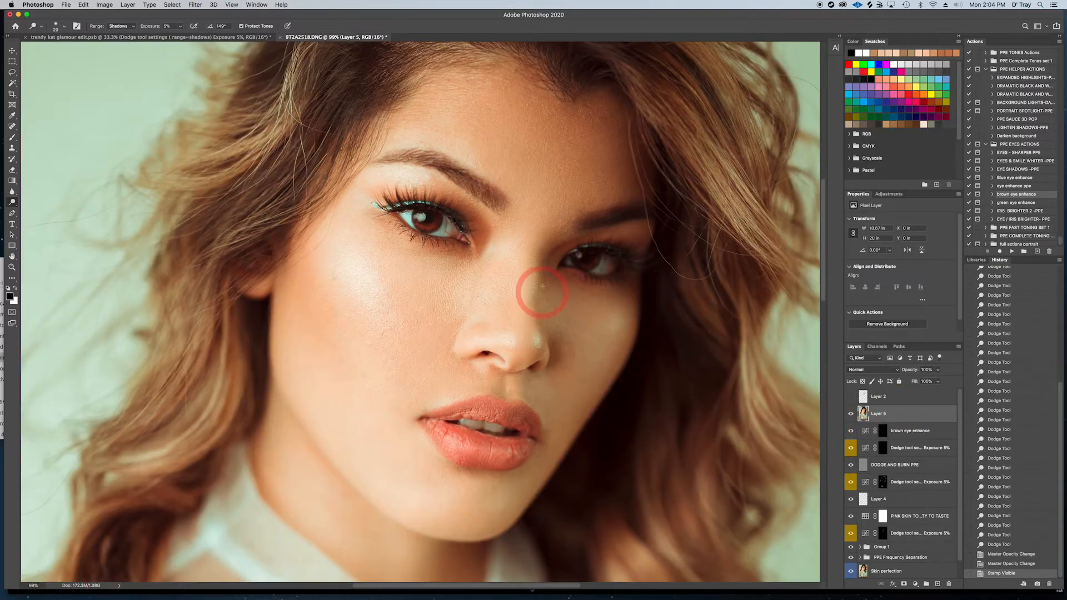
pyautogui.scroll(2, 545, 274)
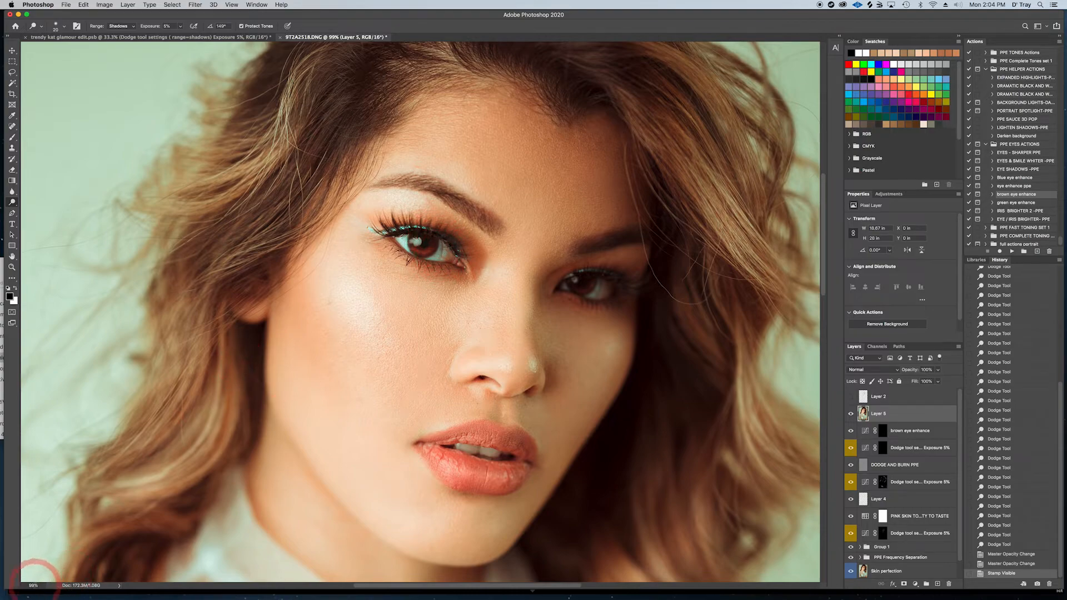
pyautogui.write('300')
pyautogui.press('Return')
pyautogui.scroll(5, 481, 331)
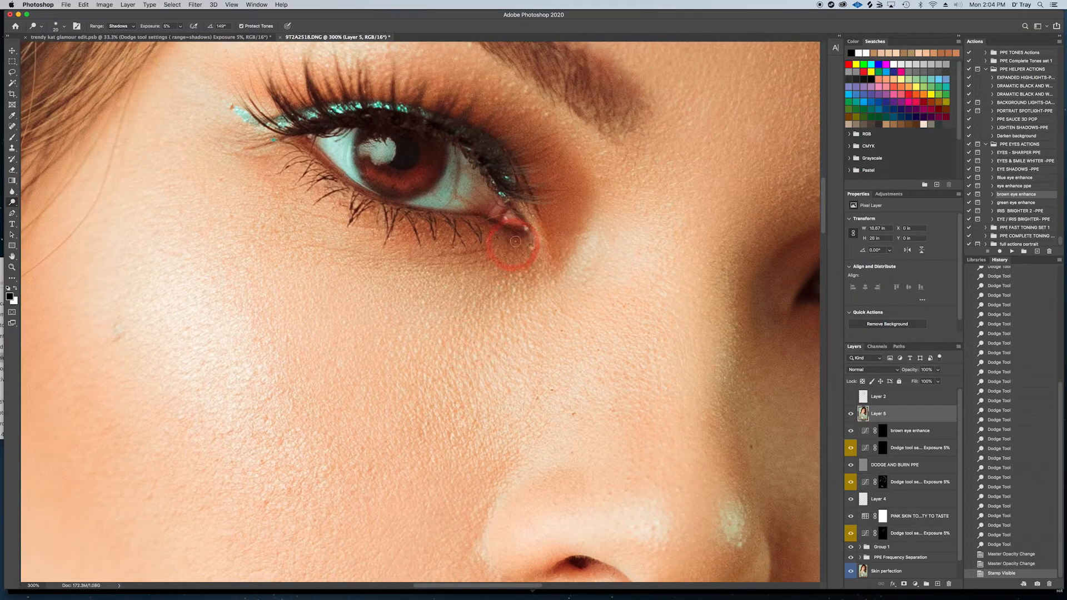
# Step: Clean the lower inner white of the near eye with a small Clone Stamp brush at 75% opacity
pyautogui.moveTo(457, 164); pyautogui.dragTo(505, 201)
pyautogui.click(12, 149)
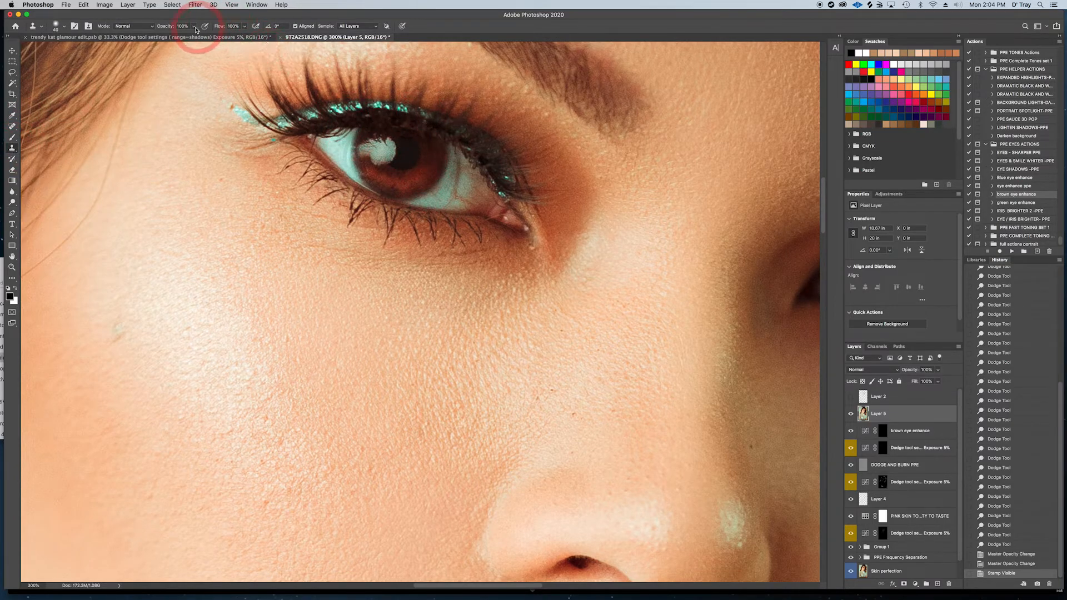
pyautogui.click(193, 26)
pyautogui.moveTo(194, 33); pyautogui.dragTo(186, 37)
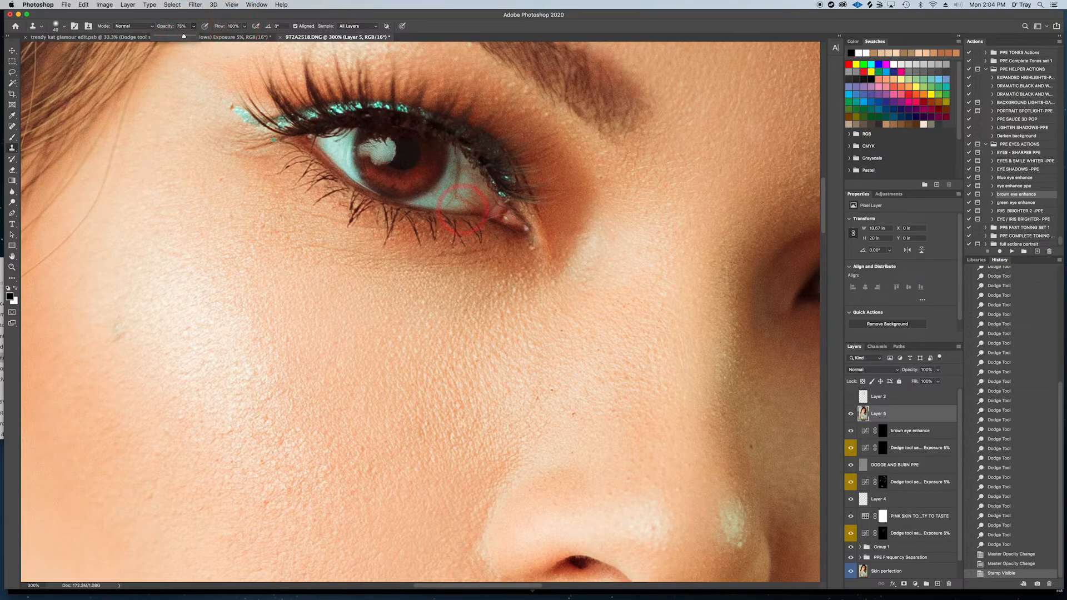
pyautogui.click(444, 195)
pyautogui.press('[')
pyautogui.press('[')
pyautogui.press('[')
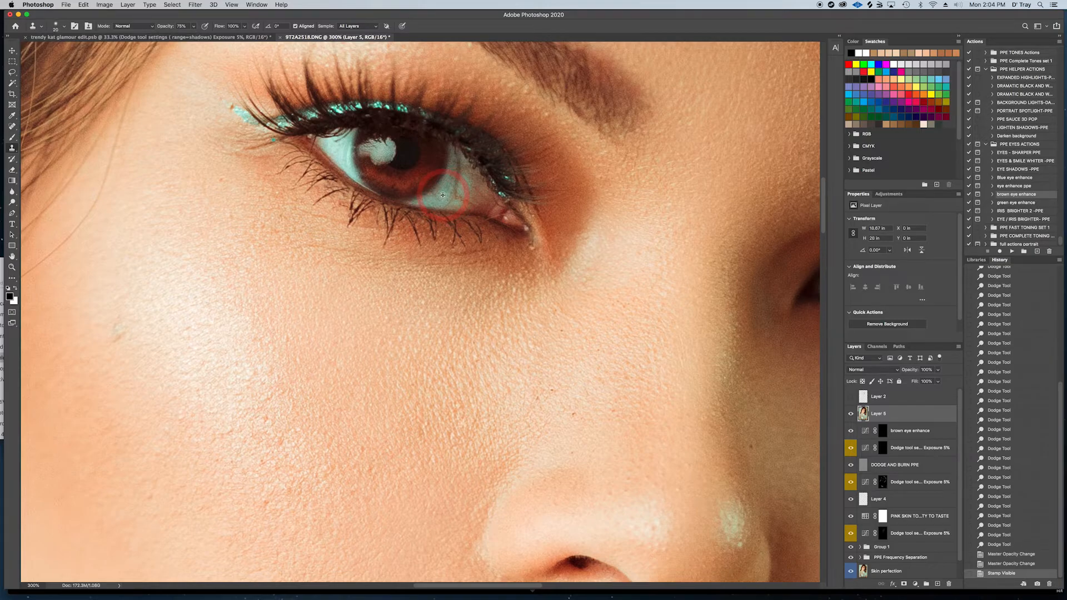
pyautogui.click(444, 197)
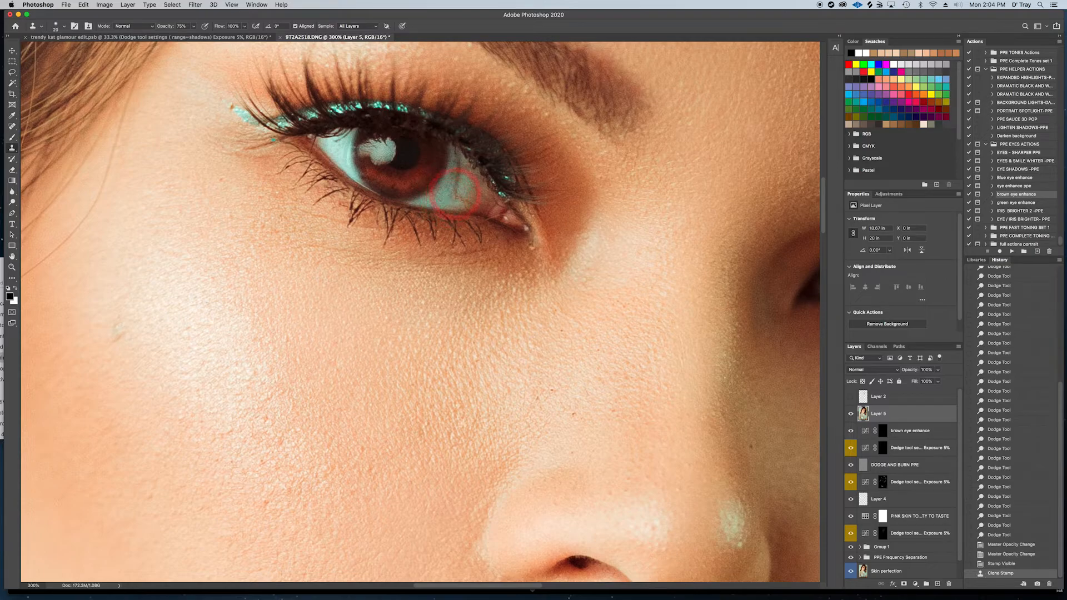
pyautogui.click(454, 187)
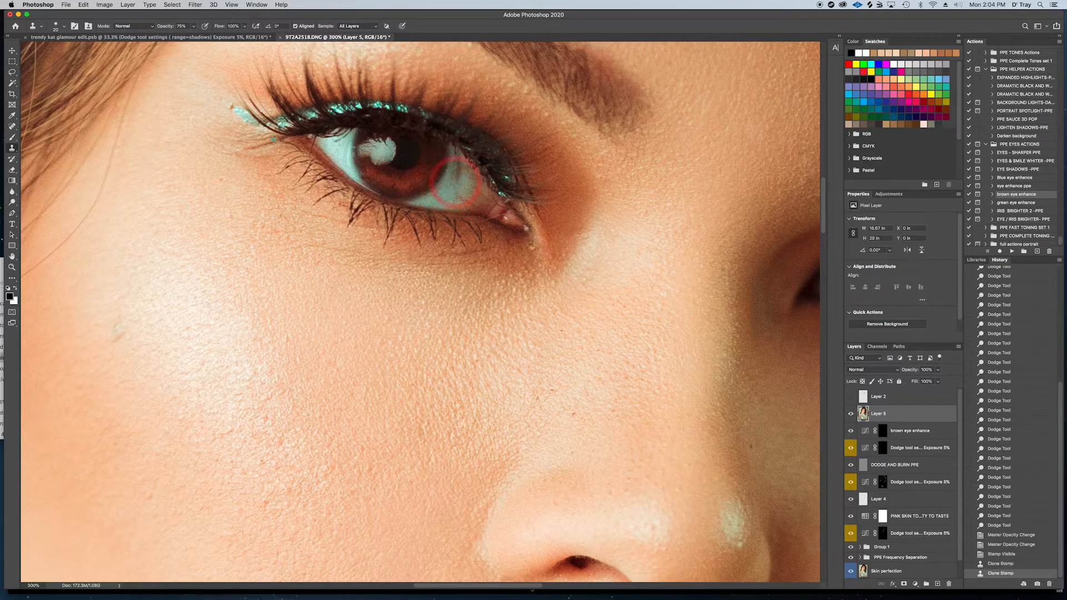
pyautogui.click(460, 198)
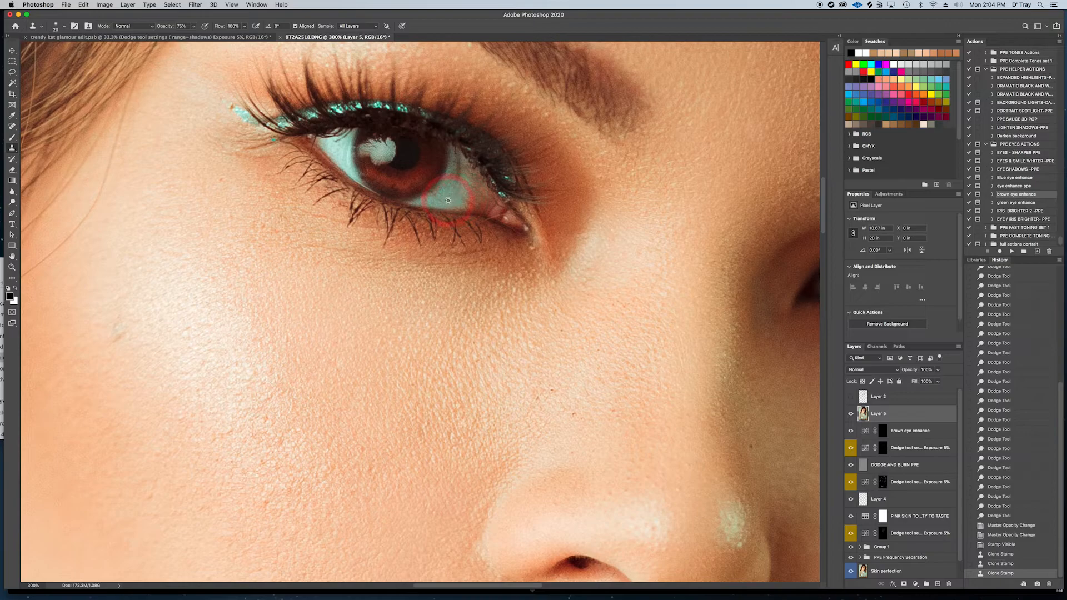
pyautogui.click(444, 191)
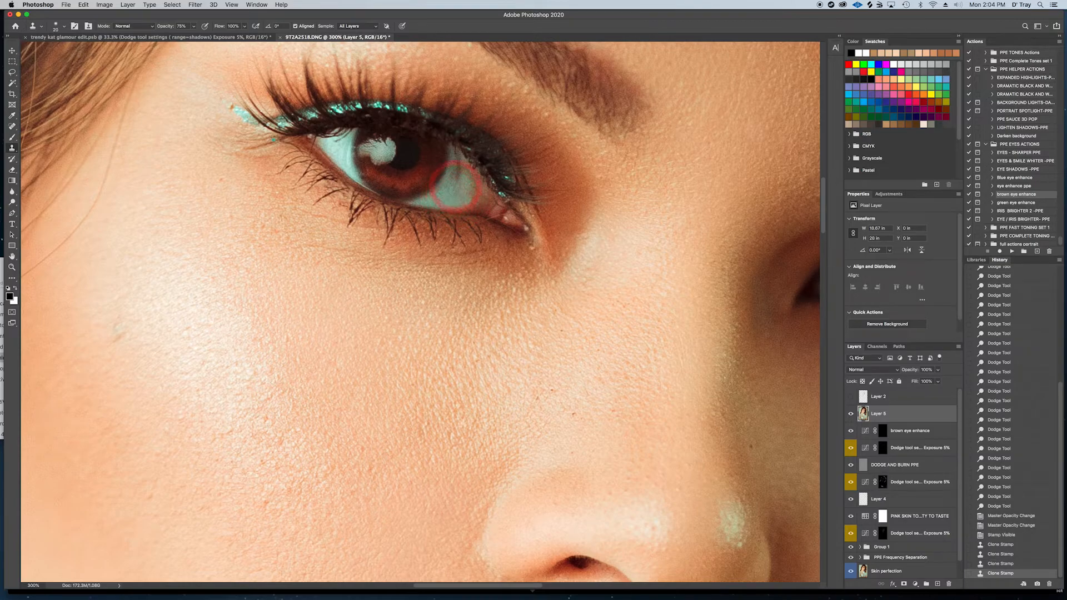
# Step: Clone clean tone over the middle and upper part of the near eye's inner white
pyautogui.click(450, 190)
pyautogui.click(454, 189)
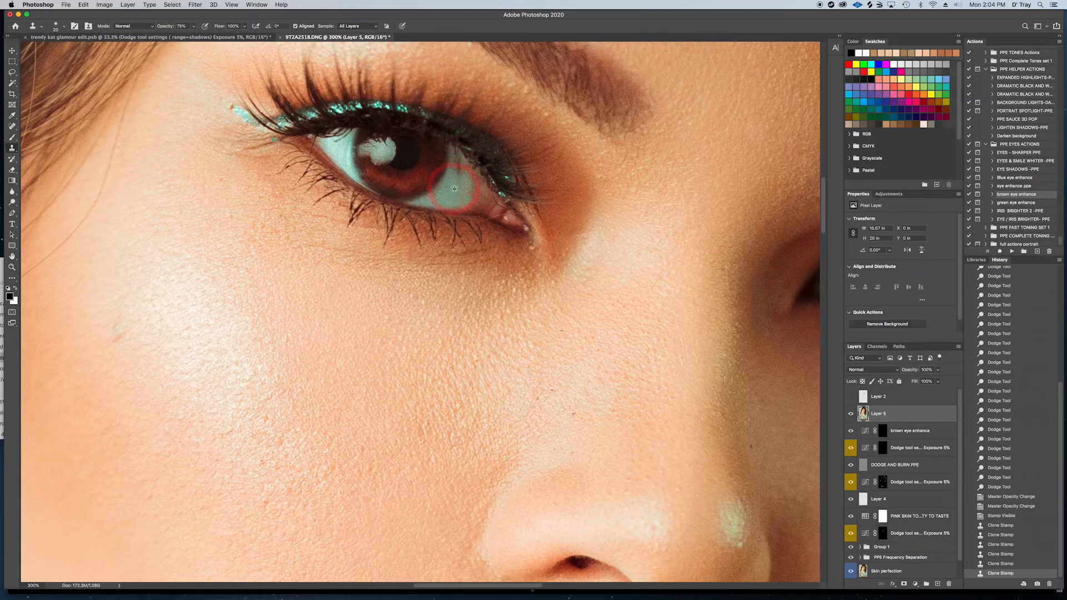
pyautogui.click(459, 173)
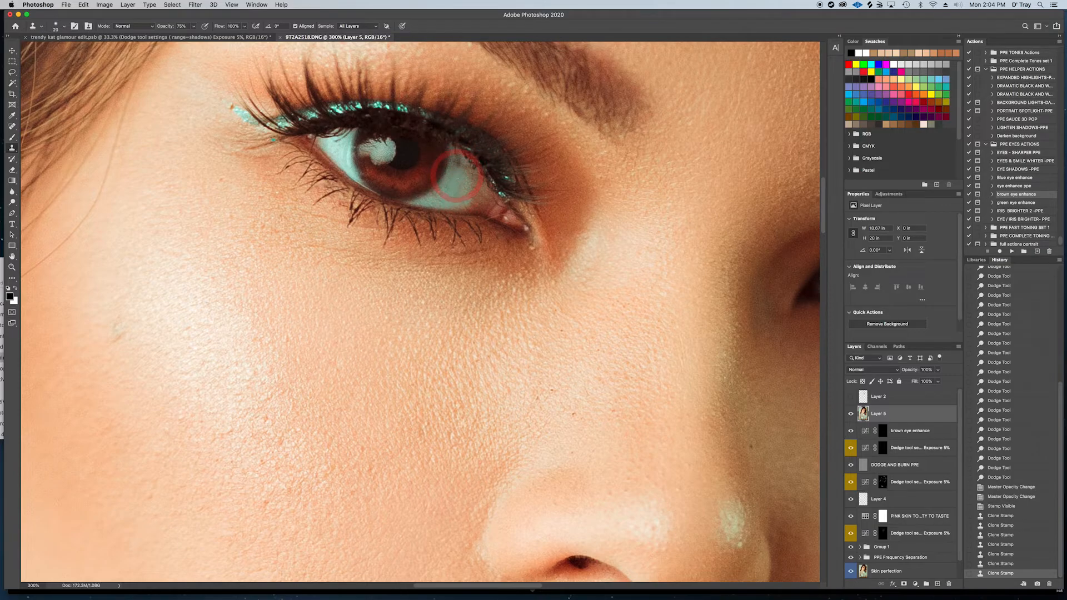
pyautogui.click(454, 187)
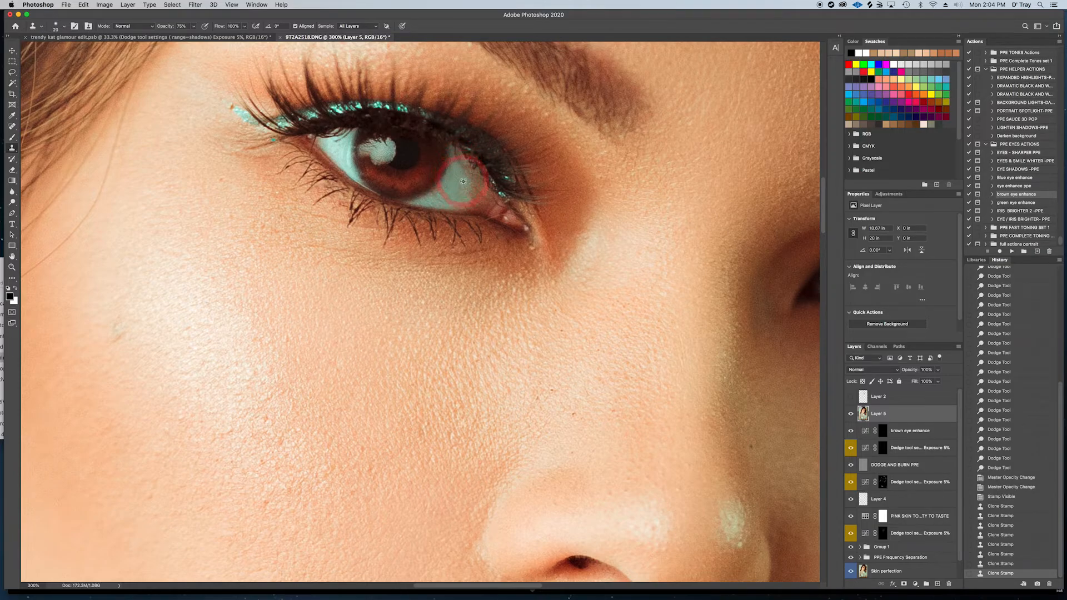
pyautogui.click(455, 161)
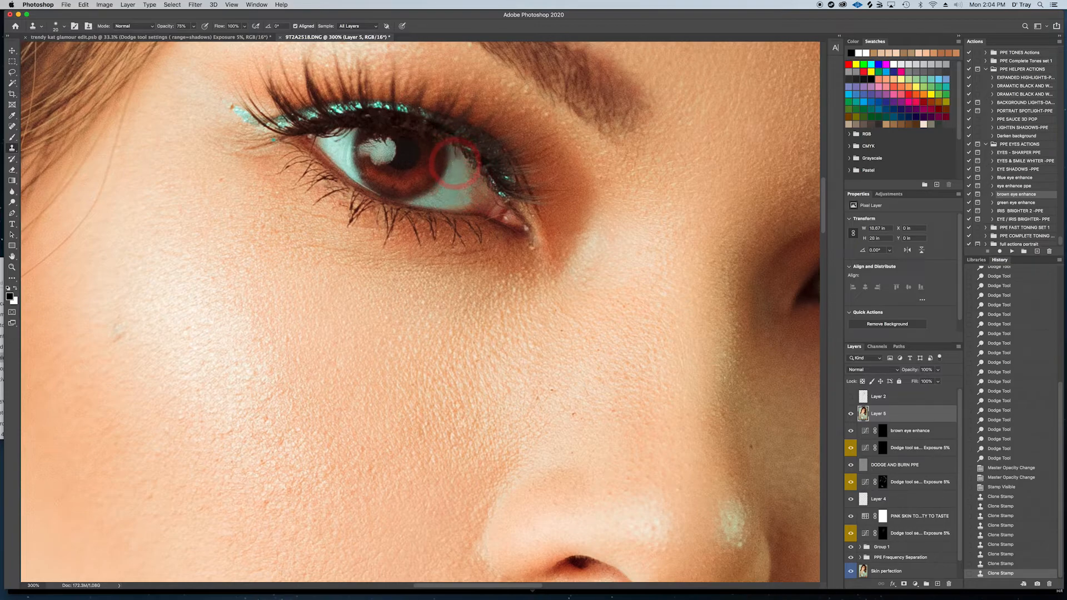
pyautogui.click(454, 157)
pyautogui.click(459, 161)
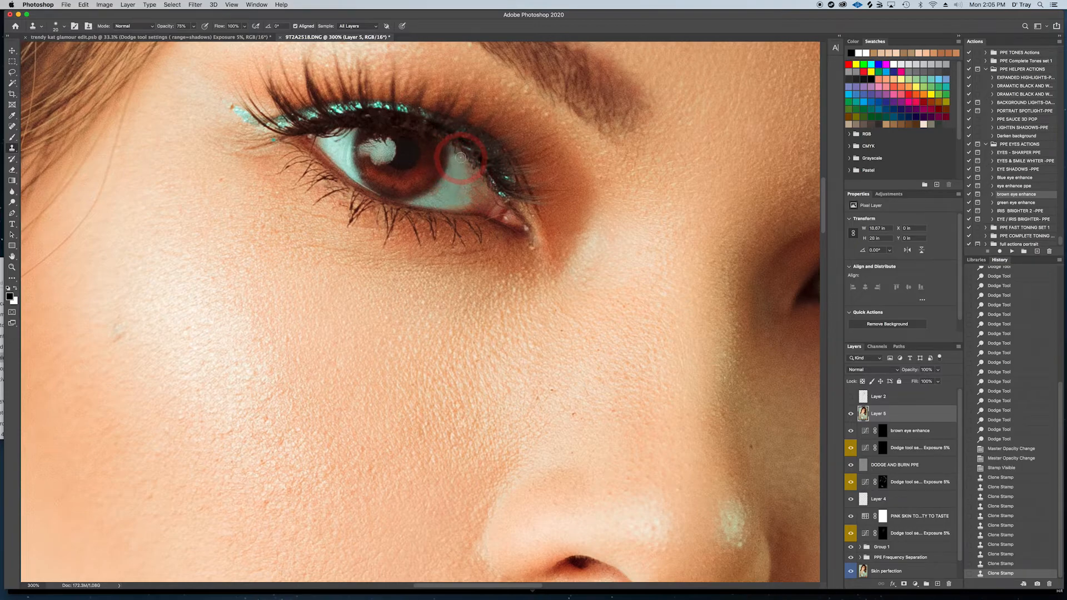
pyautogui.click(461, 185)
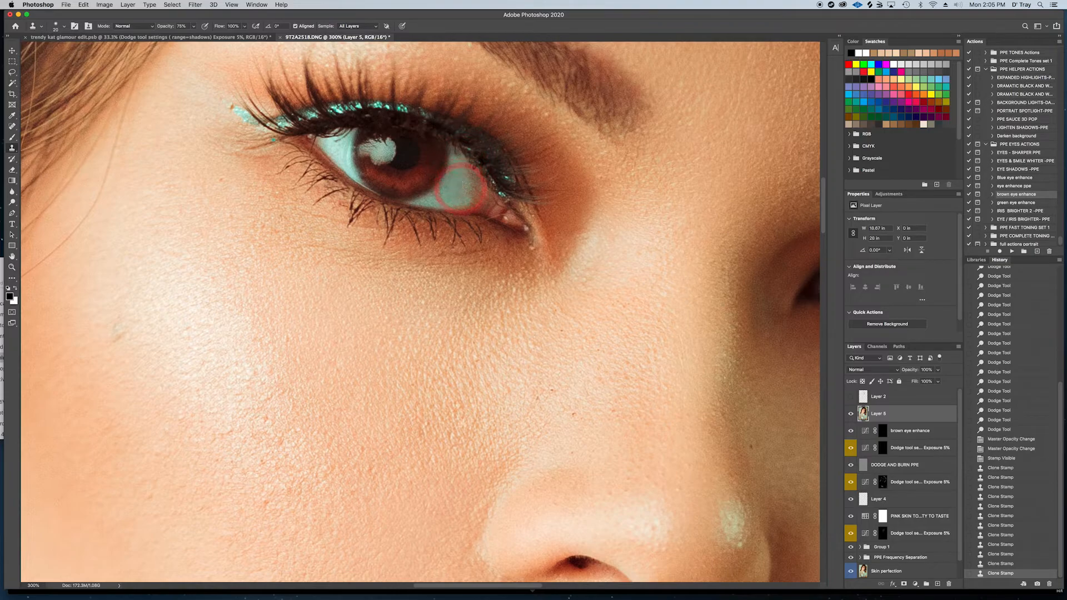
# Step: Smooth the near eye's white with a larger Clone Stamp brush at 50% opacity, undoing the last three strokes
pyautogui.moveTo(193, 26)
pyautogui.mouseDown()
pyautogui.moveTo(206, 37)
pyautogui.moveTo(184, 37)
pyautogui.mouseUp()
pyautogui.press(']')
pyautogui.moveTo(465, 180)
pyautogui.mouseDown()
pyautogui.moveTo(456, 200)
pyautogui.moveTo(481, 197)
pyautogui.moveTo(460, 197)
pyautogui.moveTo(475, 187)
pyautogui.moveTo(467, 195)
pyautogui.moveTo(466, 176)
pyautogui.moveTo(479, 200)
pyautogui.moveTo(464, 204)
pyautogui.moveTo(479, 204)
pyautogui.moveTo(462, 188)
pyautogui.moveTo(478, 193)
pyautogui.moveTo(445, 217)
pyautogui.mouseUp()
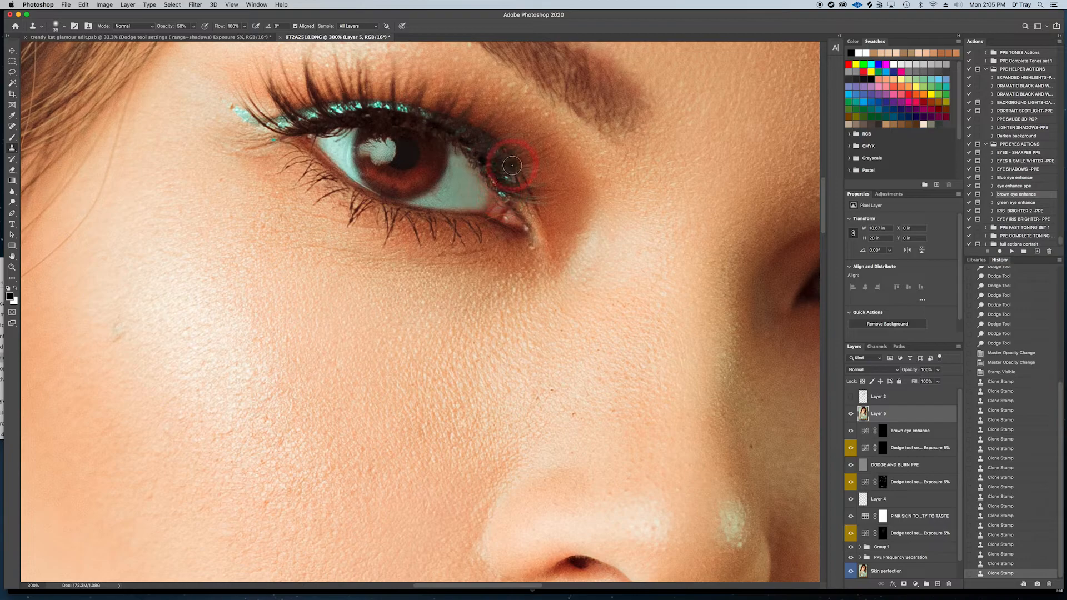
pyautogui.press('super+z')
pyautogui.press('super+z')
pyautogui.press('super+z')
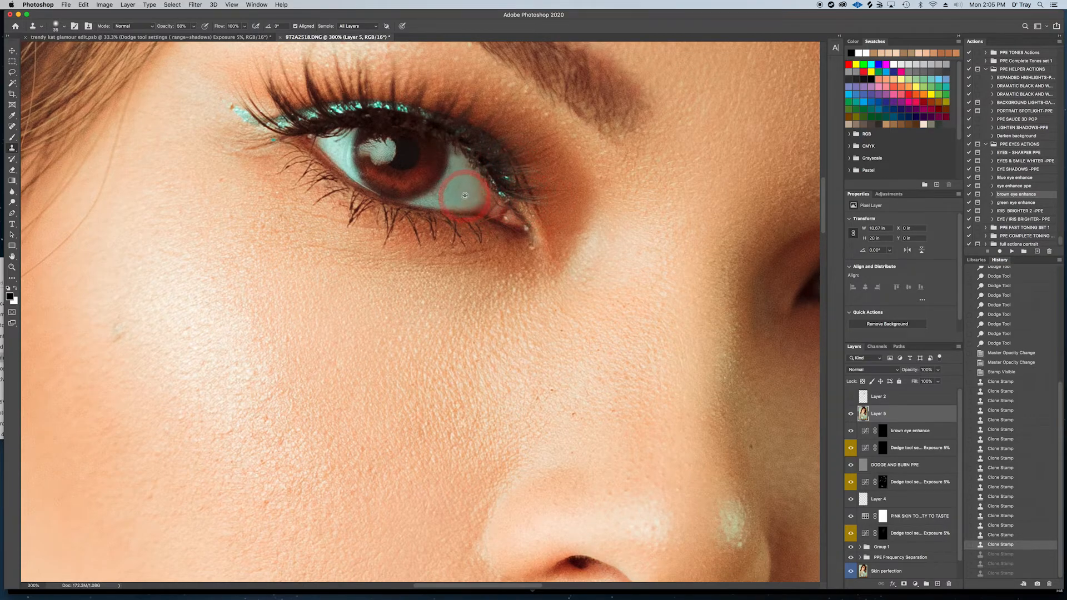
# Step: Blend the near eye's white from the inner corner to the iris edge with the Clone Stamp at 29% opacity
pyautogui.click(193, 26)
pyautogui.moveTo(192, 37); pyautogui.dragTo(185, 38)
pyautogui.click(467, 196)
pyautogui.click(475, 200)
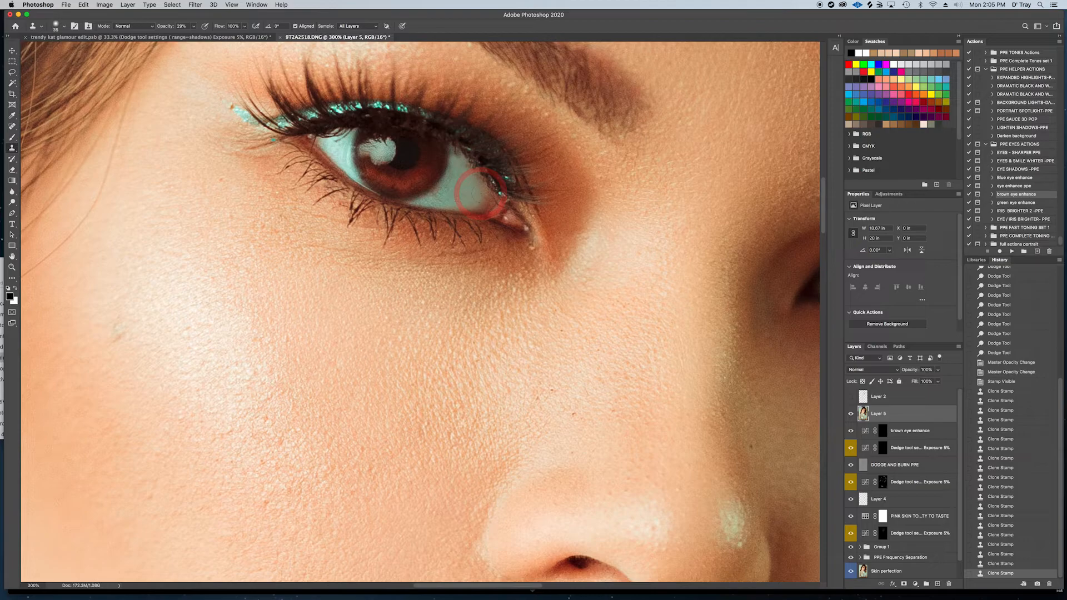
pyautogui.moveTo(481, 194)
pyautogui.mouseDown()
pyautogui.moveTo(434, 203)
pyautogui.moveTo(486, 195)
pyautogui.moveTo(466, 174)
pyautogui.moveTo(444, 203)
pyautogui.mouseUp()
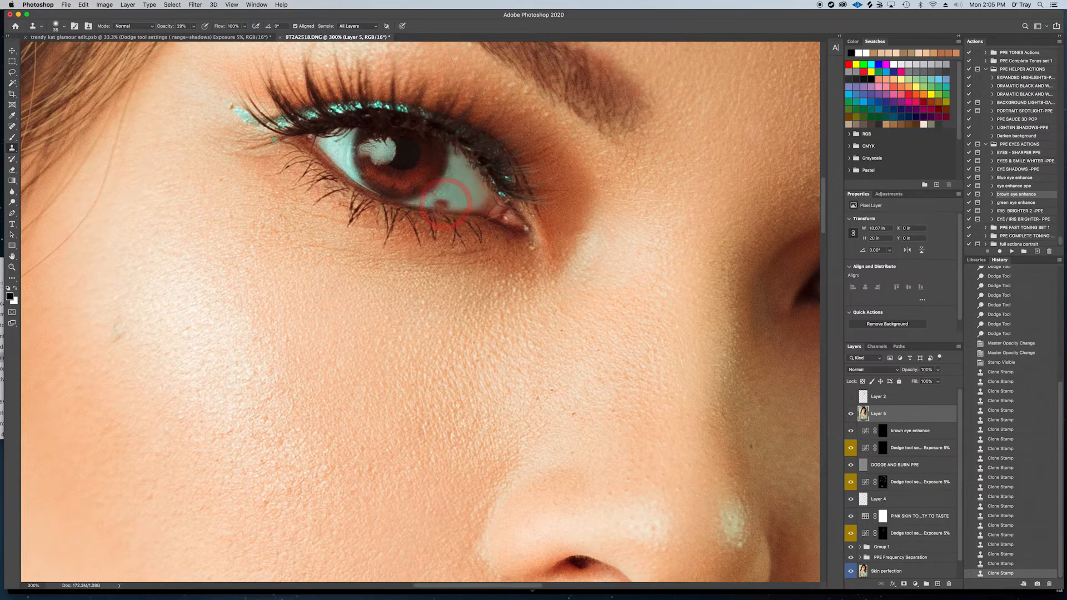
# Step: Clean and smooth the far eye's outer white with the Clone Stamp at 29% opacity, sampling from its lower white
pyautogui.moveTo(627, 230); pyautogui.dragTo(292, 242)
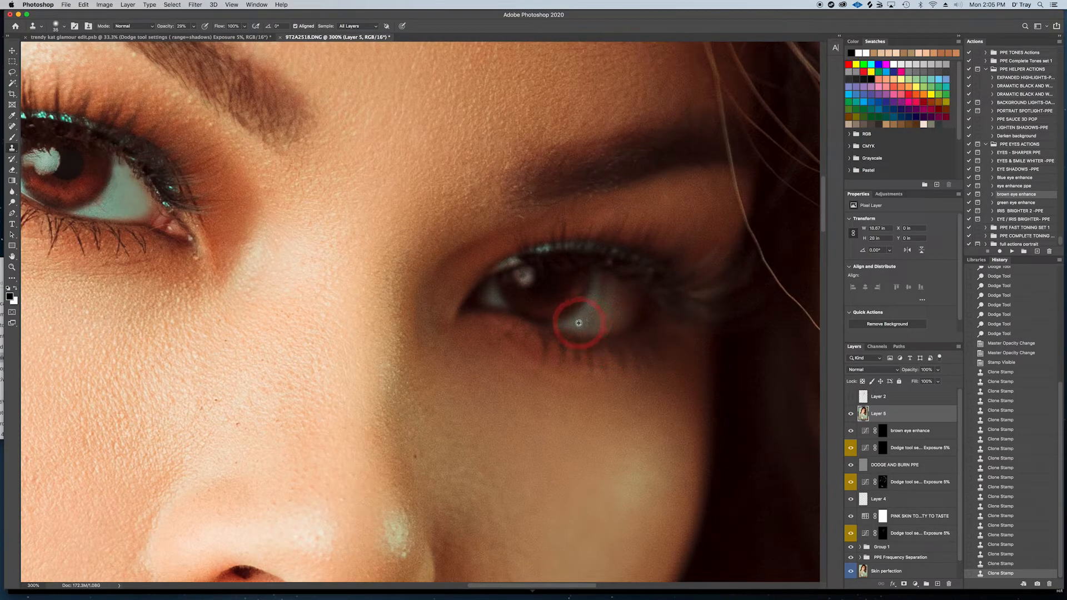
pyautogui.keyDown('alt'); pyautogui.click(578, 322); pyautogui.keyUp('alt')
pyautogui.moveTo(586, 324)
pyautogui.mouseDown()
pyautogui.moveTo(572, 314)
pyautogui.moveTo(590, 317)
pyautogui.moveTo(571, 321)
pyautogui.moveTo(595, 291)
pyautogui.moveTo(595, 314)
pyautogui.moveTo(603, 284)
pyautogui.mouseUp()
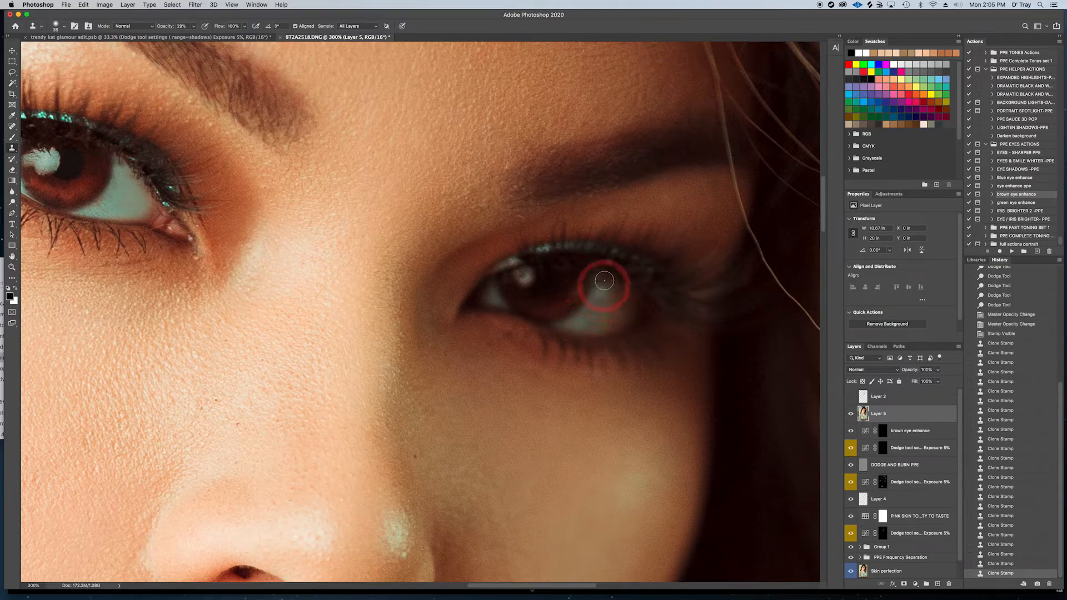
pyautogui.moveTo(581, 327)
pyautogui.mouseDown()
pyautogui.moveTo(606, 303)
pyautogui.moveTo(621, 309)
pyautogui.moveTo(586, 323)
pyautogui.mouseUp()
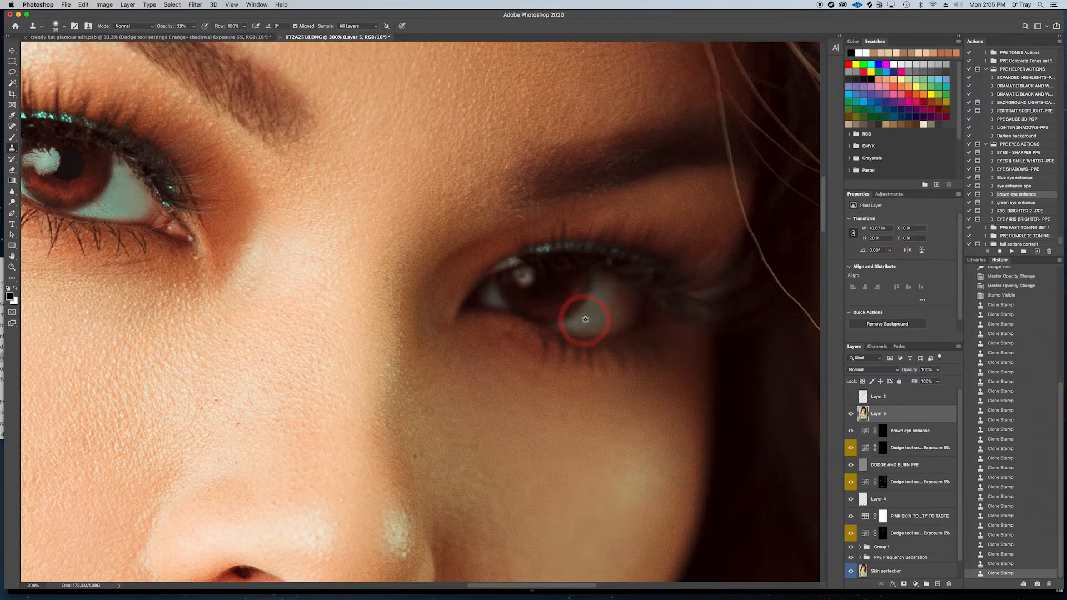
pyautogui.click(601, 305)
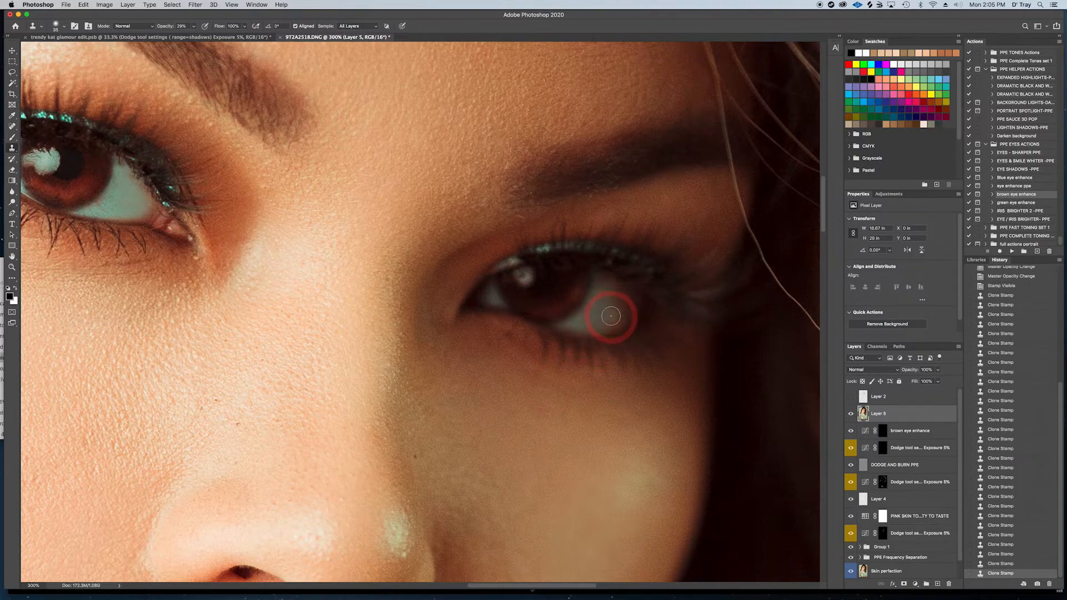
pyautogui.moveTo(610, 315)
pyautogui.mouseDown()
pyautogui.moveTo(581, 326)
pyautogui.moveTo(611, 312)
pyautogui.moveTo(609, 300)
pyautogui.moveTo(598, 326)
pyautogui.moveTo(611, 297)
pyautogui.moveTo(611, 364)
pyautogui.moveTo(597, 356)
pyautogui.moveTo(609, 334)
pyautogui.mouseUp()
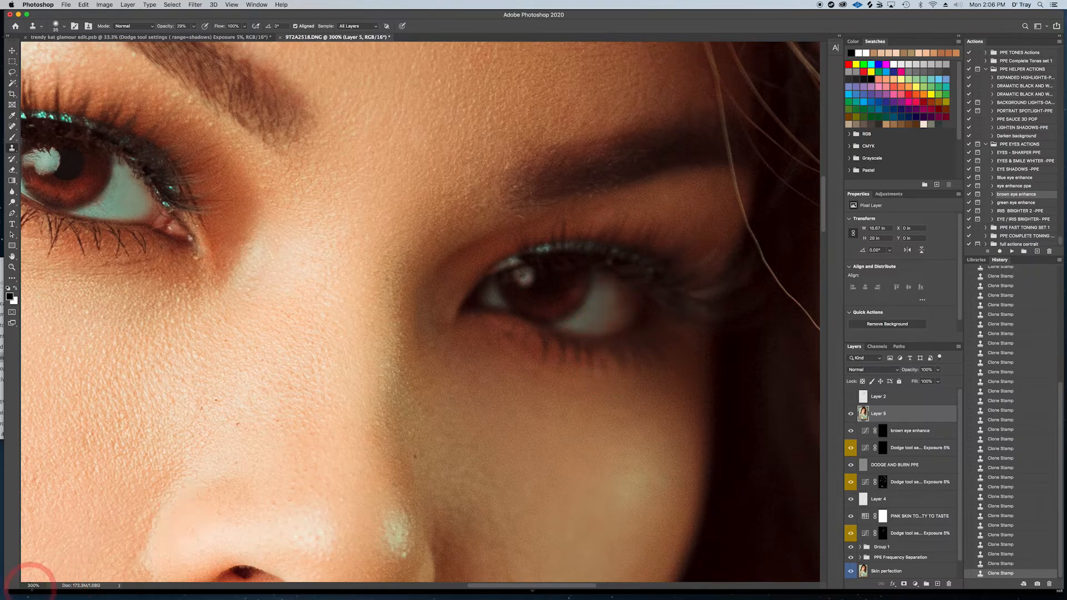
# Step: View the portrait at 40% zoom and compare the eye-white cleanup with the stamped layer on and off
pyautogui.click(34, 585)
pyautogui.write('40')
pyautogui.press('Return')
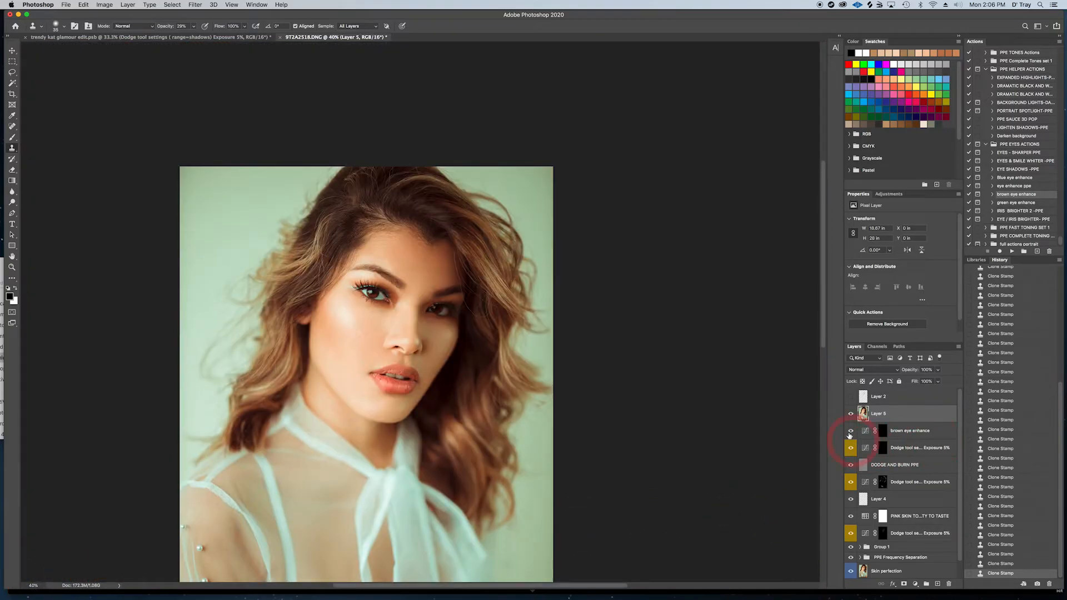
pyautogui.click(850, 414)
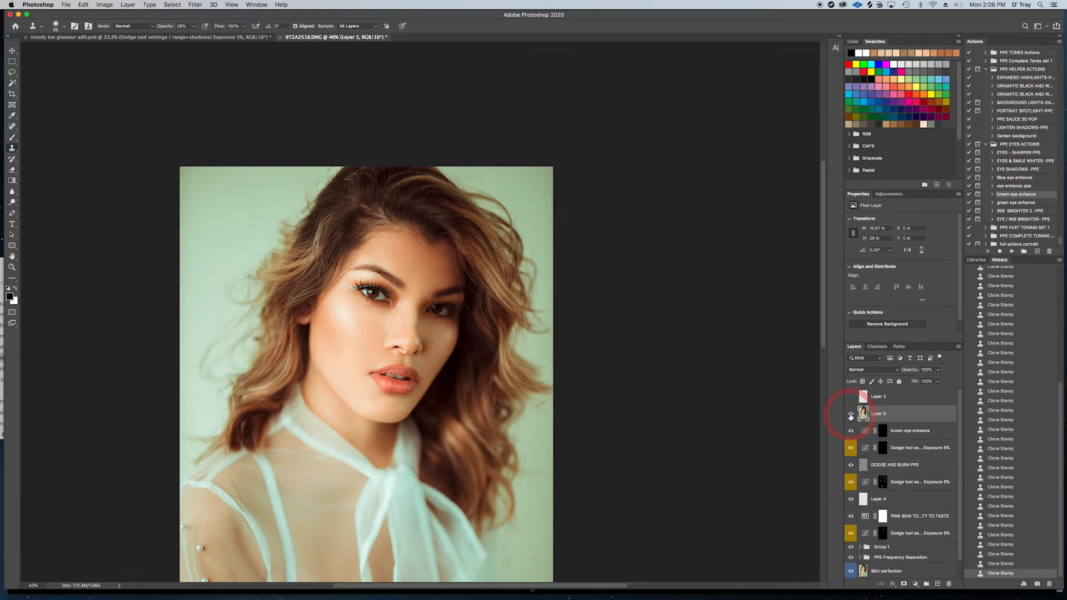
pyautogui.click(924, 378)
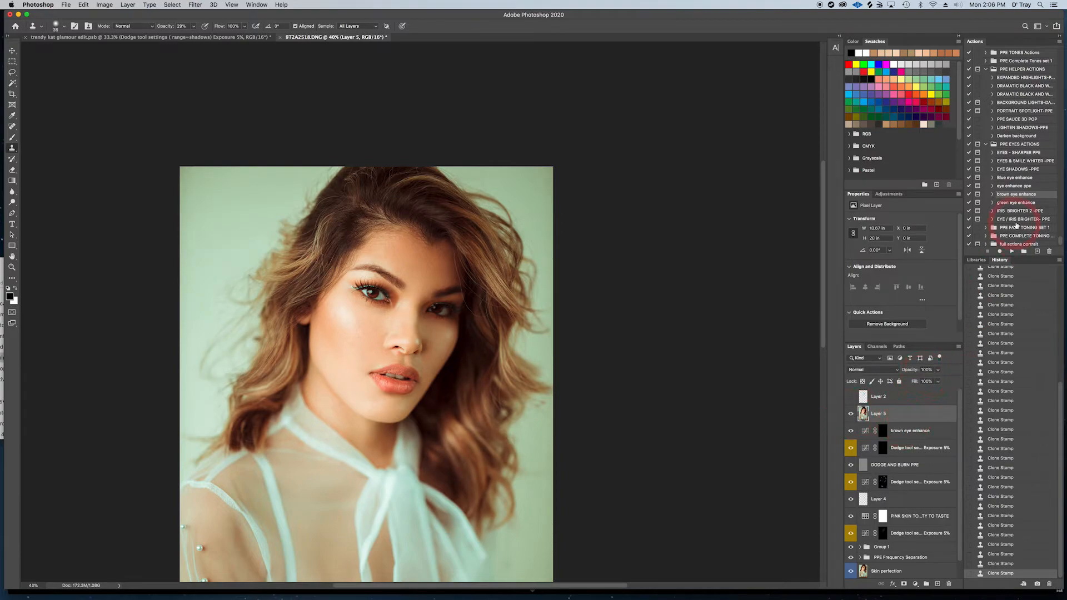
# Step: Run the EYES - SHARPER PPE action and paint white on its mask over both eyes and lashes at 75% opacity
pyautogui.click(1015, 153)
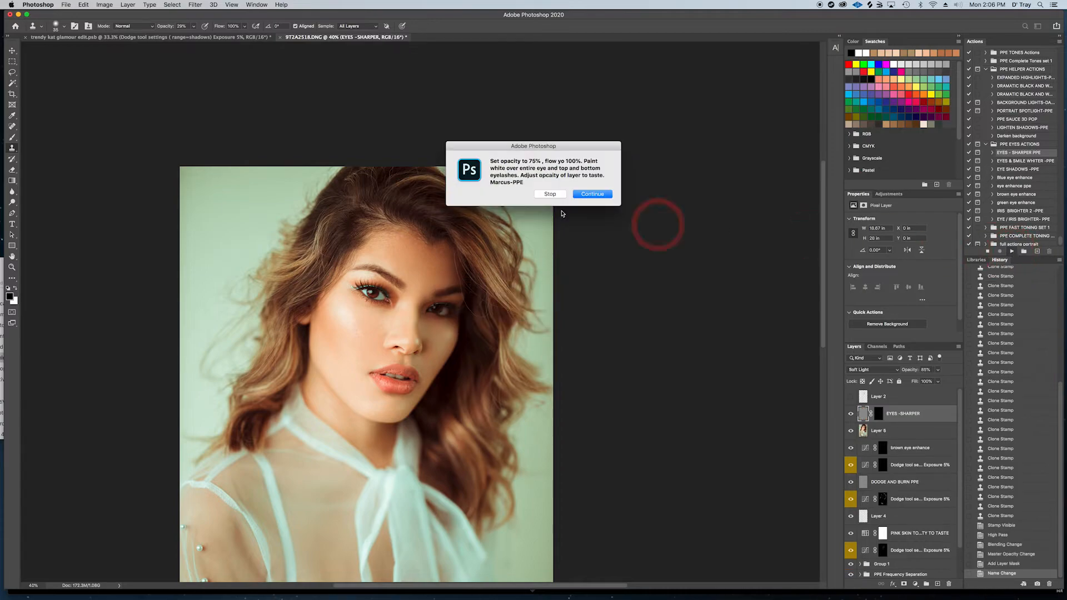
pyautogui.click(593, 194)
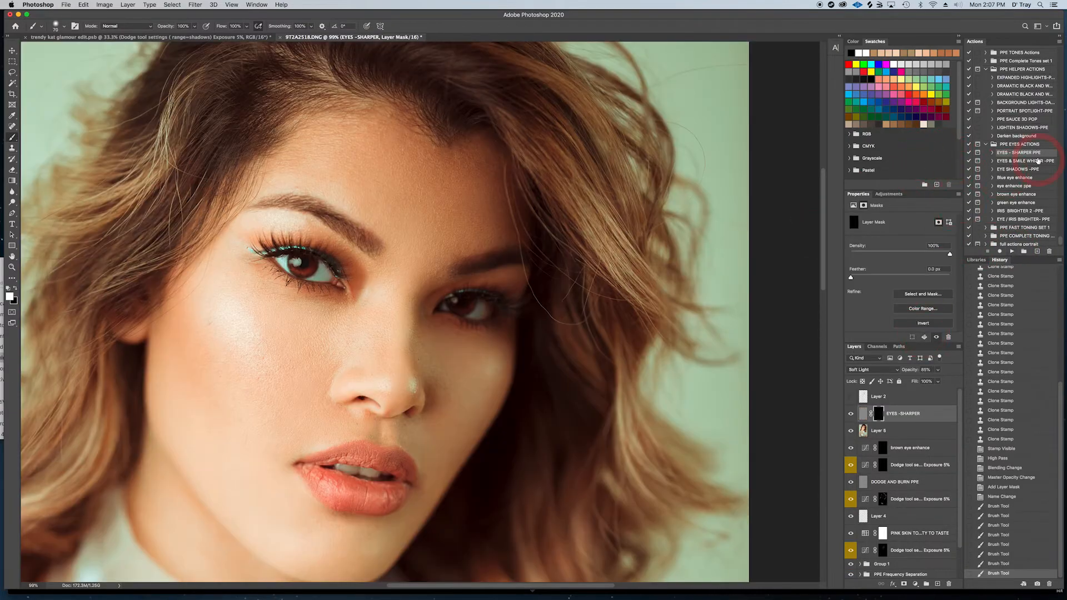
pyautogui.click(876, 420)
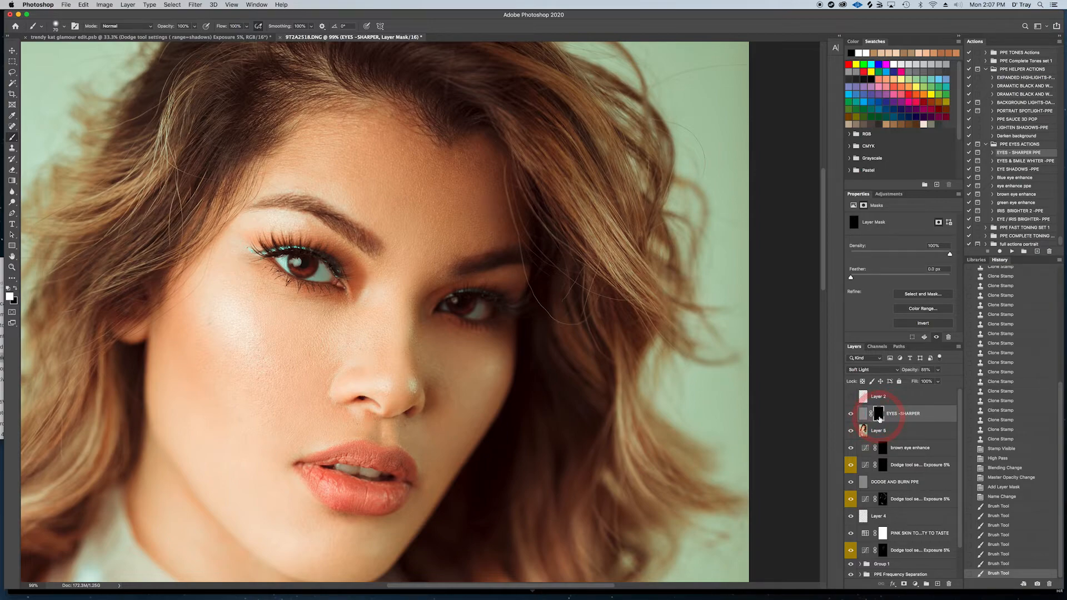
pyautogui.click(12, 146)
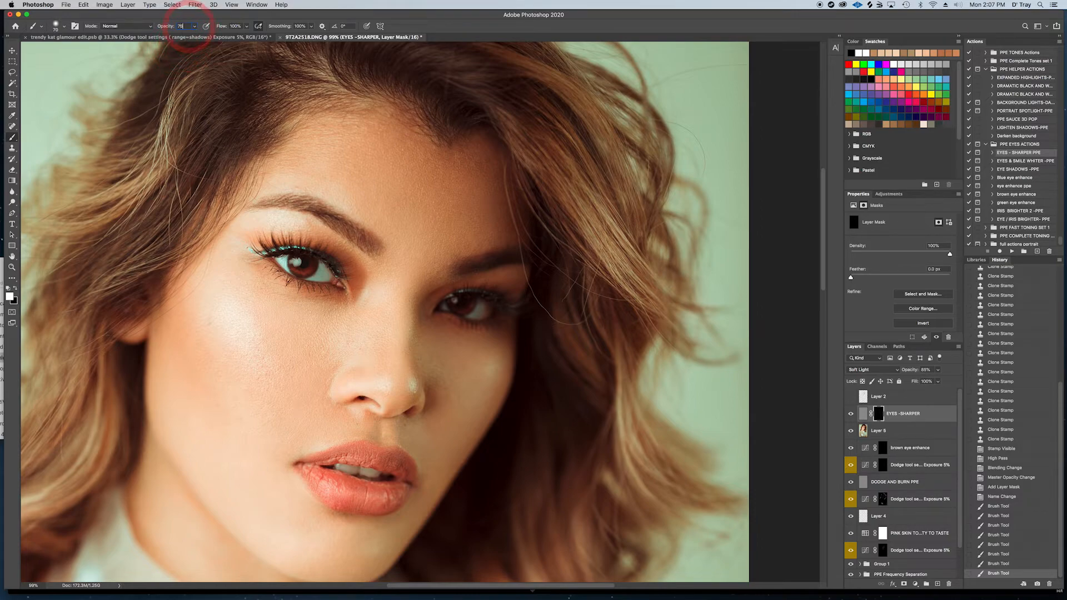
pyautogui.press('Return')
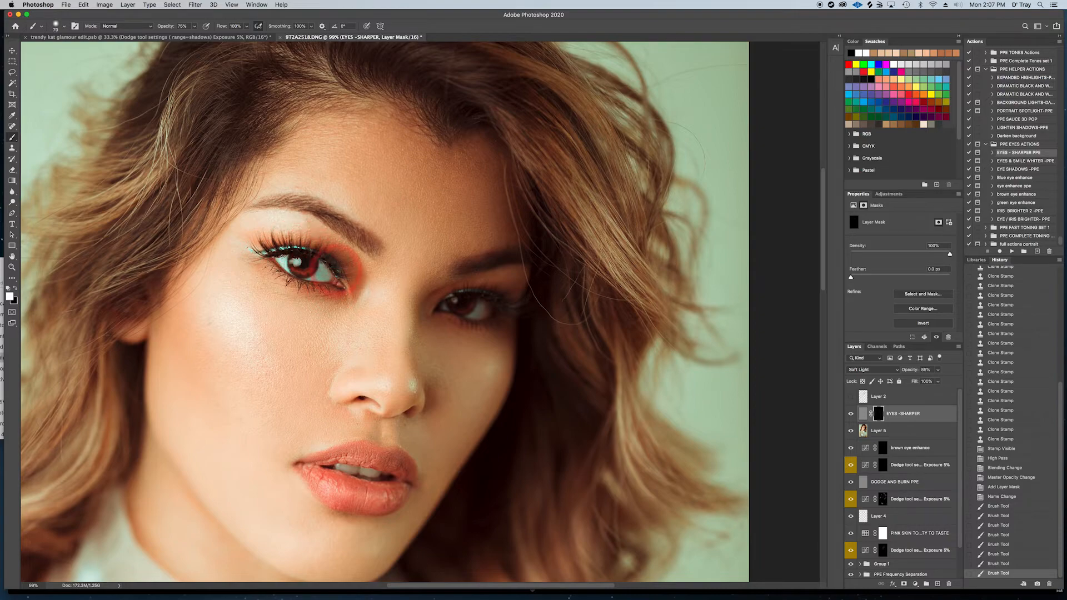
pyautogui.moveTo(335, 270)
pyautogui.mouseDown()
pyautogui.moveTo(322, 250)
pyautogui.moveTo(299, 243)
pyautogui.mouseUp()
pyautogui.moveTo(483, 312)
pyautogui.mouseDown()
pyautogui.moveTo(439, 301)
pyautogui.moveTo(507, 296)
pyautogui.moveTo(447, 310)
pyautogui.moveTo(492, 320)
pyautogui.moveTo(475, 324)
pyautogui.moveTo(462, 321)
pyautogui.moveTo(496, 303)
pyautogui.moveTo(381, 303)
pyautogui.mouseUp()
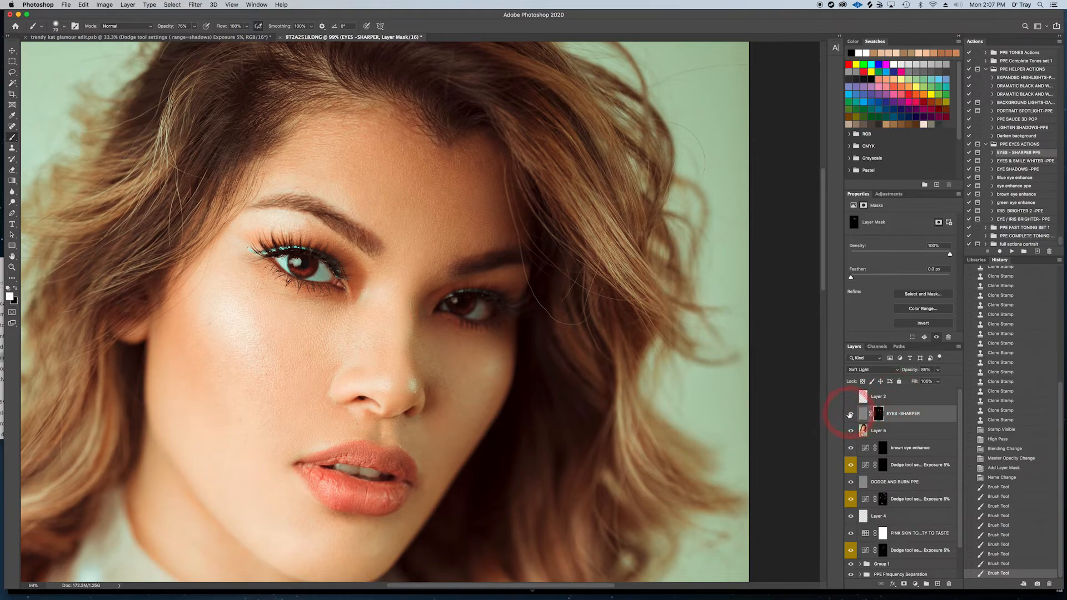
# Step: Compare the EYES -SHARPER layer on and off, and extend its mask with white over the lips and near eyebrow
pyautogui.click(849, 414)
pyautogui.click(850, 415)
pyautogui.click(849, 414)
pyautogui.click(850, 414)
pyautogui.click(850, 414)
pyautogui.click(850, 415)
pyautogui.moveTo(396, 494); pyautogui.dragTo(328, 489)
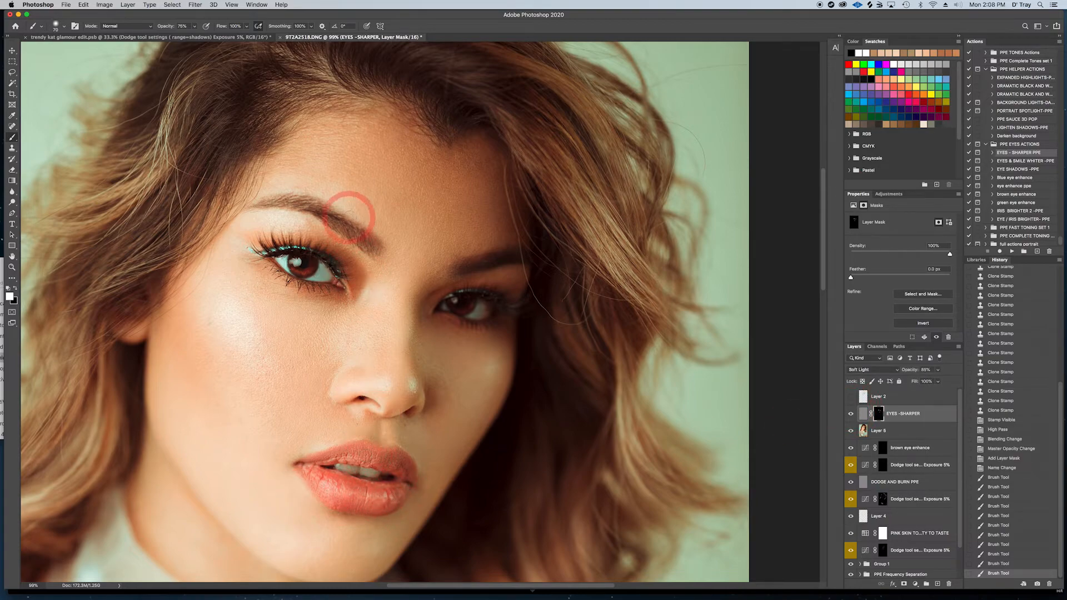
pyautogui.moveTo(352, 214)
pyautogui.mouseDown()
pyautogui.moveTo(362, 235)
pyautogui.moveTo(318, 210)
pyautogui.moveTo(260, 210)
pyautogui.mouseUp()
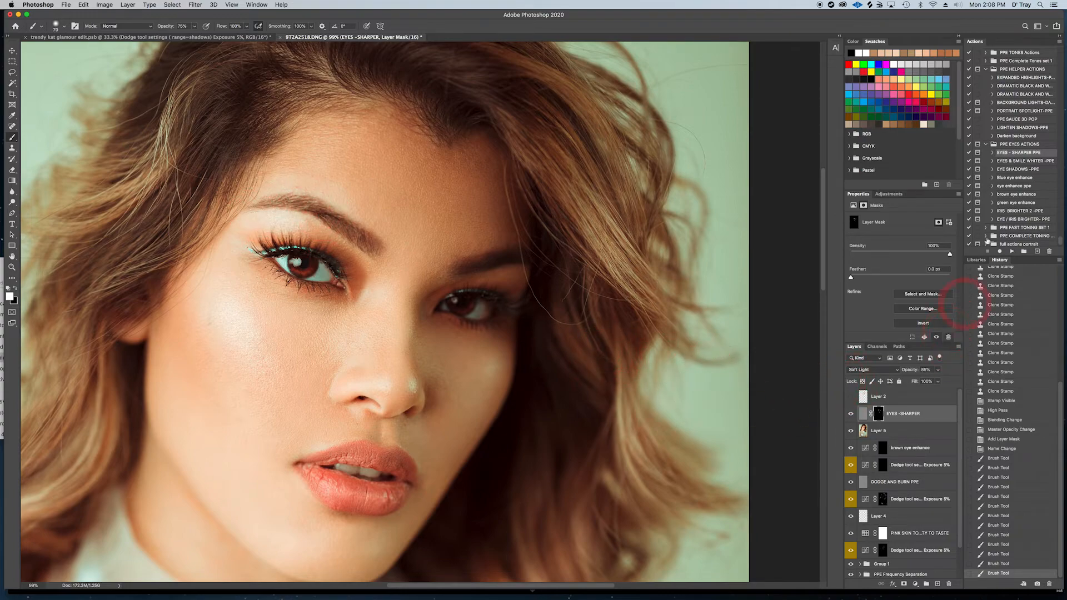
# Step: Run the EYE SHADOWS -PPE action to add the eyeliner and pupil darkening layer
pyautogui.click(1017, 169)
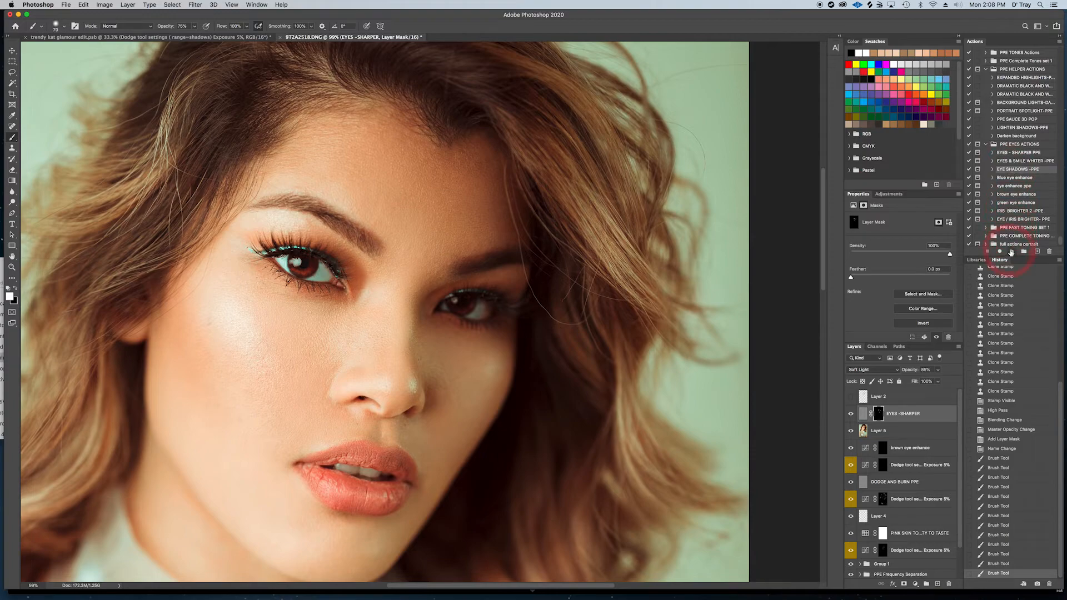
pyautogui.click(1037, 256)
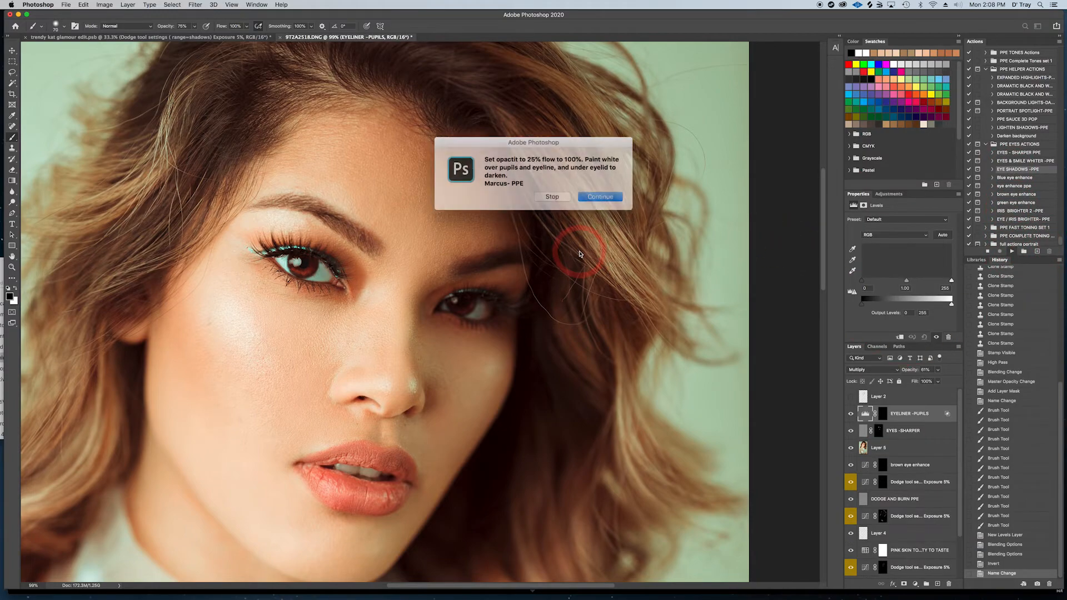
pyautogui.click(584, 195)
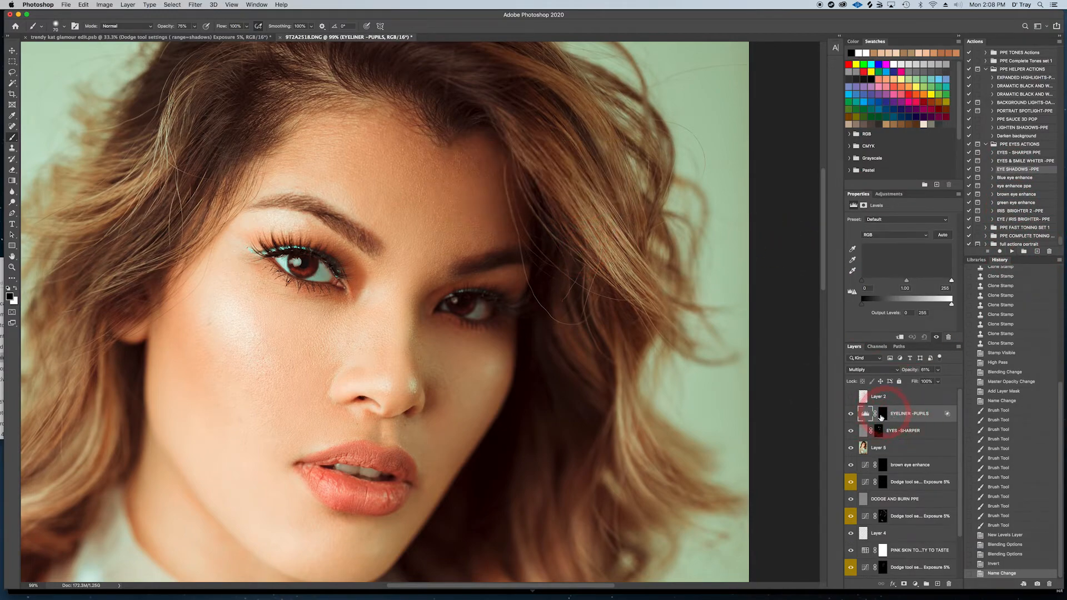
# Step: Paint white on the EYELINER -PUPILS mask along the lash lines and lower lids of both eyes at 25% brush opacity
pyautogui.click(883, 414)
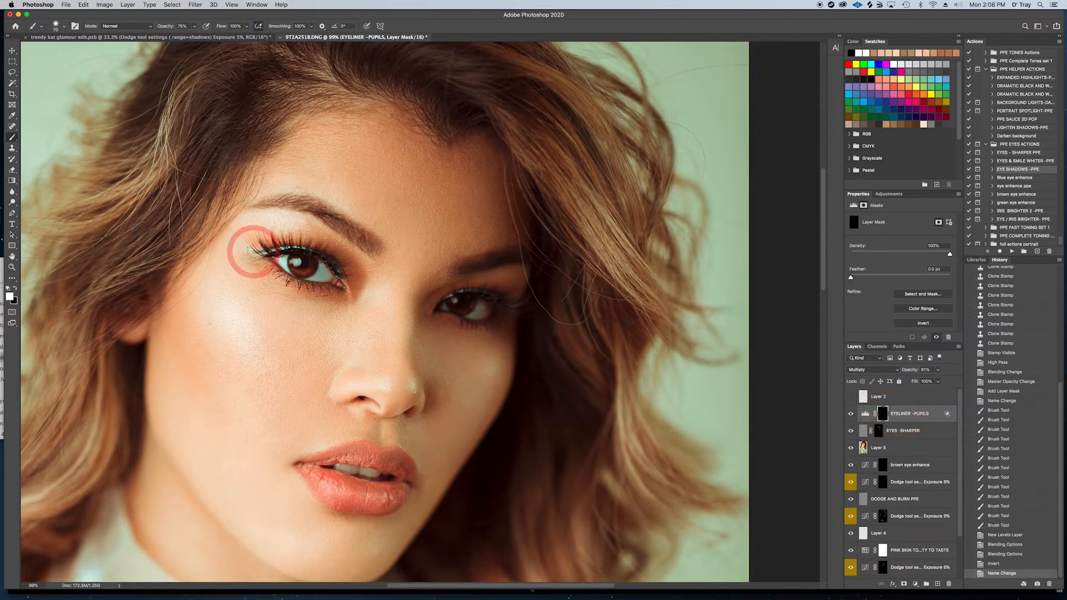
pyautogui.click(182, 26)
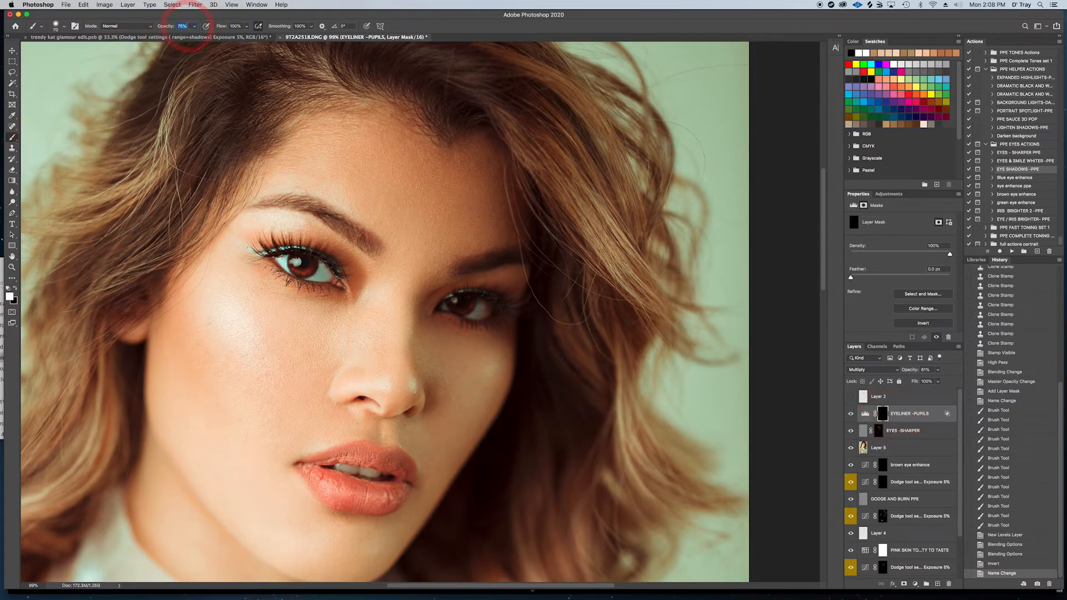
pyautogui.write('25')
pyautogui.press('Return')
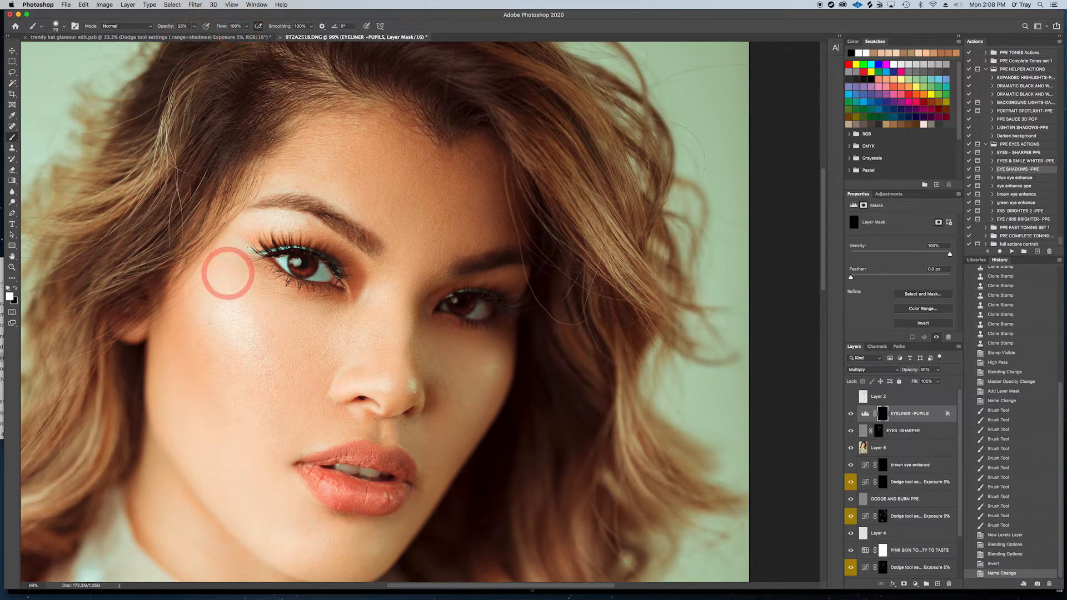
pyautogui.moveTo(226, 269)
pyautogui.mouseDown()
pyautogui.moveTo(343, 294)
pyautogui.moveTo(294, 285)
pyautogui.moveTo(263, 261)
pyautogui.moveTo(296, 295)
pyautogui.moveTo(335, 299)
pyautogui.mouseUp()
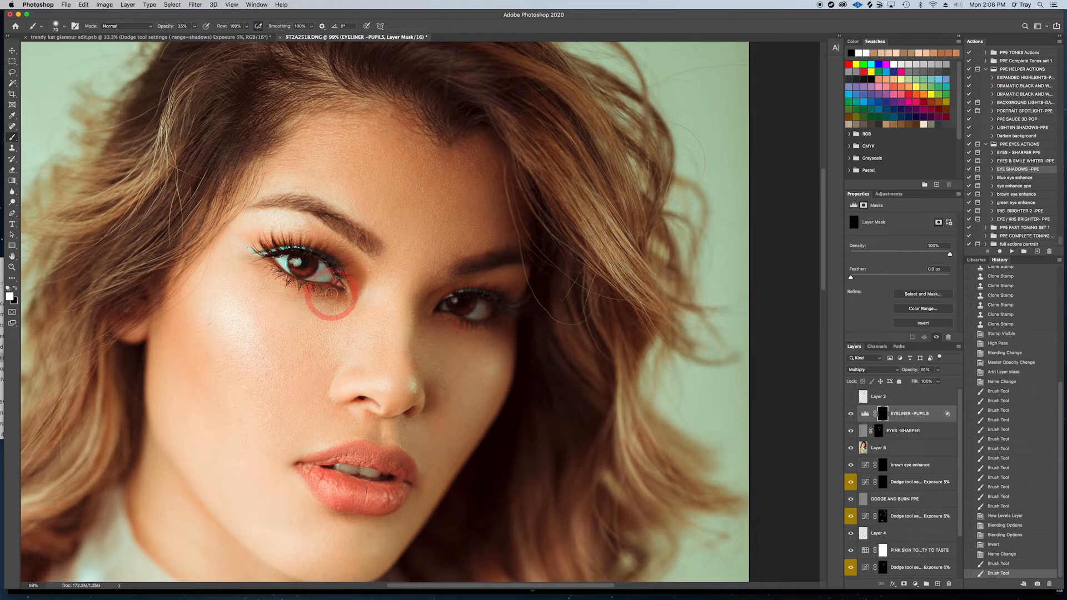
pyautogui.moveTo(480, 334); pyautogui.dragTo(495, 311)
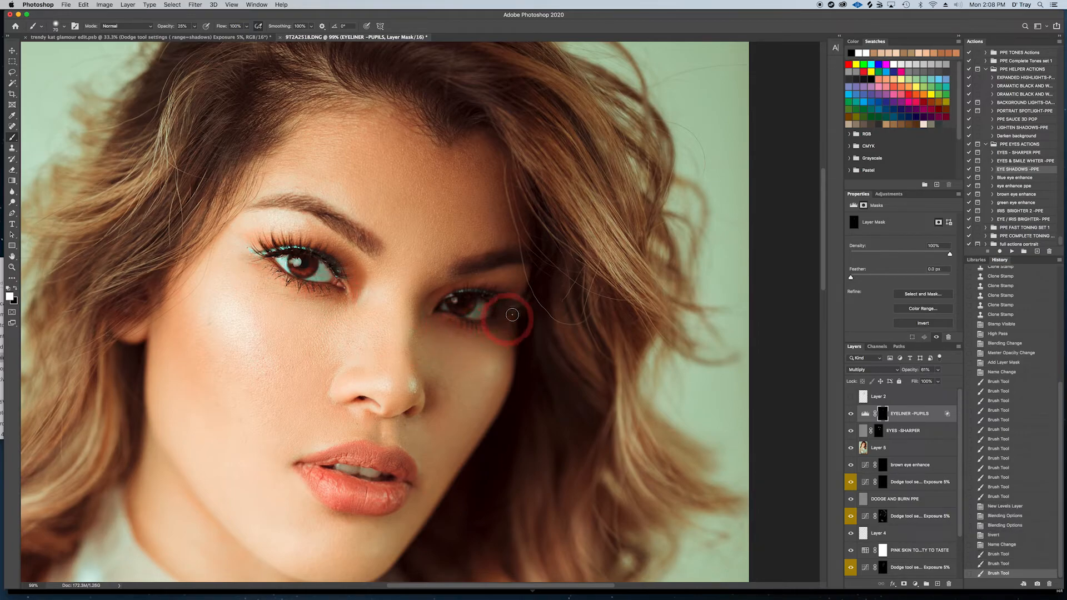
pyautogui.click(271, 270)
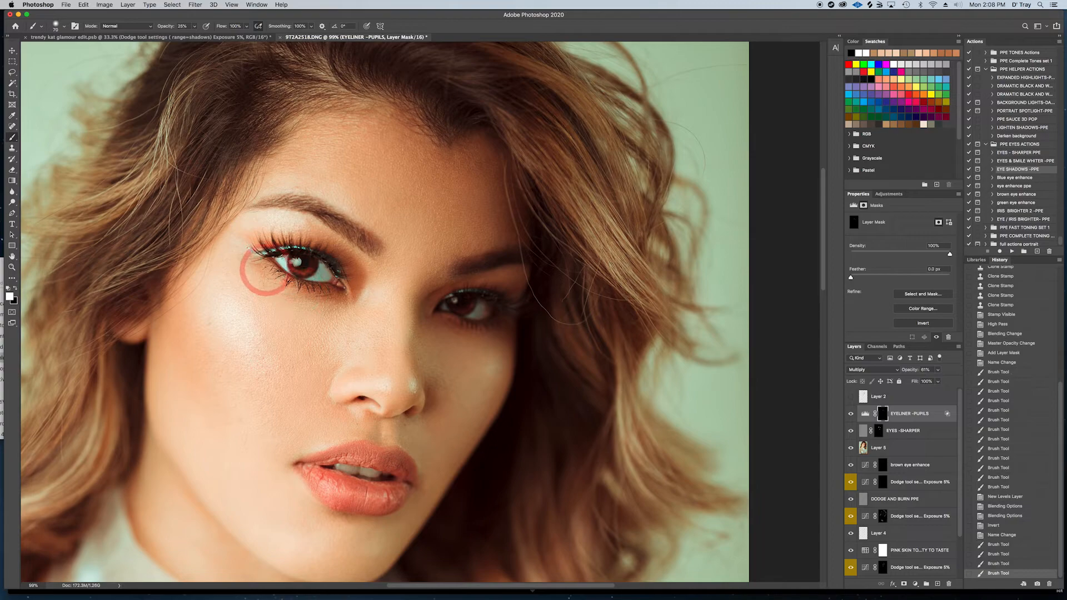
pyautogui.moveTo(267, 273)
pyautogui.mouseDown()
pyautogui.moveTo(348, 301)
pyautogui.moveTo(270, 267)
pyautogui.moveTo(345, 310)
pyautogui.mouseUp()
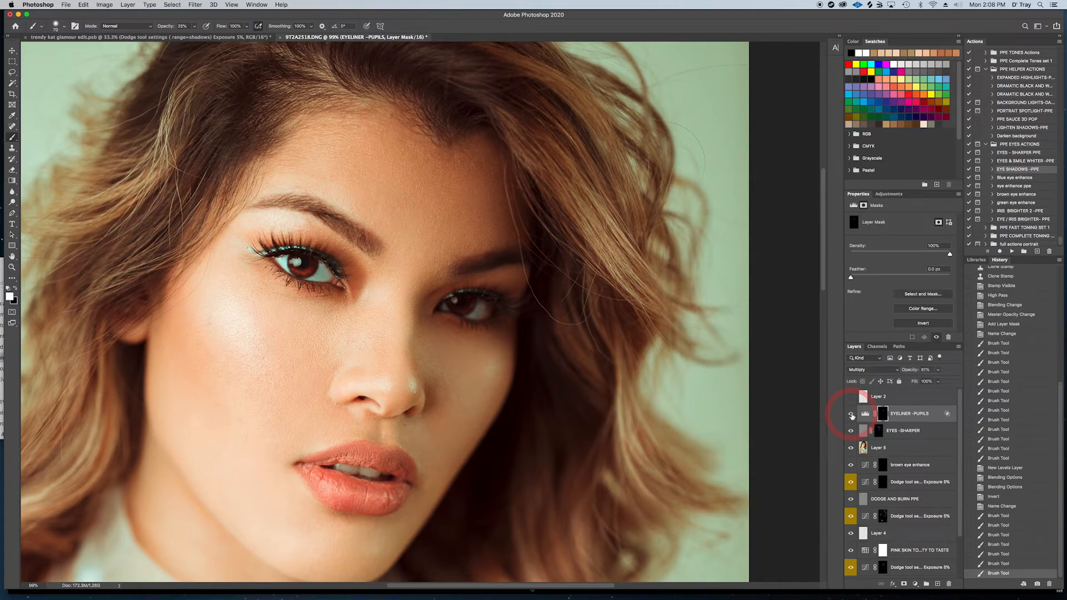
pyautogui.click(396, 449)
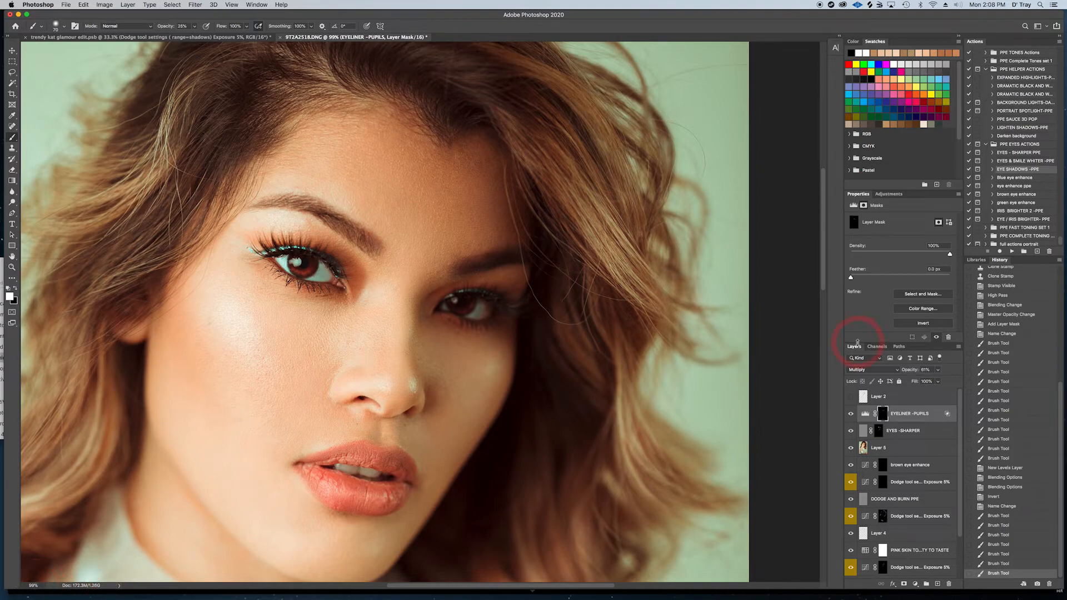
# Step: Run the EYES & SMILE WHITER -PPE action to add the teeth and eye whitening layer
pyautogui.click(1019, 161)
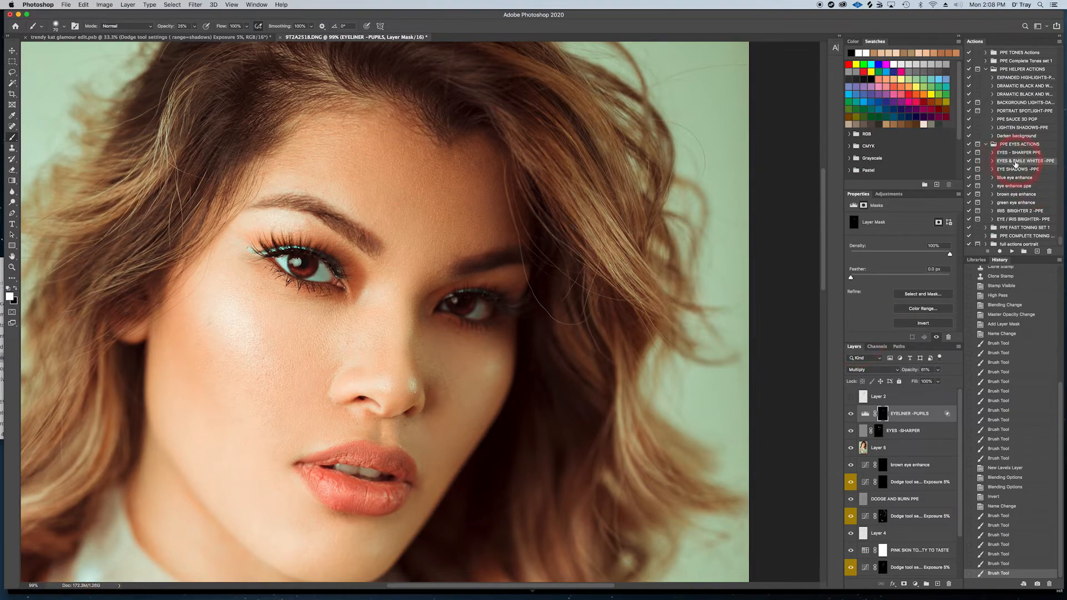
pyautogui.click(1011, 252)
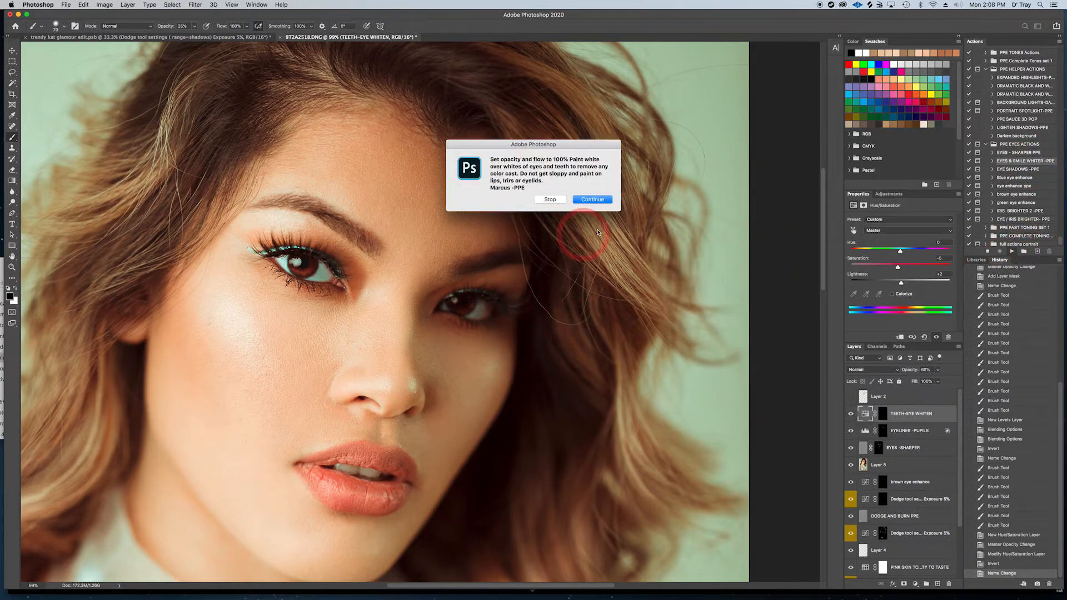
pyautogui.click(599, 202)
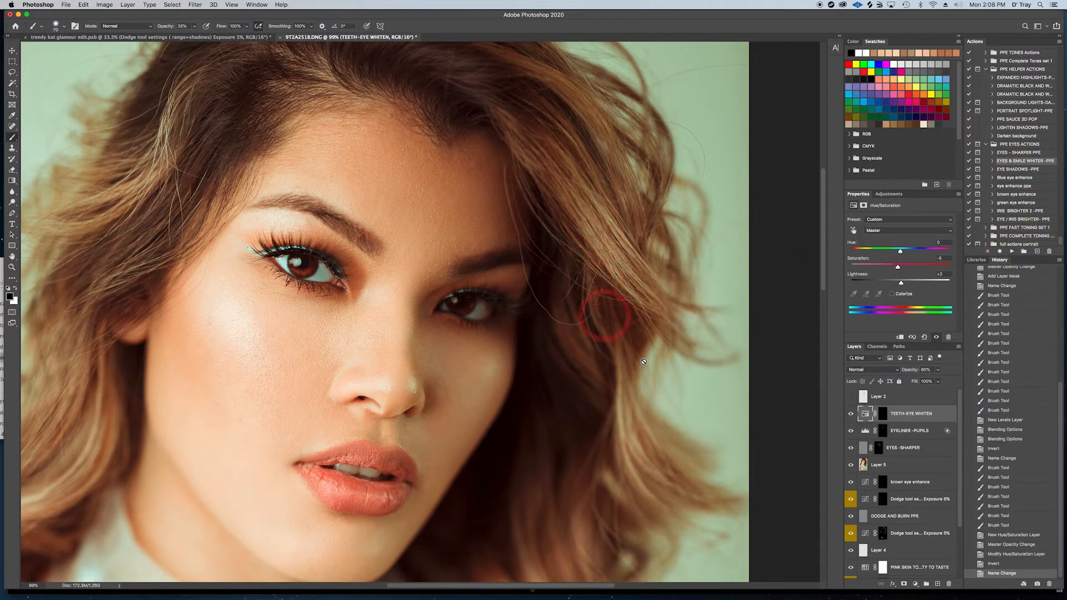
# Step: Paint white on the TEETH-EYE WHITEN mask over the whites of both eyes at 100% brush opacity
pyautogui.click(880, 415)
pyautogui.press('x')
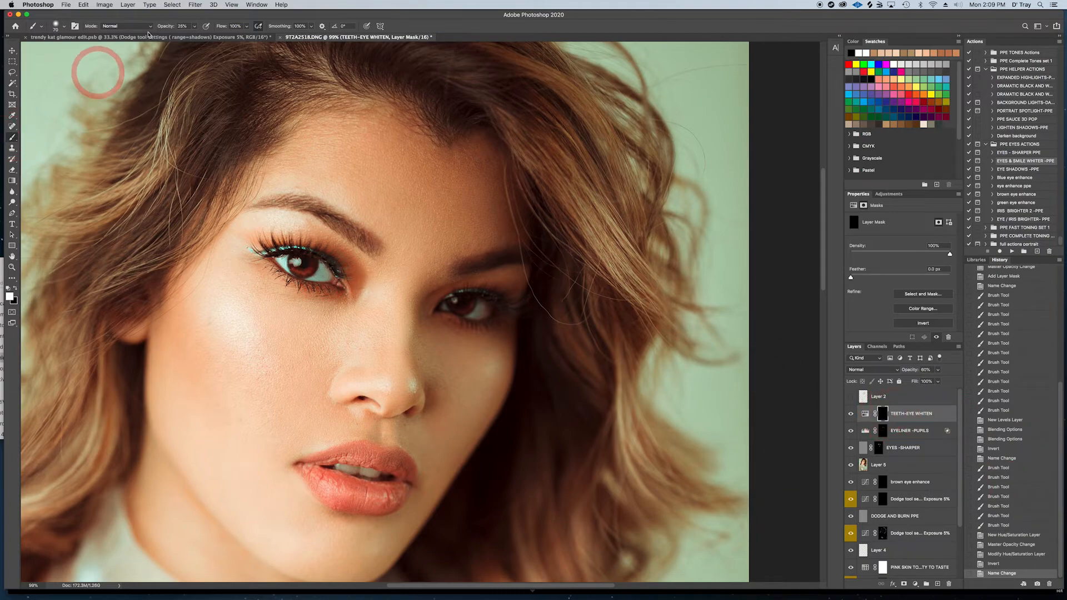
pyautogui.moveTo(194, 27)
pyautogui.mouseDown()
pyautogui.moveTo(241, 35)
pyautogui.moveTo(225, 20)
pyautogui.mouseUp()
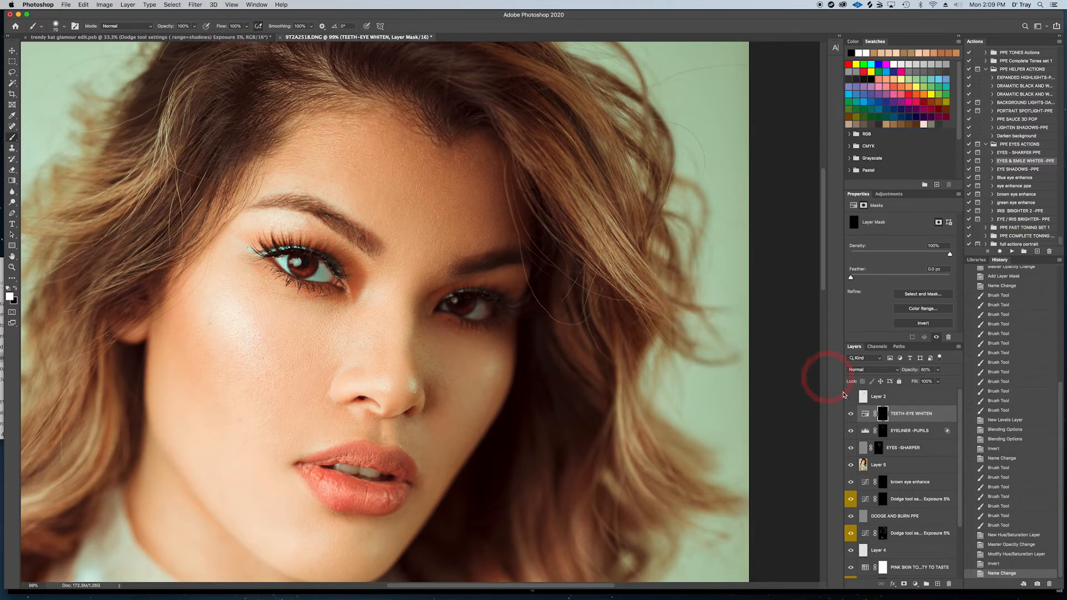
pyautogui.moveTo(297, 260)
pyautogui.mouseDown()
pyautogui.moveTo(306, 295)
pyautogui.moveTo(326, 294)
pyautogui.moveTo(309, 280)
pyautogui.moveTo(314, 267)
pyautogui.mouseUp()
pyautogui.moveTo(283, 269); pyautogui.dragTo(277, 263)
pyautogui.moveTo(488, 305); pyautogui.dragTo(442, 305)
# Step: Paint the whitening mask over the teeth with a smaller brush, and hide the TEETH-EYE WHITEN layer for comparison
pyautogui.press('[')
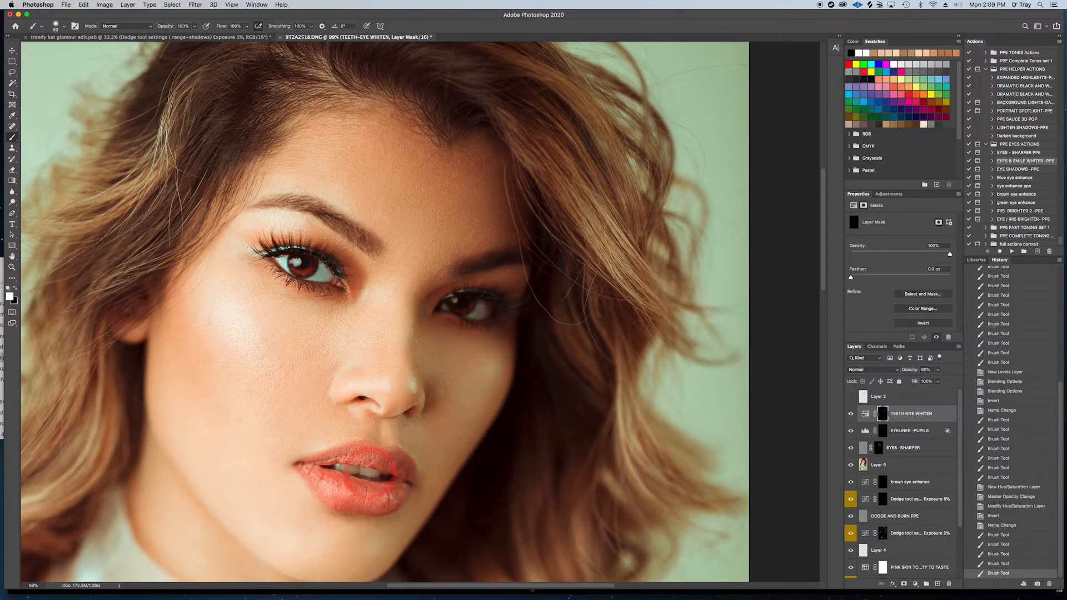
pyautogui.moveTo(367, 471)
pyautogui.mouseDown()
pyautogui.moveTo(339, 465)
pyautogui.moveTo(356, 471)
pyautogui.mouseUp()
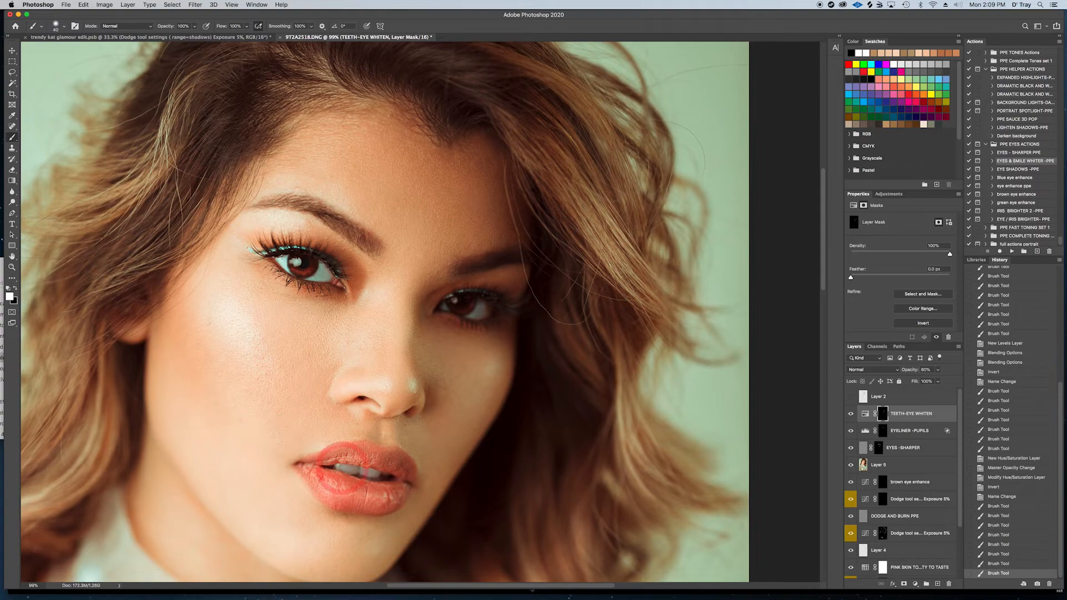
pyautogui.click(850, 415)
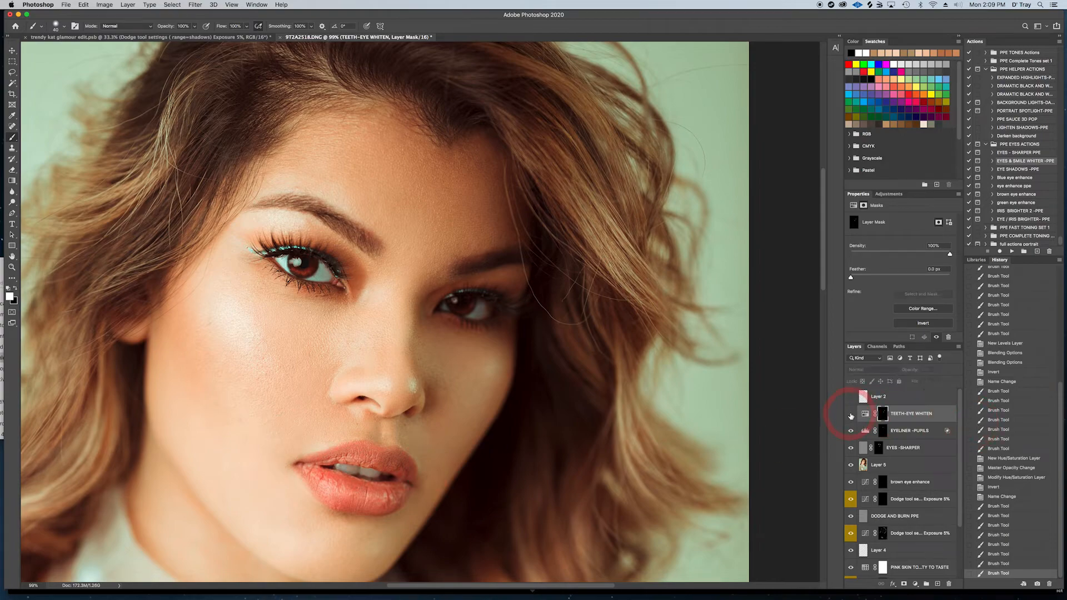
# Step: Toggle the TEETH-EYE WHITEN layer to compare the eyes and teeth with and without whitening, and leave it shown
pyautogui.click(850, 414)
pyautogui.click(850, 415)
pyautogui.click(851, 414)
pyautogui.moveTo(342, 468); pyautogui.dragTo(357, 468)
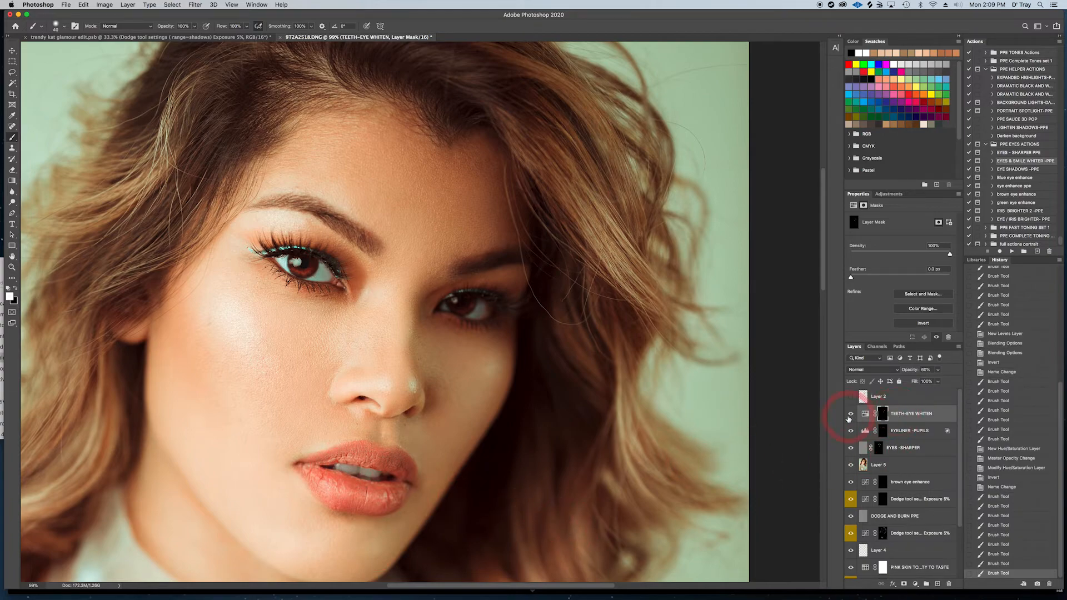
pyautogui.click(850, 415)
pyautogui.click(851, 415)
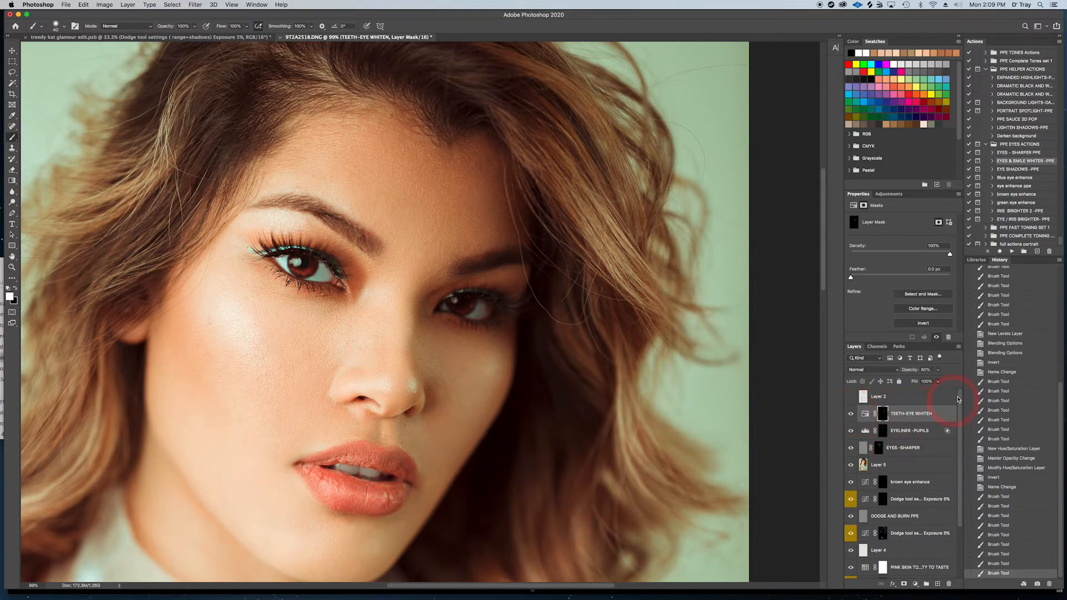
# Step: Reduce the TEETH-EYE WHITEN layer's opacity to 51%
pyautogui.click(938, 370)
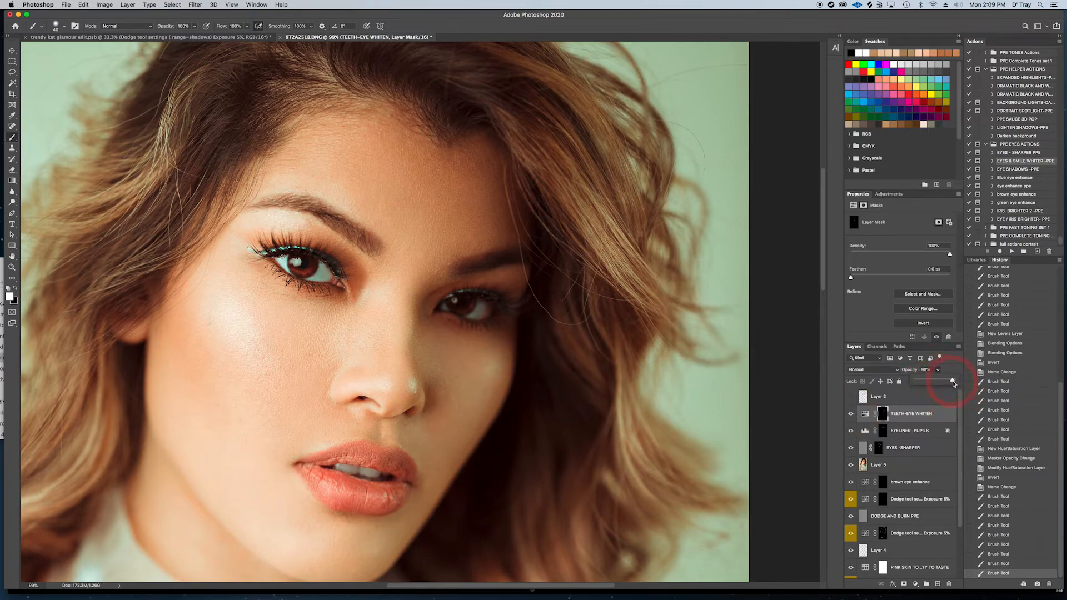
pyautogui.moveTo(955, 383); pyautogui.dragTo(829, 385)
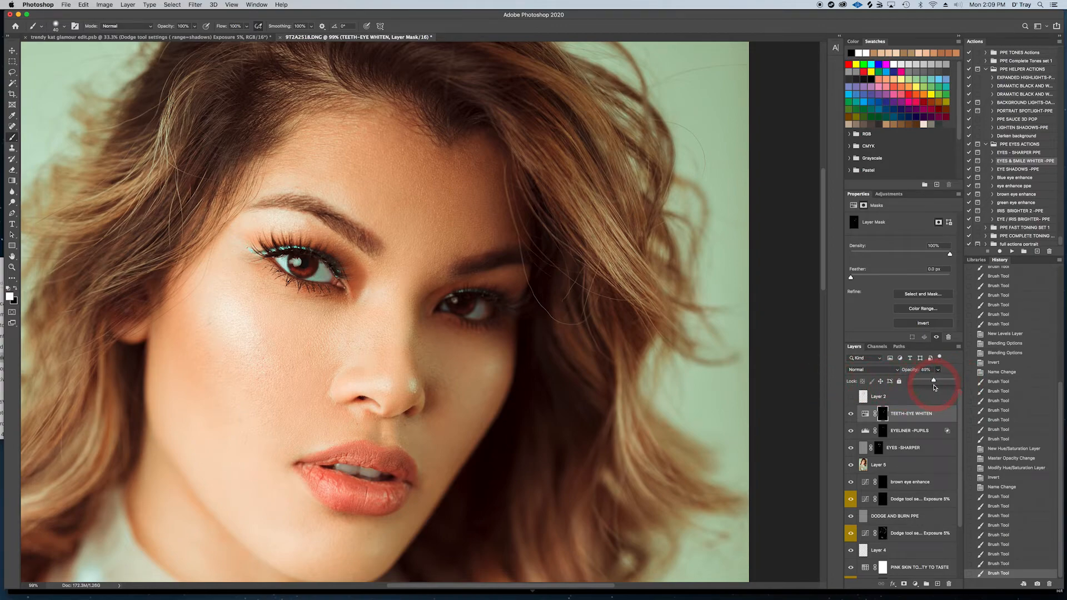
pyautogui.moveTo(935, 386); pyautogui.dragTo(935, 386)
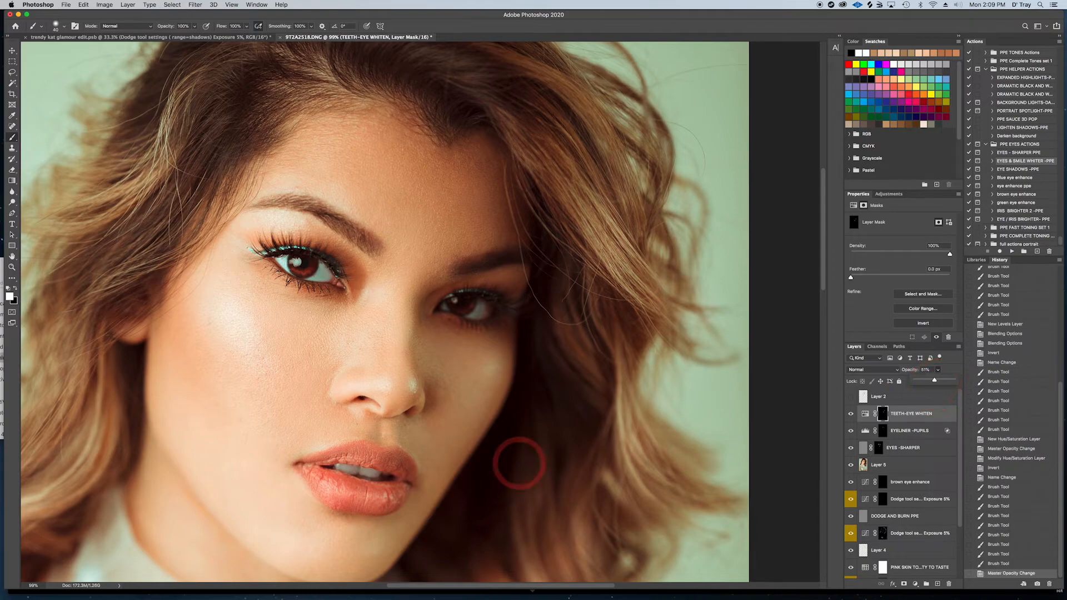
# Step: Zoom out to 40% and run the pop cheeks PPE action from the PPE SKIN ACTIONS set
pyautogui.click(33, 584)
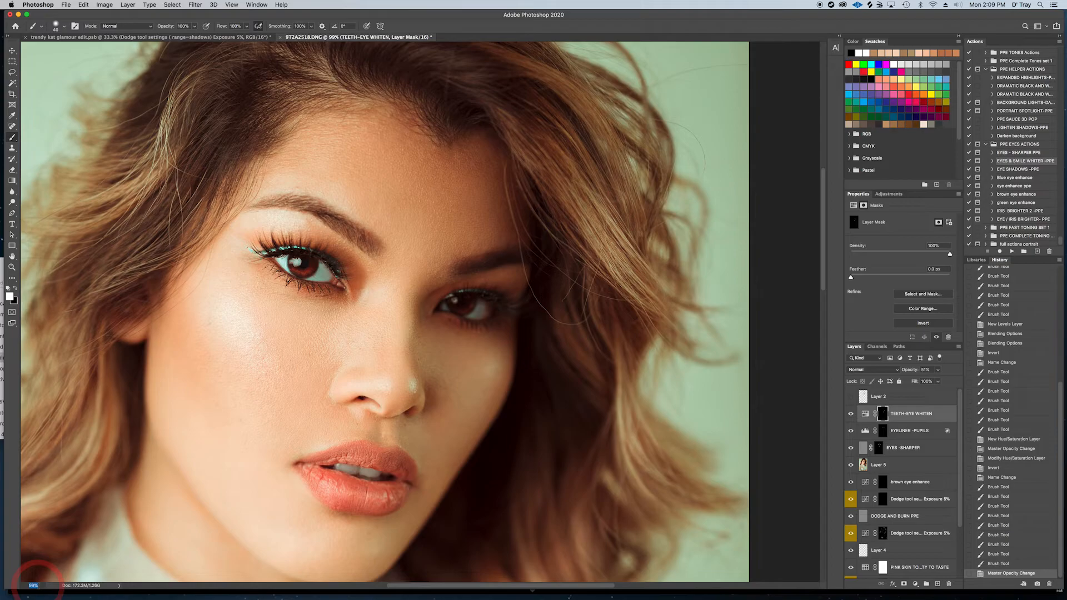
pyautogui.press('Return')
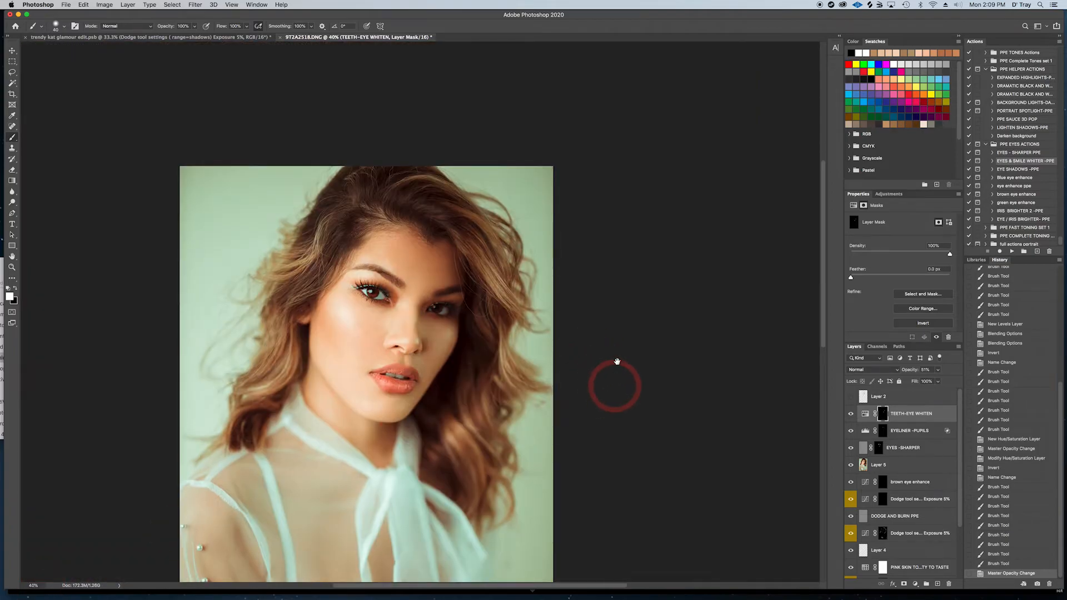
pyautogui.moveTo(615, 381); pyautogui.dragTo(619, 289)
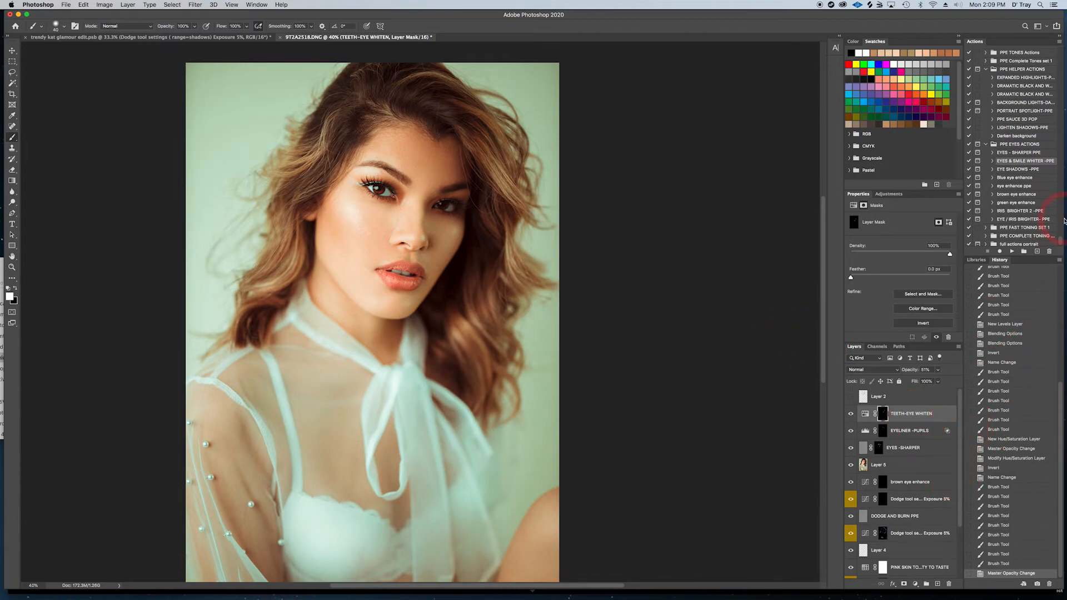
pyautogui.scroll(5, 1033, 187)
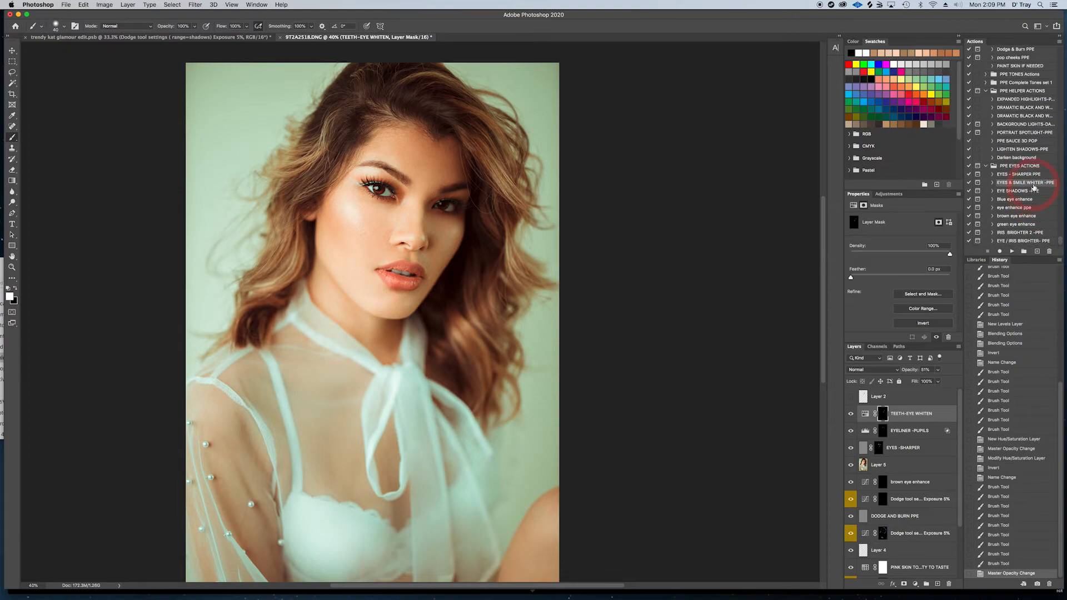
pyautogui.scroll(3, 1033, 187)
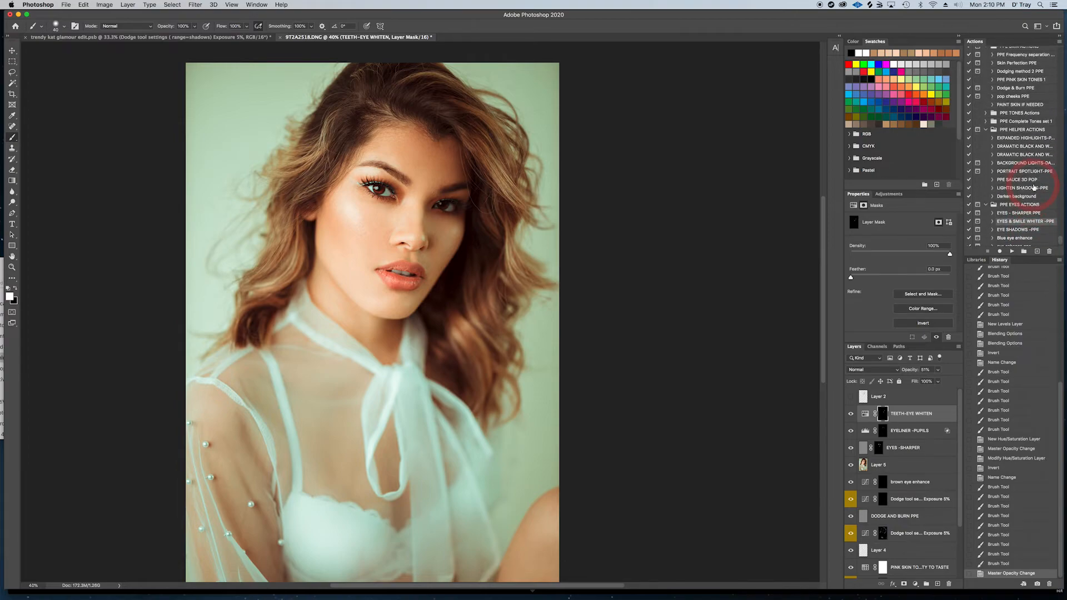
pyautogui.scroll(7, 1035, 116)
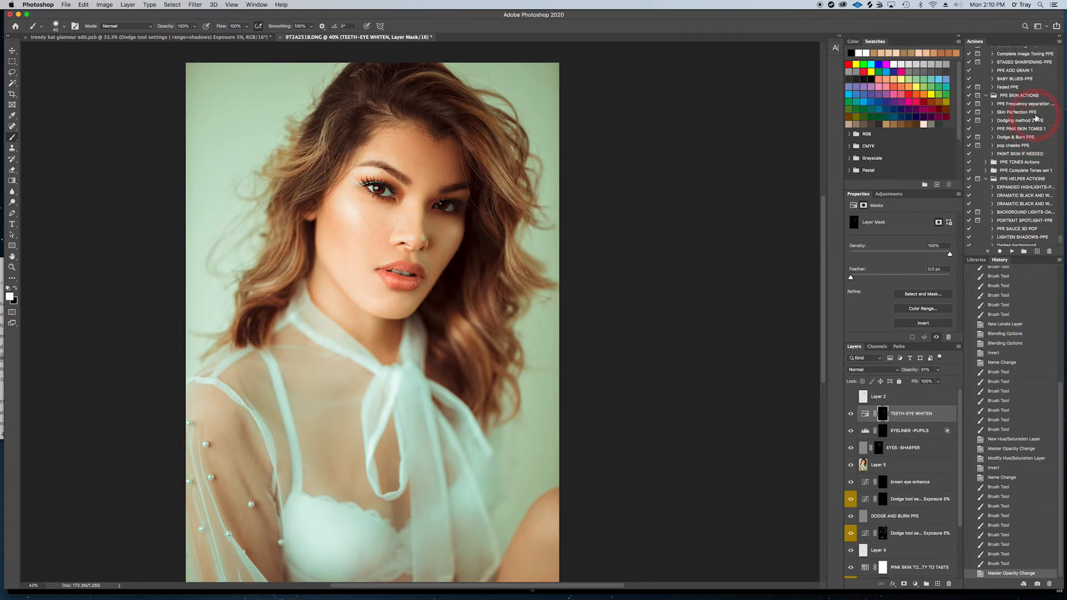
pyautogui.scroll(1, 1036, 118)
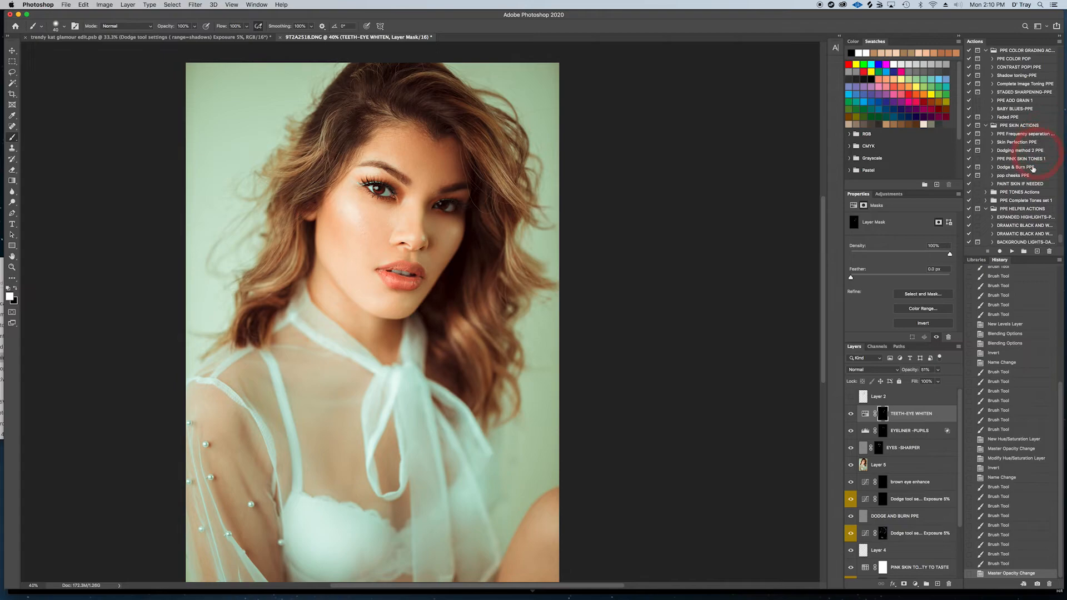
pyautogui.click(1012, 175)
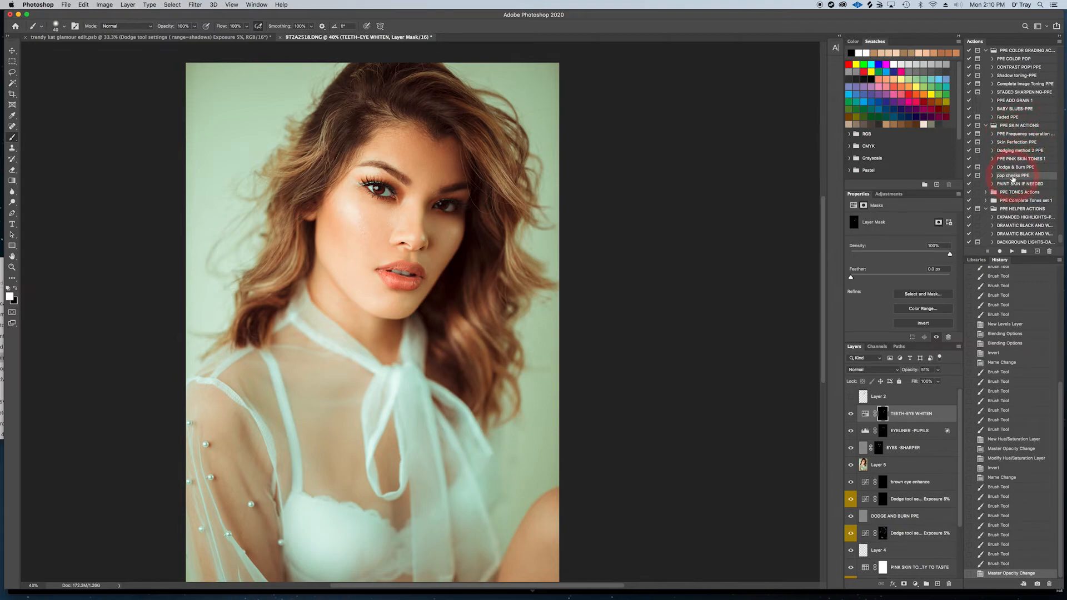
pyautogui.click(1012, 251)
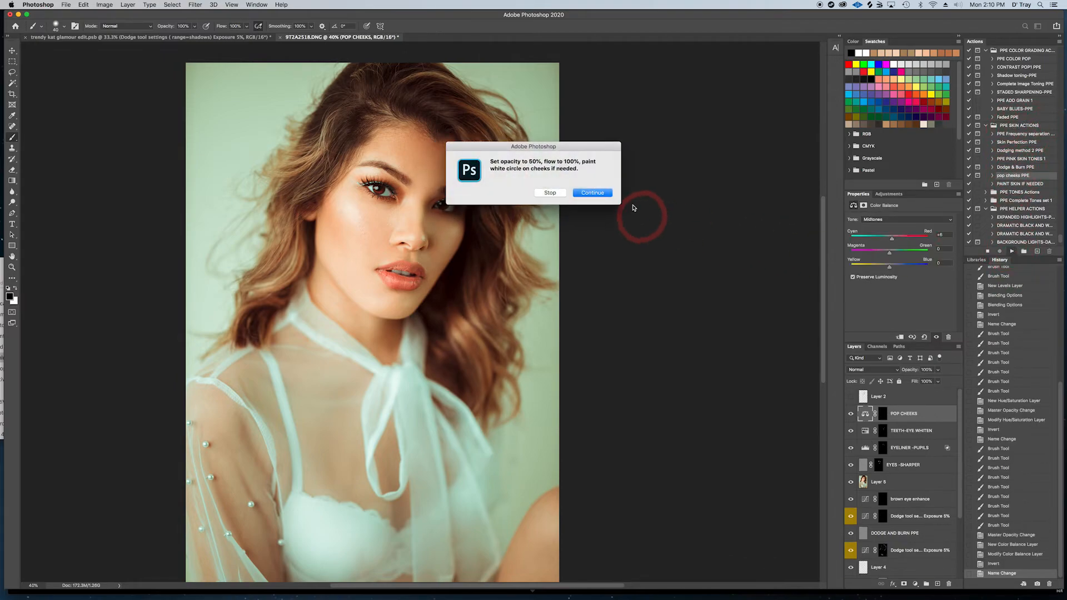
pyautogui.press('Return')
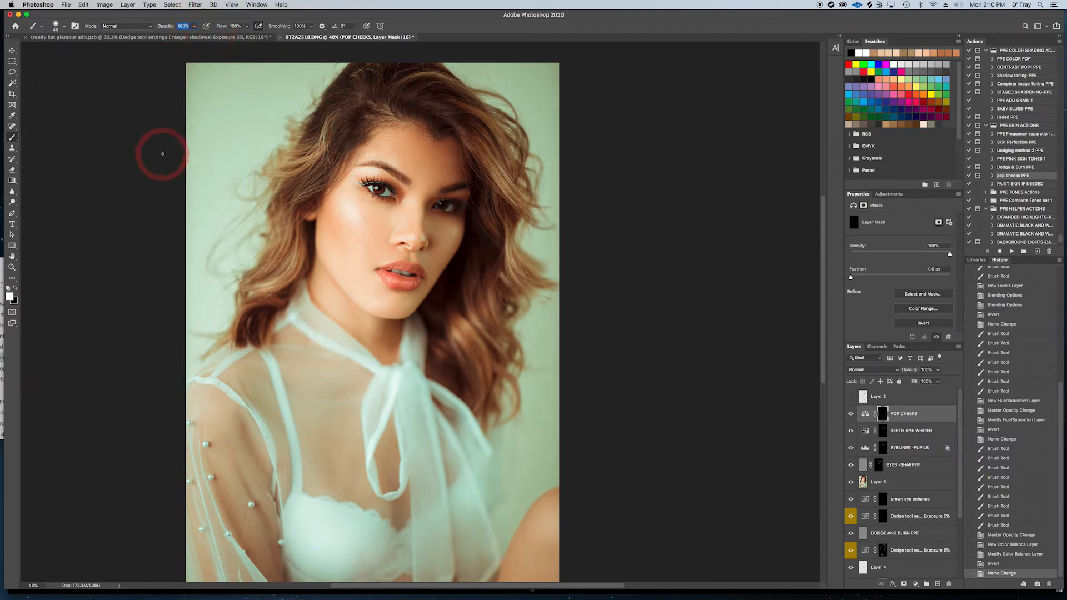
# Step: Paint white on the POP CHEEKS mask over the near cheek with a greatly enlarged brush at 100% opacity
pyautogui.press('Return')
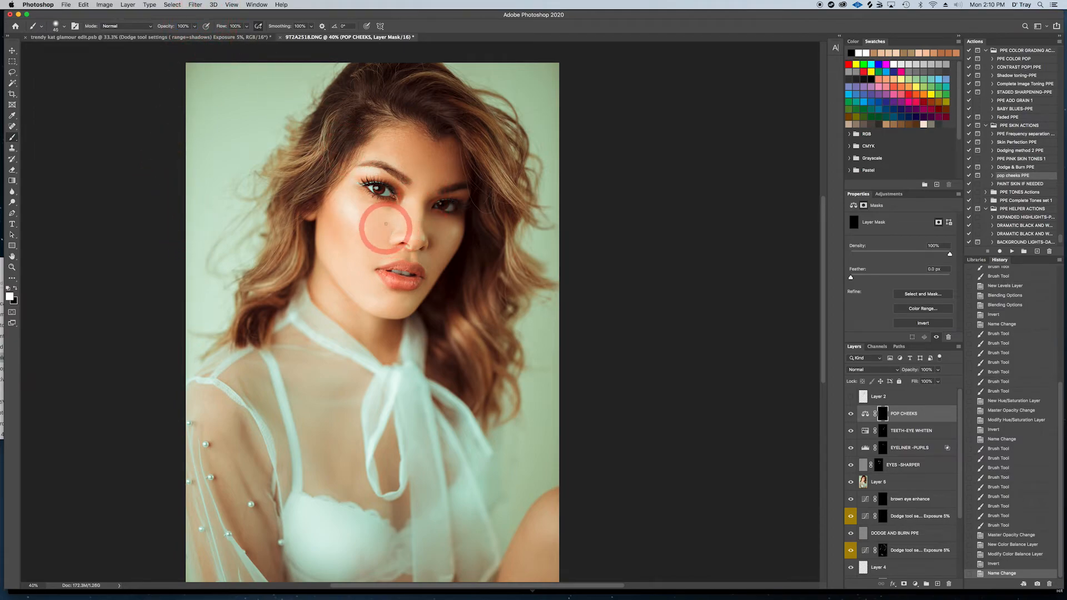
pyautogui.press(']')
pyautogui.press(']')
pyautogui.press(']')
pyautogui.press(']')
pyautogui.press(']')
pyautogui.press(']')
pyautogui.press(']')
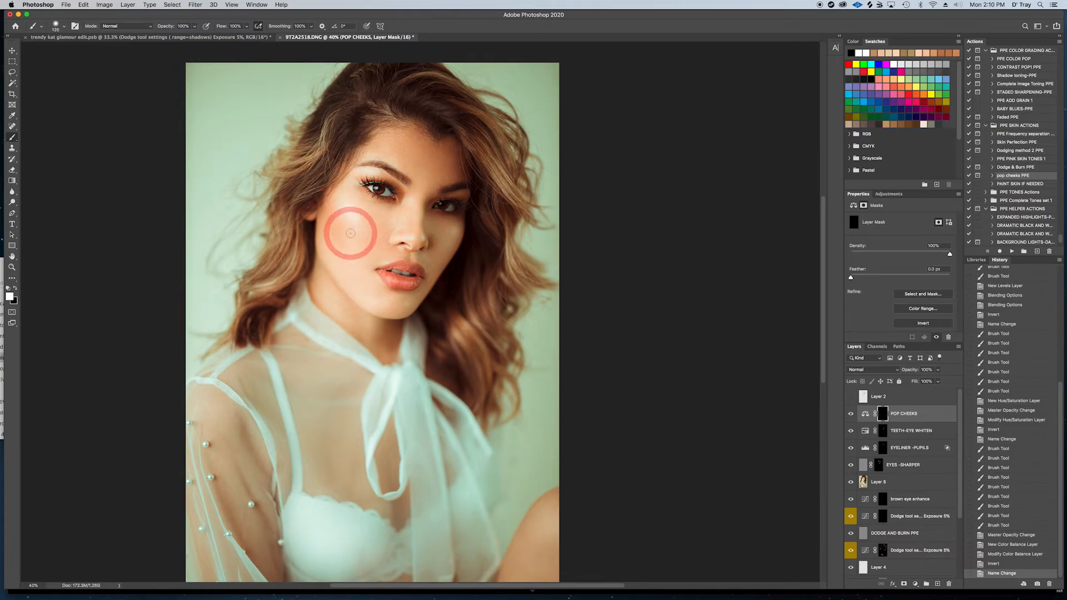
pyautogui.press(']')
pyautogui.press(']')
pyautogui.press(']')
pyautogui.press(']')
pyautogui.press(']')
pyautogui.press(']')
pyautogui.press(']')
pyautogui.press(']')
pyautogui.press(']')
pyautogui.press(']')
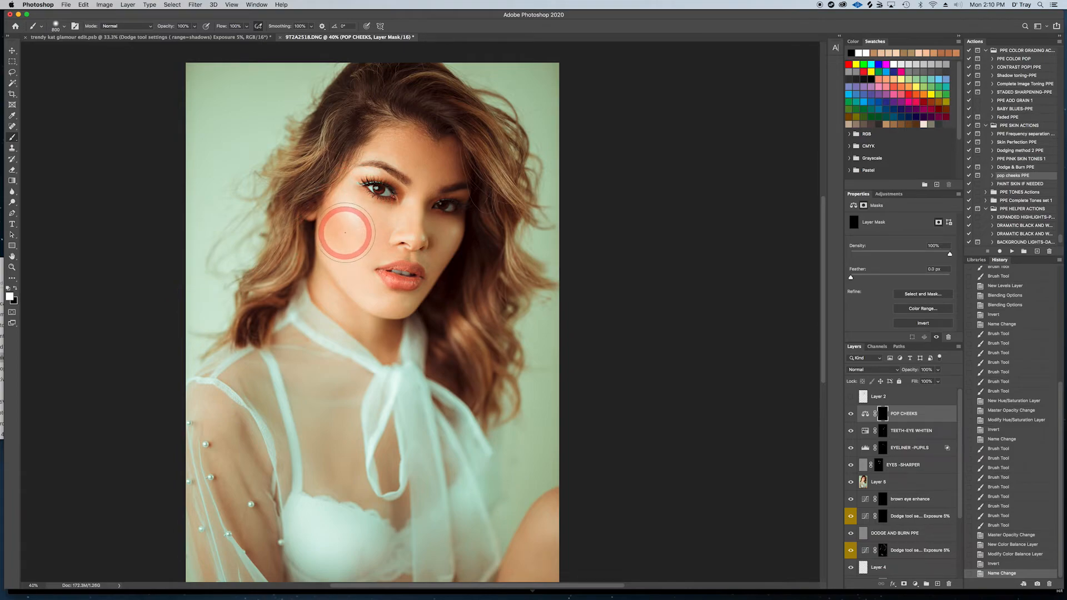
pyautogui.click(345, 233)
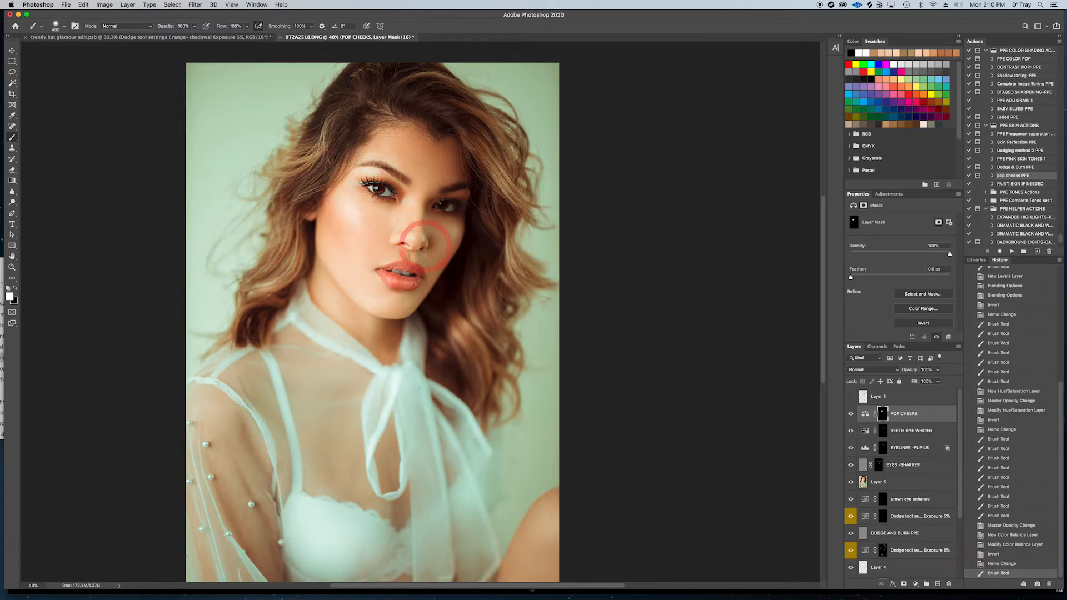
pyautogui.click(342, 230)
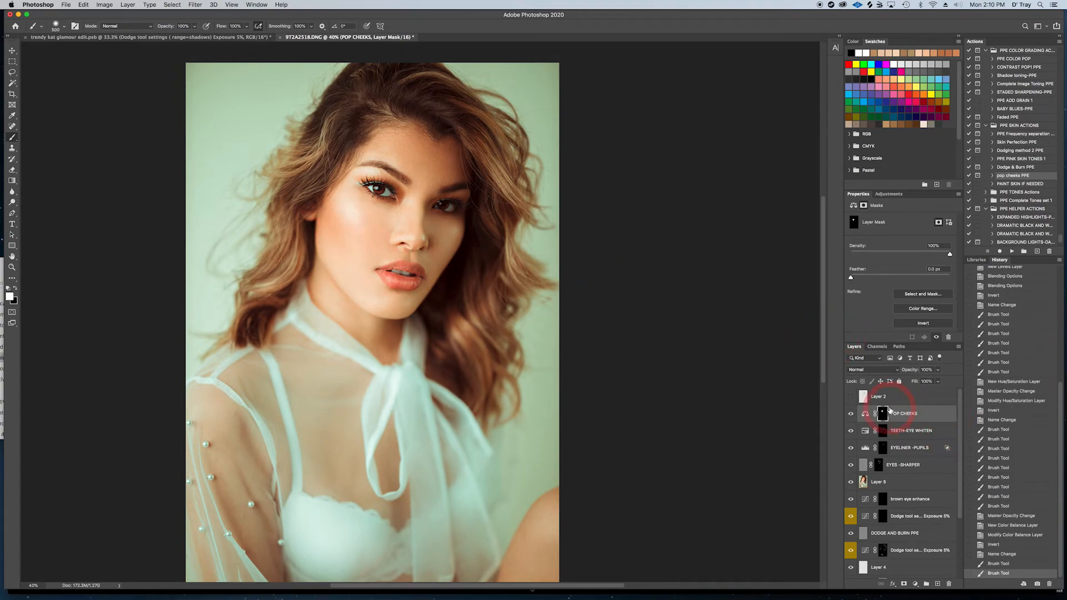
# Step: Duplicate the POP CHEEKS layer and group the original and the copy together
pyautogui.press('super+j')
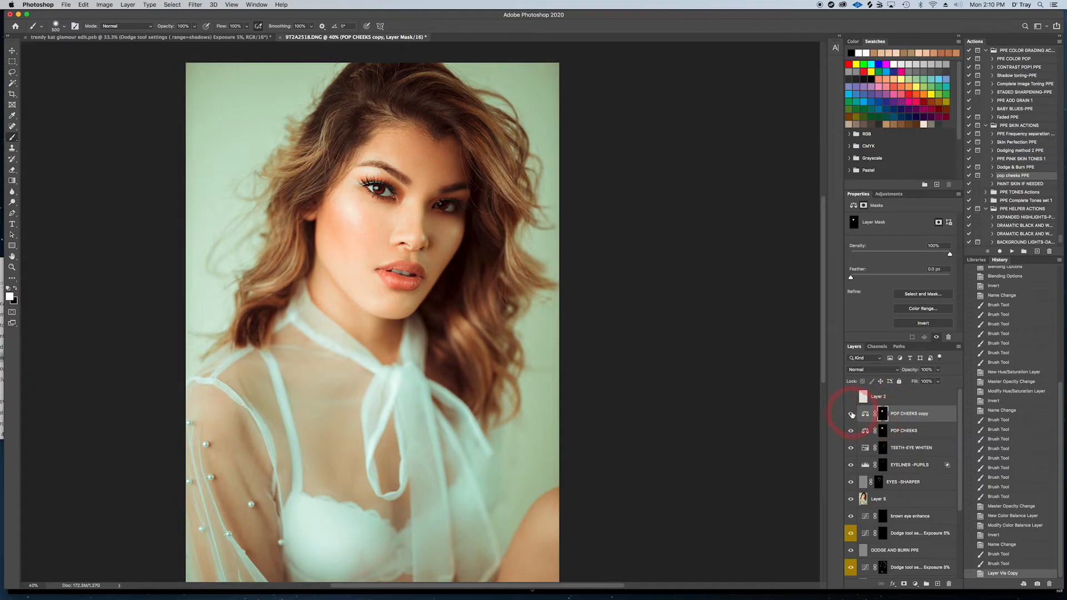
pyautogui.click(851, 413)
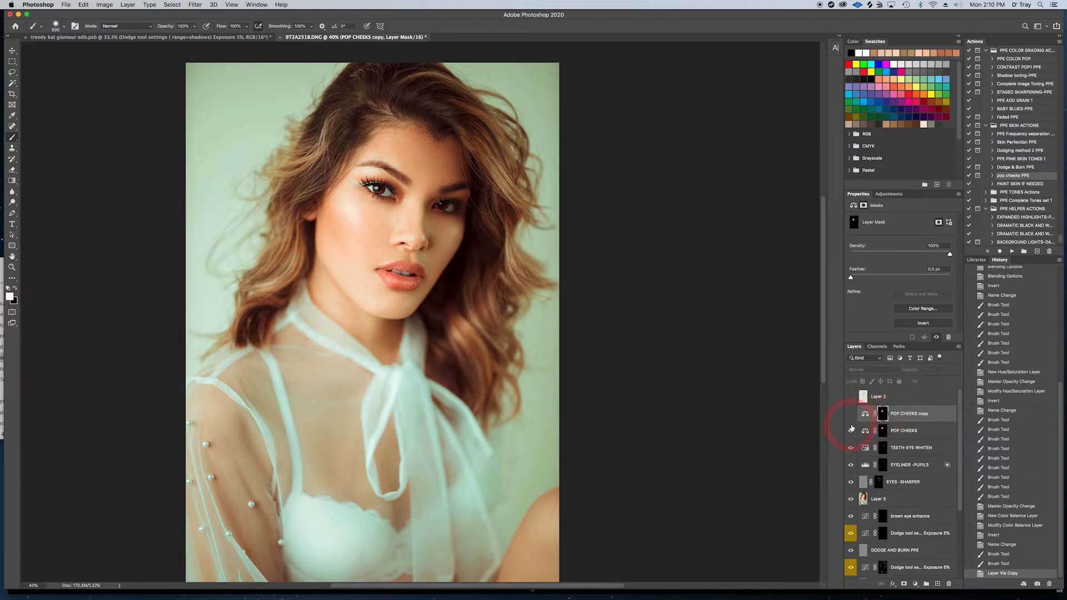
pyautogui.click(910, 431)
pyautogui.keyDown('shift'); pyautogui.click(909, 415); pyautogui.keyUp('shift')
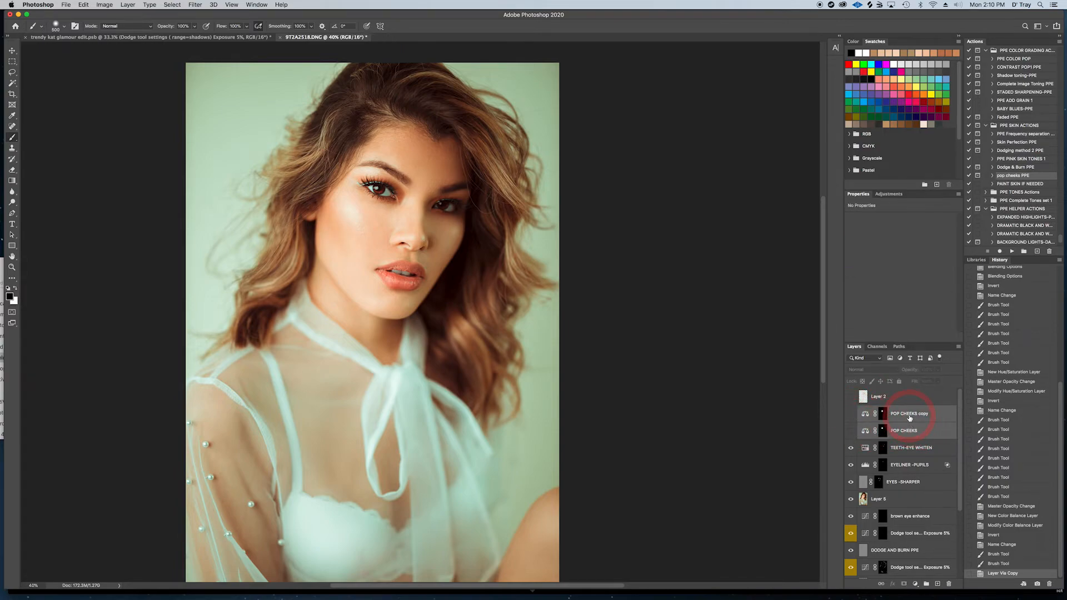
pyautogui.press('super+g')
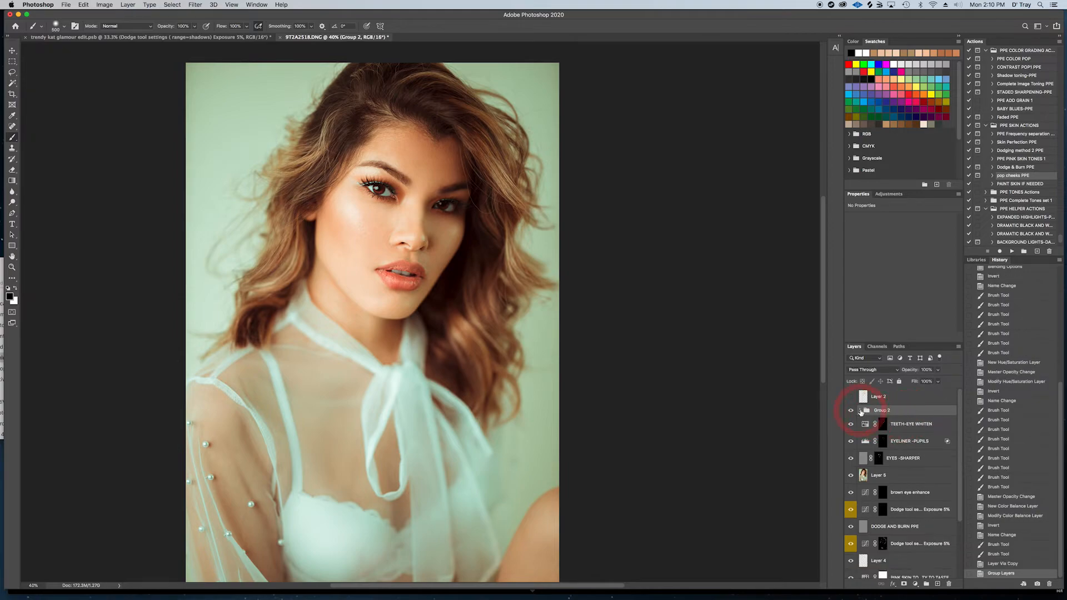
# Step: Compare the cheek color with the POP CHEEKS group hidden and shown
pyautogui.click(852, 412)
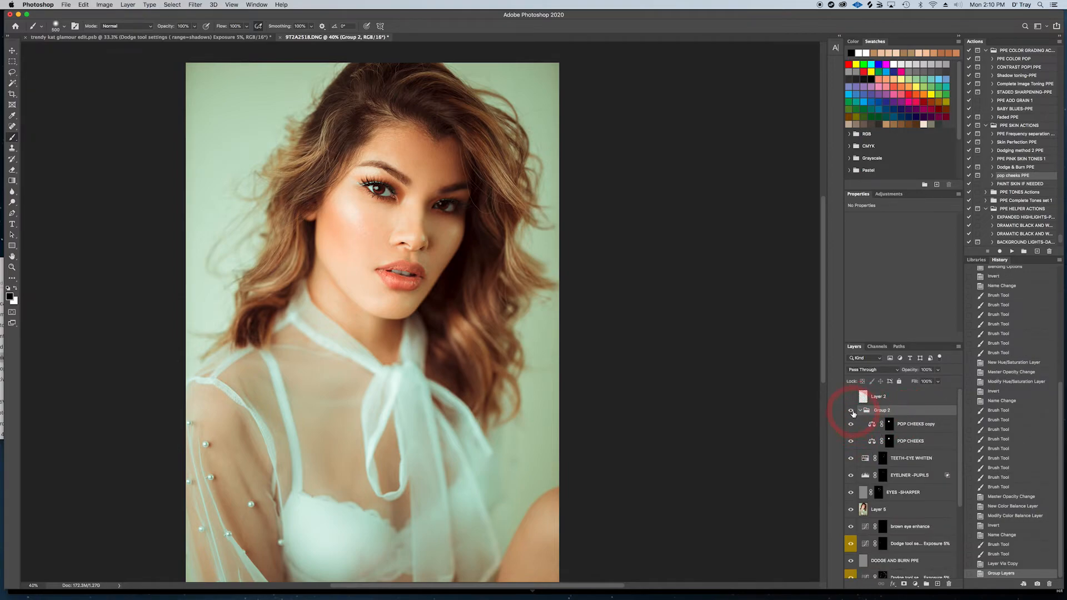
pyautogui.click(850, 410)
pyautogui.click(860, 411)
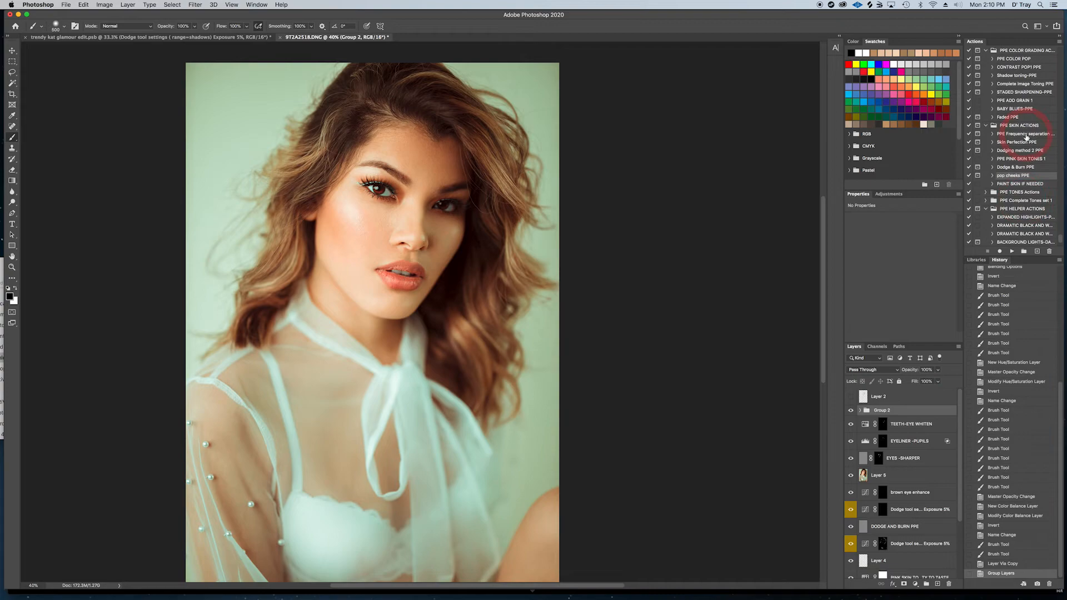
# Step: Run the Complete Image Toning PPE action to add the group of color toning layers
pyautogui.scroll(1, 1026, 110)
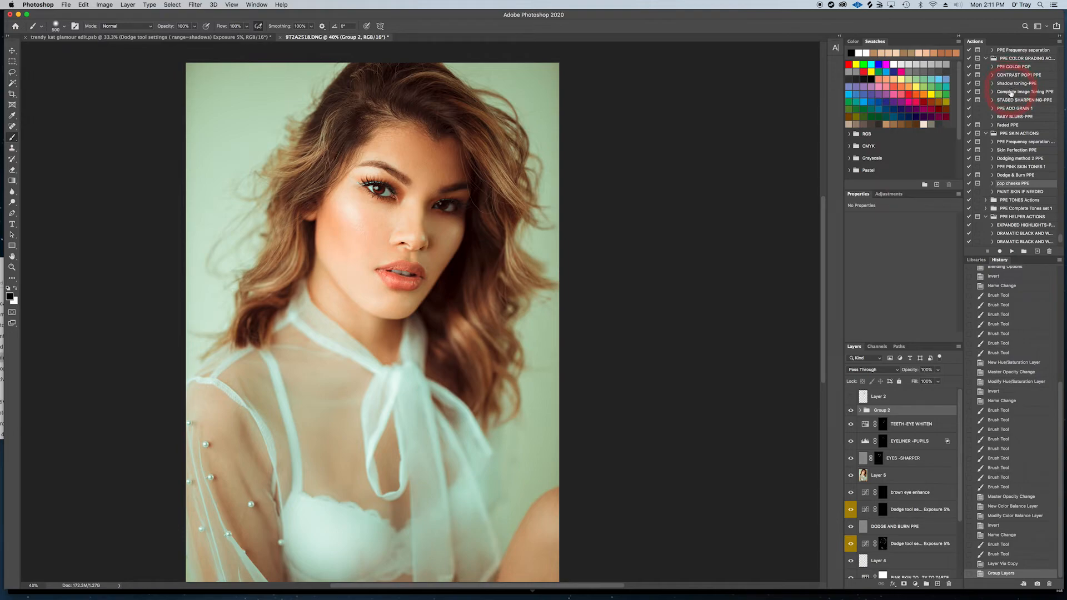
pyautogui.click(1011, 93)
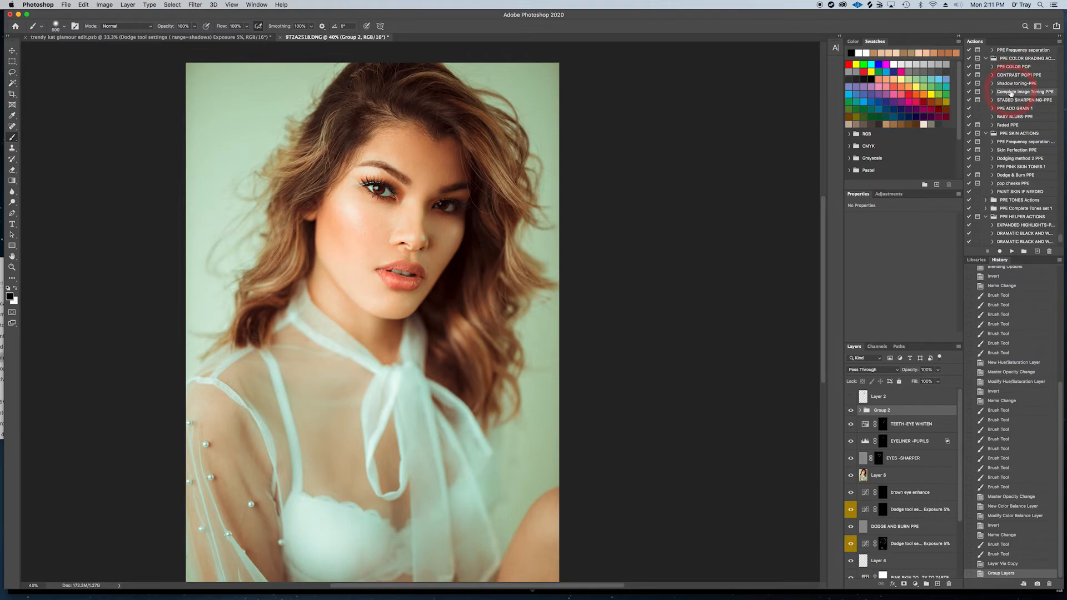
pyautogui.click(1011, 252)
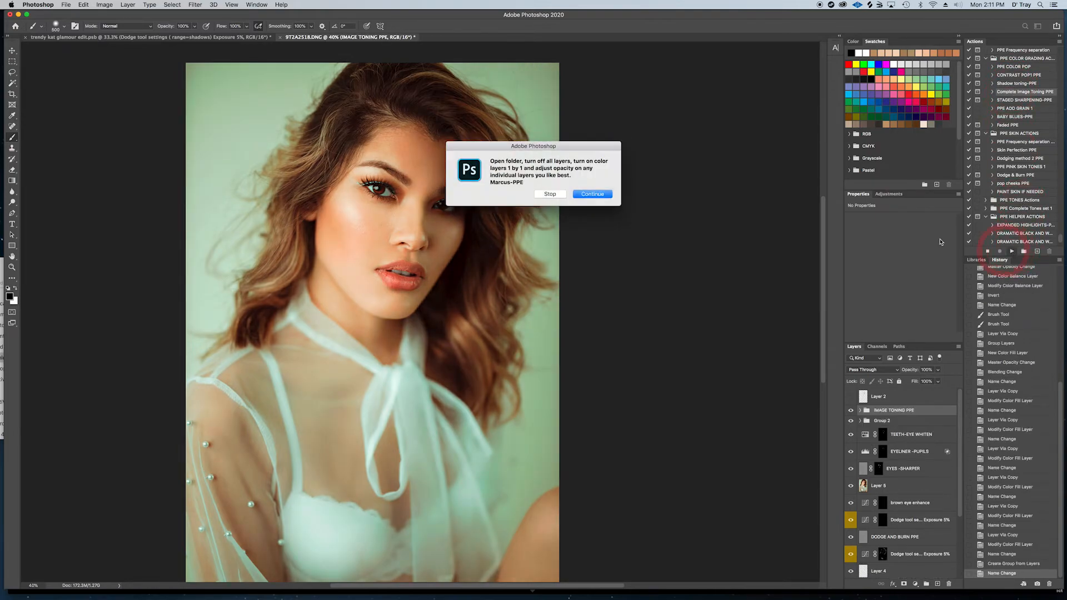
pyautogui.click(594, 194)
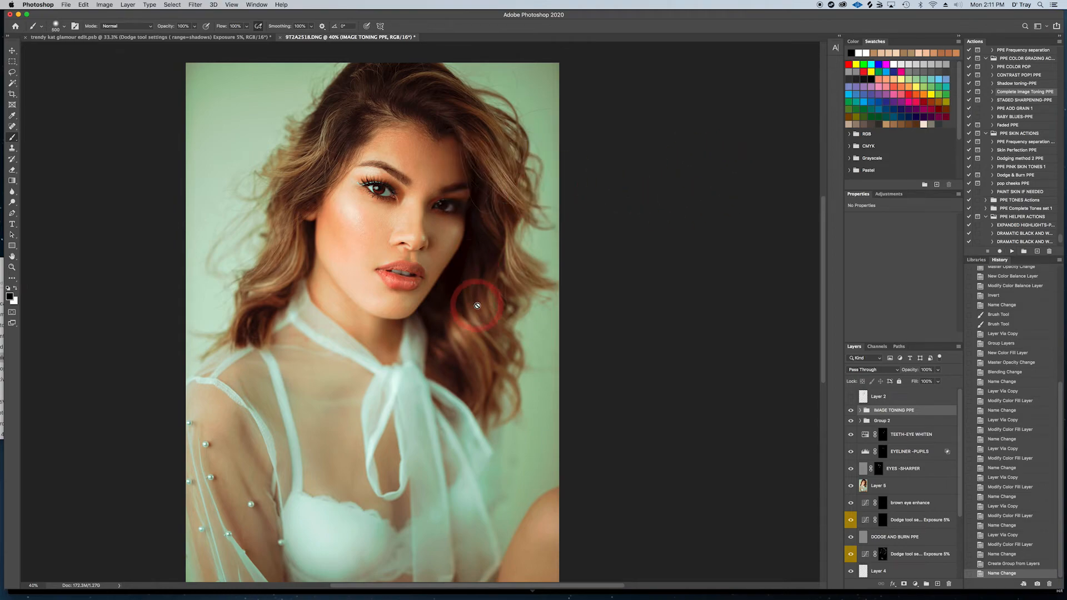
# Step: Expand the IMAGE TONING PPE group and hide all its color layers except YELLOW TONING
pyautogui.click(859, 410)
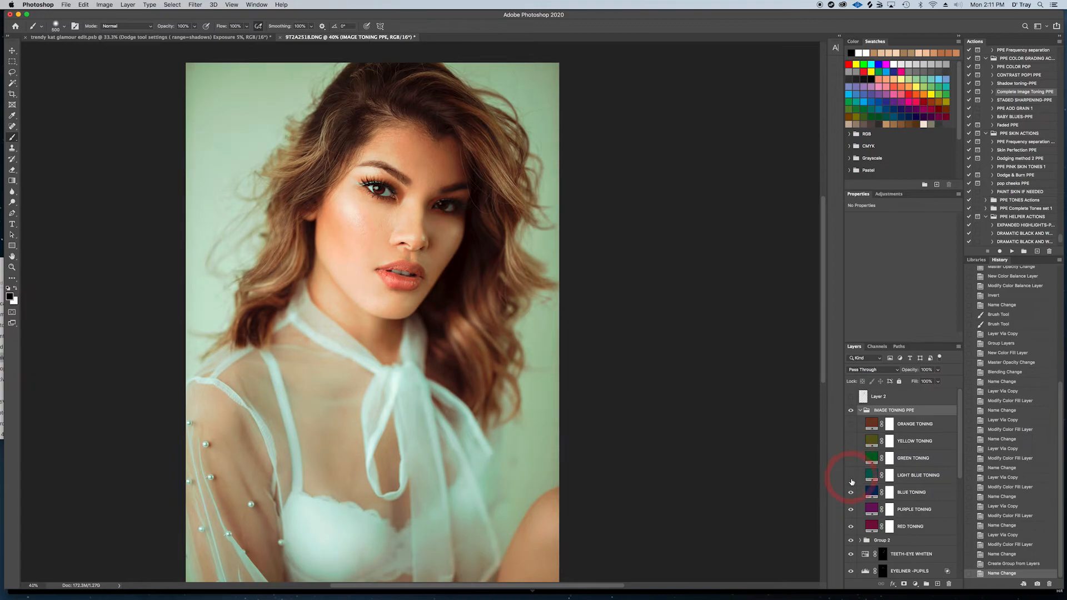
pyautogui.click(850, 511)
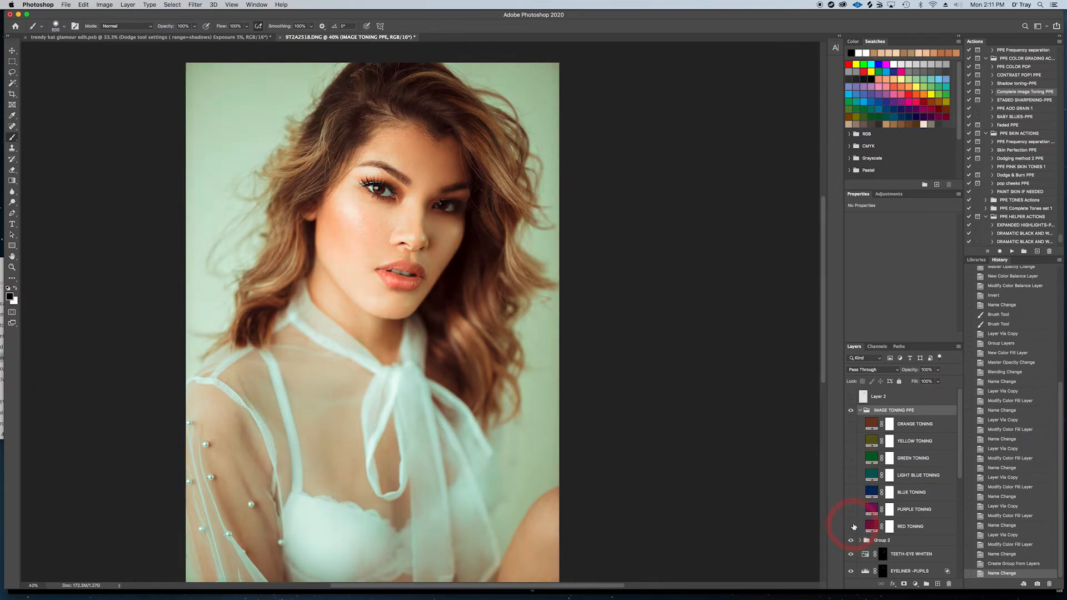
pyautogui.click(850, 497)
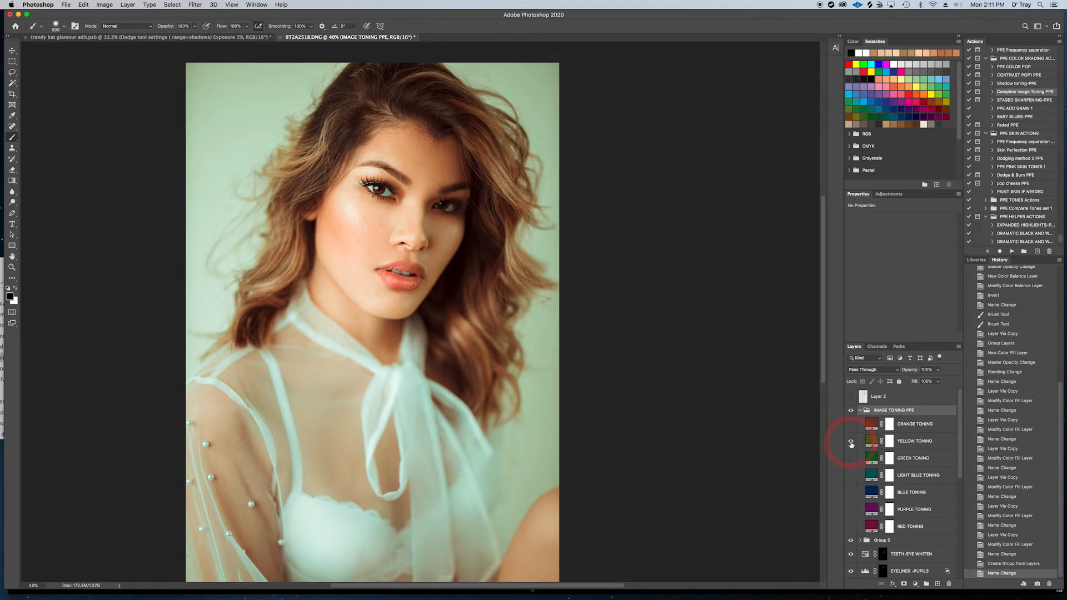
# Step: Change the YELLOW TONING fill color to light yellow (#d7df7a) and compare the image with that layer hidden and shown
pyautogui.doubleClick(870, 441)
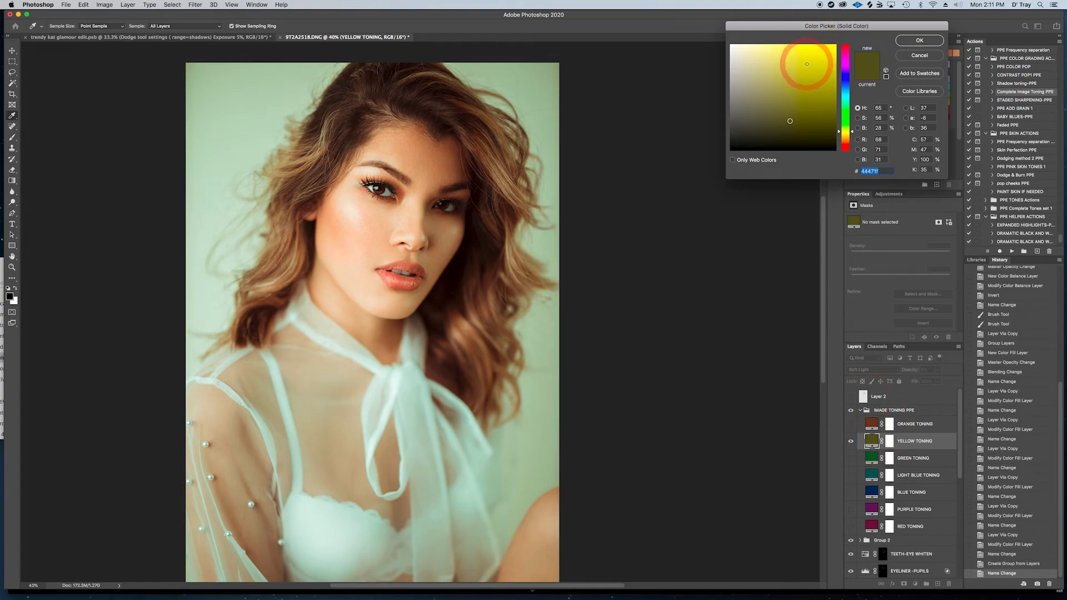
pyautogui.moveTo(807, 64); pyautogui.dragTo(777, 57)
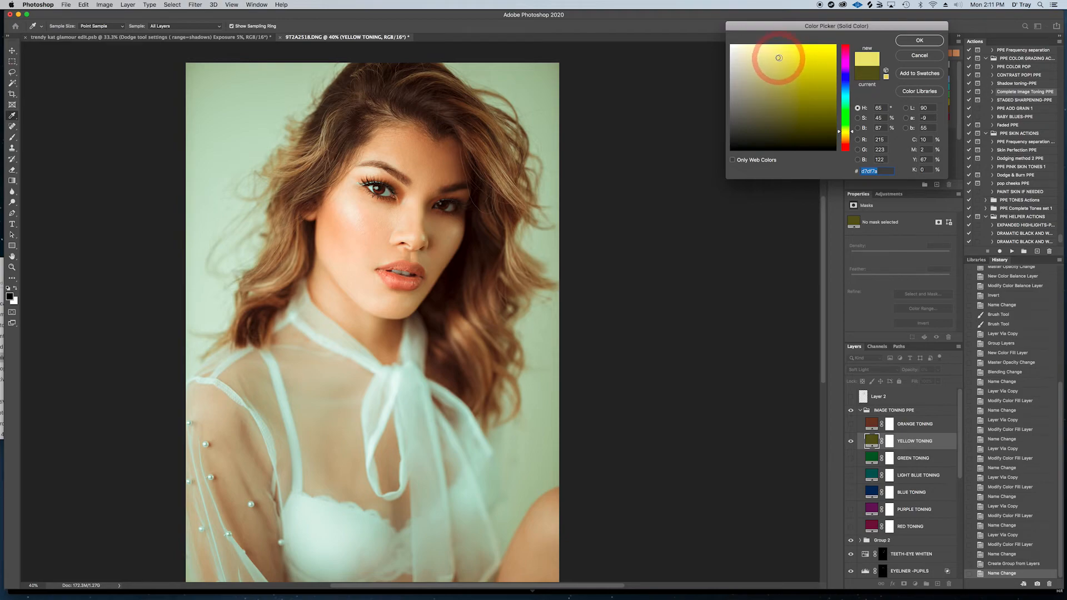
pyautogui.click(920, 41)
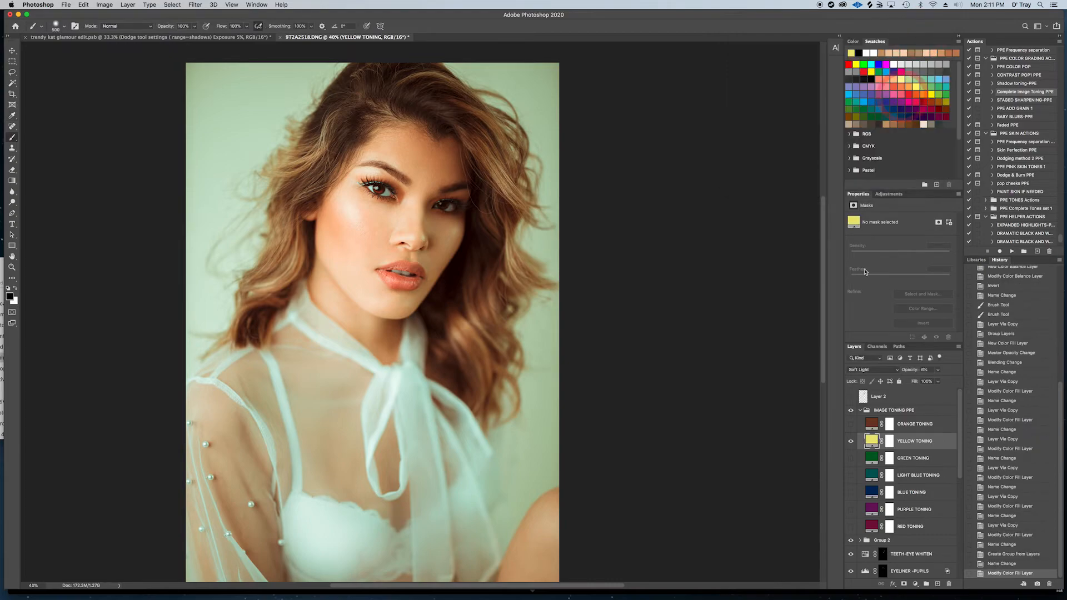
pyautogui.click(851, 441)
pyautogui.click(850, 442)
pyautogui.click(851, 443)
pyautogui.click(850, 442)
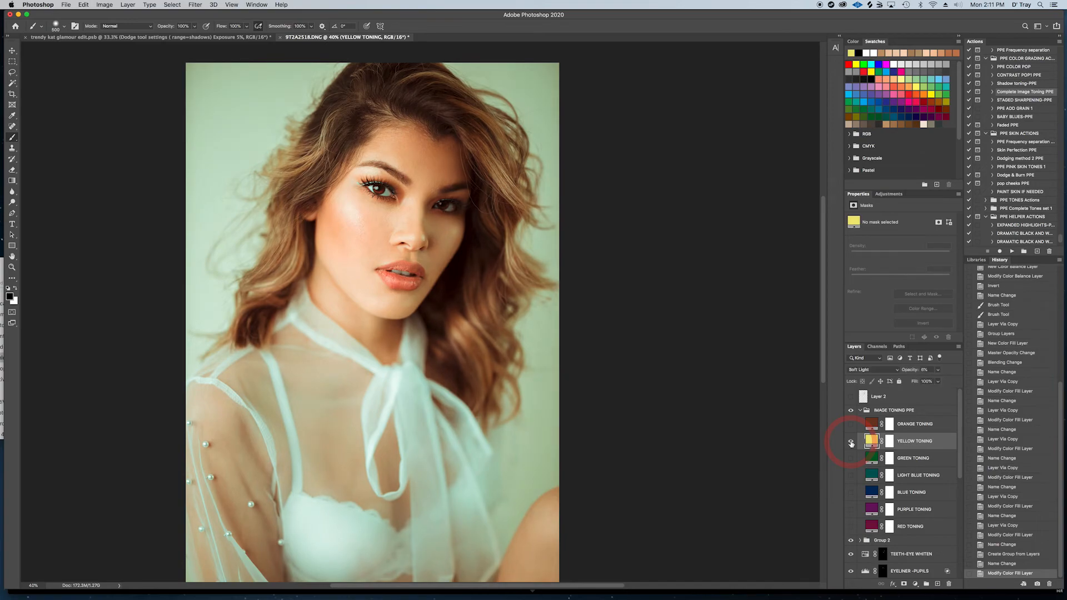
# Step: Set the YELLOW TONING layer's opacity to 3%, then collapse the IMAGE TONING PPE group and compare the image without and with it
pyautogui.click(938, 370)
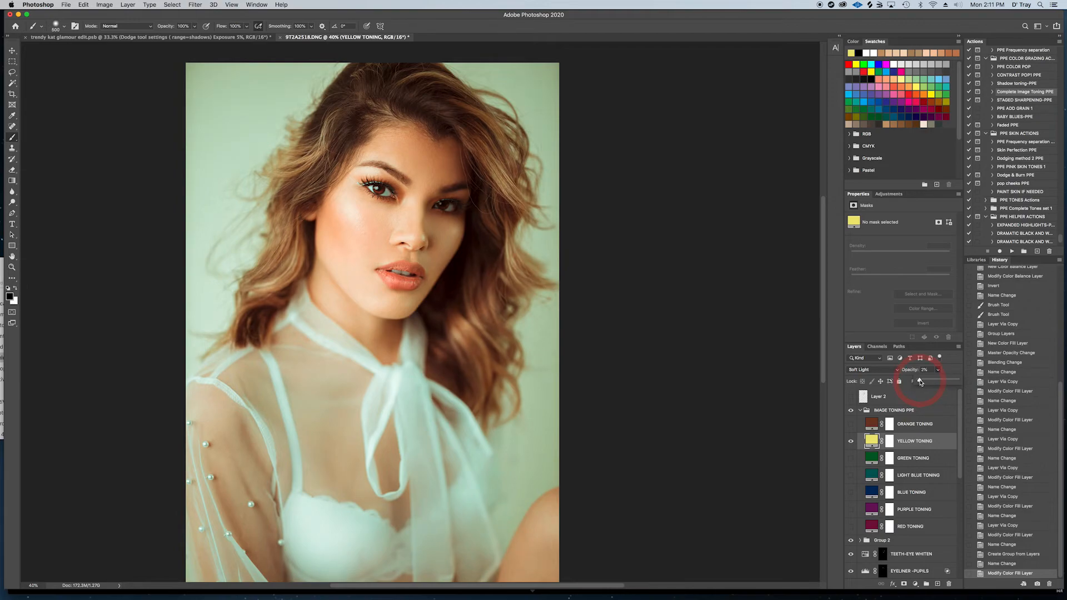
pyautogui.moveTo(920, 382); pyautogui.dragTo(917, 381)
pyautogui.click(862, 410)
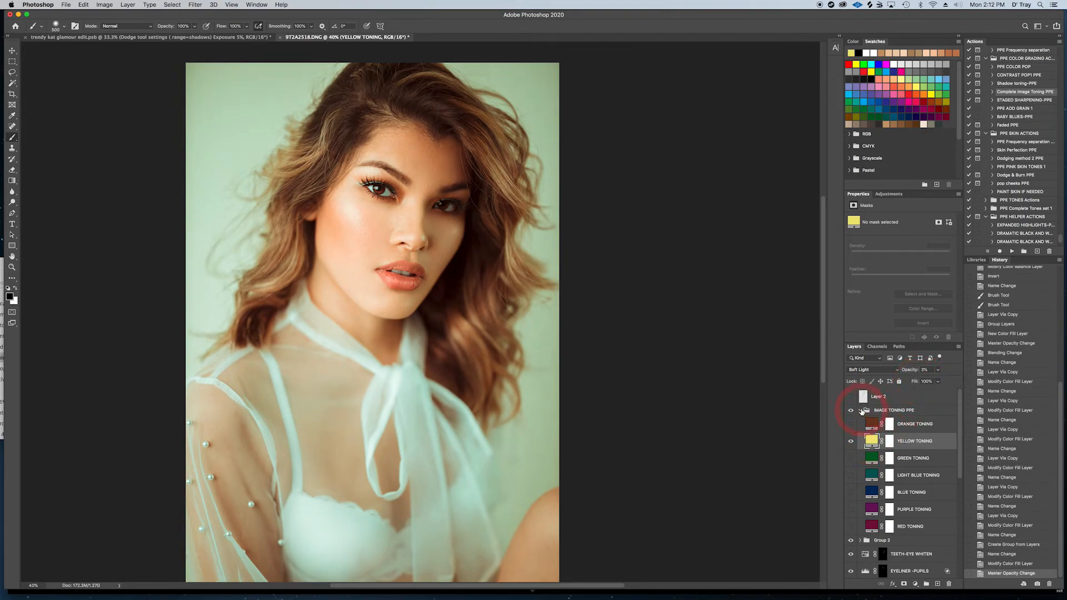
pyautogui.click(860, 410)
pyautogui.click(851, 411)
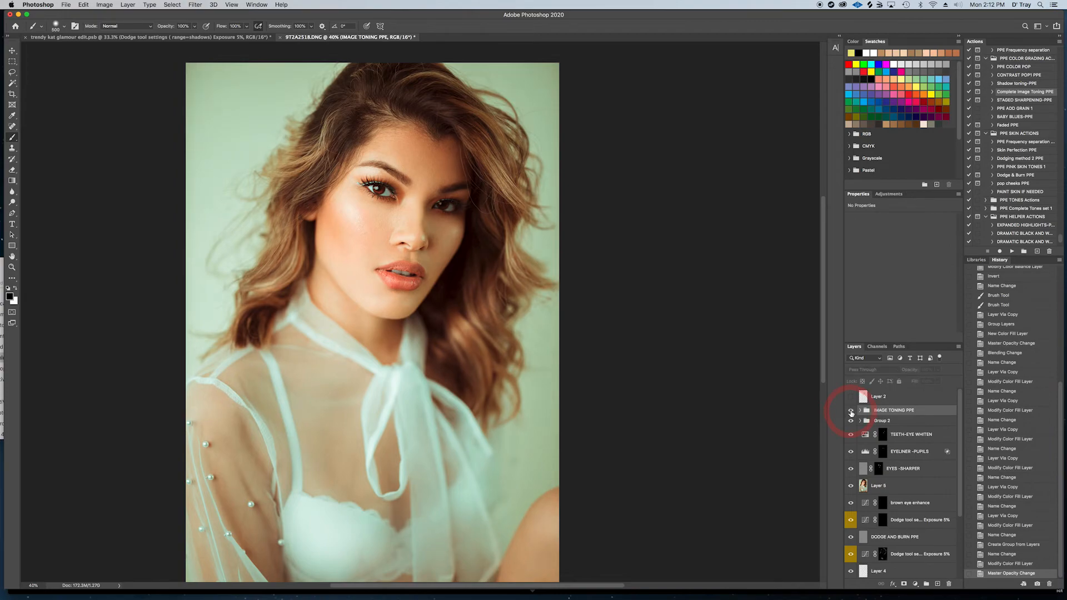
pyautogui.click(851, 411)
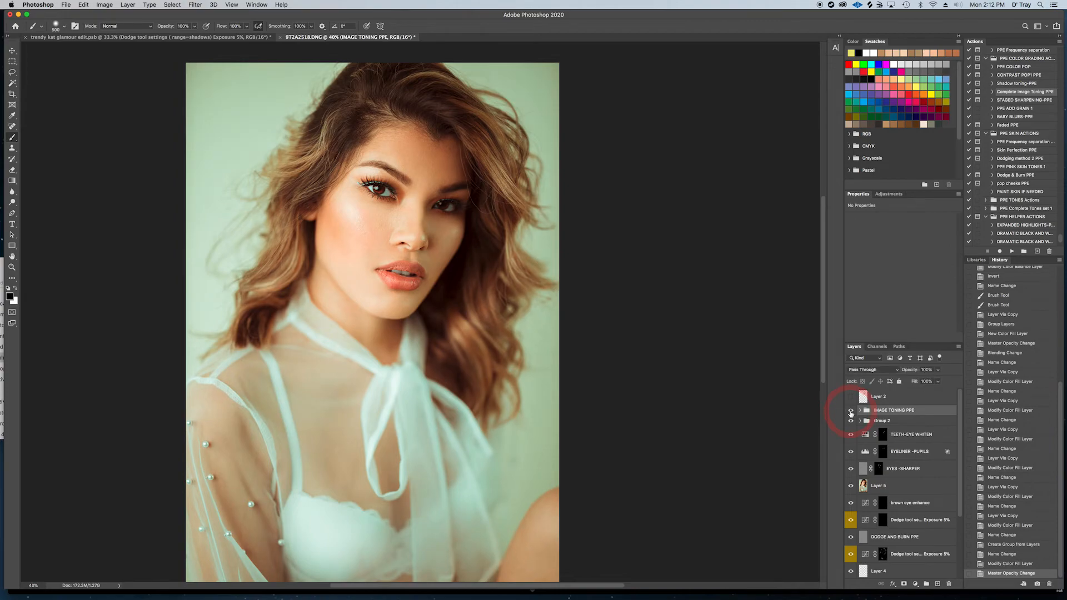
# Step: Run the PPE COLOR POP action and lower the opacity of its vibrance layer to 18%
pyautogui.click(1015, 68)
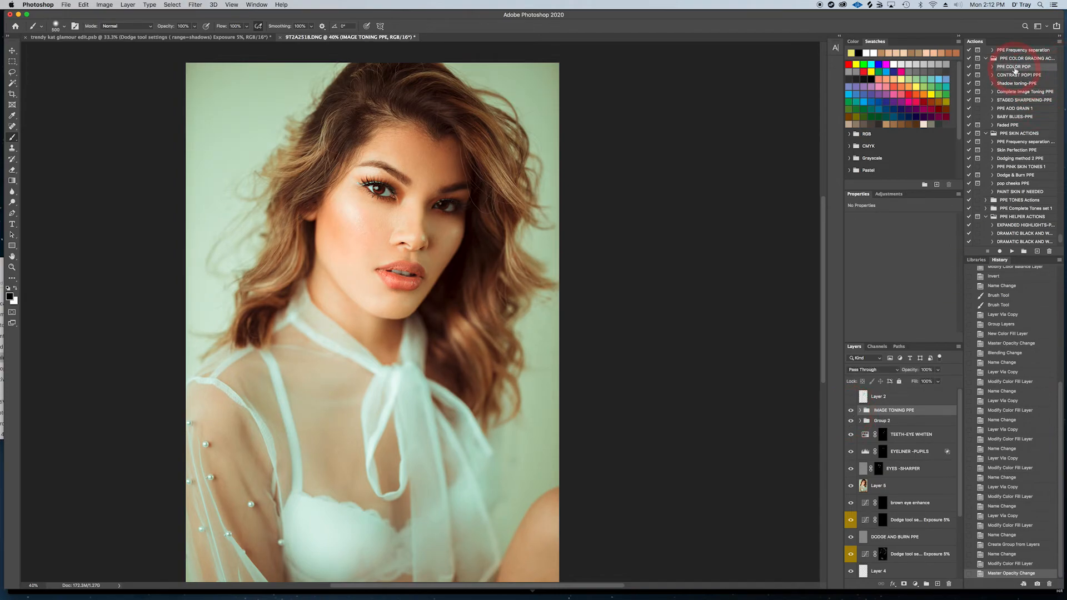
pyautogui.click(1012, 251)
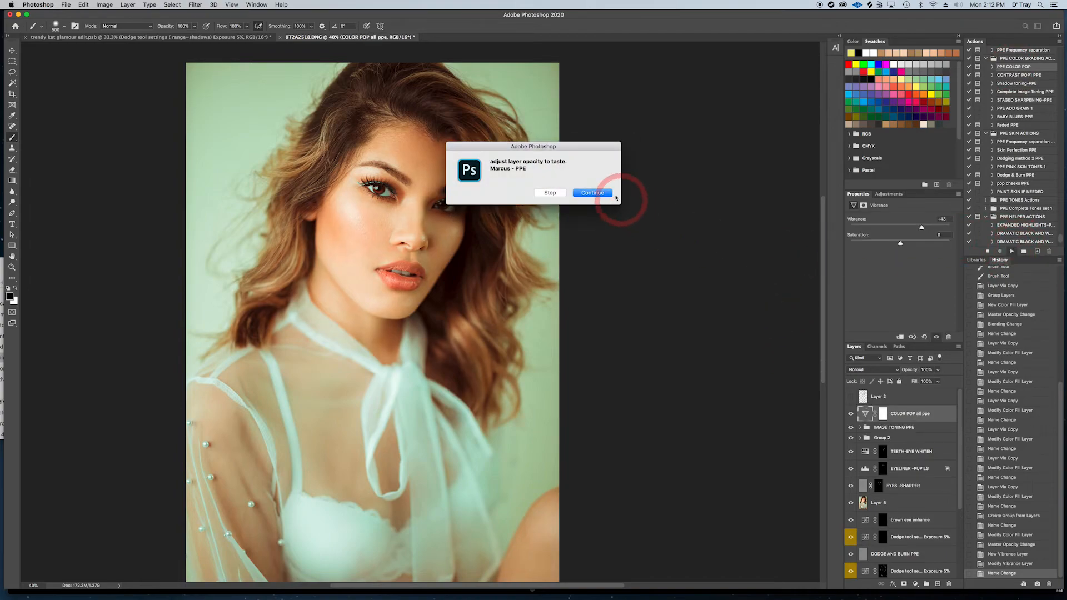
pyautogui.click(592, 194)
pyautogui.moveTo(937, 375); pyautogui.dragTo(907, 382)
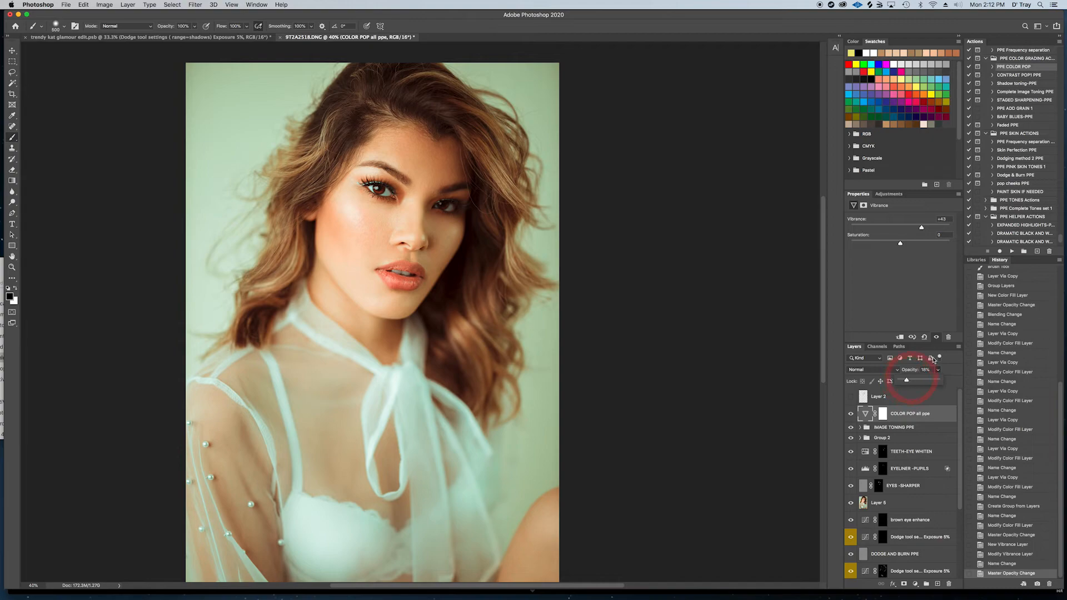
# Step: Run the CONTRAST POP! PPE action, compare its effect, and set the CONTRAST POP PPE layer's opacity to 29%
pyautogui.click(1016, 76)
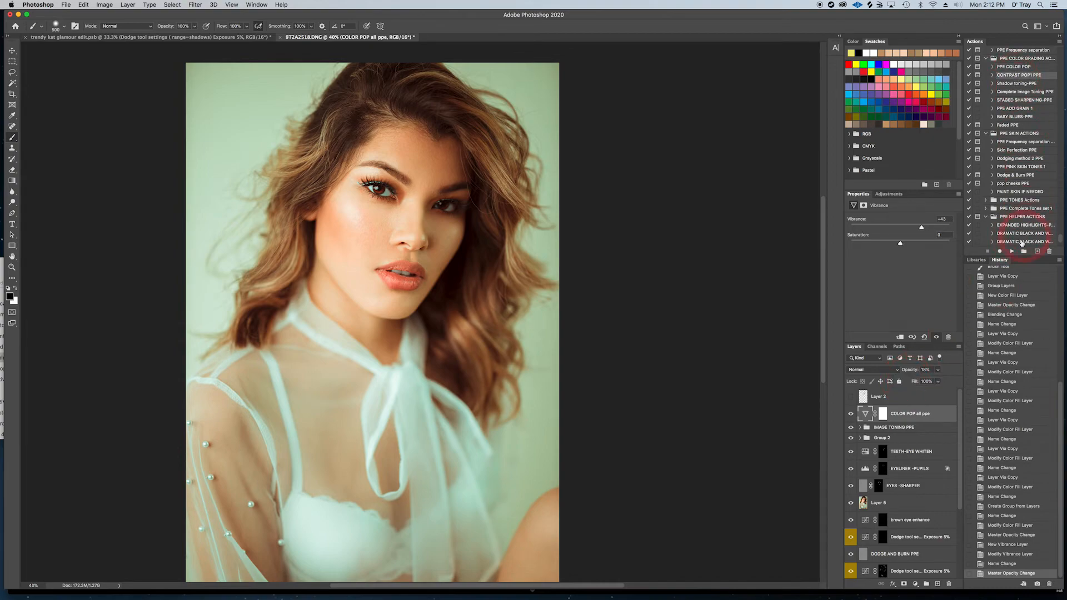
pyautogui.click(1012, 251)
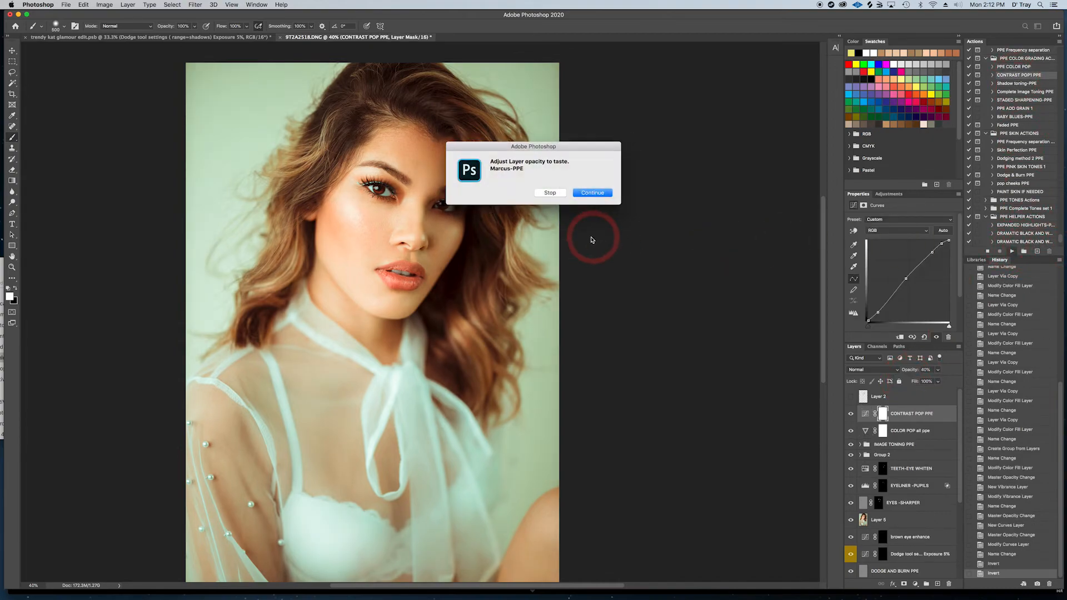
pyautogui.click(598, 190)
pyautogui.click(851, 414)
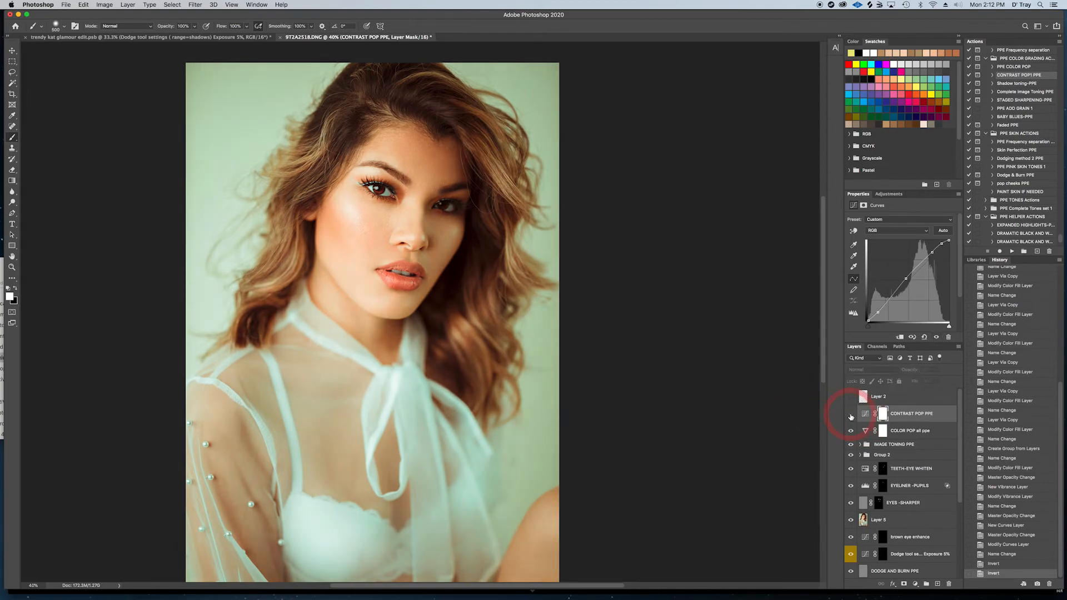
pyautogui.click(850, 414)
pyautogui.click(937, 382)
pyautogui.moveTo(934, 383); pyautogui.dragTo(929, 382)
pyautogui.click(904, 420)
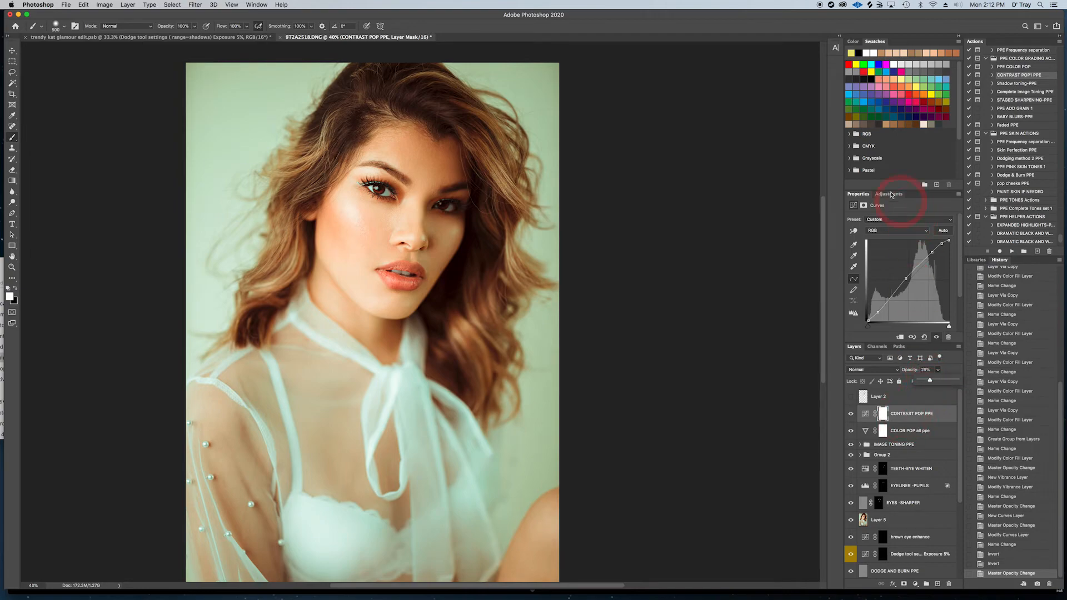
# Step: Add a Color Balance adjustment layer and shift the midtones toward blue with a Yellow-Blue value of +12
pyautogui.click(888, 193)
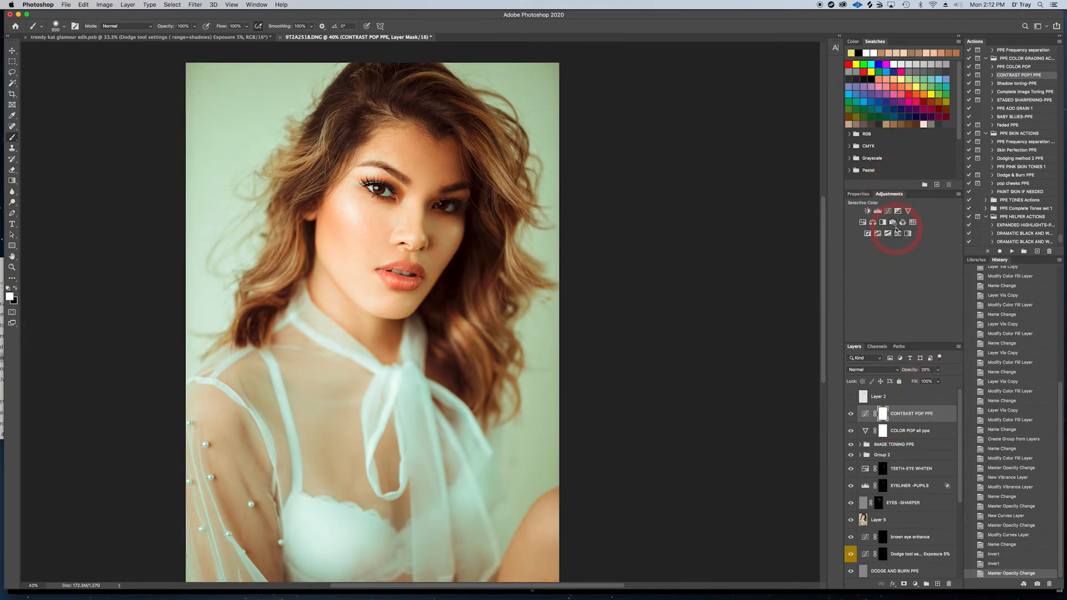
pyautogui.click(872, 222)
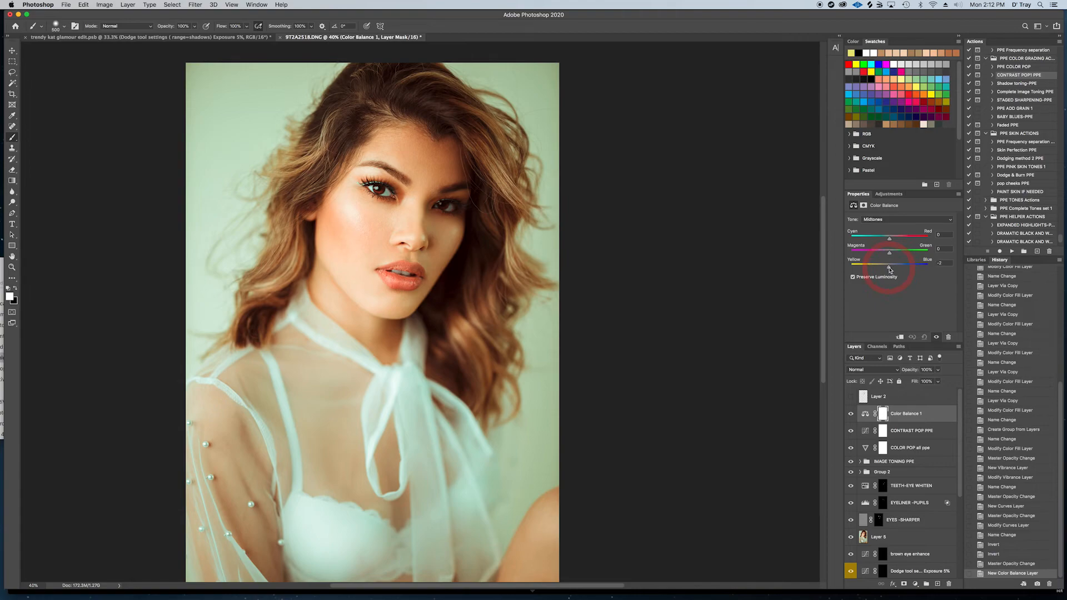
pyautogui.moveTo(890, 269); pyautogui.dragTo(895, 270)
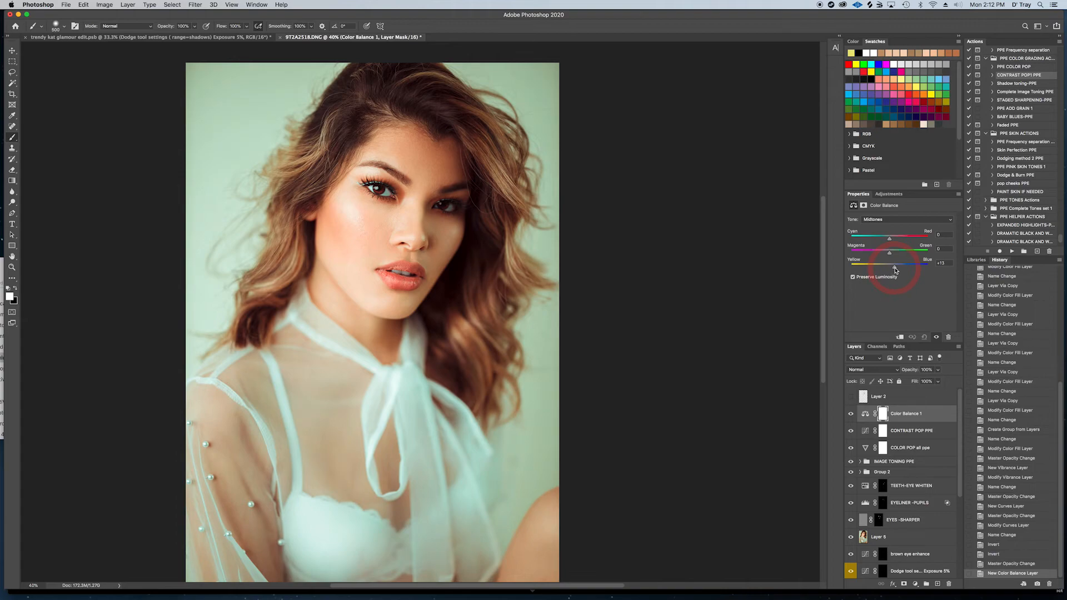
pyautogui.moveTo(895, 270); pyautogui.dragTo(895, 270)
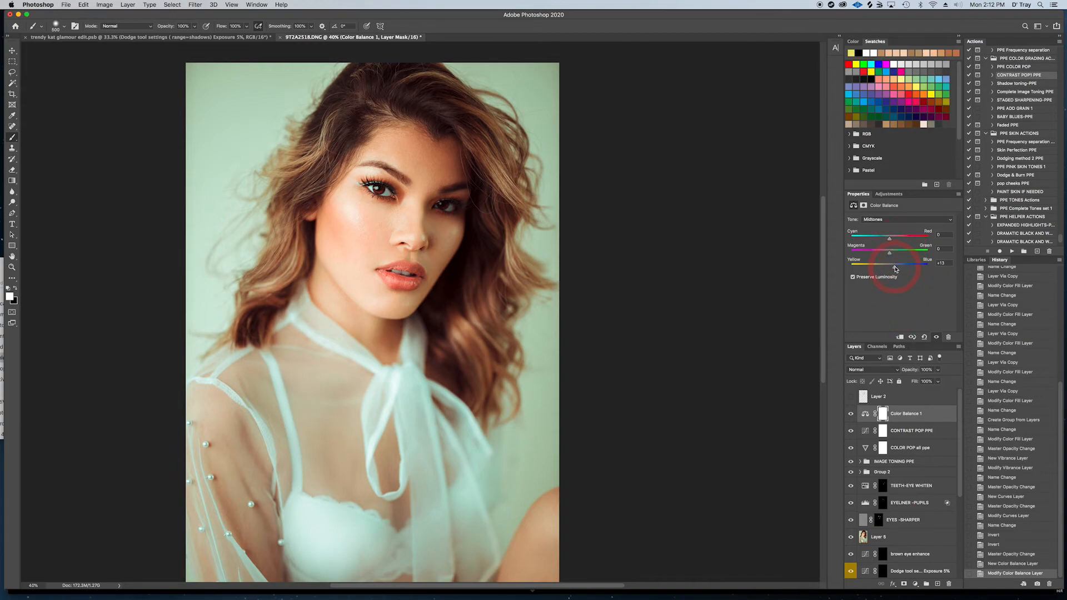
pyautogui.moveTo(894, 266); pyautogui.dragTo(895, 270)
# Step: Compare the image with the Color Balance 1 layer hidden and shown
pyautogui.click(849, 431)
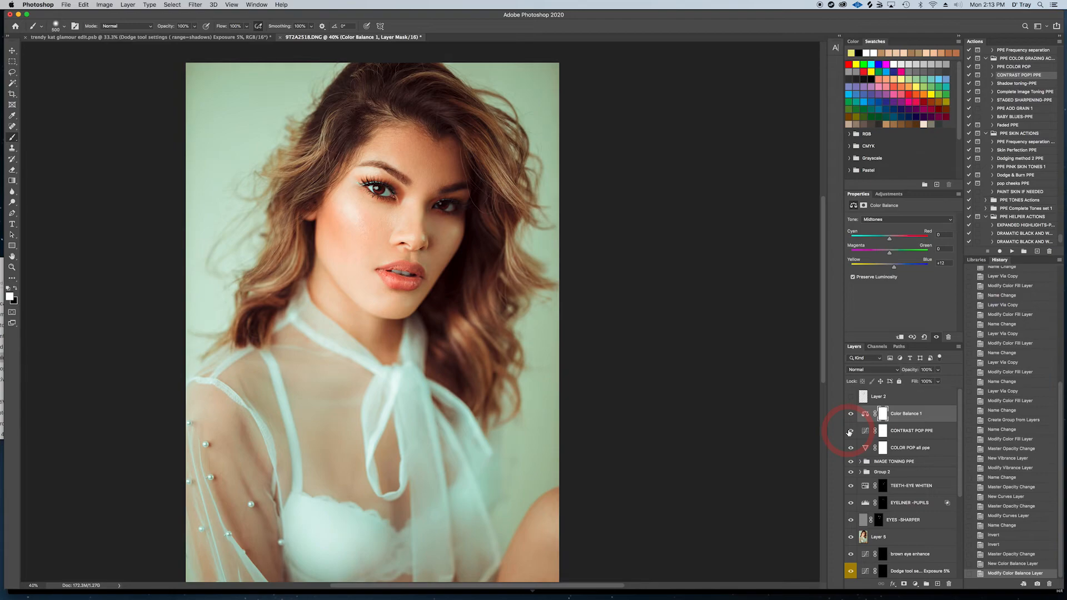
pyautogui.click(850, 414)
pyautogui.click(850, 415)
pyautogui.click(850, 414)
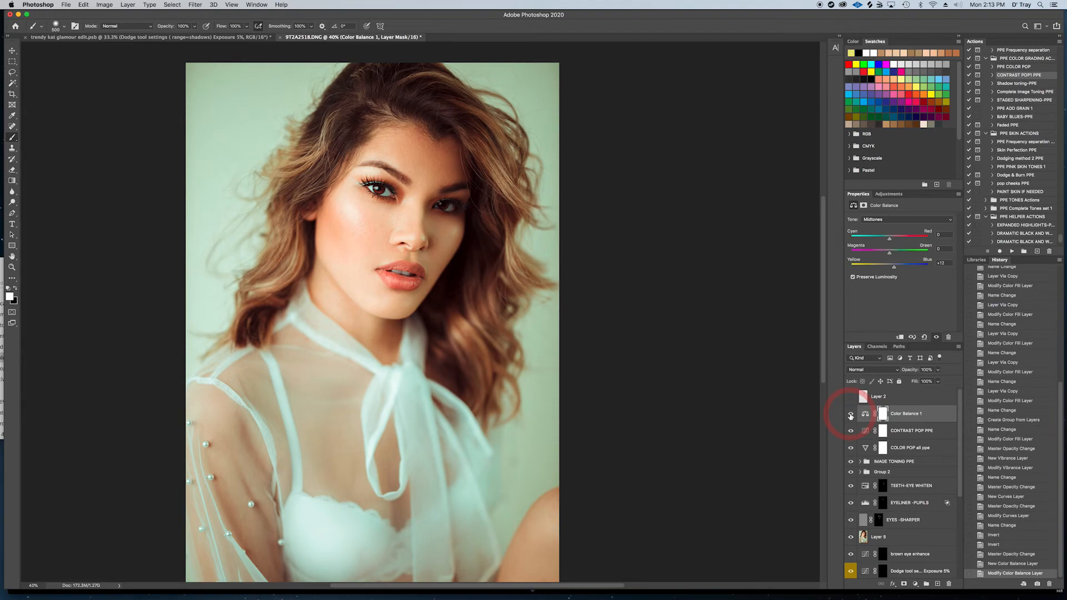
pyautogui.click(851, 414)
pyautogui.click(851, 416)
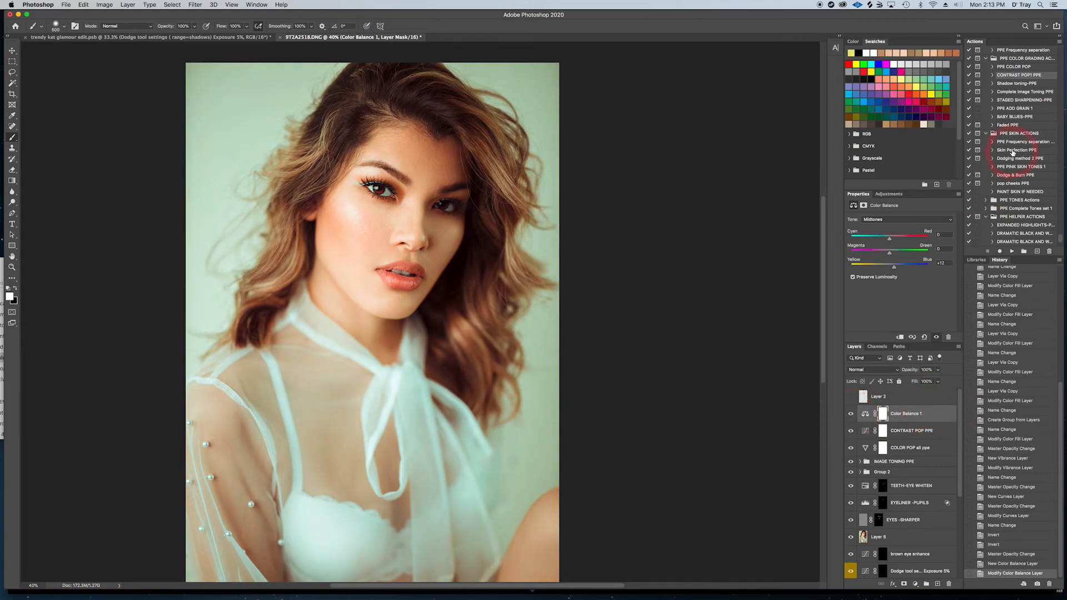
# Step: Run the STAGED SHARPENING-PPE action and briefly inspect the layers inside the STAGED SHARPENING group
pyautogui.click(1016, 102)
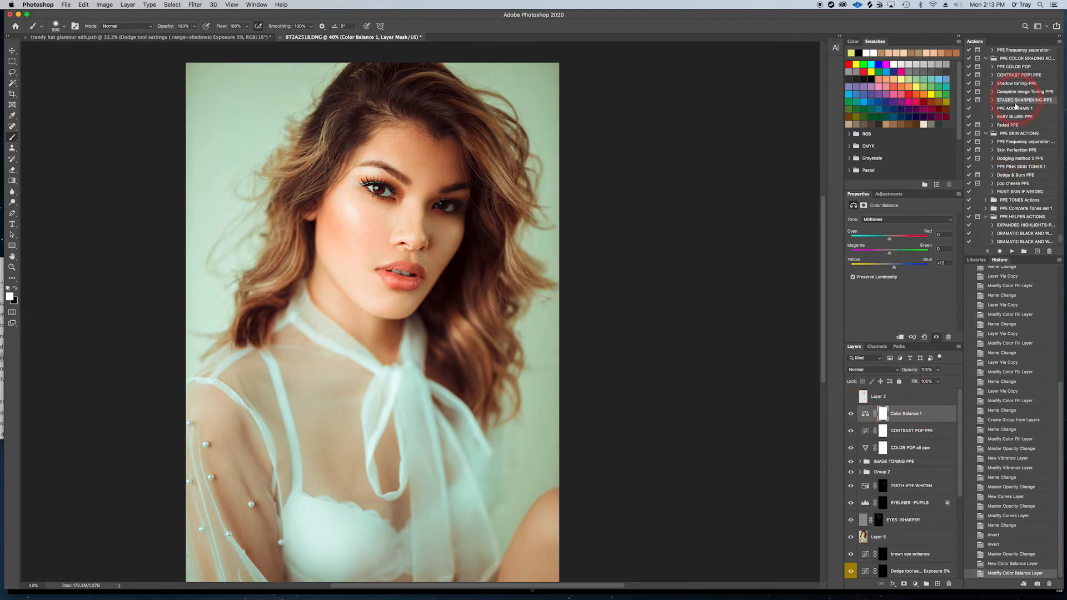
pyautogui.click(1012, 251)
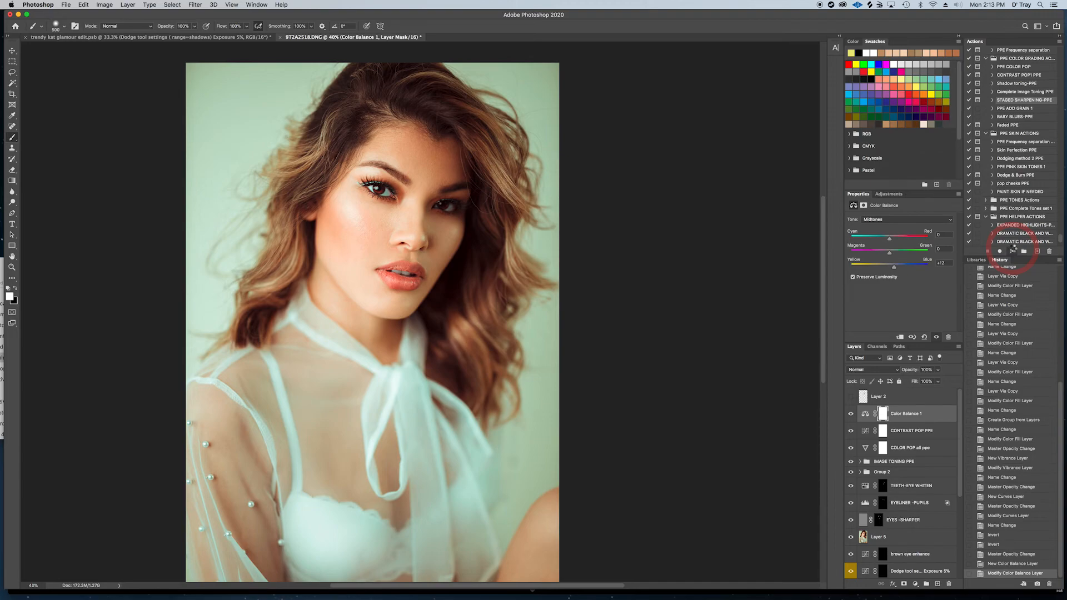
pyautogui.click(1012, 251)
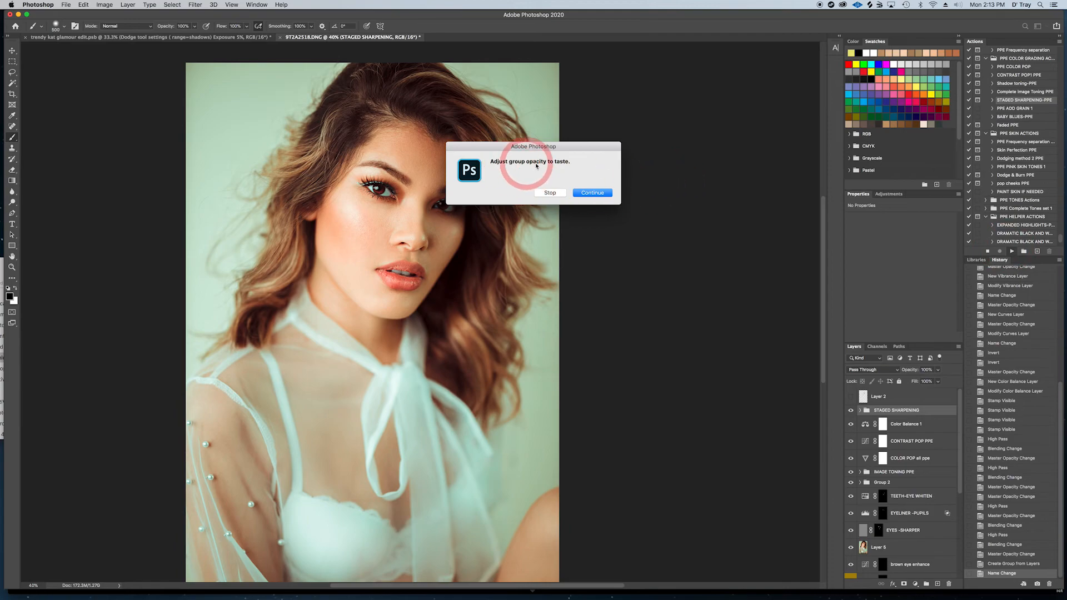
pyautogui.click(592, 192)
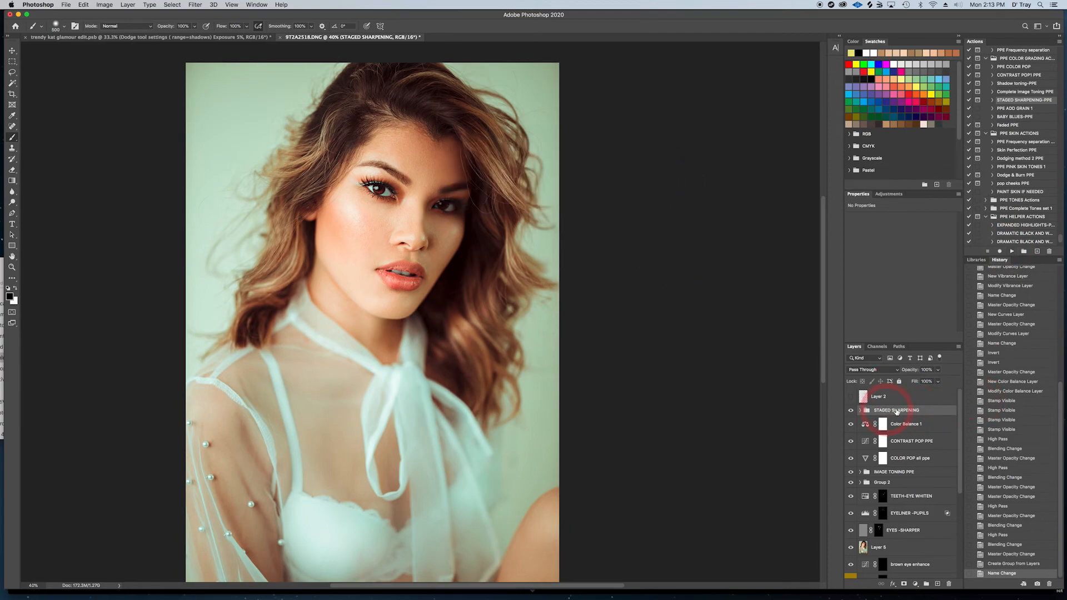
pyautogui.click(860, 410)
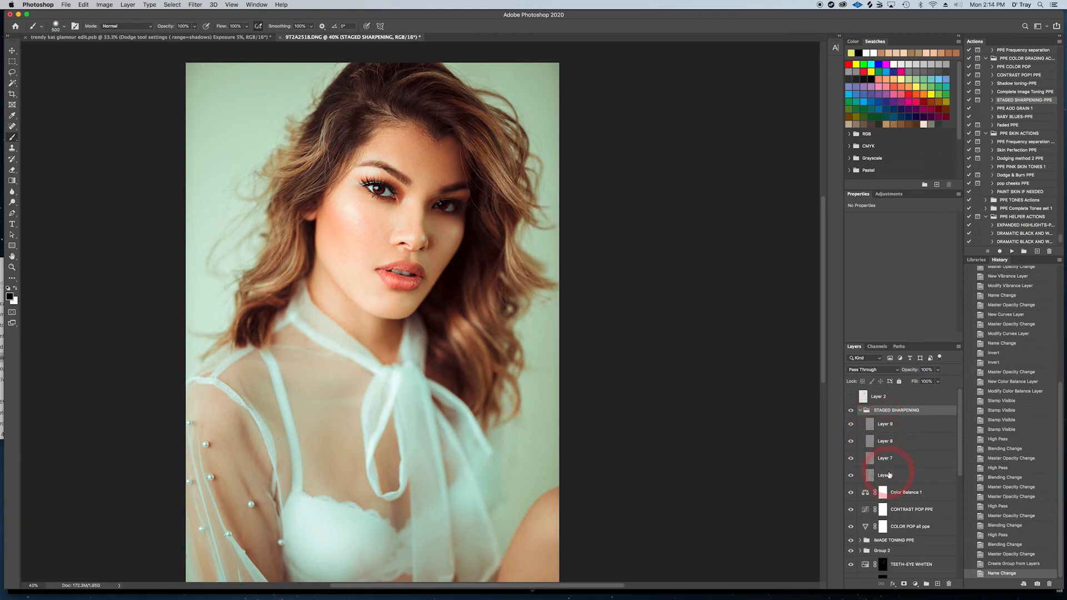
pyautogui.click(859, 411)
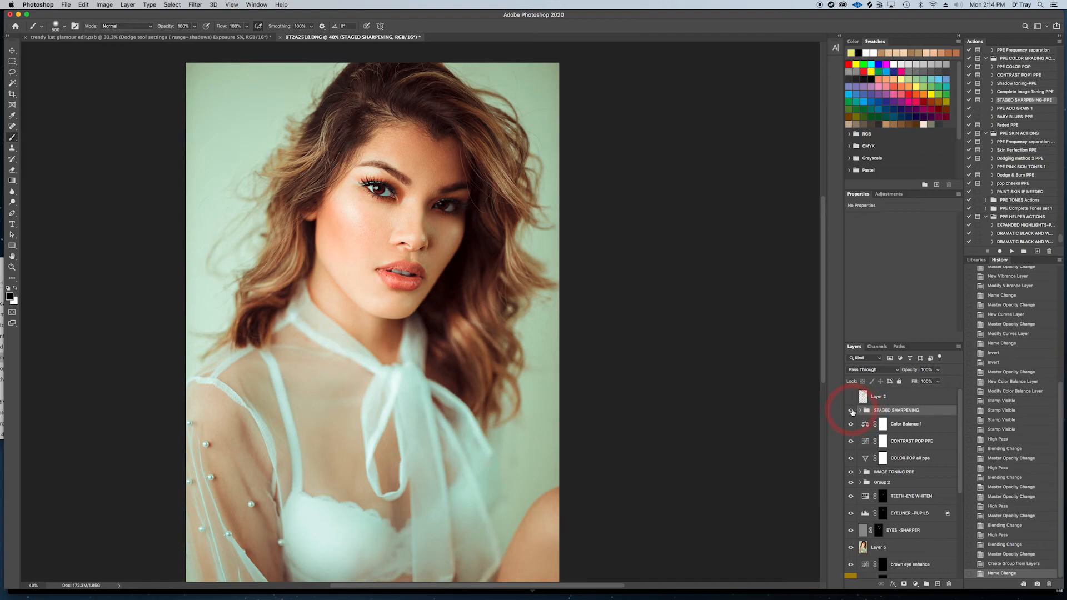
# Step: Compare the face at 99% zoom with the STAGED SHARPENING group hidden and shown
pyautogui.click(33, 585)
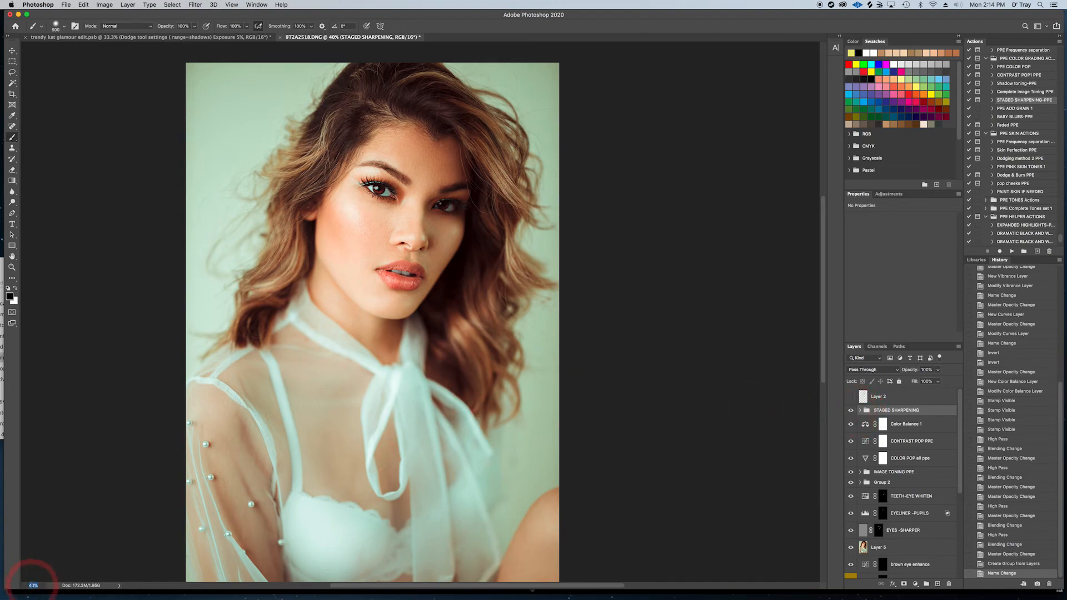
pyautogui.write('99')
pyautogui.press('Return')
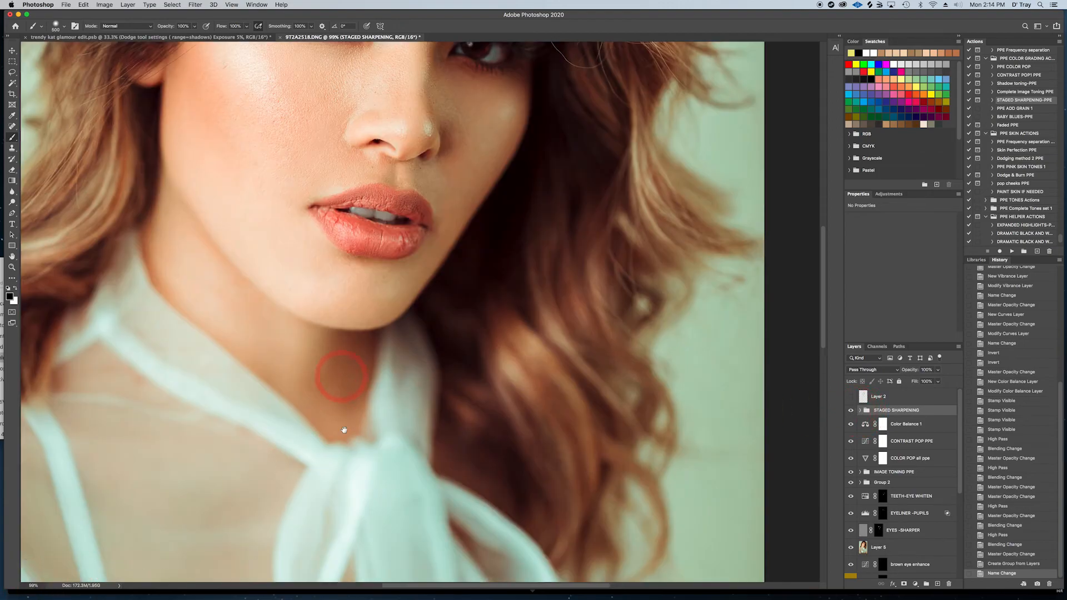
pyautogui.scroll(3, 361, 417)
pyautogui.click(851, 410)
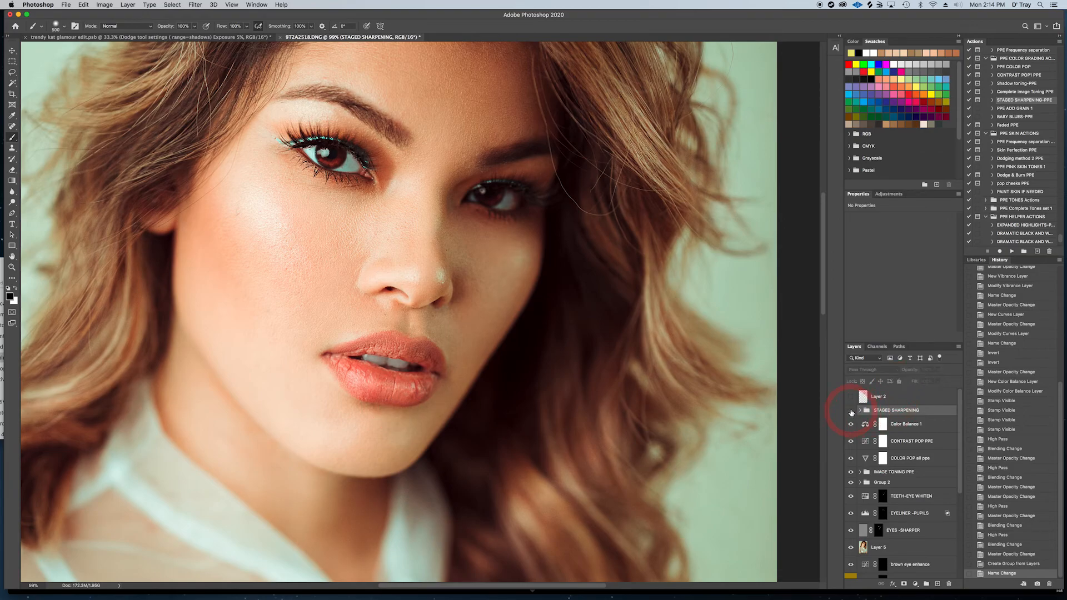
pyautogui.click(850, 411)
pyautogui.click(850, 411)
pyautogui.click(850, 410)
# Step: Lower the STAGED SHARPENING group's opacity to 77% and expand the group to show its layers
pyautogui.click(938, 370)
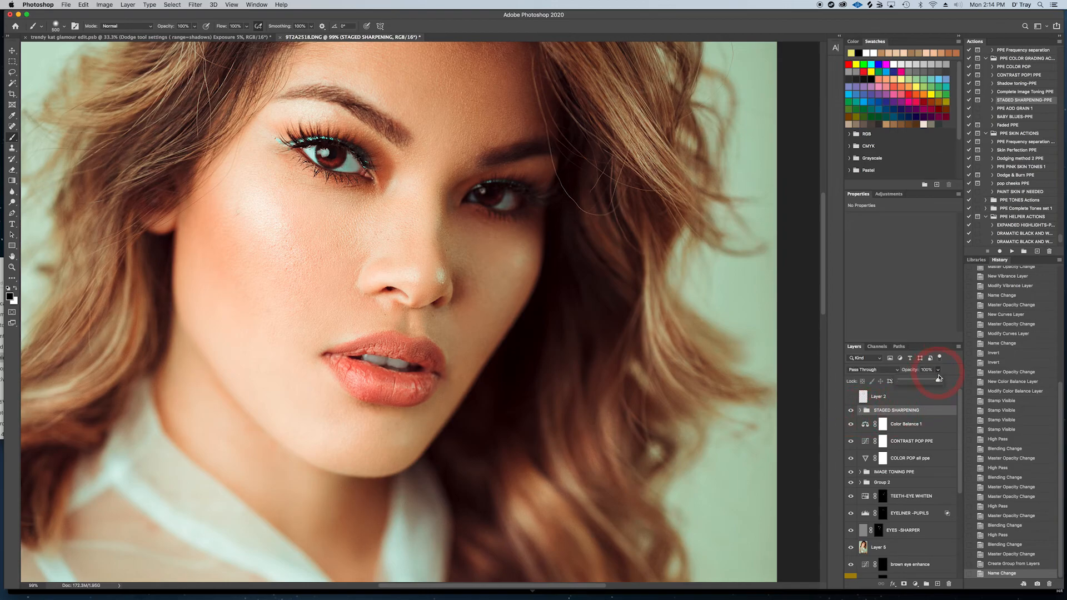
pyautogui.moveTo(938, 382); pyautogui.dragTo(927, 382)
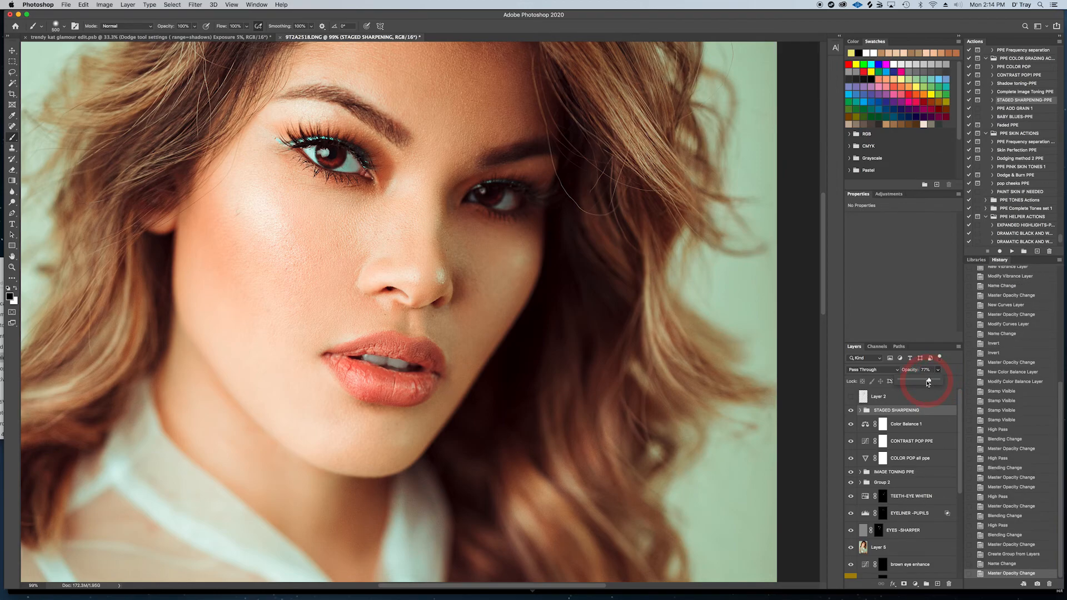
pyautogui.click(860, 410)
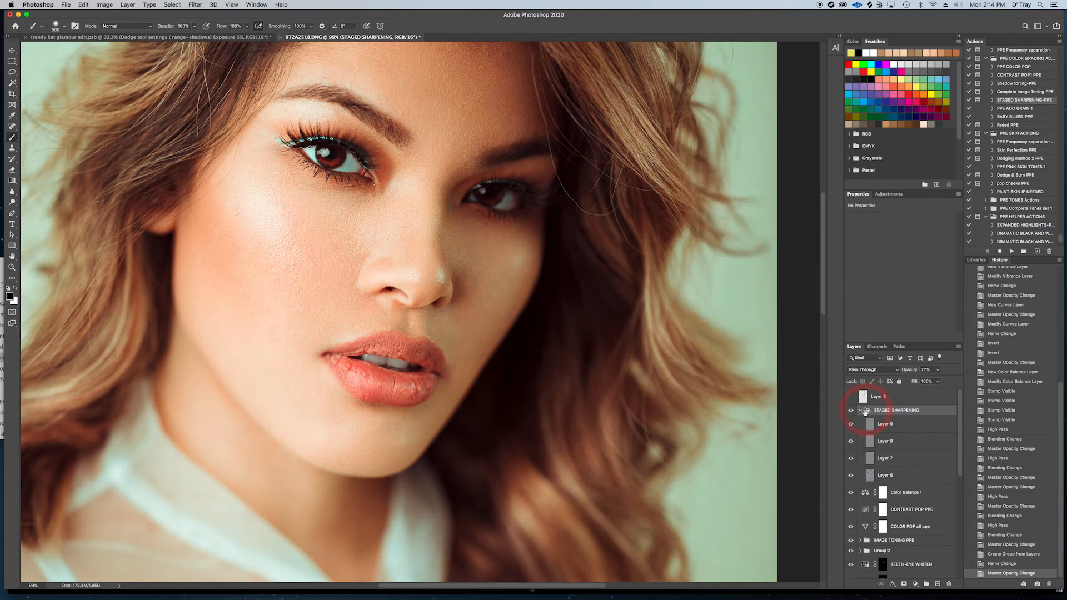
pyautogui.click(907, 414)
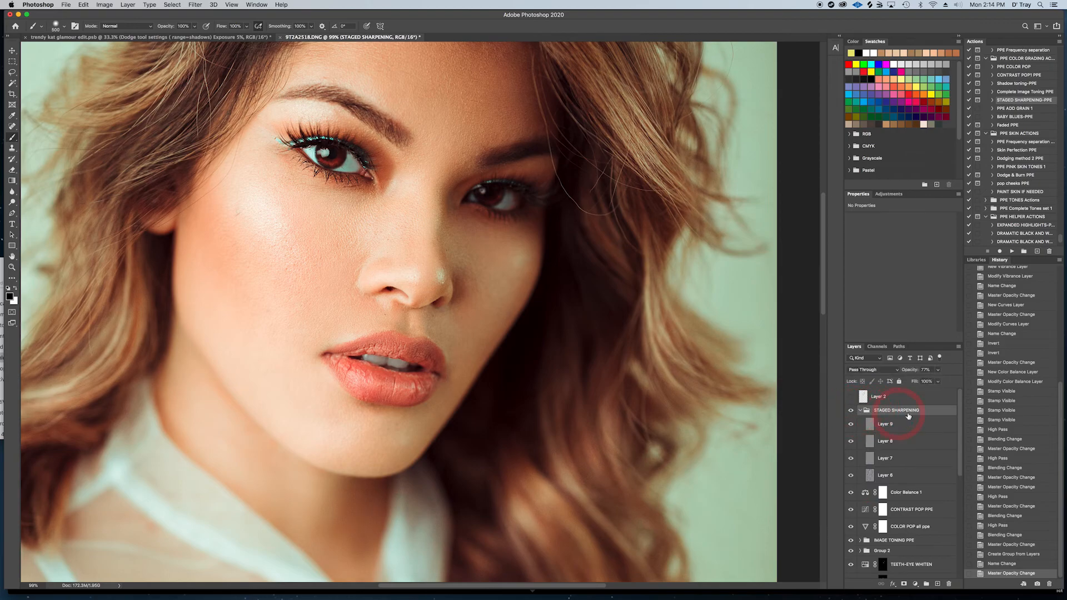
# Step: Group all layers from the STAGED SHARPENING group down to the Skin perfection layer into one group above Background
pyautogui.moveTo(959, 456); pyautogui.dragTo(960, 572)
pyautogui.click(904, 557)
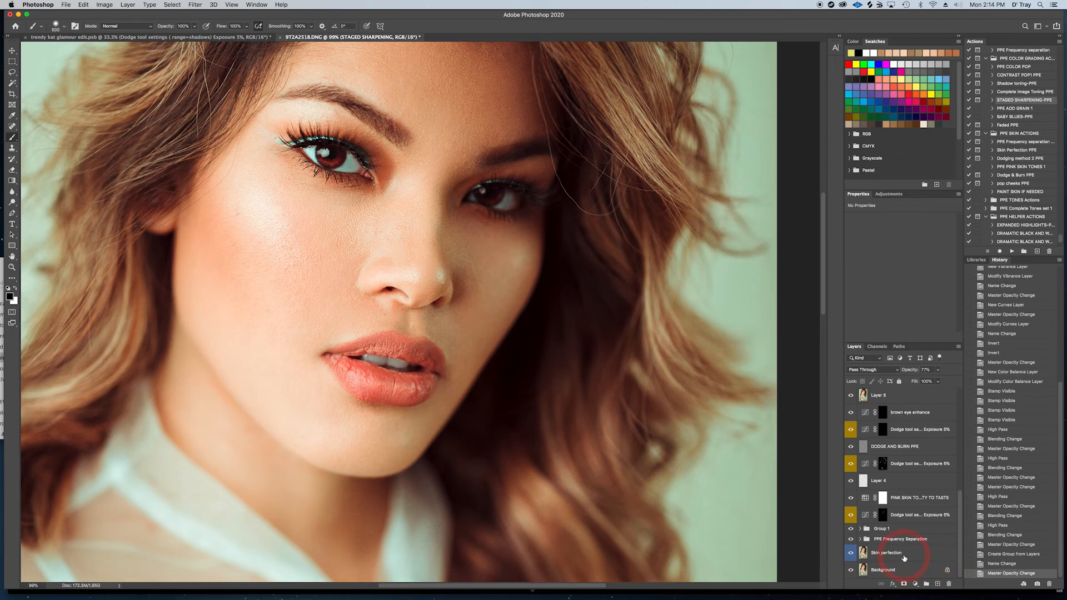
pyautogui.keyDown('shift'); pyautogui.click(901, 556); pyautogui.keyUp('shift')
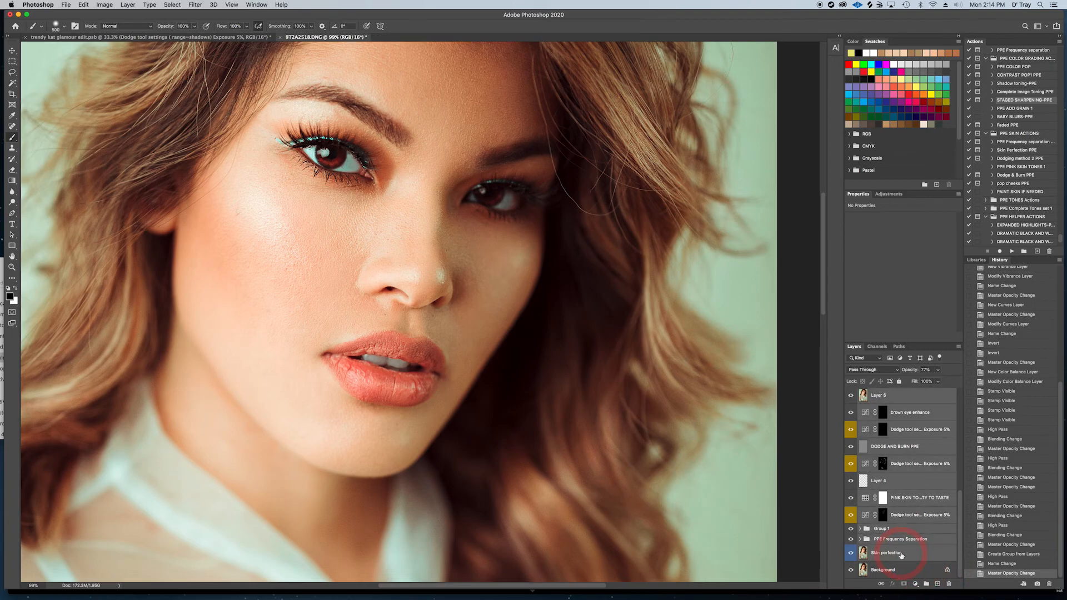
pyautogui.press('super+g')
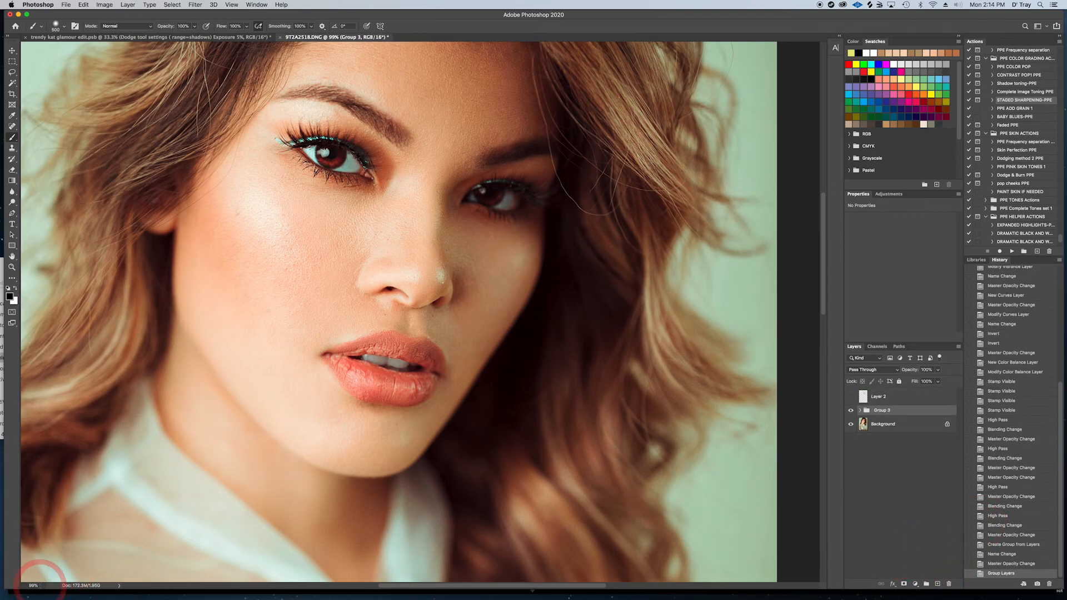
# Step: View the whole portrait at 30% zoom and compare it with Group 3 hidden and shown
pyautogui.click(33, 585)
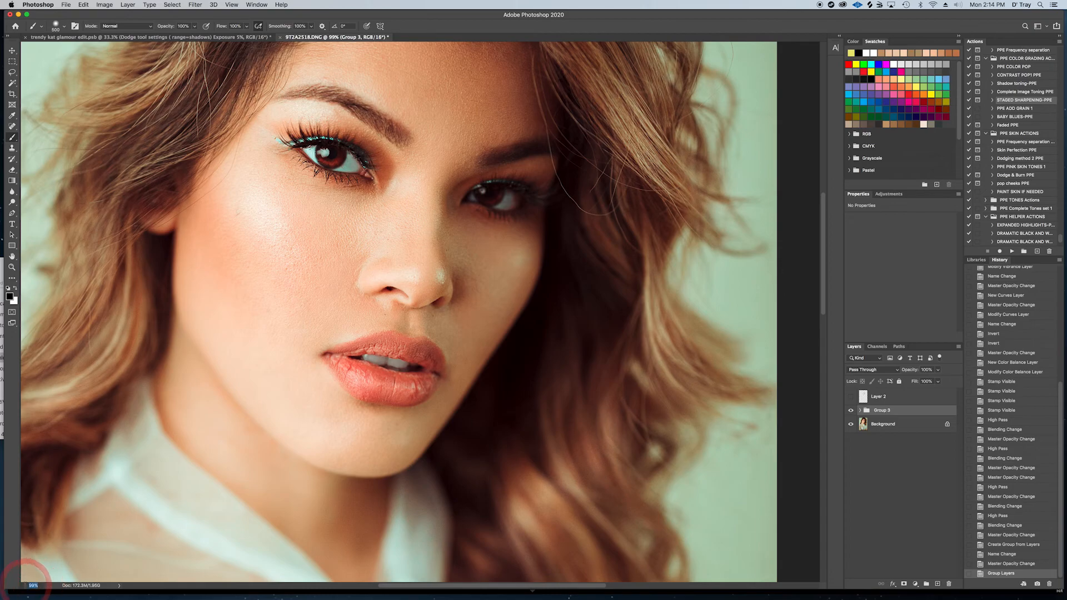
pyautogui.write('30')
pyautogui.press('Return')
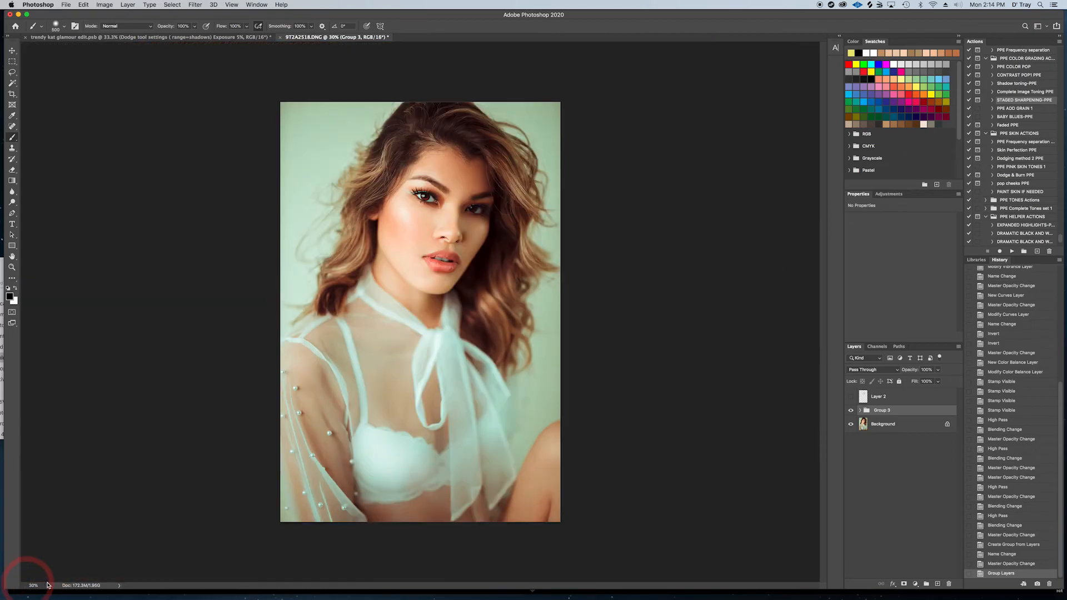
pyautogui.click(849, 411)
pyautogui.click(850, 412)
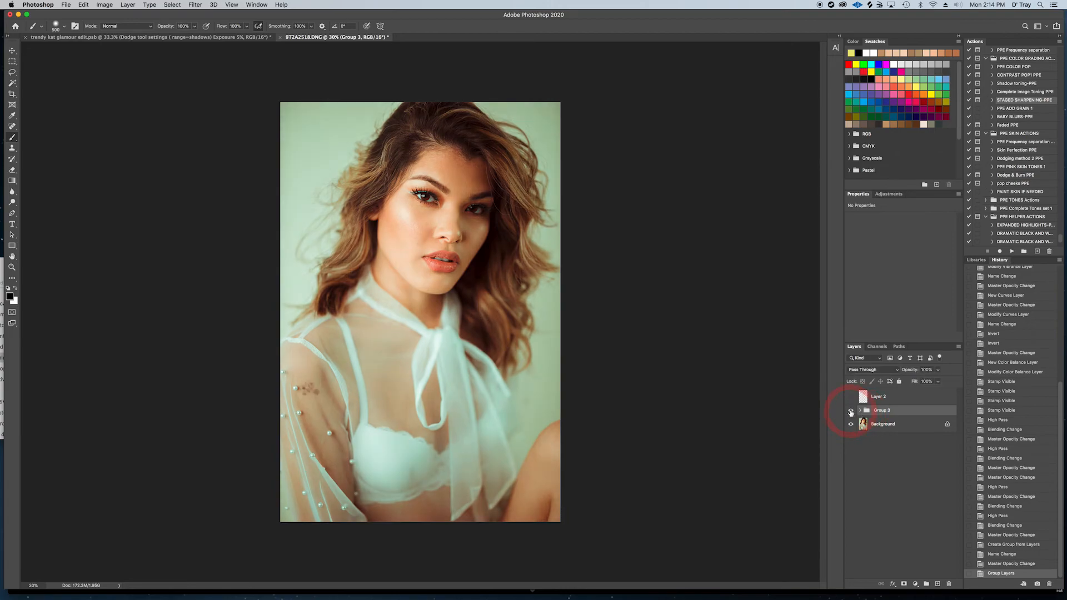
pyautogui.click(850, 411)
pyautogui.click(850, 412)
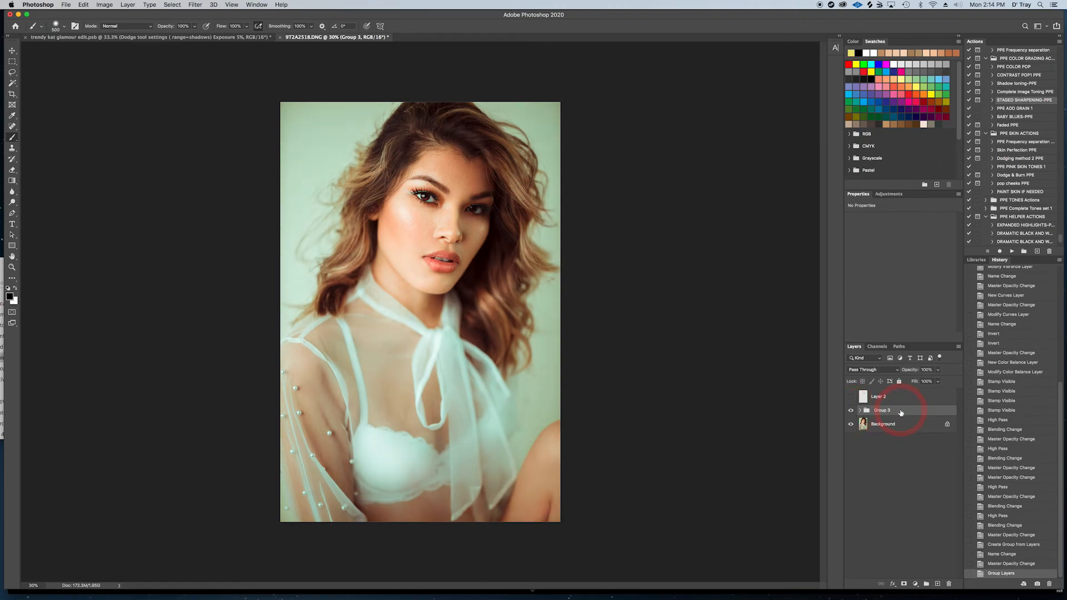
# Step: Lower Group 3's opacity to 67%, comparing the portrait with the group hidden and shown while adjusting
pyautogui.click(938, 370)
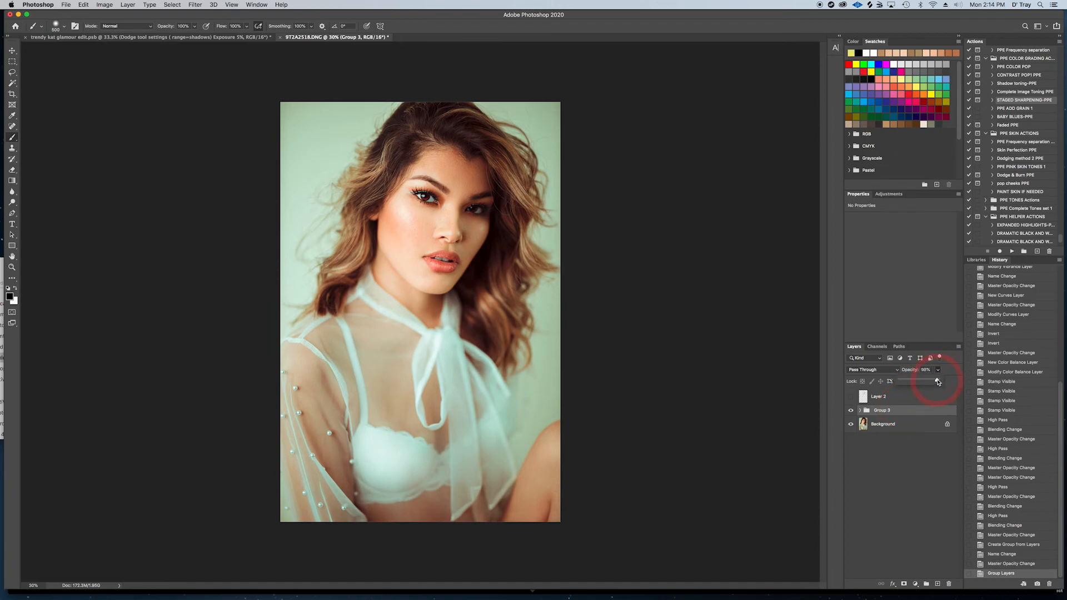
pyautogui.moveTo(937, 381); pyautogui.dragTo(932, 383)
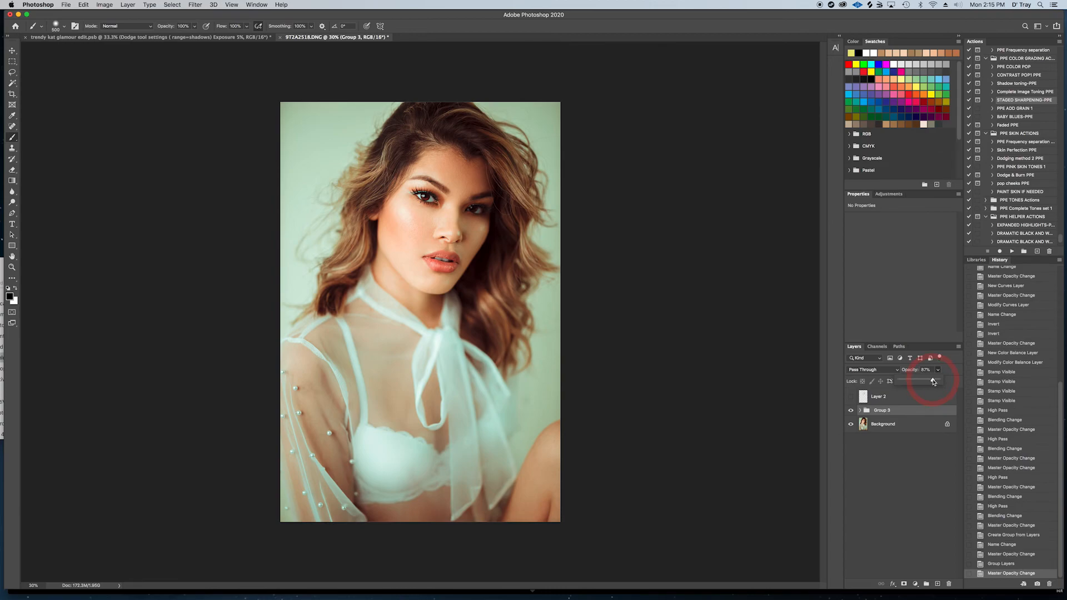
pyautogui.click(850, 411)
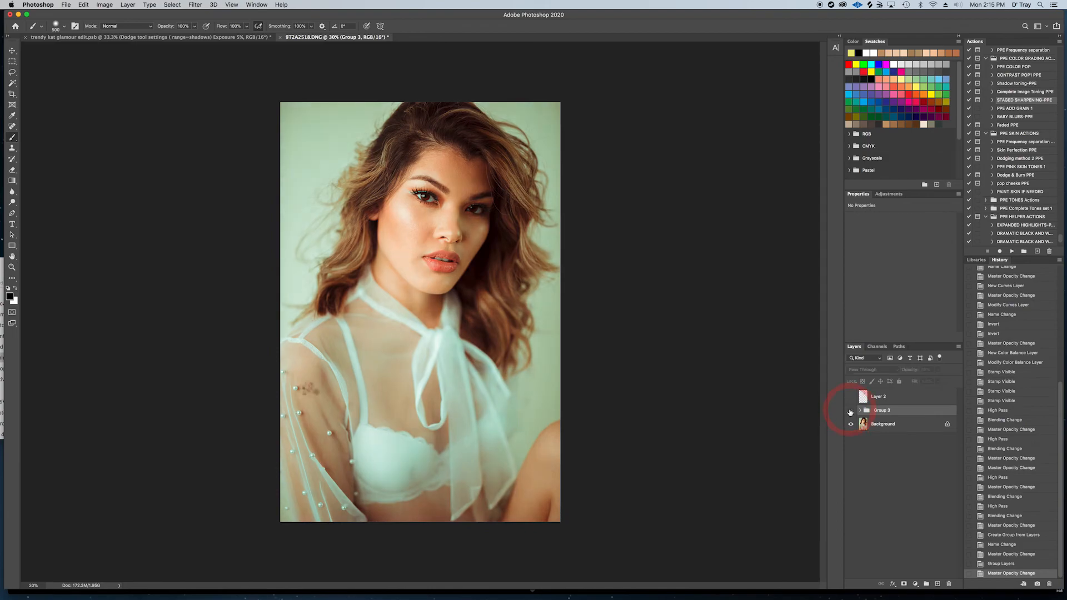
pyautogui.click(850, 411)
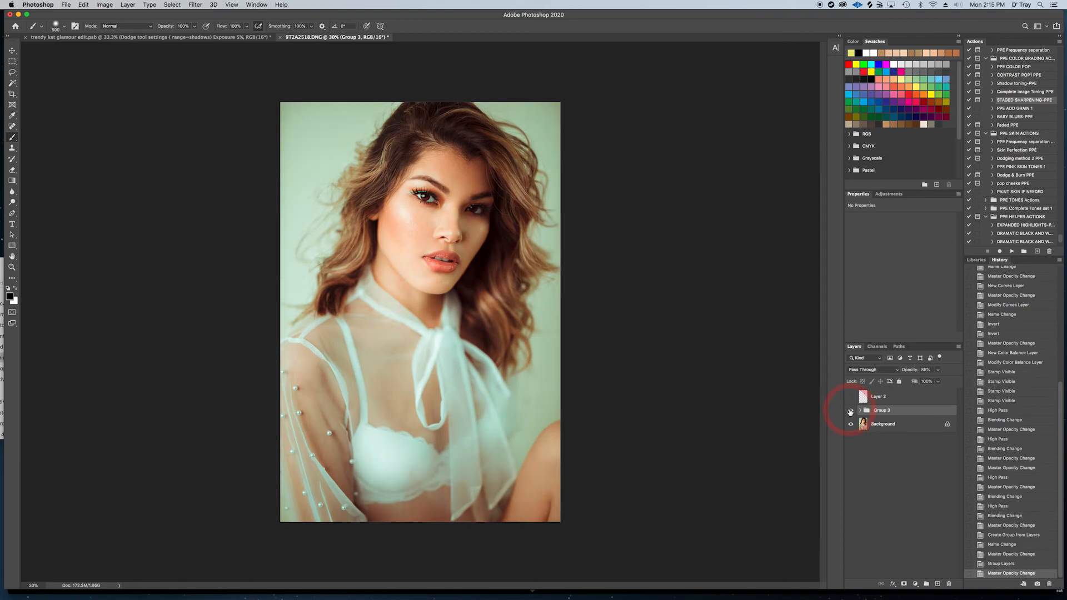
pyautogui.click(850, 411)
pyautogui.click(850, 411)
pyautogui.click(849, 411)
pyautogui.click(850, 411)
pyautogui.click(937, 370)
pyautogui.moveTo(937, 382)
pyautogui.mouseDown()
pyautogui.moveTo(917, 383)
pyautogui.moveTo(935, 383)
pyautogui.mouseUp()
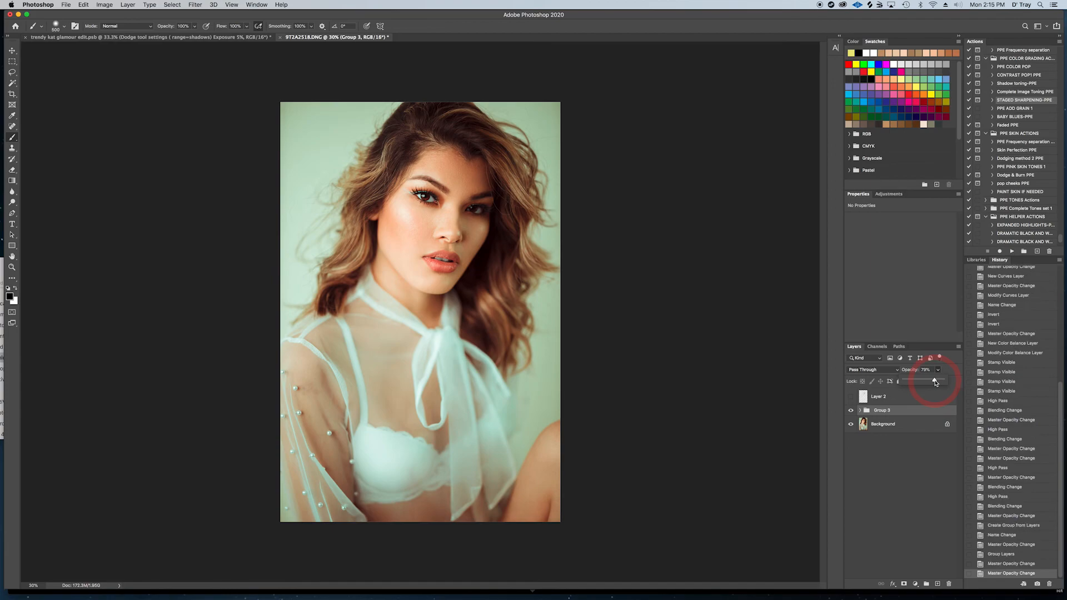
pyautogui.moveTo(935, 382); pyautogui.dragTo(930, 381)
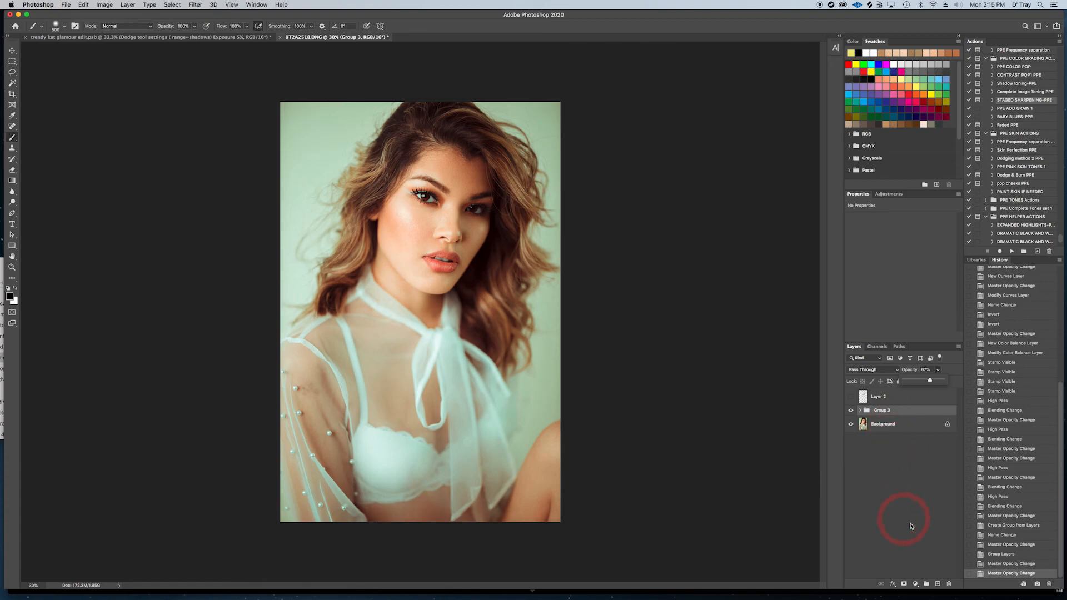
# Step: Save the portrait as a layered copy in Large Document Format, keeping the file name 9T2A2518
pyautogui.click(66, 5)
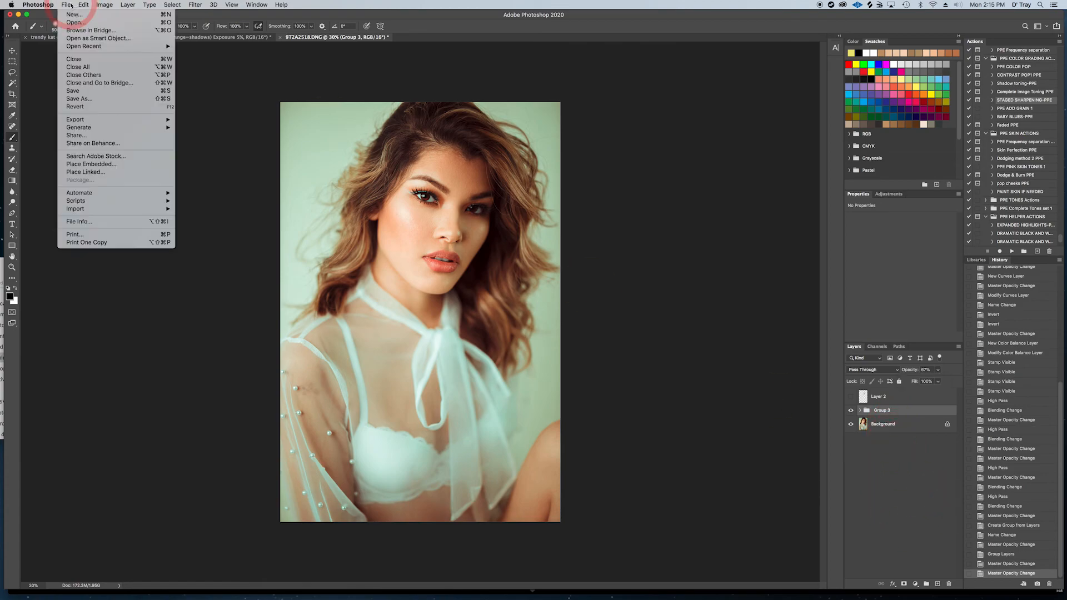
pyautogui.click(72, 97)
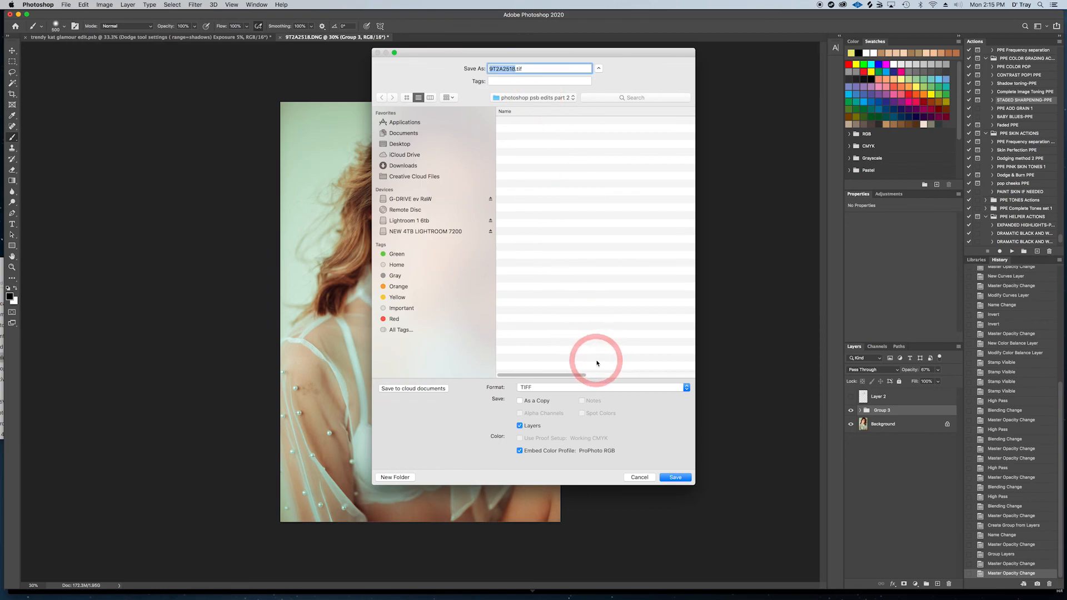
pyautogui.click(527, 387)
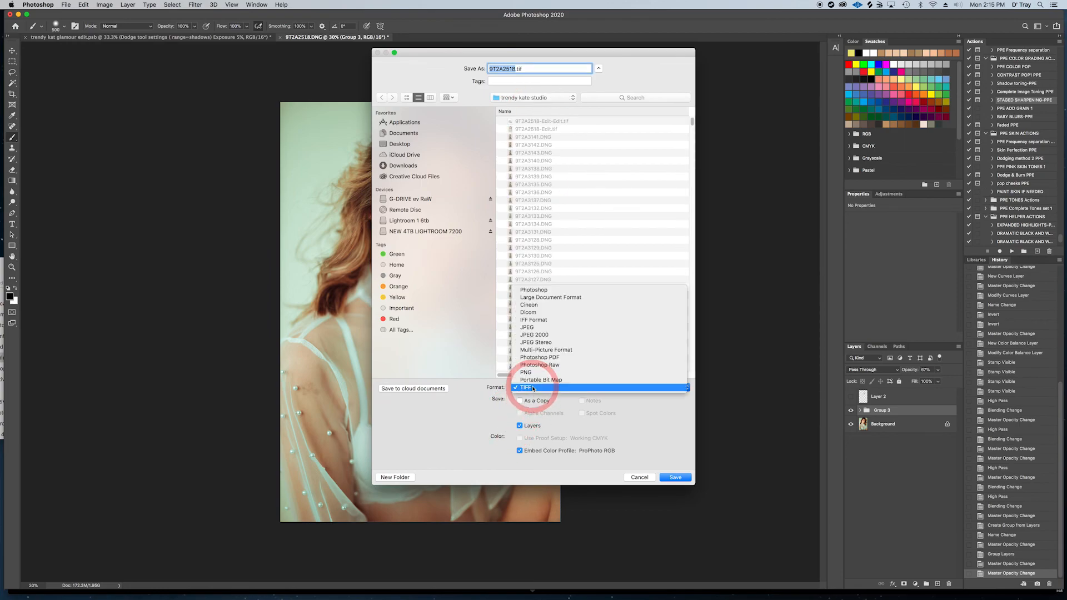
pyautogui.click(542, 298)
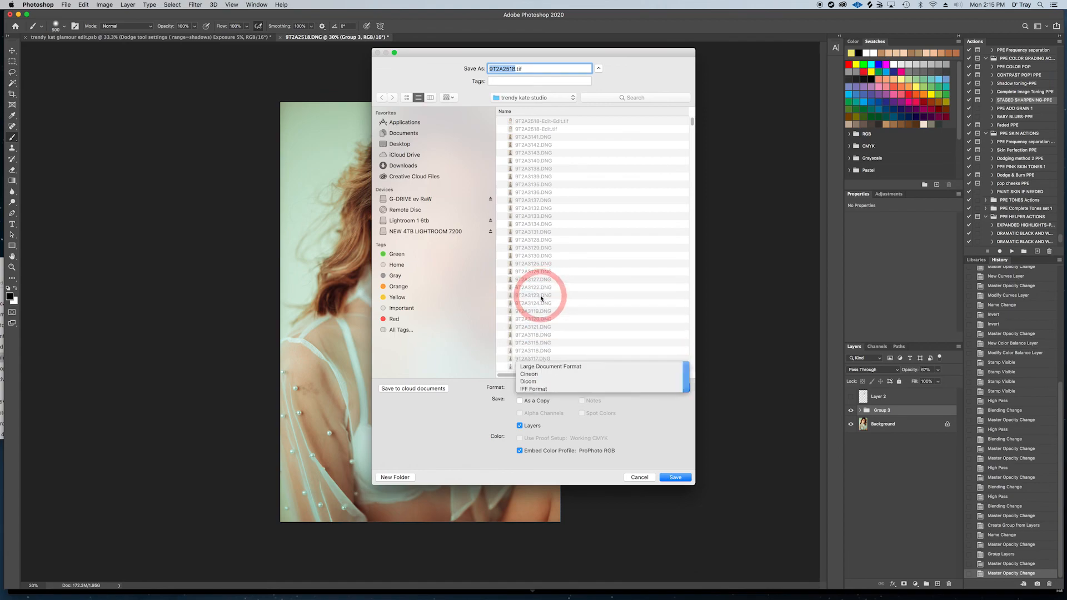
pyautogui.click(520, 401)
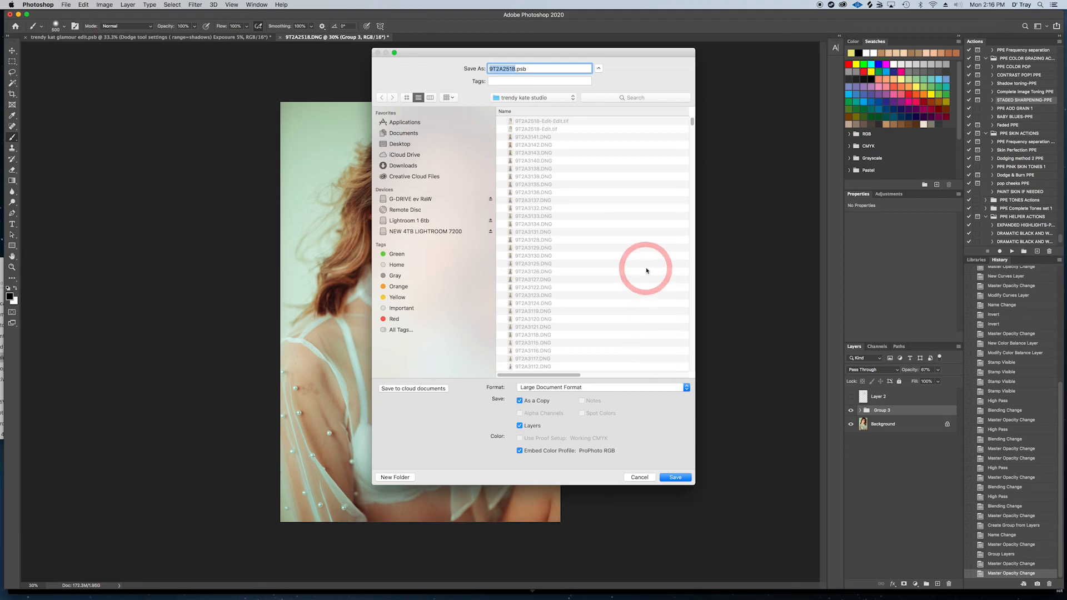
pyautogui.click(665, 478)
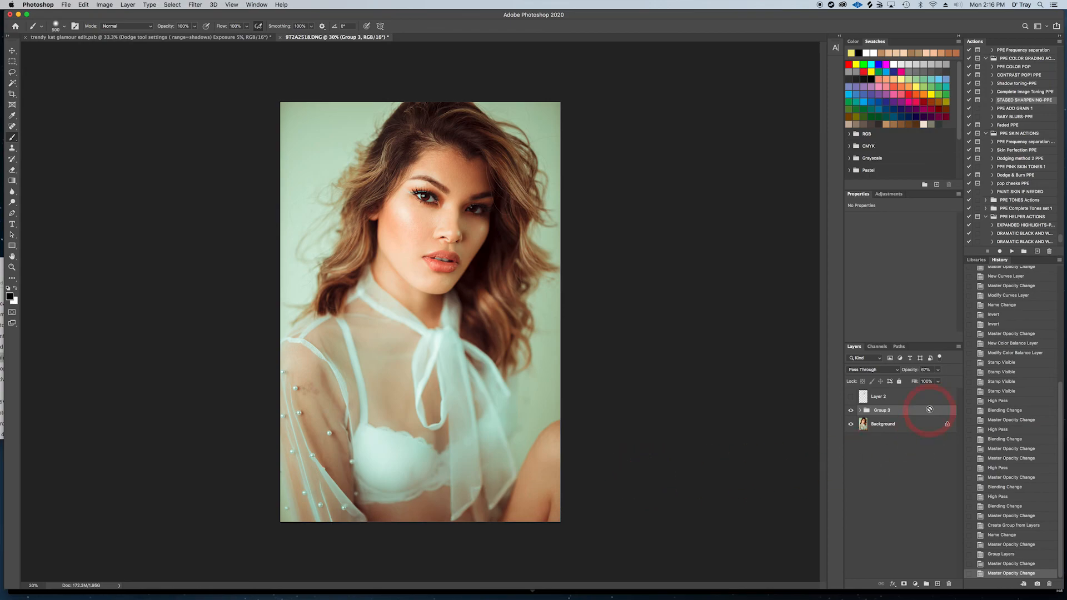
# Step: Compare the portrait before and after the retouch by toggling Group 3's visibility, leaving it hidden
pyautogui.click(850, 410)
pyautogui.click(849, 411)
pyautogui.click(850, 411)
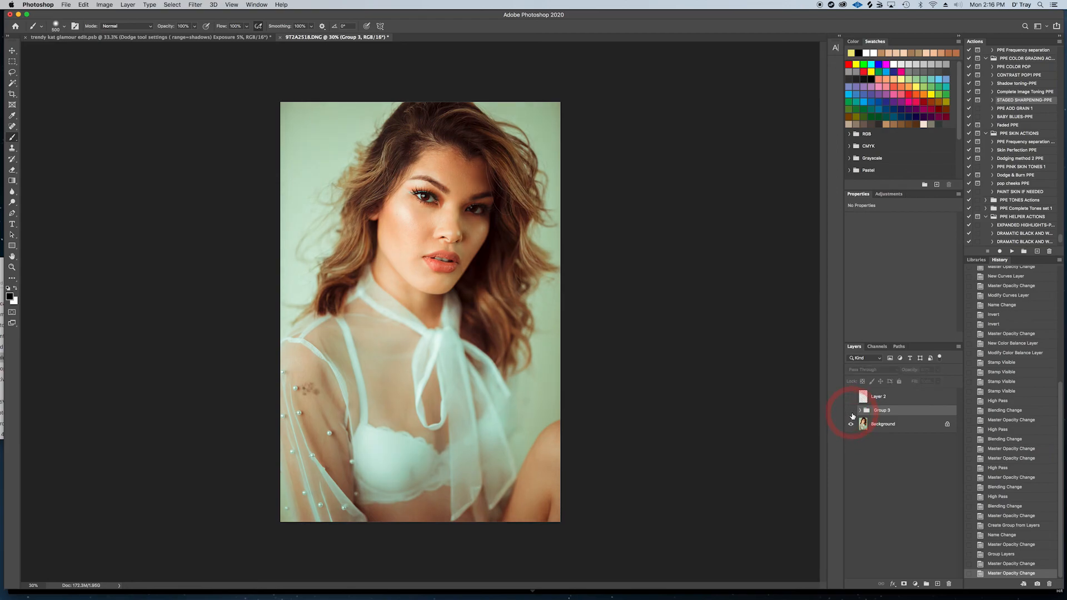
# Step: Switch to Lightroom Classic, open the third virtual copy of the portrait and reset its develop settings
pyautogui.hotkey('ctrl', 'Up')
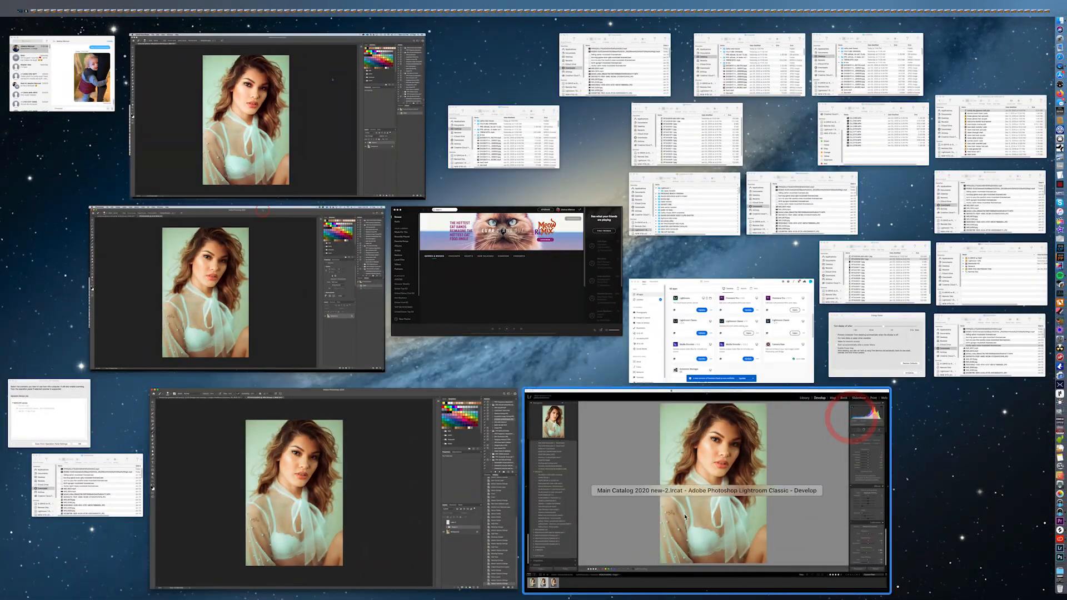
pyautogui.click(845, 424)
pyautogui.click(91, 566)
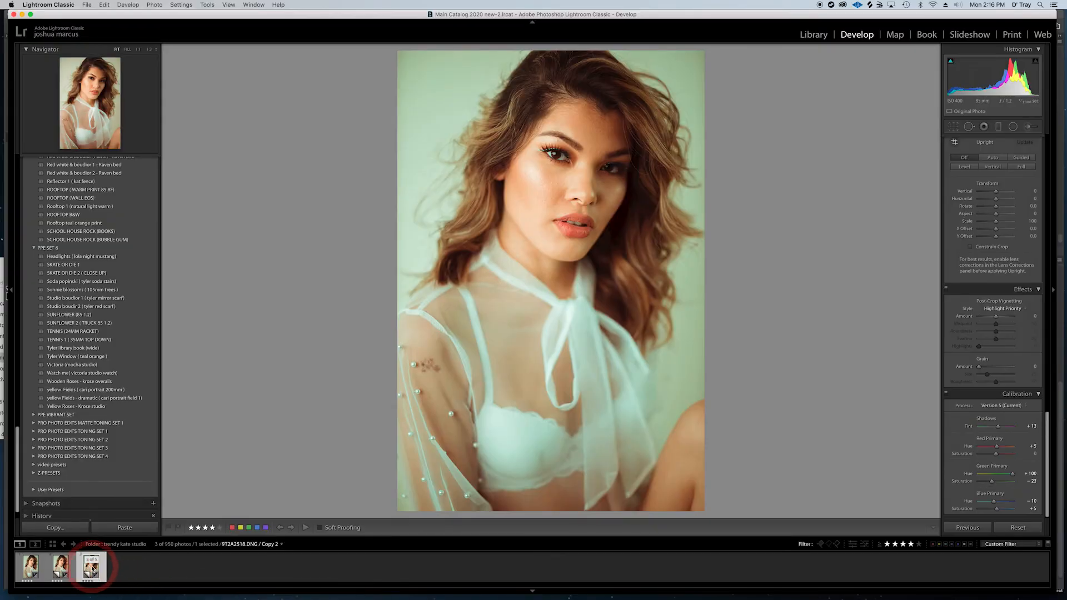
pyautogui.click(1025, 532)
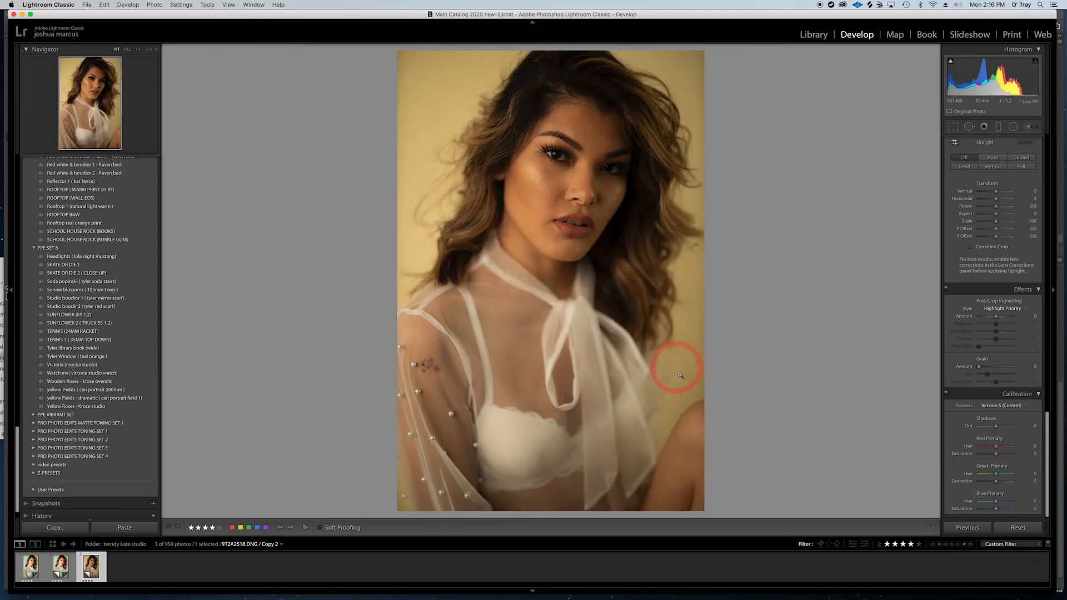
# Step: Set the reset copy's white balance to Auto in the Basic adjustments
pyautogui.moveTo(1048, 428); pyautogui.dragTo(1026, 172)
pyautogui.click(1015, 181)
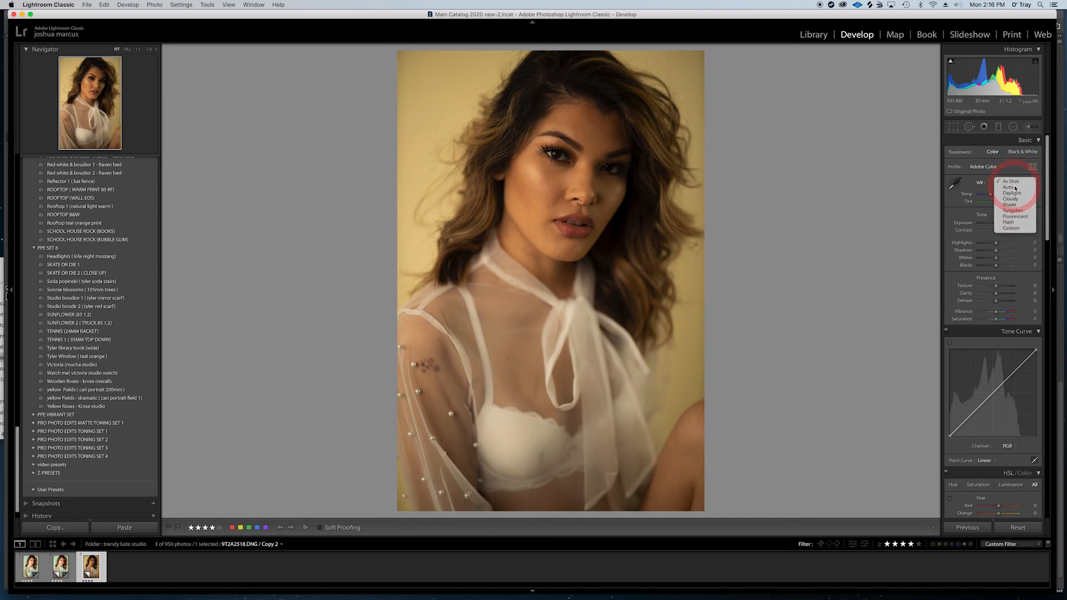
pyautogui.click(1014, 190)
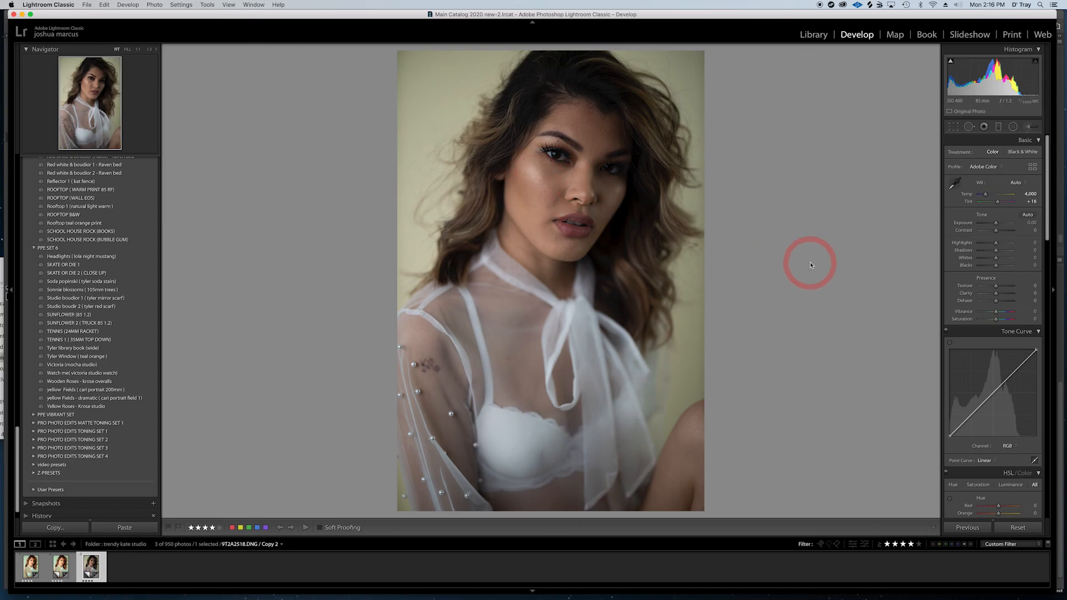
# Step: Switch between Photoshop and Lightroom Classic to compare the retouched portrait, with Group 3 shown, against the reset original
pyautogui.hotkey('ctrl', 'Up')
pyautogui.click(341, 440)
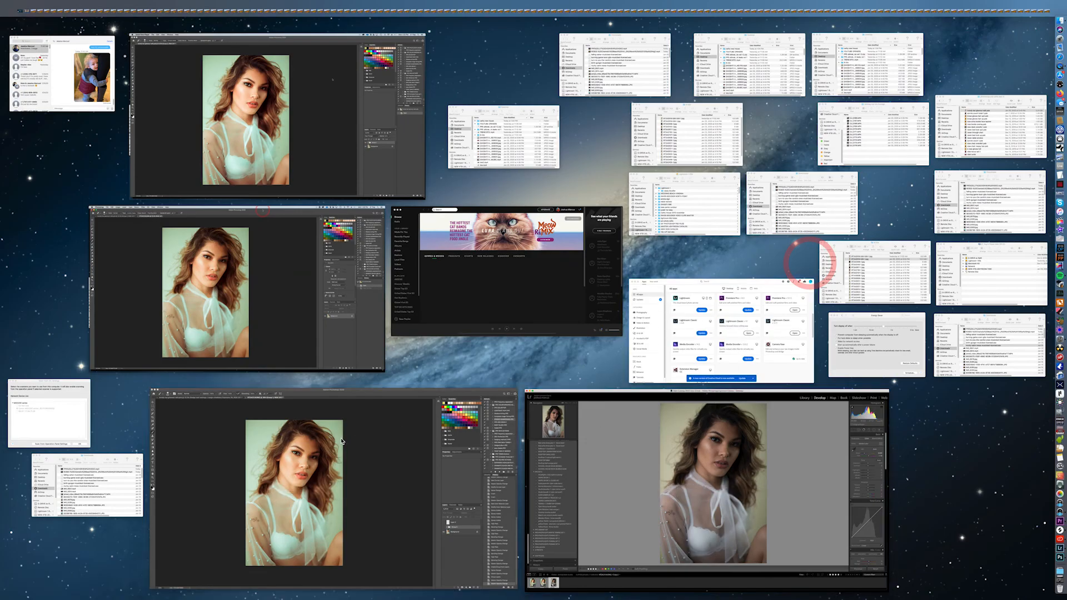
pyautogui.click(850, 410)
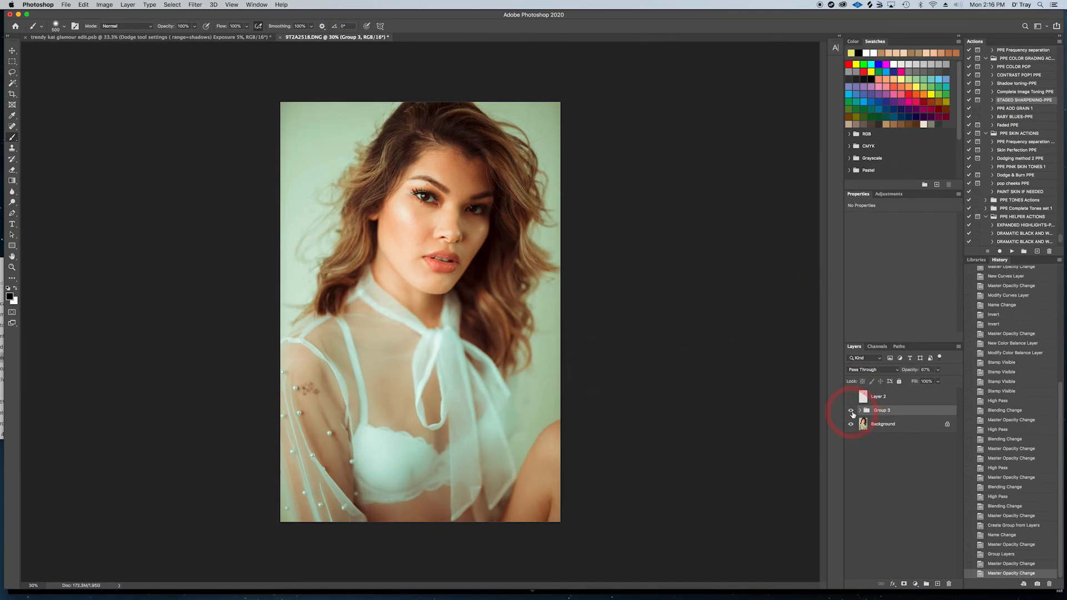
pyautogui.hotkey('ctrl', 'Up')
pyautogui.click(802, 392)
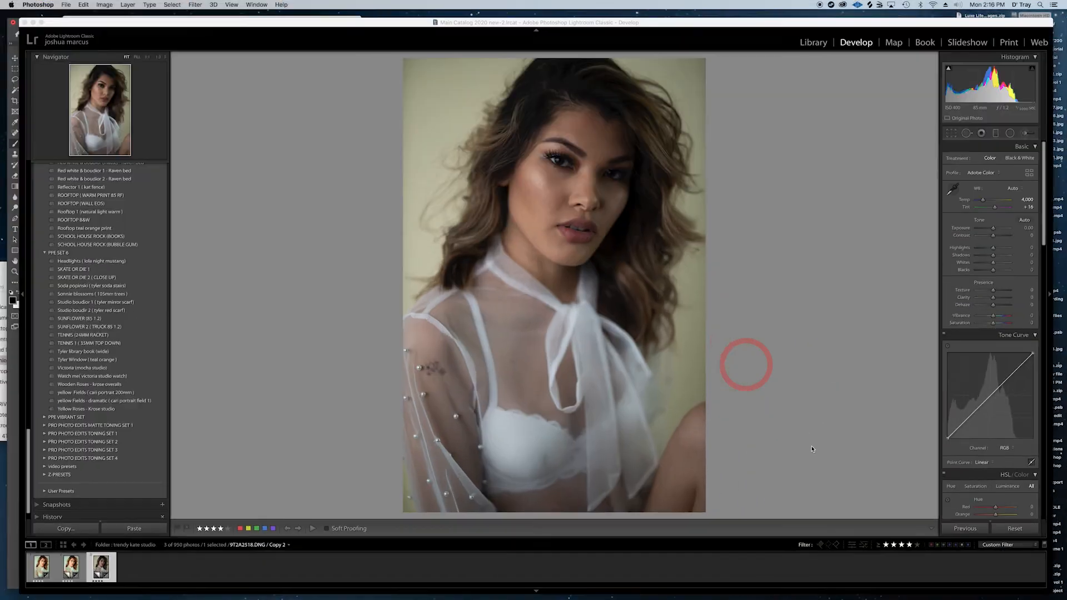
pyautogui.hotkey('ctrl', 'Up')
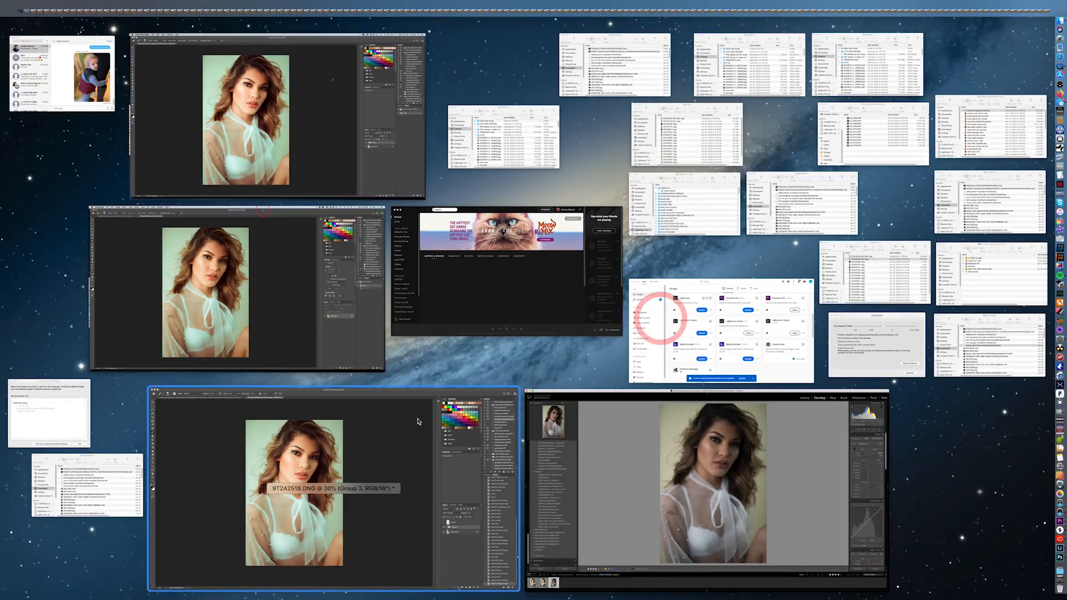
pyautogui.click(661, 318)
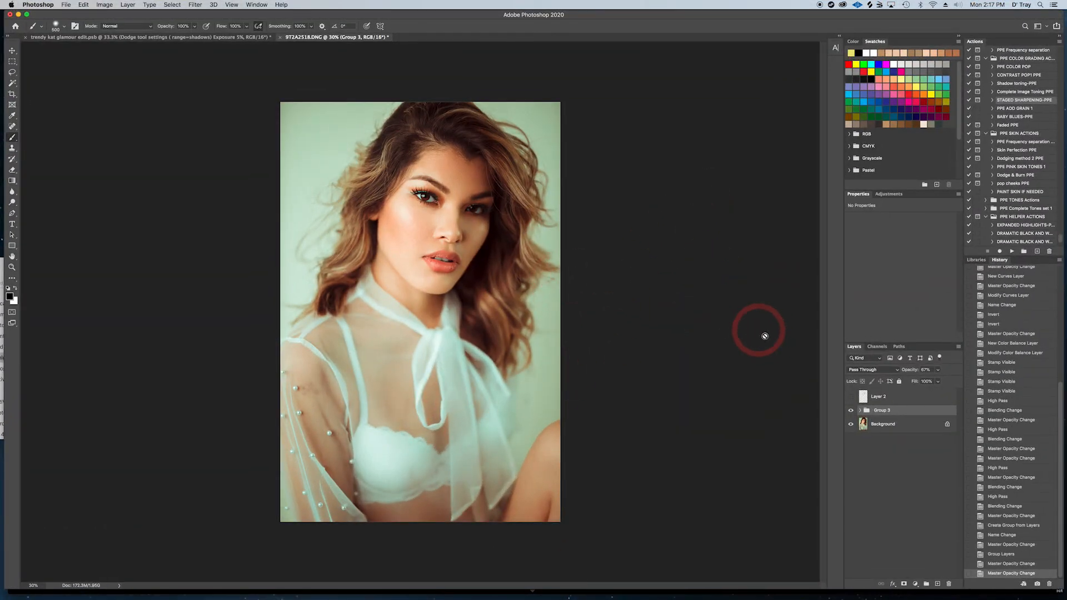
pyautogui.click(881, 410)
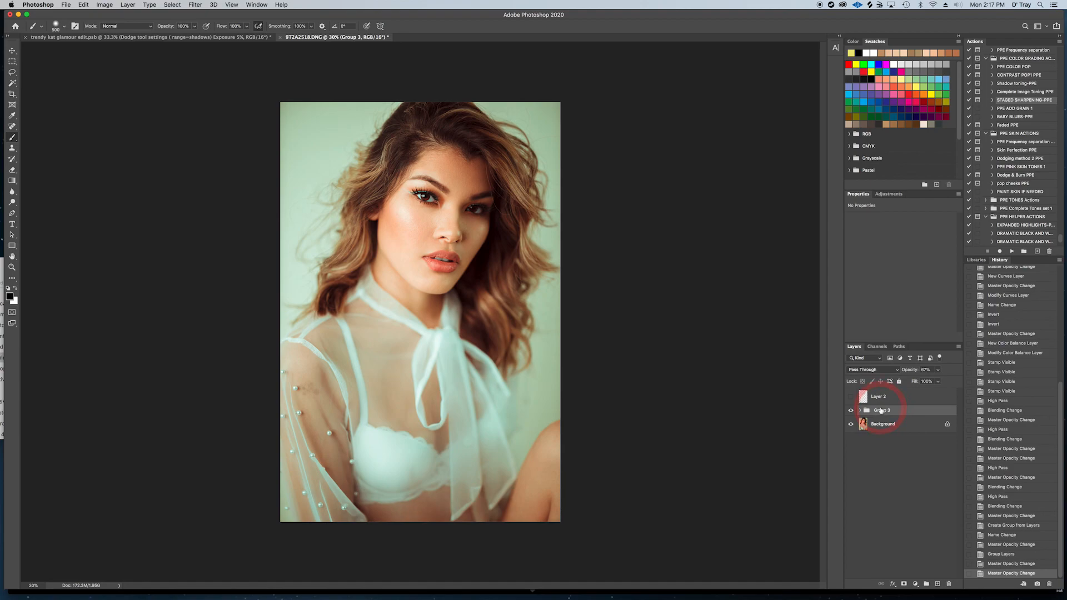